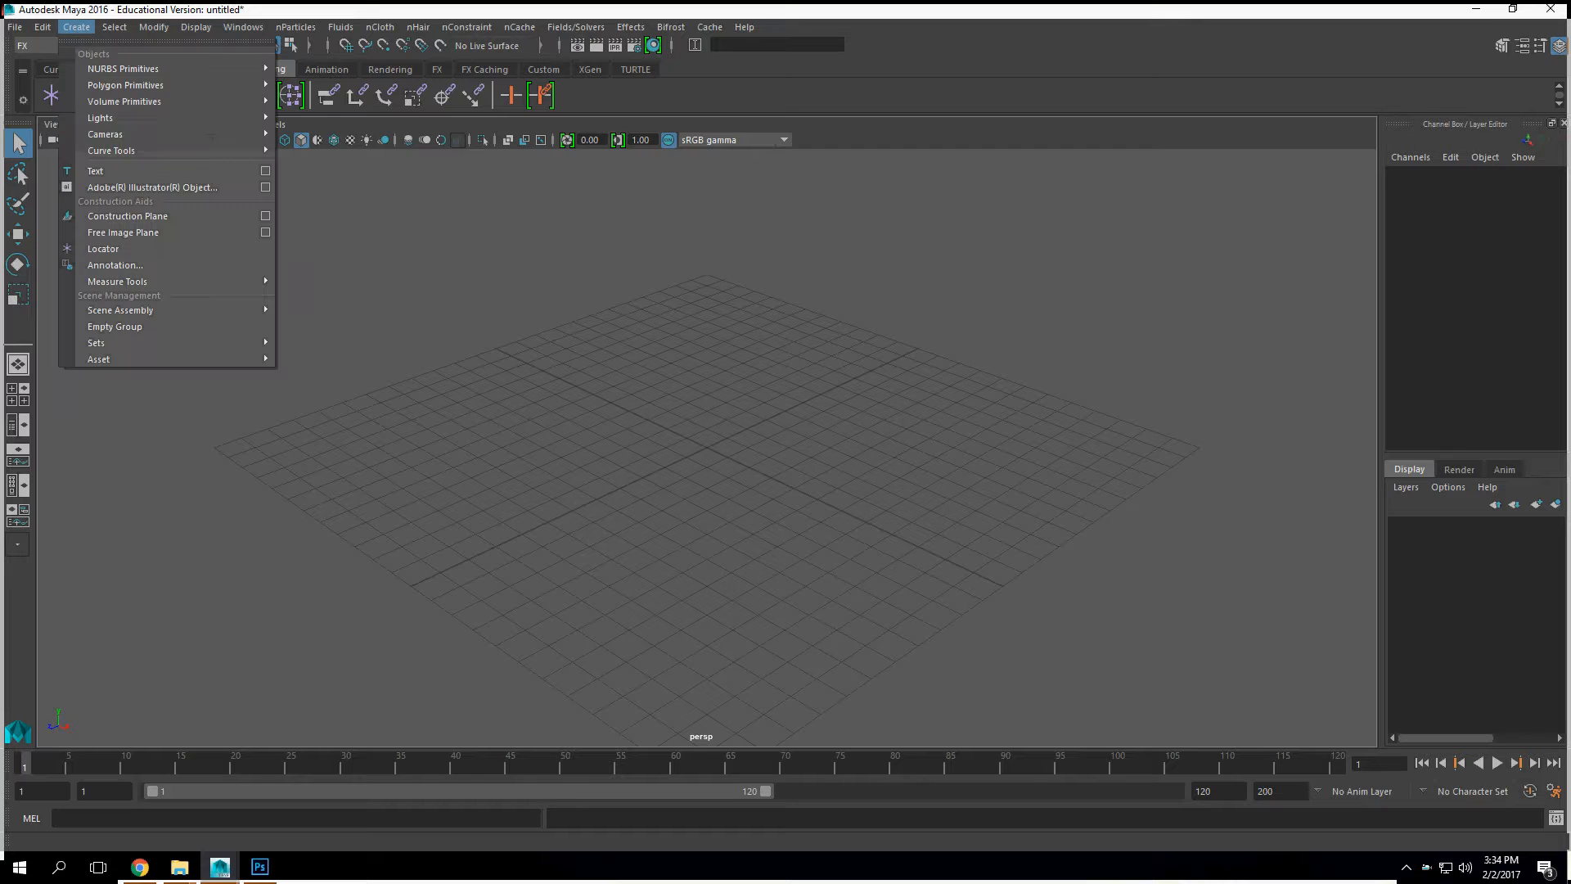
Step: Create a polygon plane and scale it uniformly to about 24 so it covers the grid
{"action": "mouse_move", "coordinate": [163, 85]}
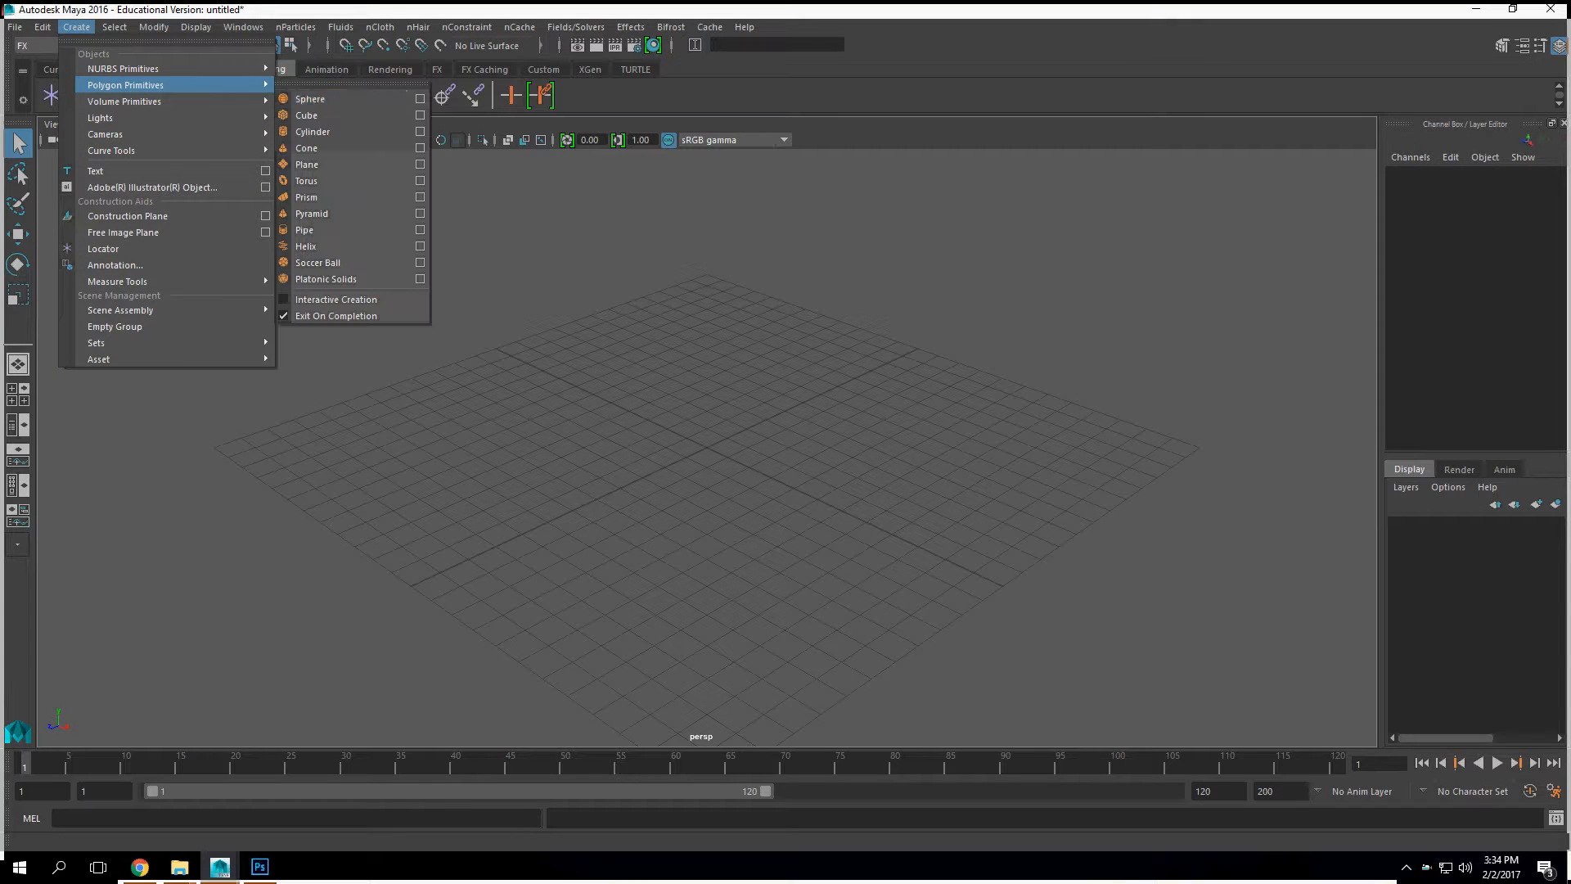
{"action": "left_click", "coordinate": [307, 164]}
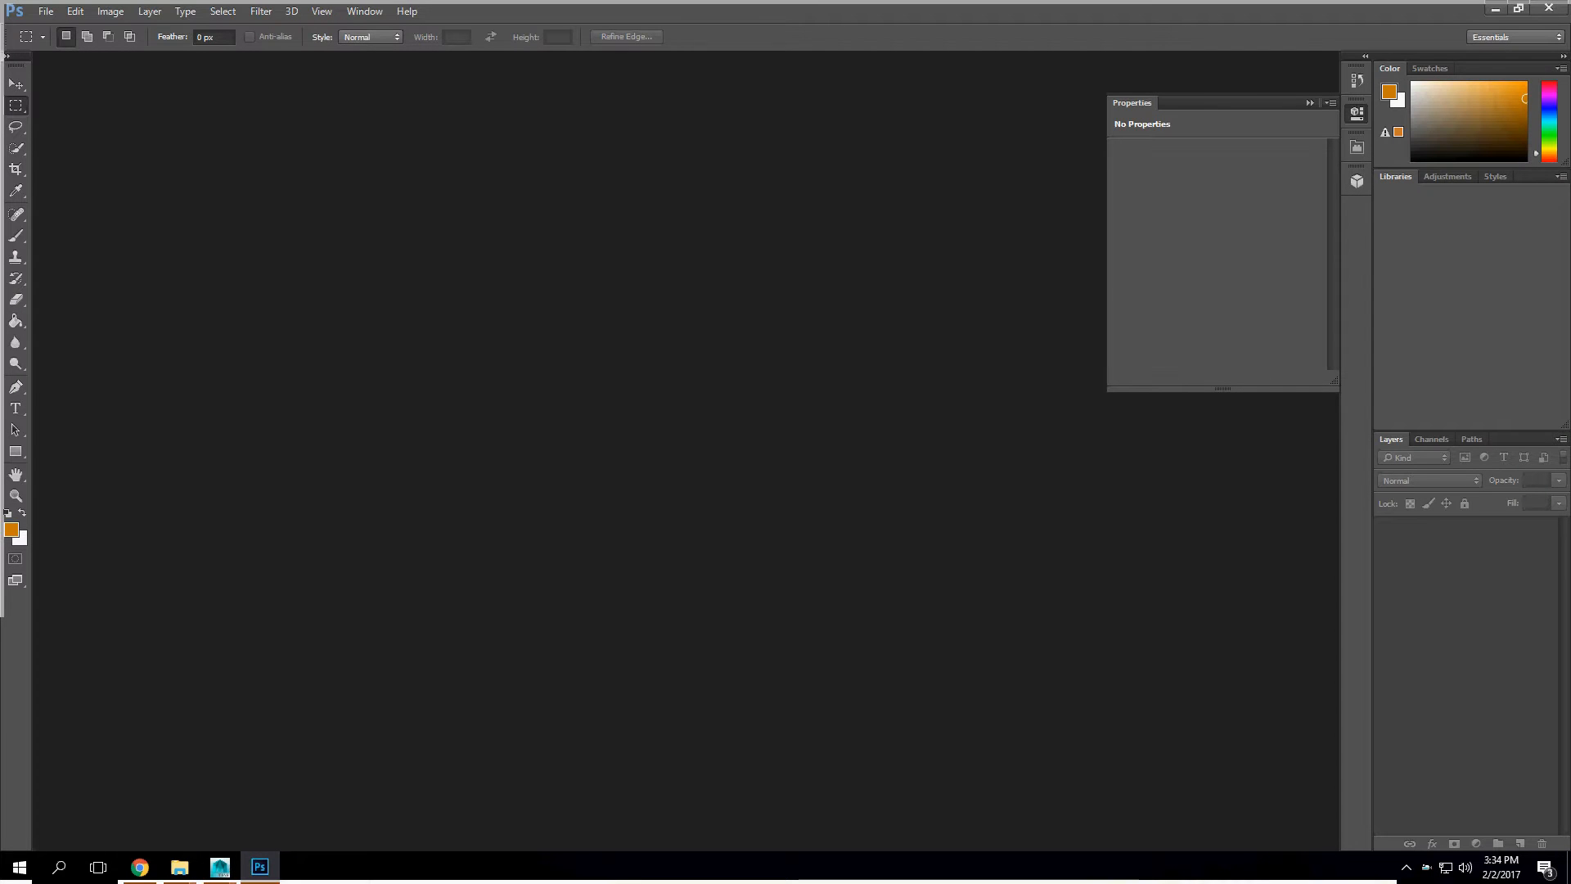
{"action": "mouse_move", "coordinate": [219, 867]}
{"action": "left_click", "coordinate": [302, 786]}
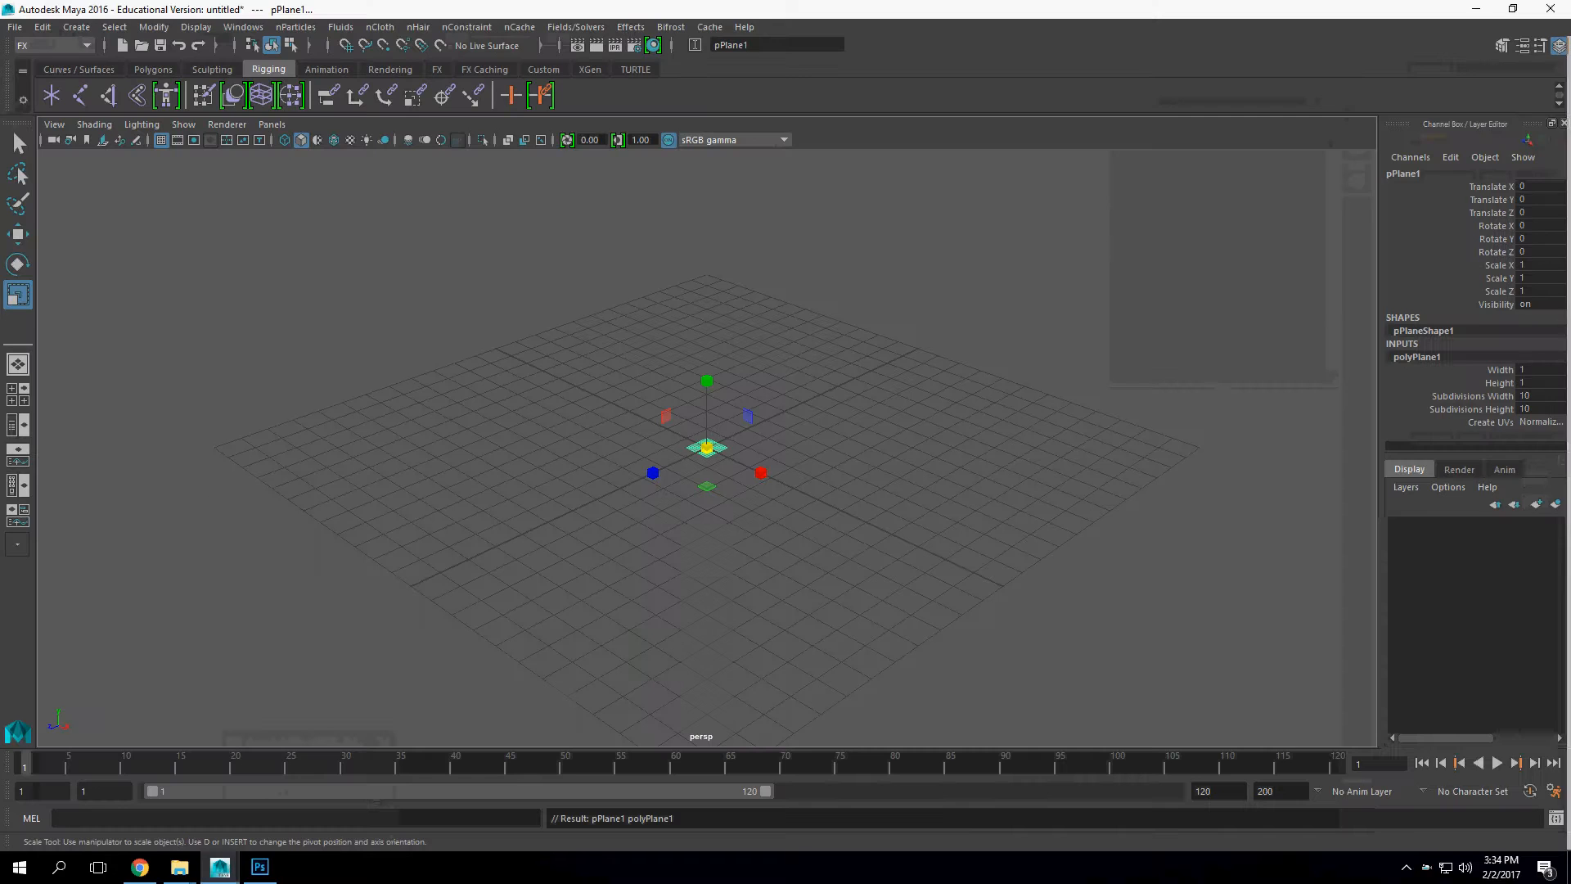
{"action": "left_click_drag", "start_coordinate": [707, 448], "coordinate": [1190, 448]}
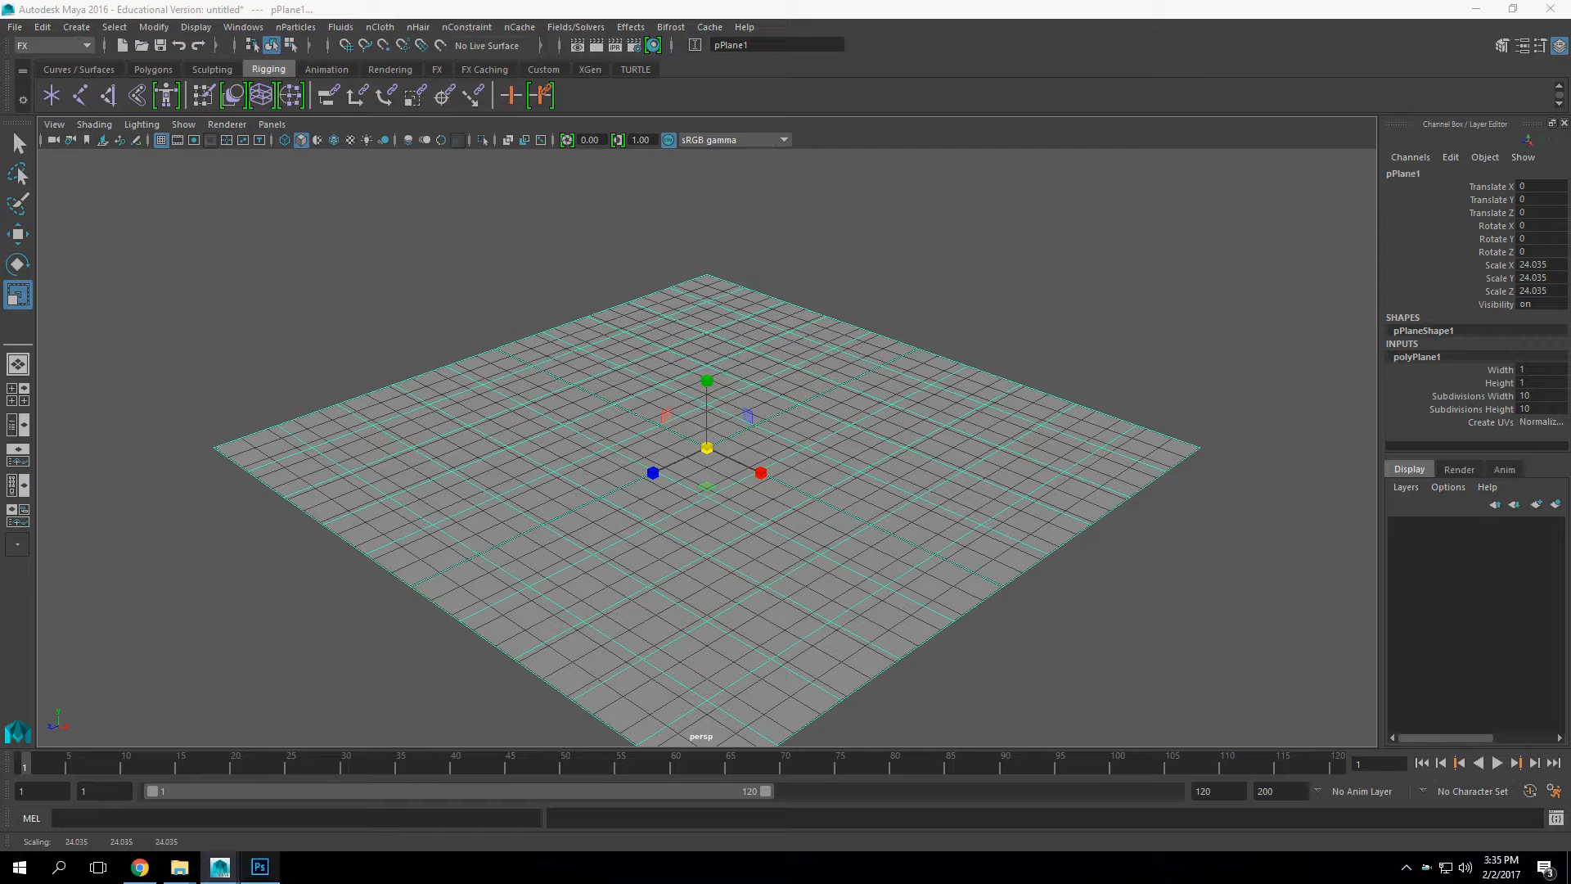
Step: Switch to Chrome, open the full-size DSC_4440 rock texture from TextureKing and copy the image
{"action": "key", "text": "alt+Tab"}
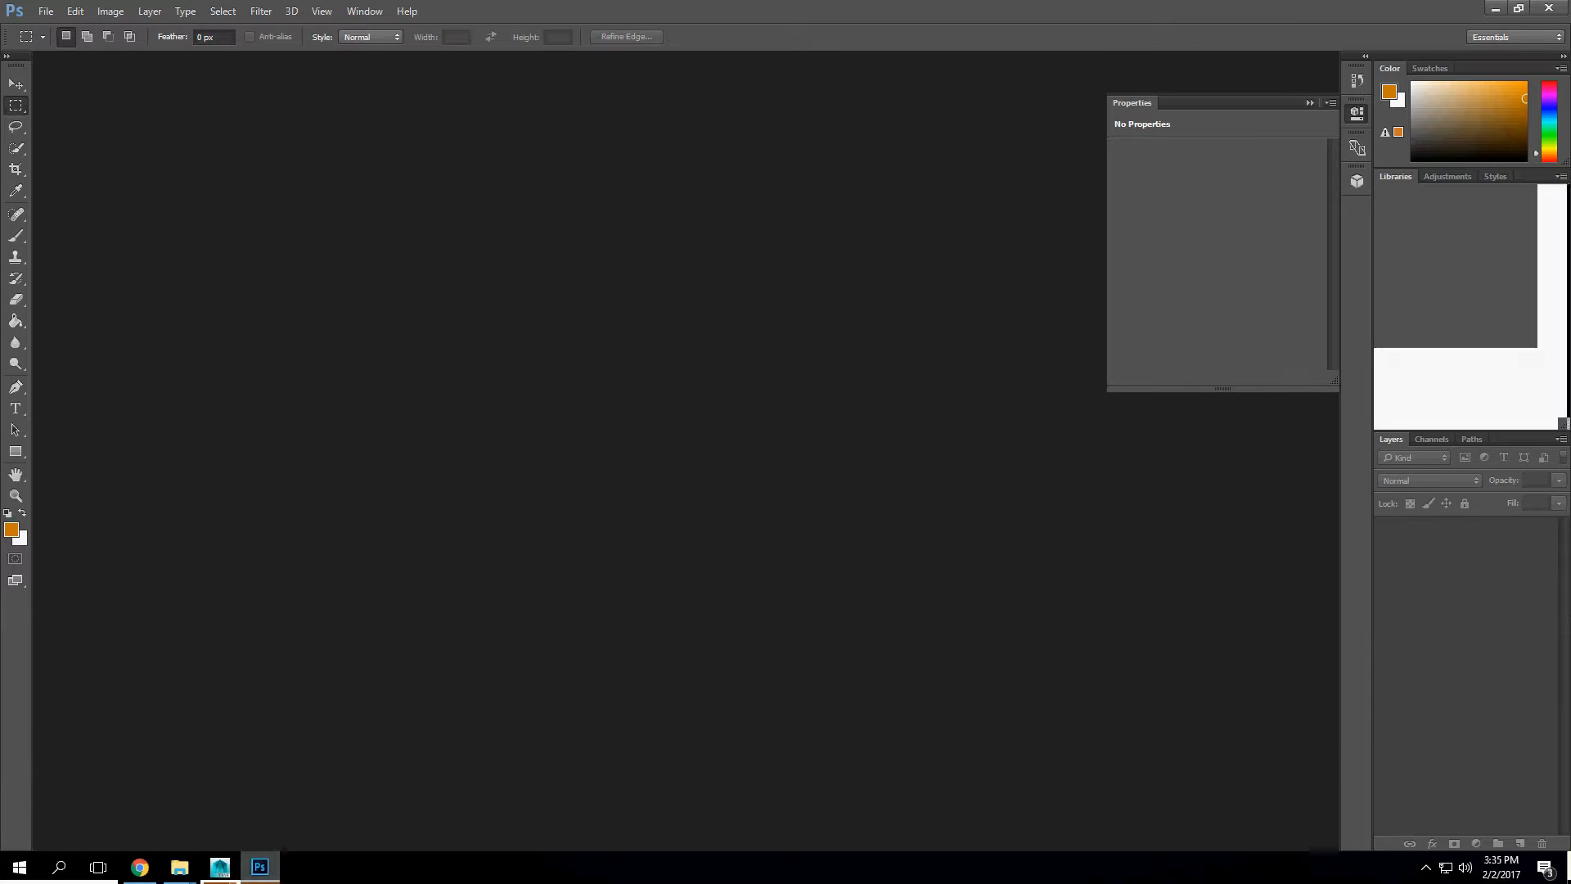
{"action": "key", "text": "alt+Tab"}
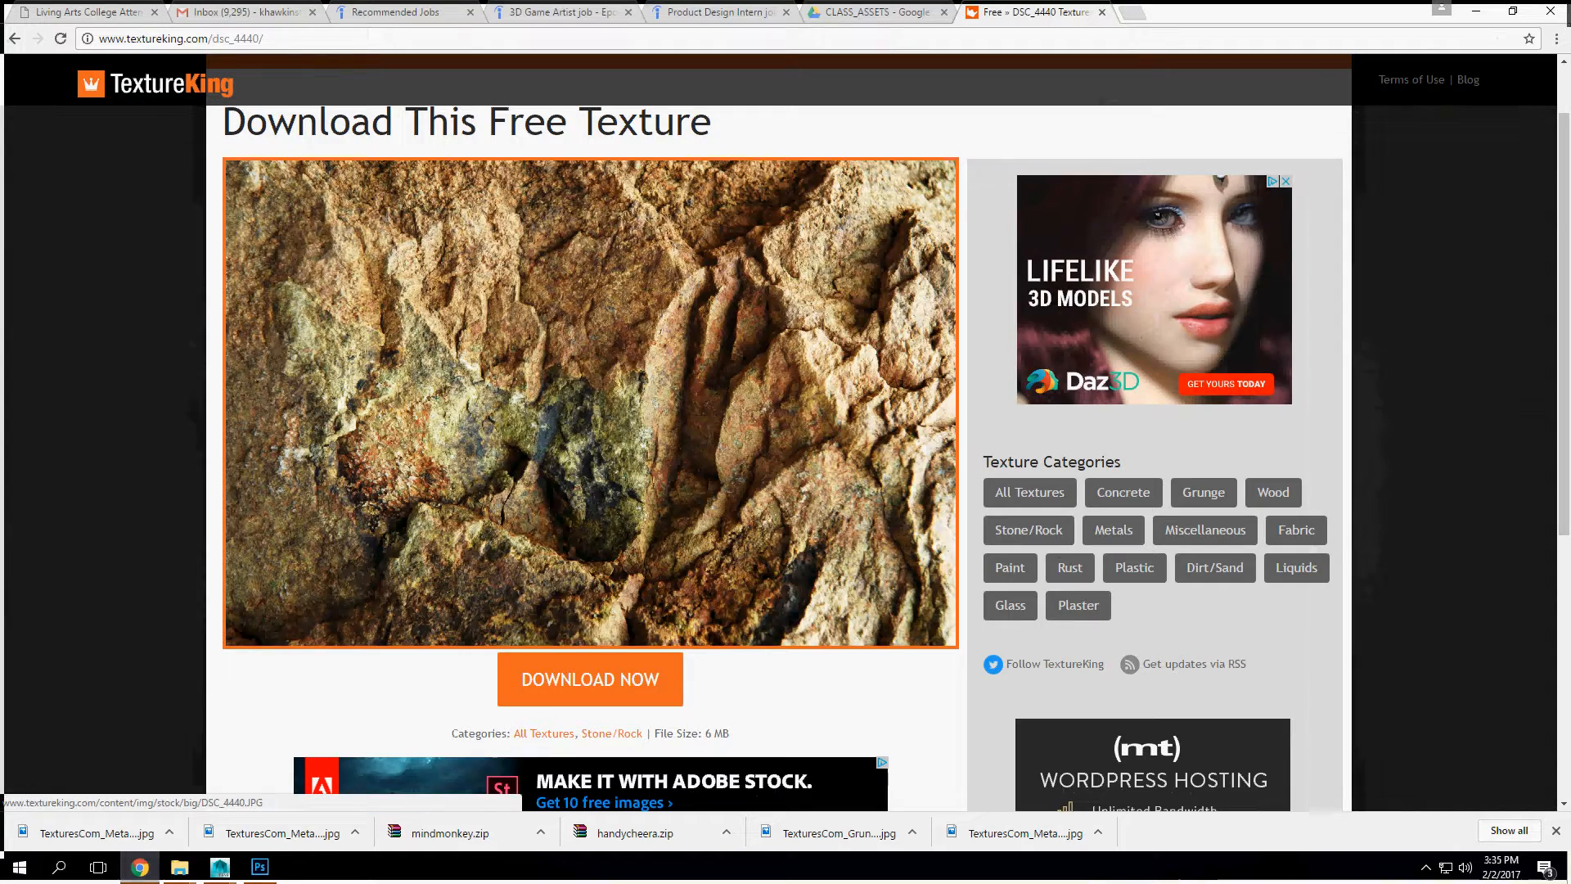
{"action": "left_click", "coordinate": [590, 680]}
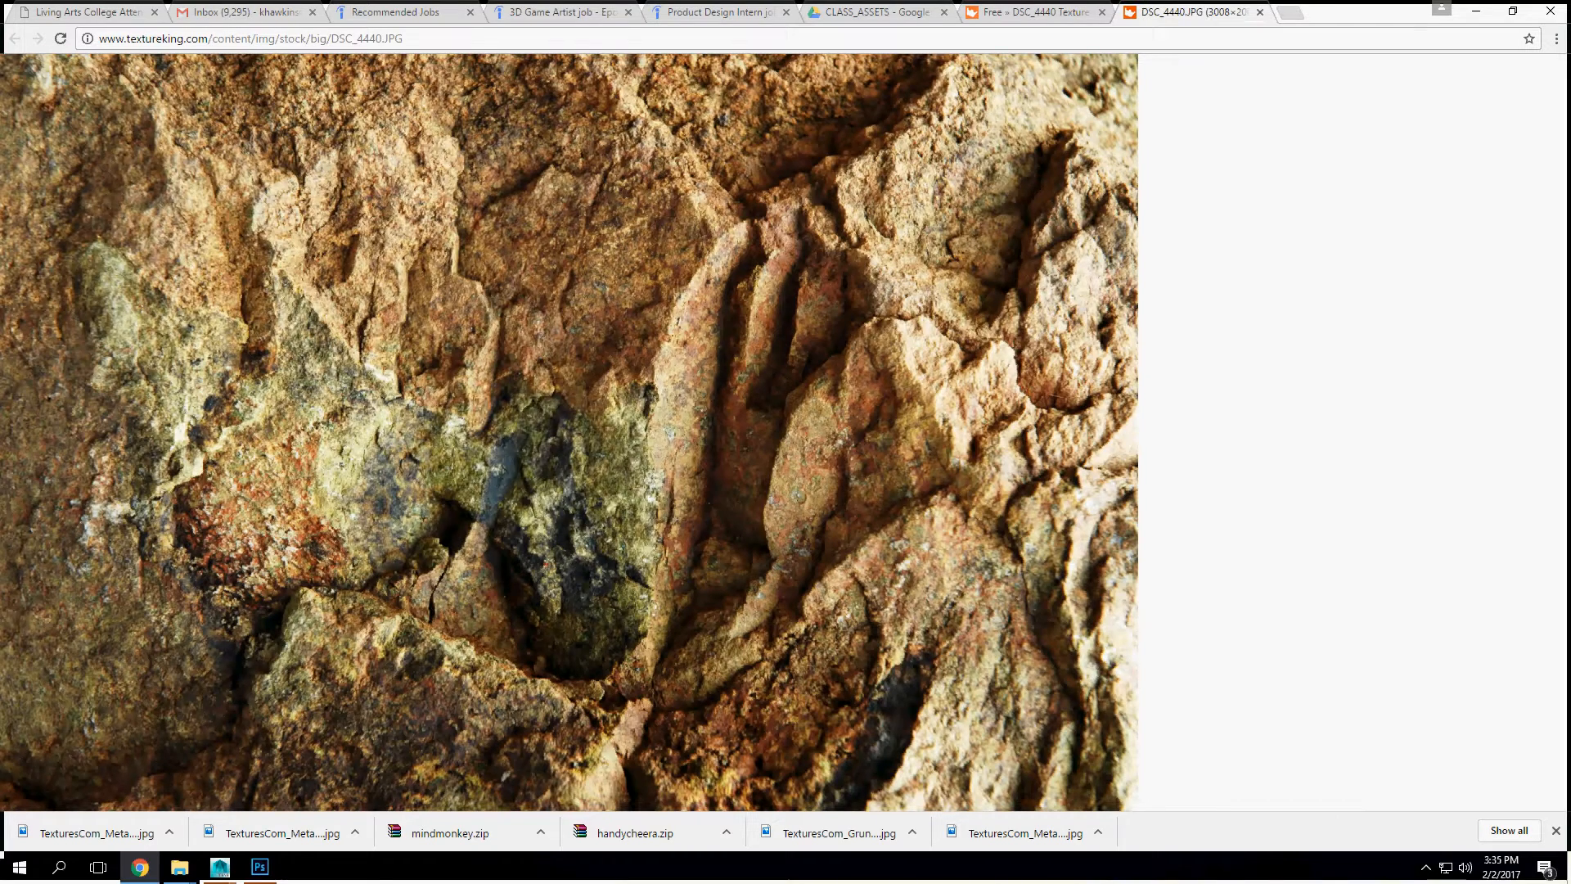
{"action": "right_click", "coordinate": [460, 392]}
{"action": "left_click", "coordinate": [499, 449]}
Step: Switch to Photoshop, create a new 3008 × 2000 pixel document and paste the copied rock image into it
{"action": "left_click", "coordinate": [1475, 12]}
{"action": "left_click", "coordinate": [46, 11]}
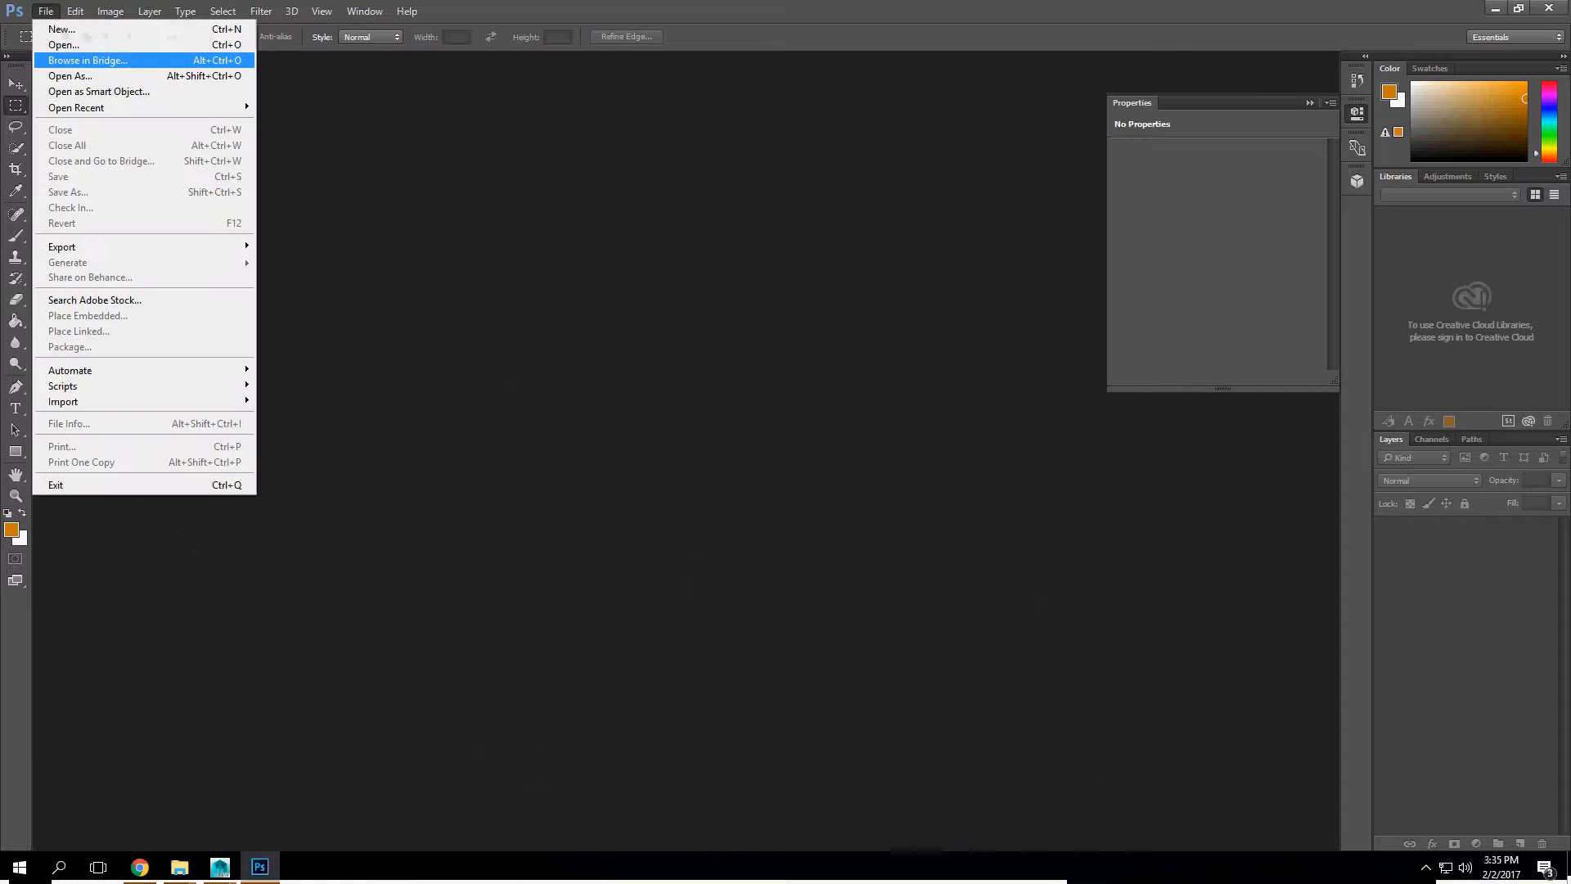
{"action": "left_click", "coordinate": [61, 29]}
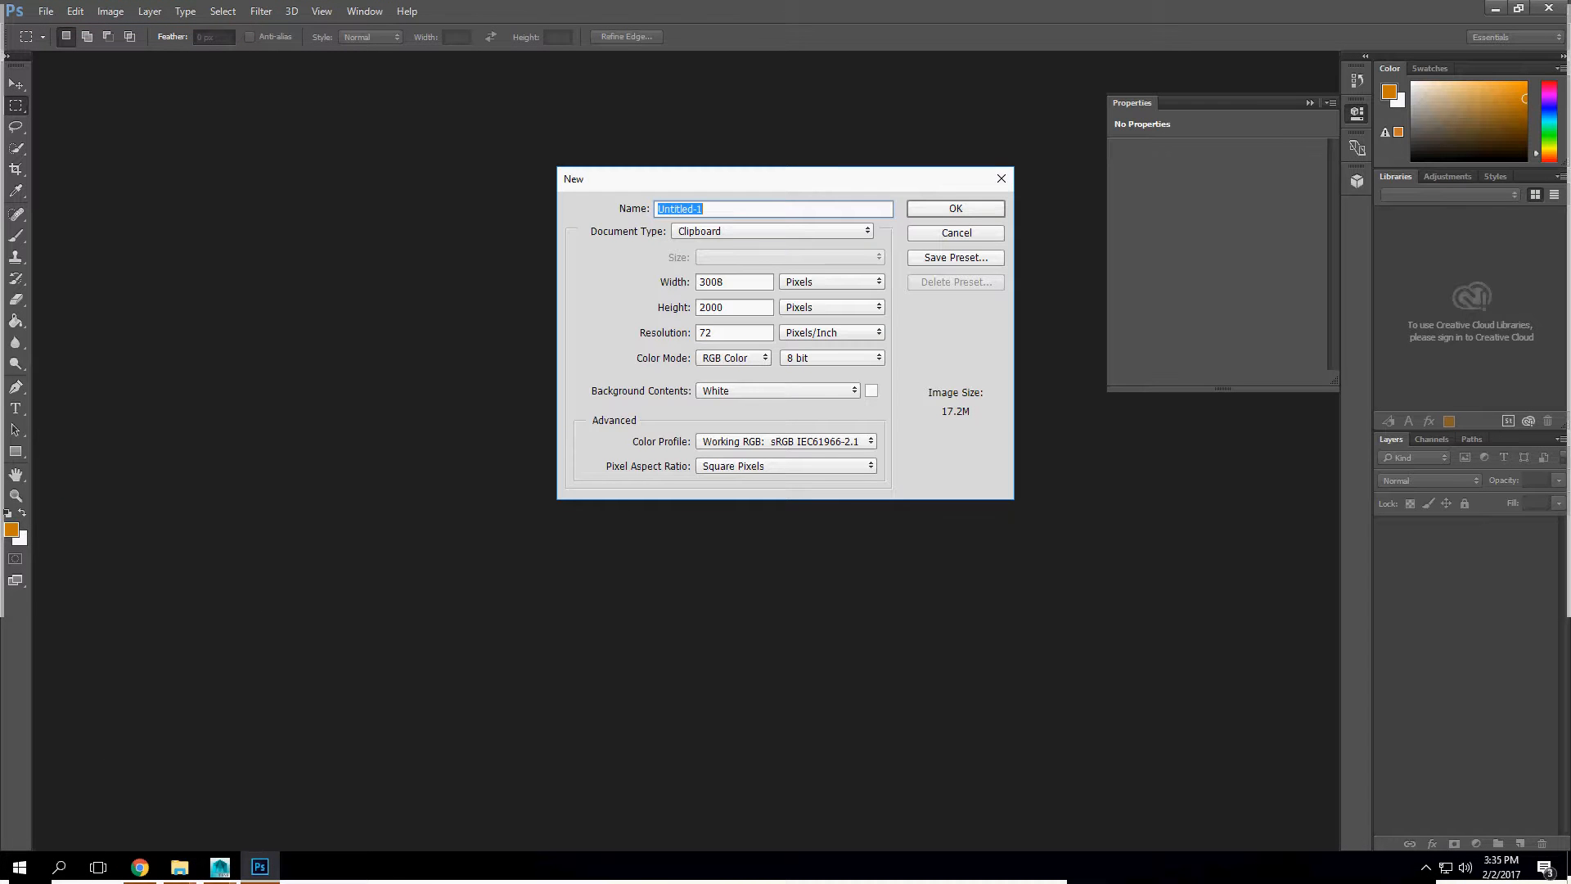
{"action": "key", "text": "Return"}
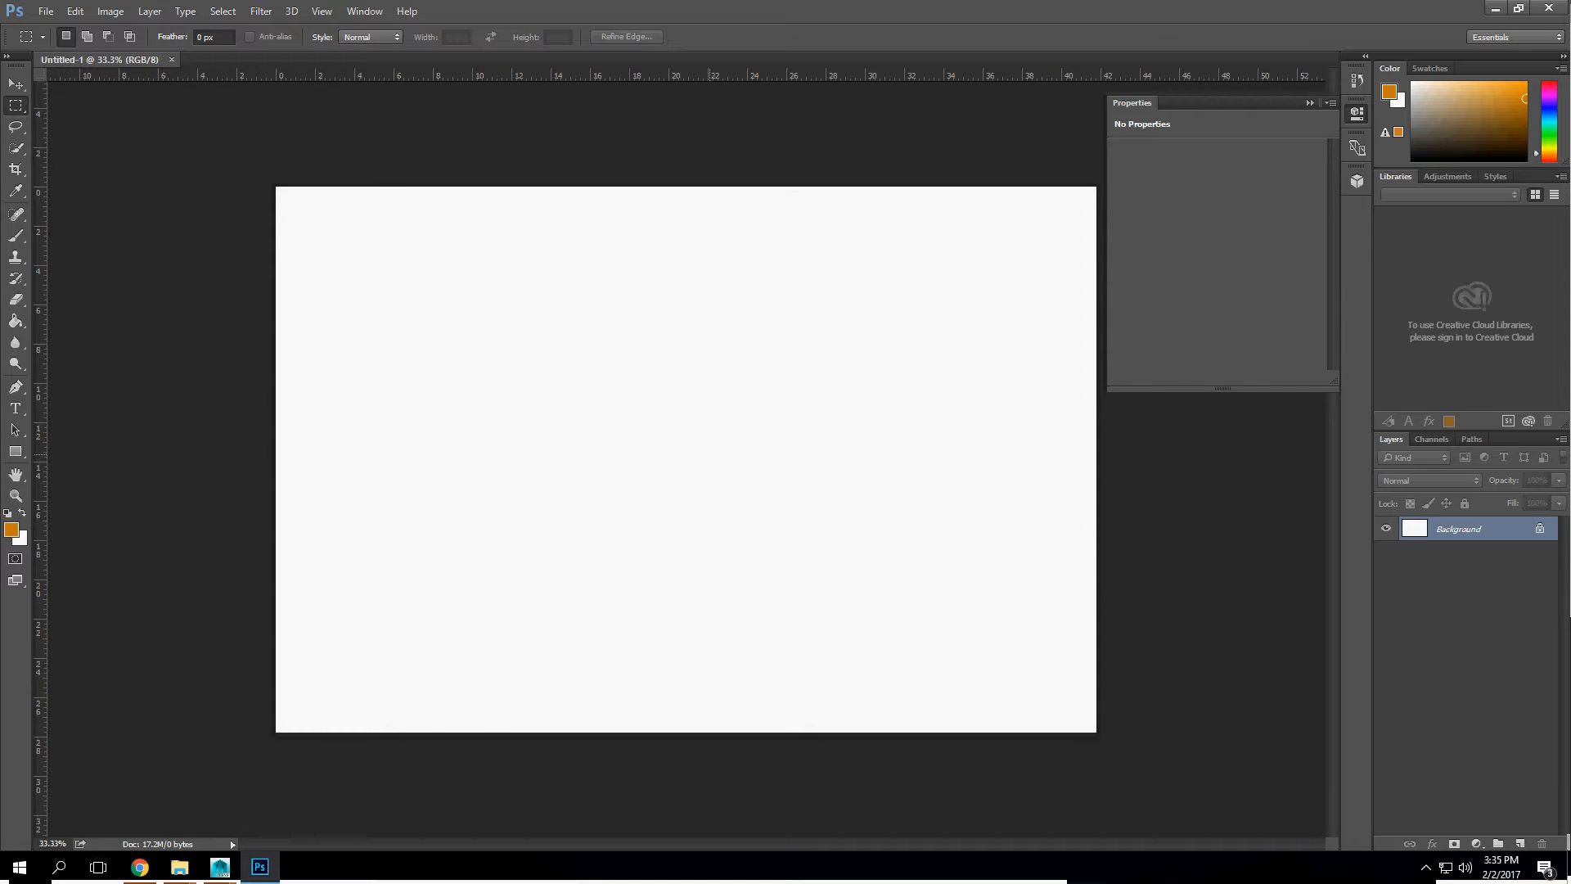
{"action": "key", "text": "ctrl+v"}
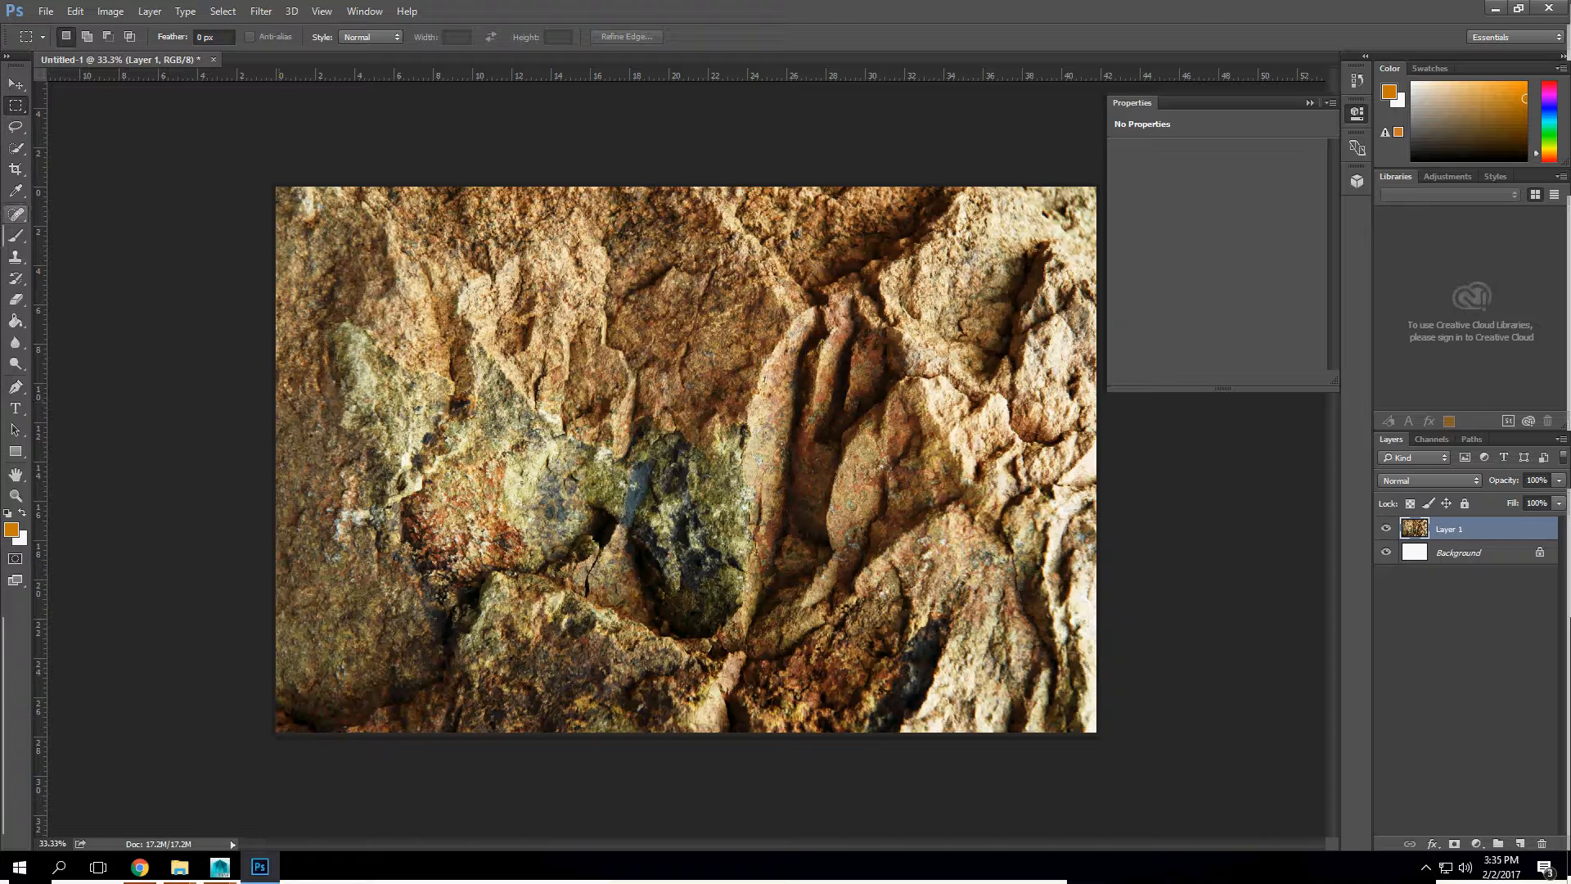
Step: Crop the rock image to a square of its middle part and delete the white Background layer
{"action": "key", "text": "c"}
{"action": "left_click_drag", "start_coordinate": [392, 223], "coordinate": [1040, 740]}
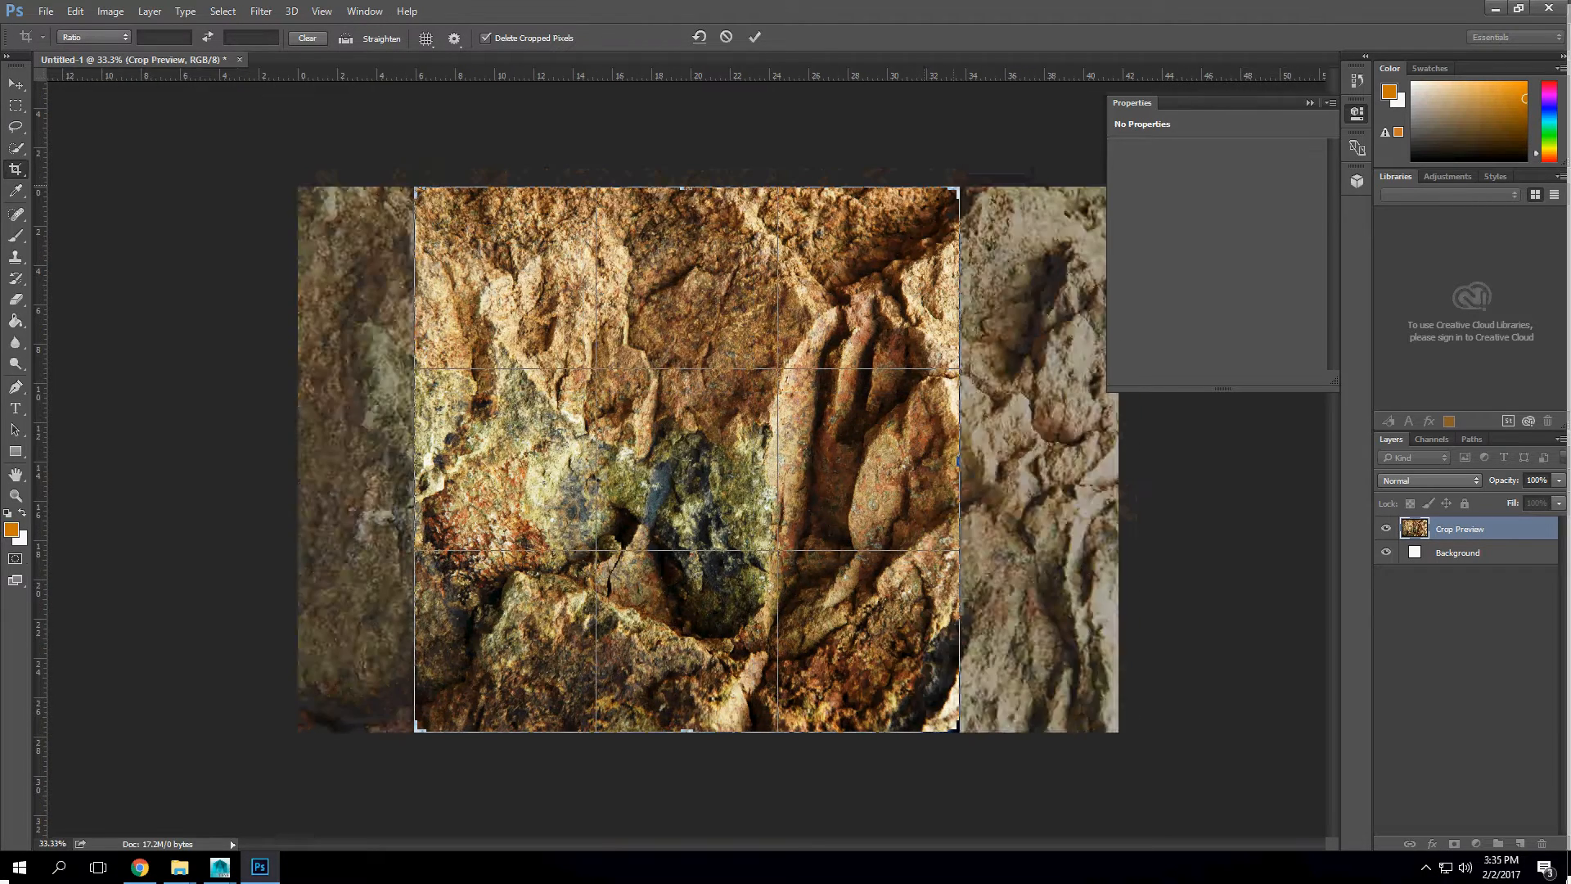
{"action": "key", "text": "Return"}
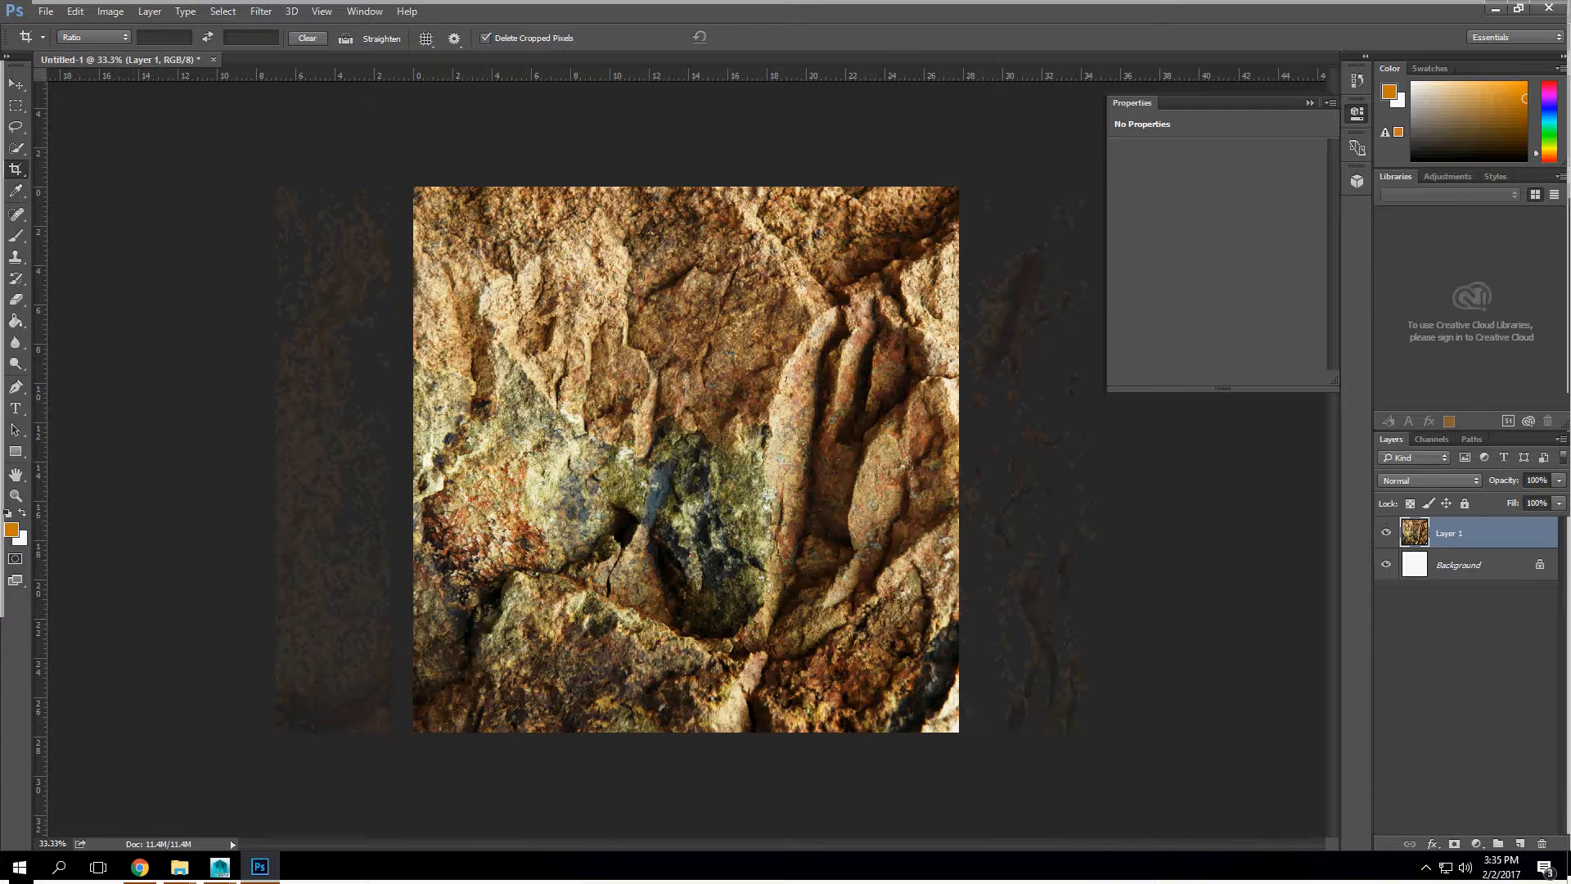
{"action": "left_click_drag", "start_coordinate": [1522, 564], "coordinate": [1542, 843]}
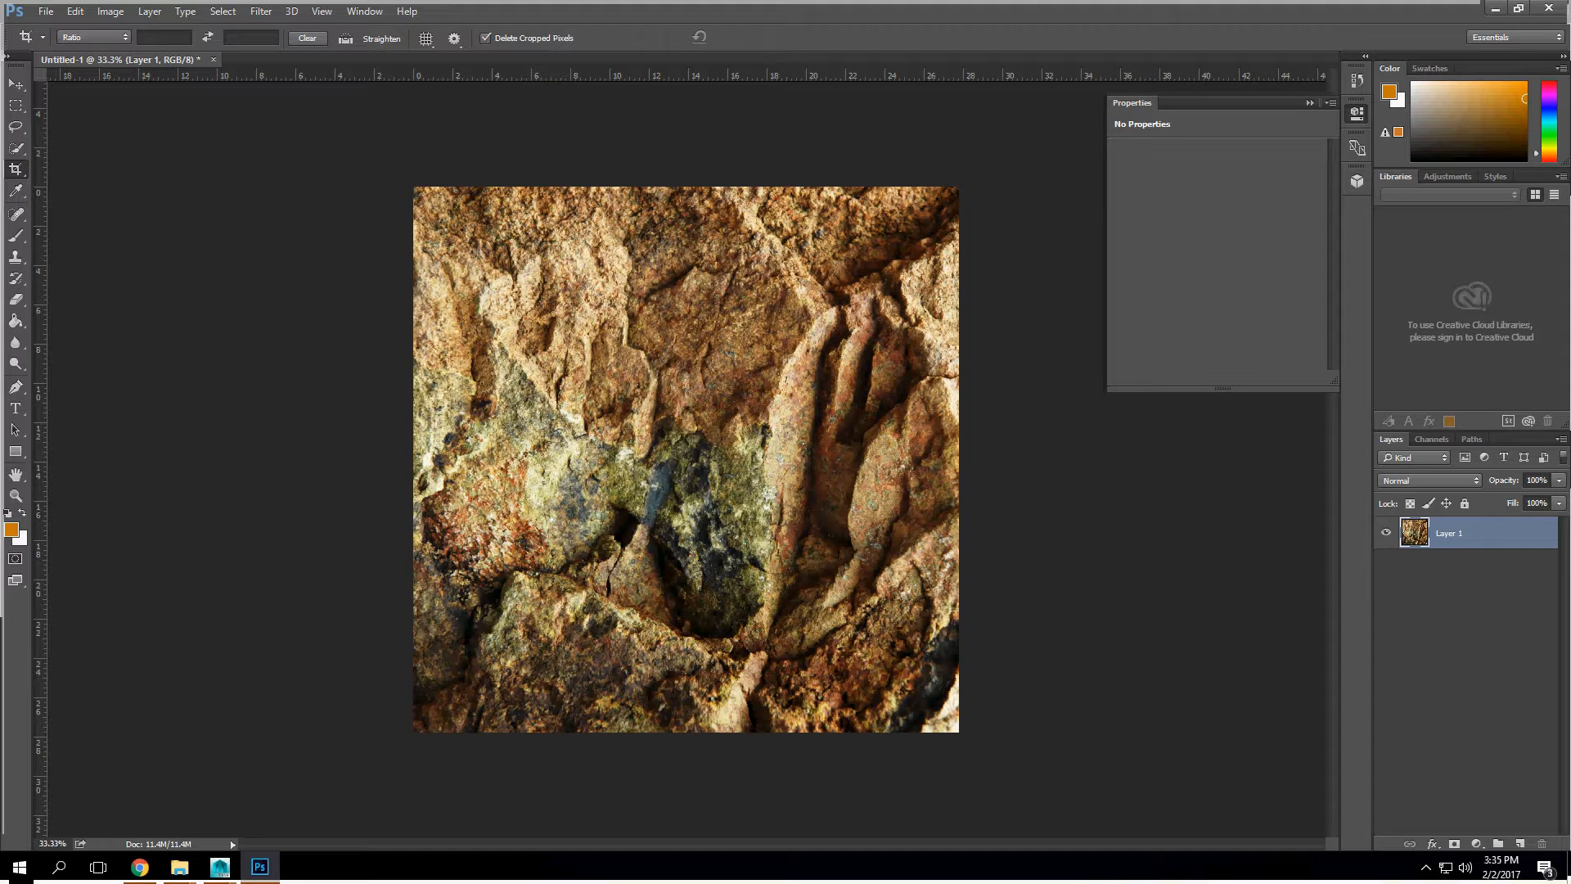
Step: Duplicate Layer 1, hide the copy and make the original Layer 1 active
{"action": "left_click_drag", "start_coordinate": [1510, 540], "coordinate": [1520, 843]}
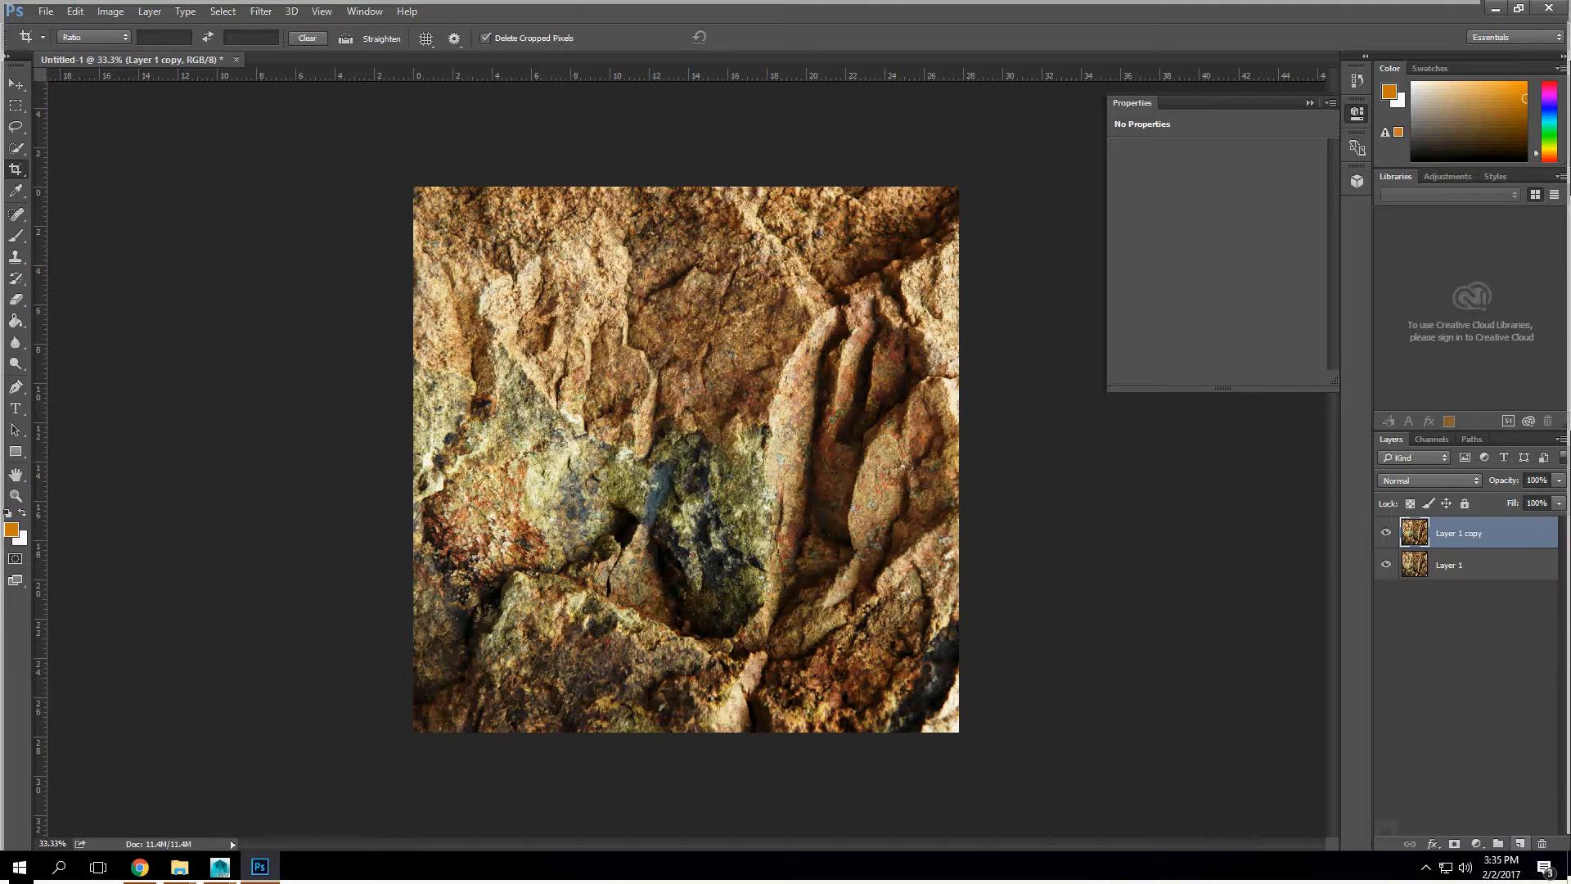
{"action": "left_click", "coordinate": [1386, 533]}
{"action": "left_click", "coordinate": [1480, 566]}
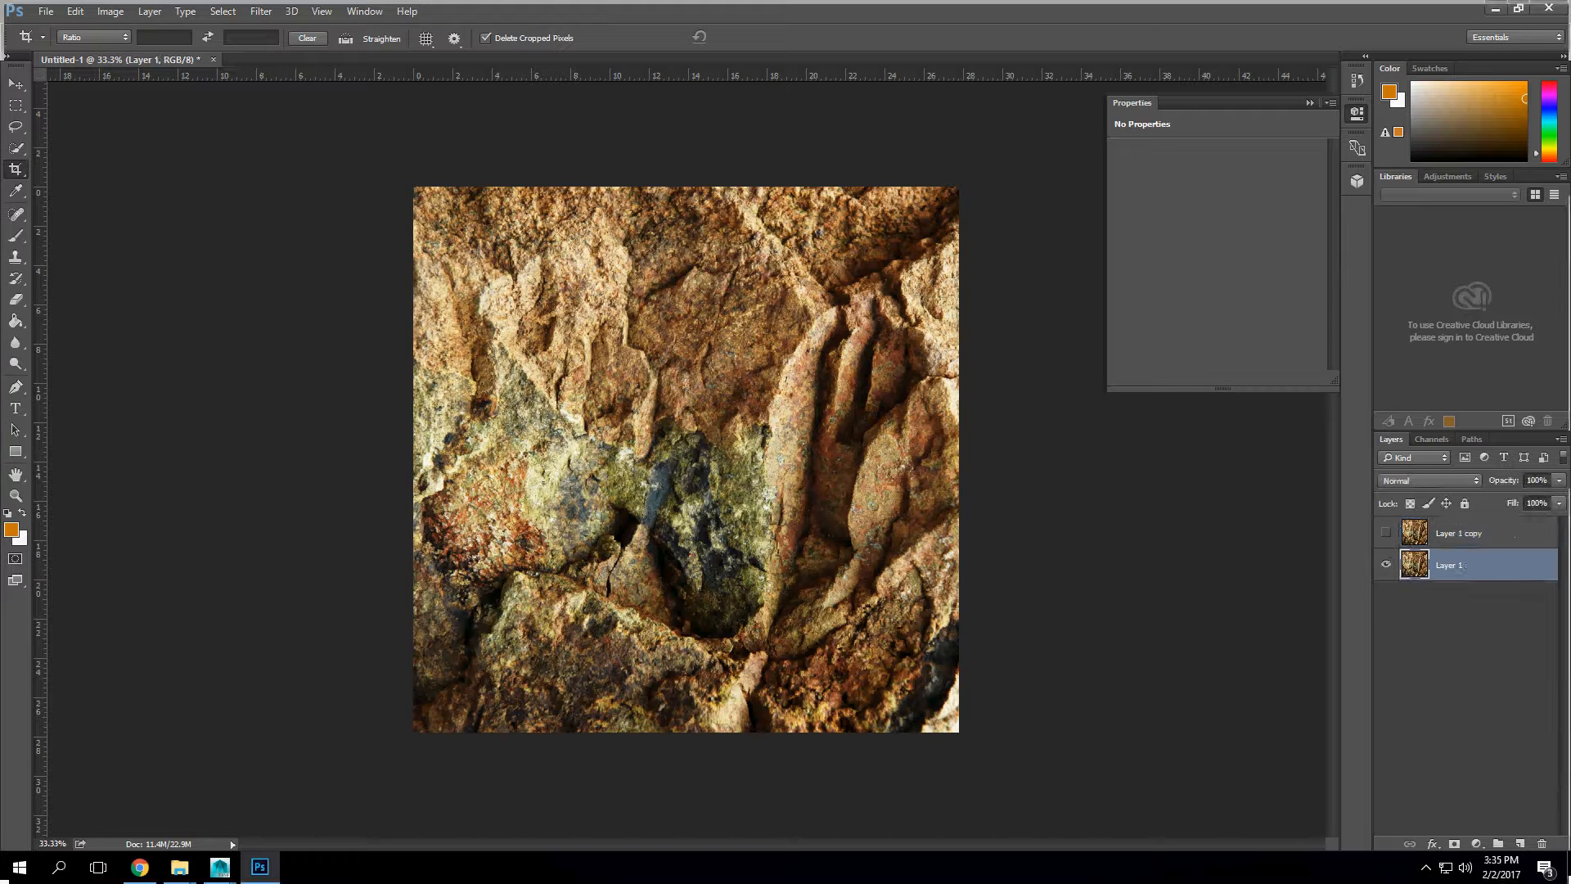
Step: Resize the image to 2048 × 2048 pixels
{"action": "left_click", "coordinate": [111, 12]}
{"action": "mouse_move", "coordinate": [150, 11]}
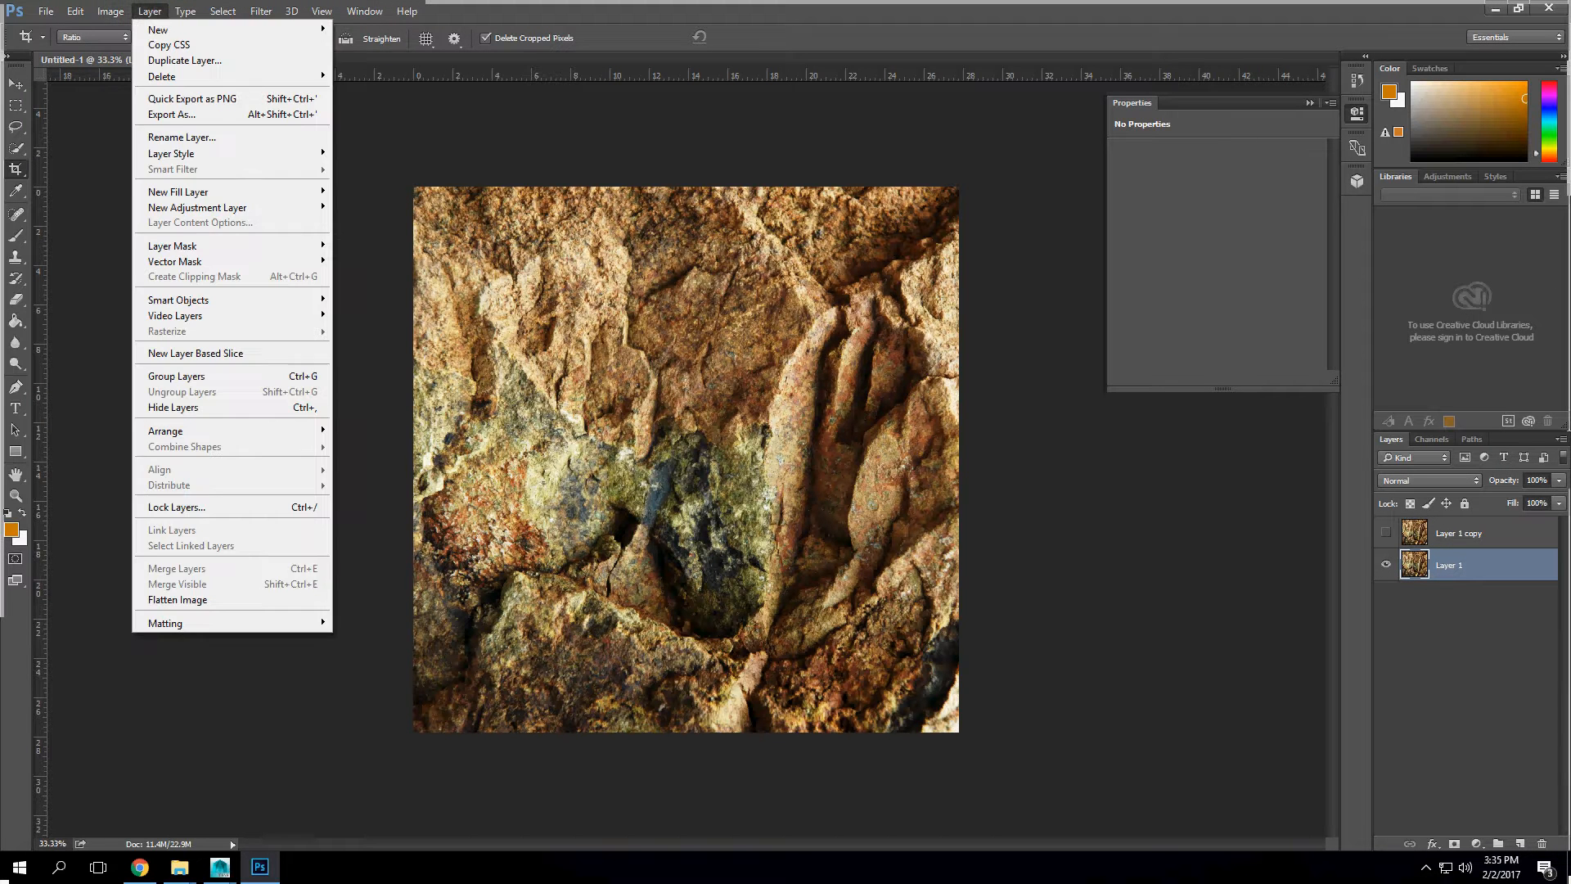
{"action": "mouse_move", "coordinate": [164, 52]}
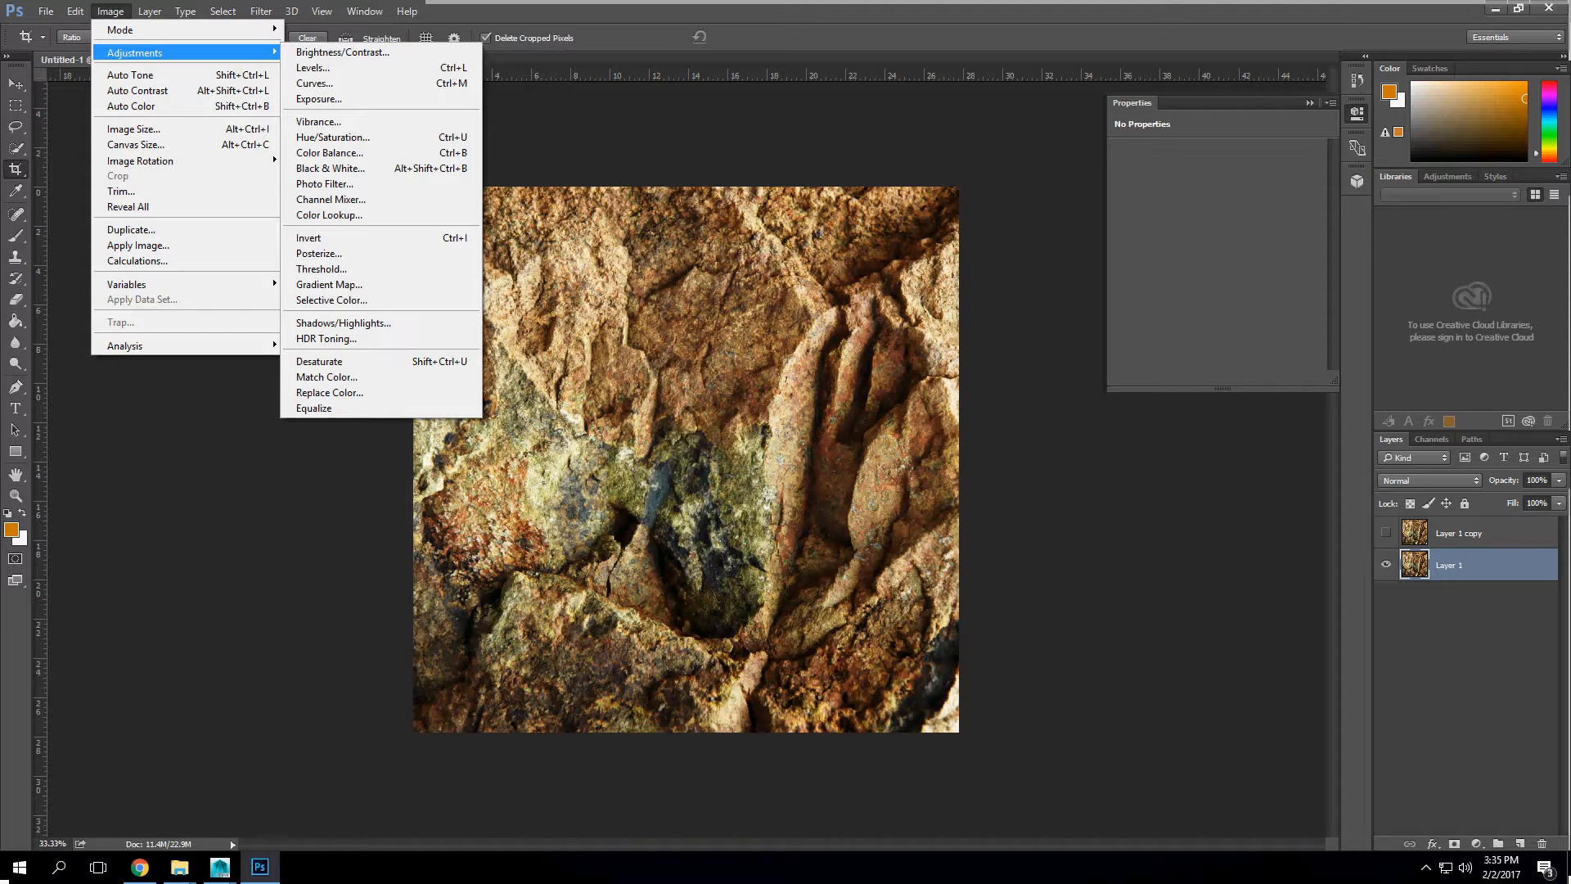
{"action": "mouse_move", "coordinate": [261, 12]}
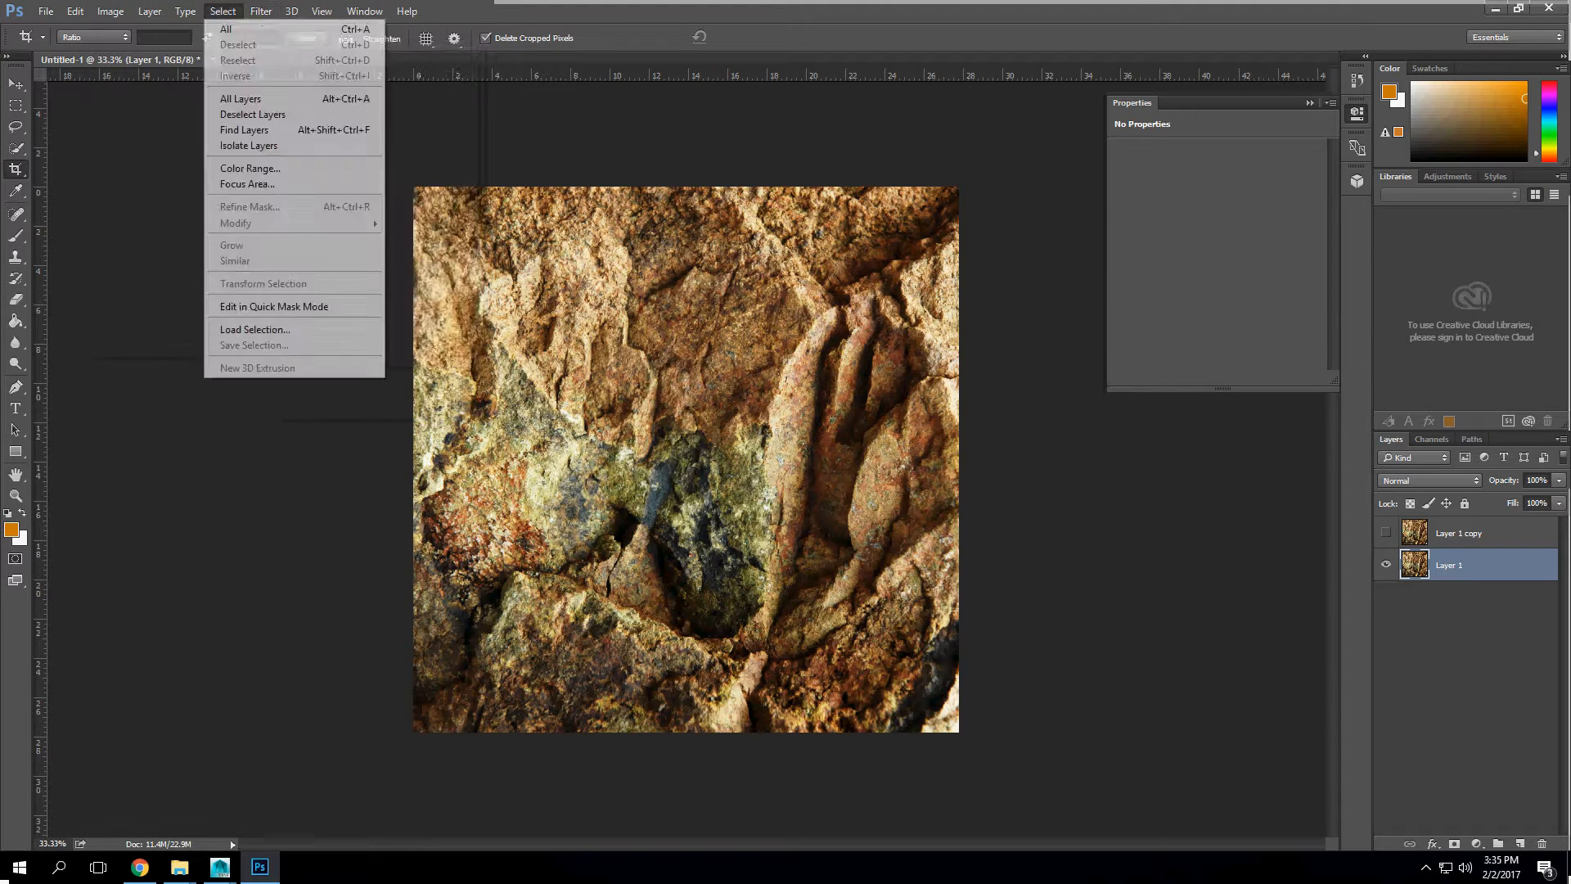
{"action": "mouse_move", "coordinate": [368, 332]}
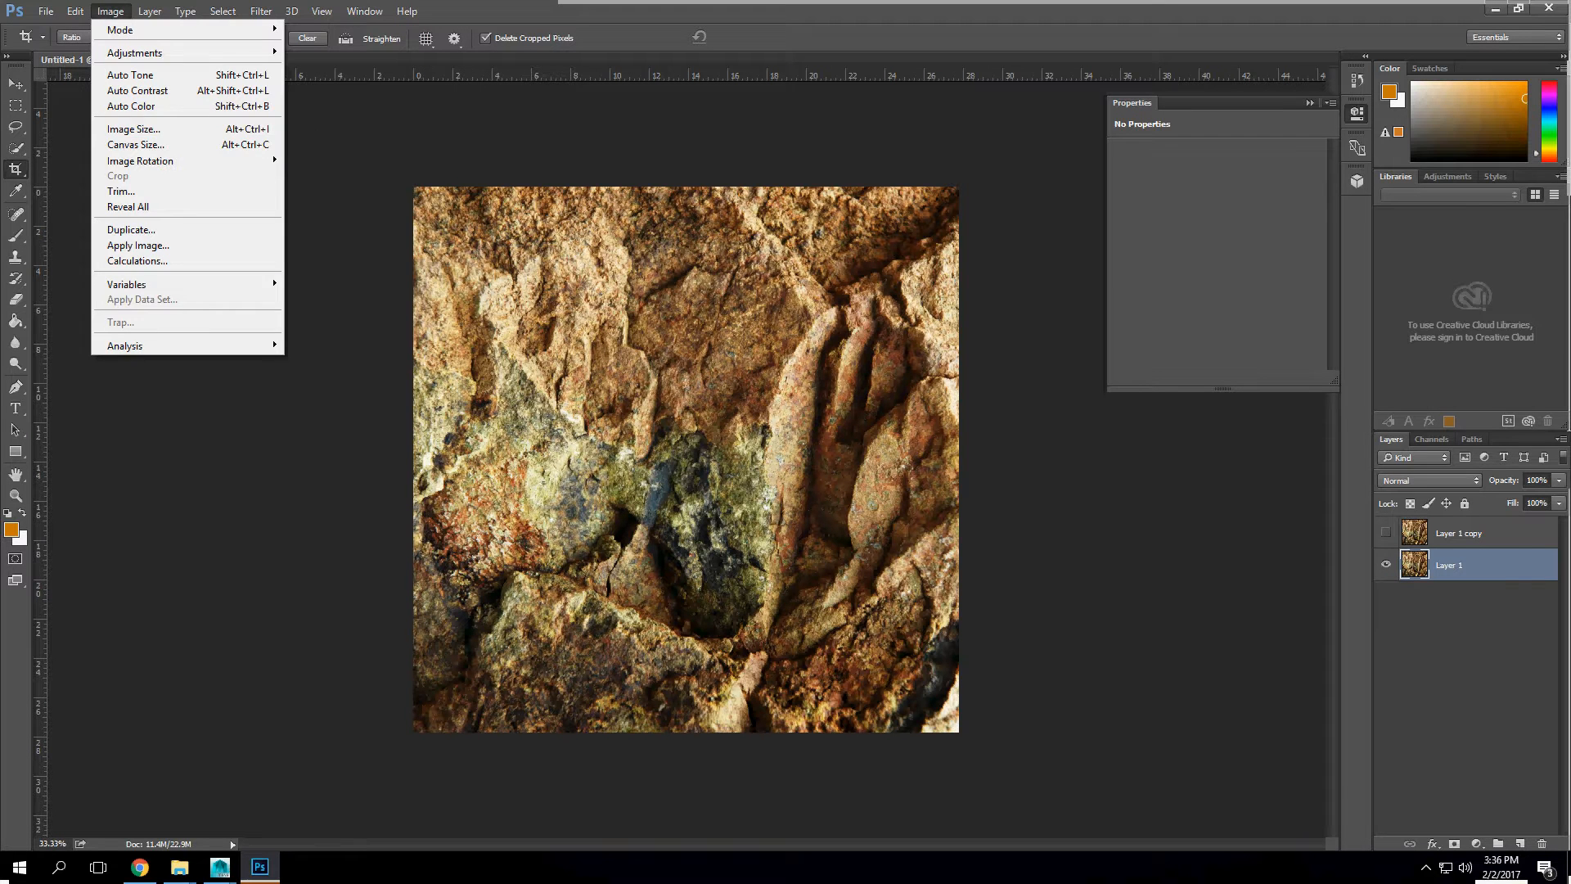
{"action": "left_click", "coordinate": [155, 129]}
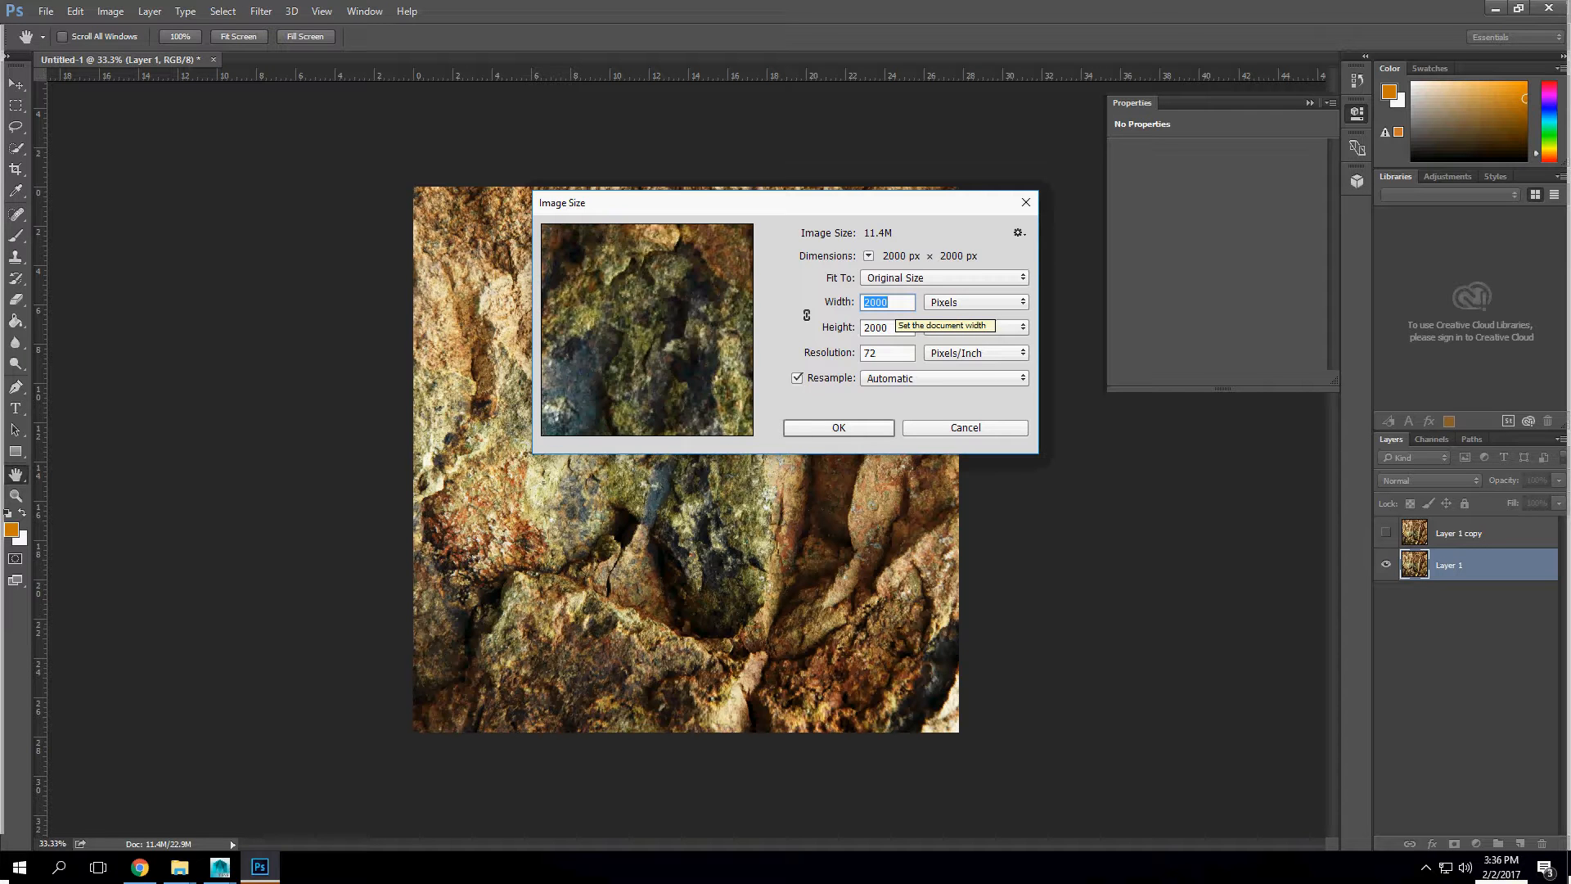
{"action": "type", "text": "2048"}
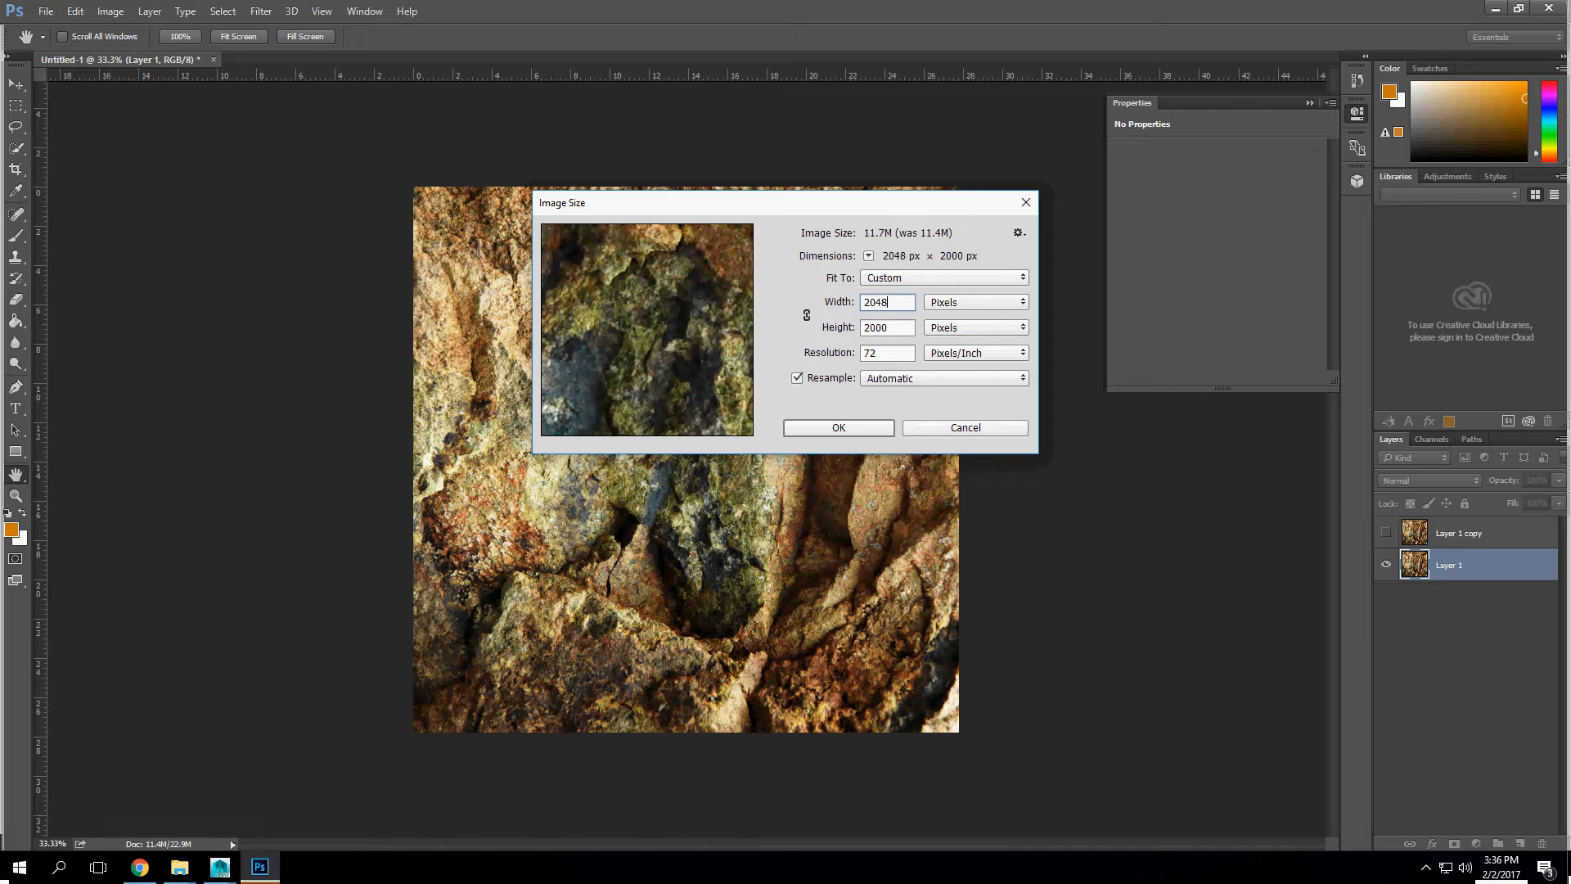
{"action": "double_click", "coordinate": [875, 302]}
{"action": "left_click", "coordinate": [865, 327]}
{"action": "key", "text": "Return"}
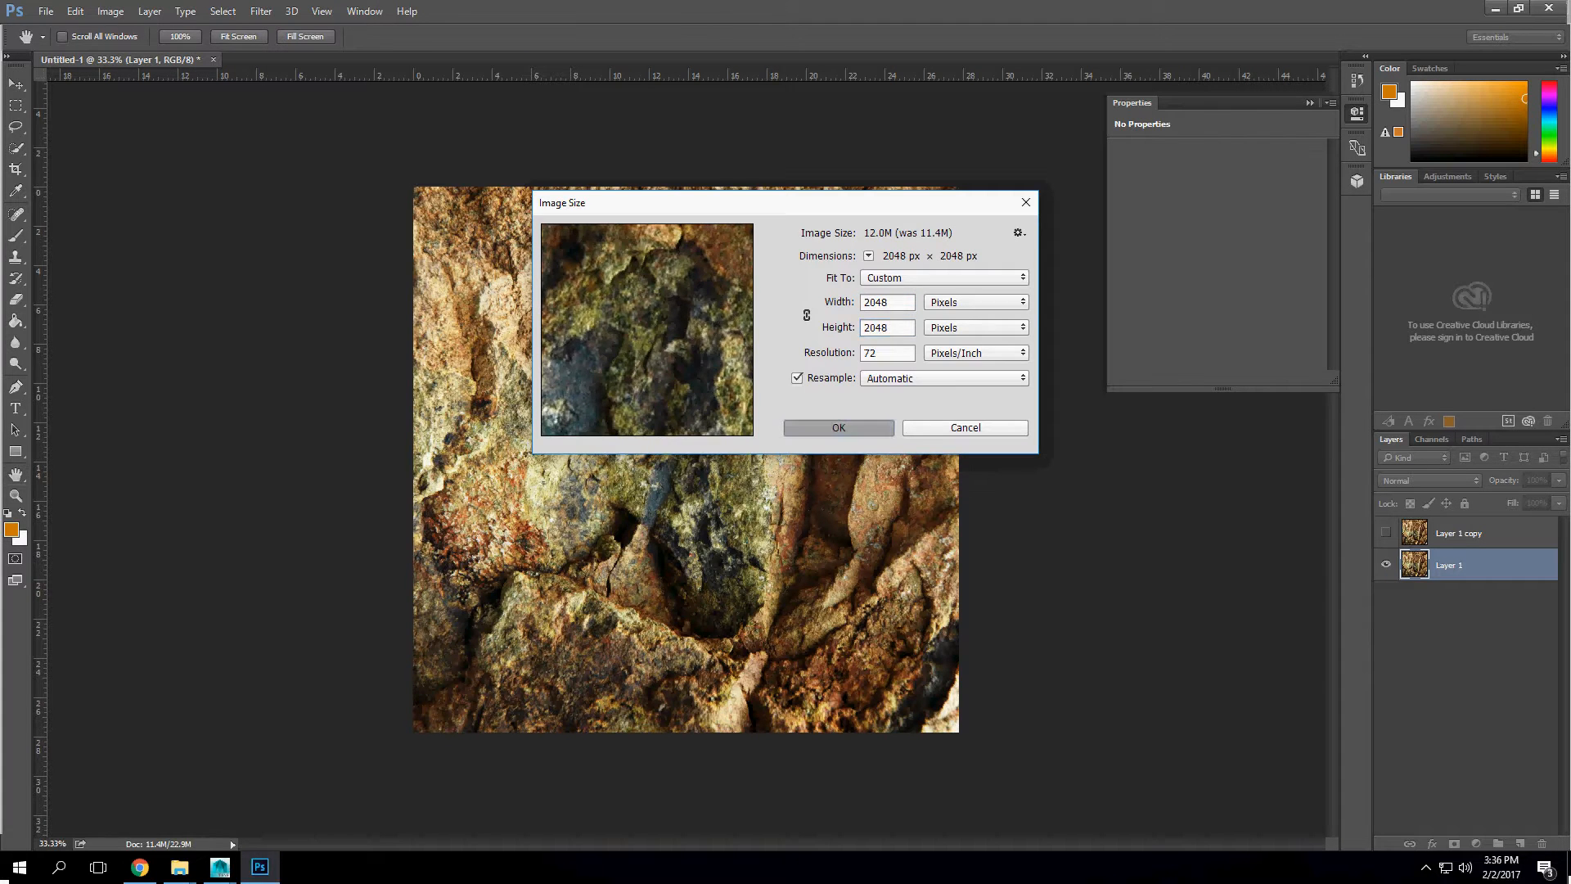
{"action": "key", "text": "c"}
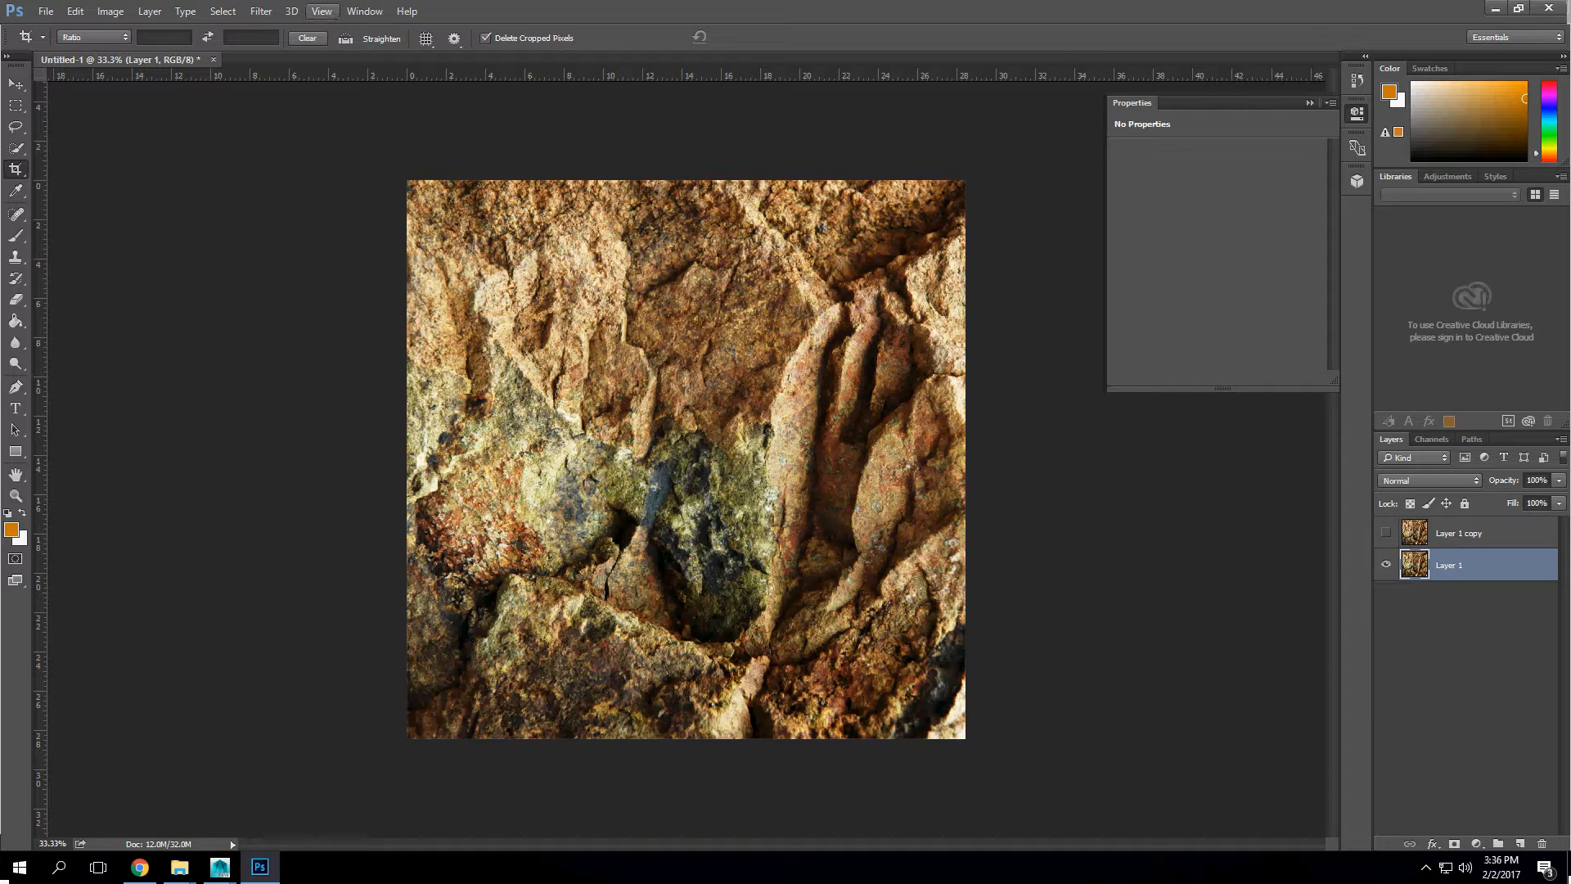
Step: Apply the Offset filter to Layer 1 with 1024 pixels horizontally and vertically, using Wrap Around
{"action": "left_click", "coordinate": [261, 11]}
{"action": "mouse_move", "coordinate": [328, 331]}
{"action": "left_click", "coordinate": [508, 405]}
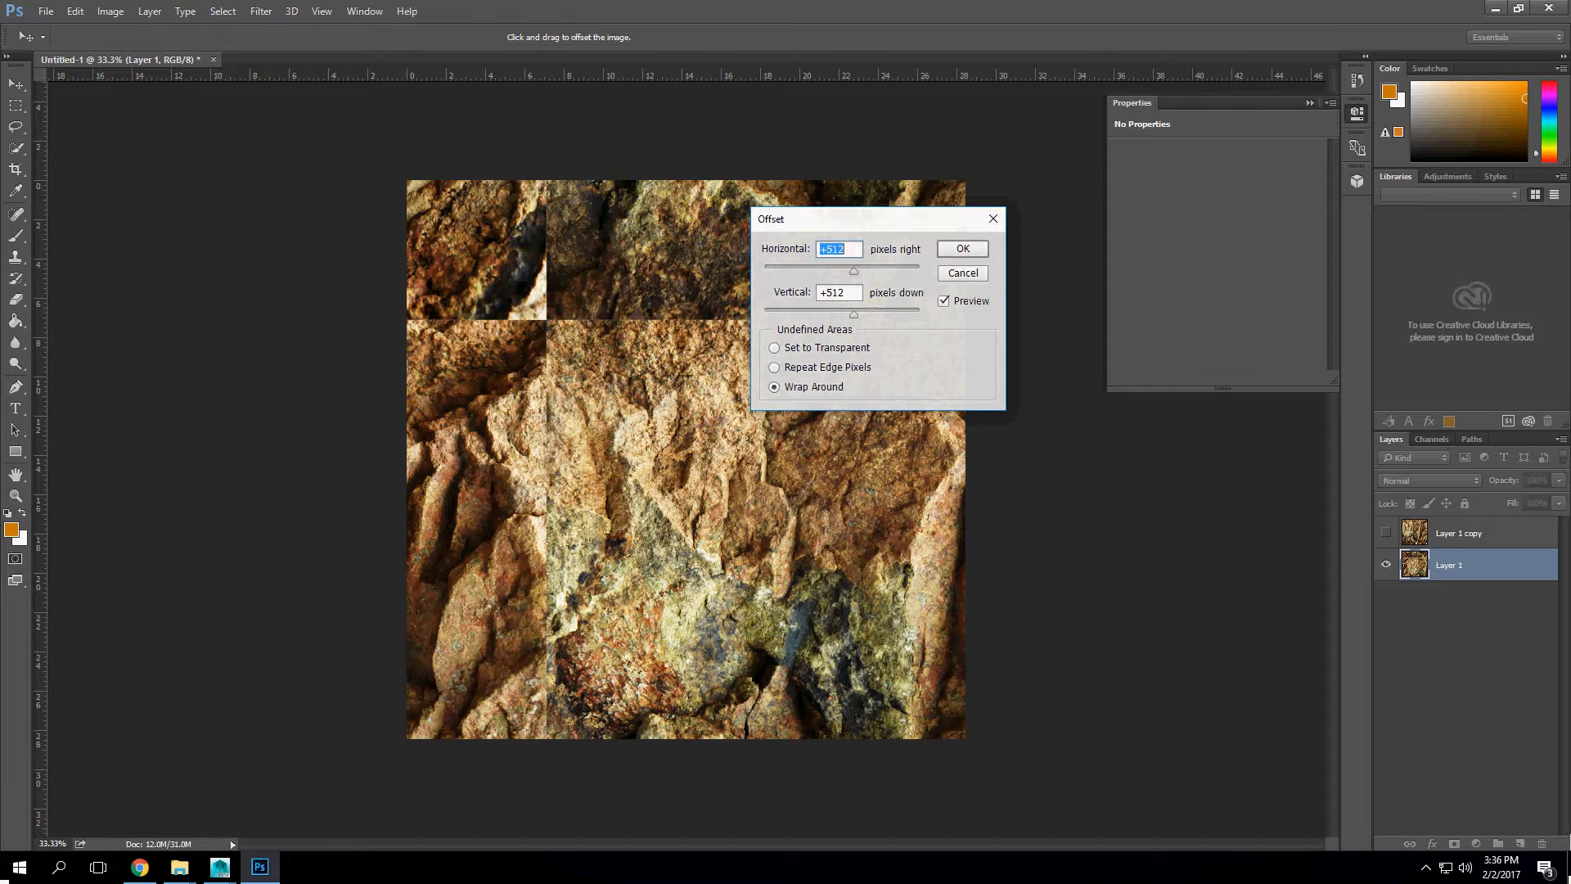
{"action": "type", "text": "1024"}
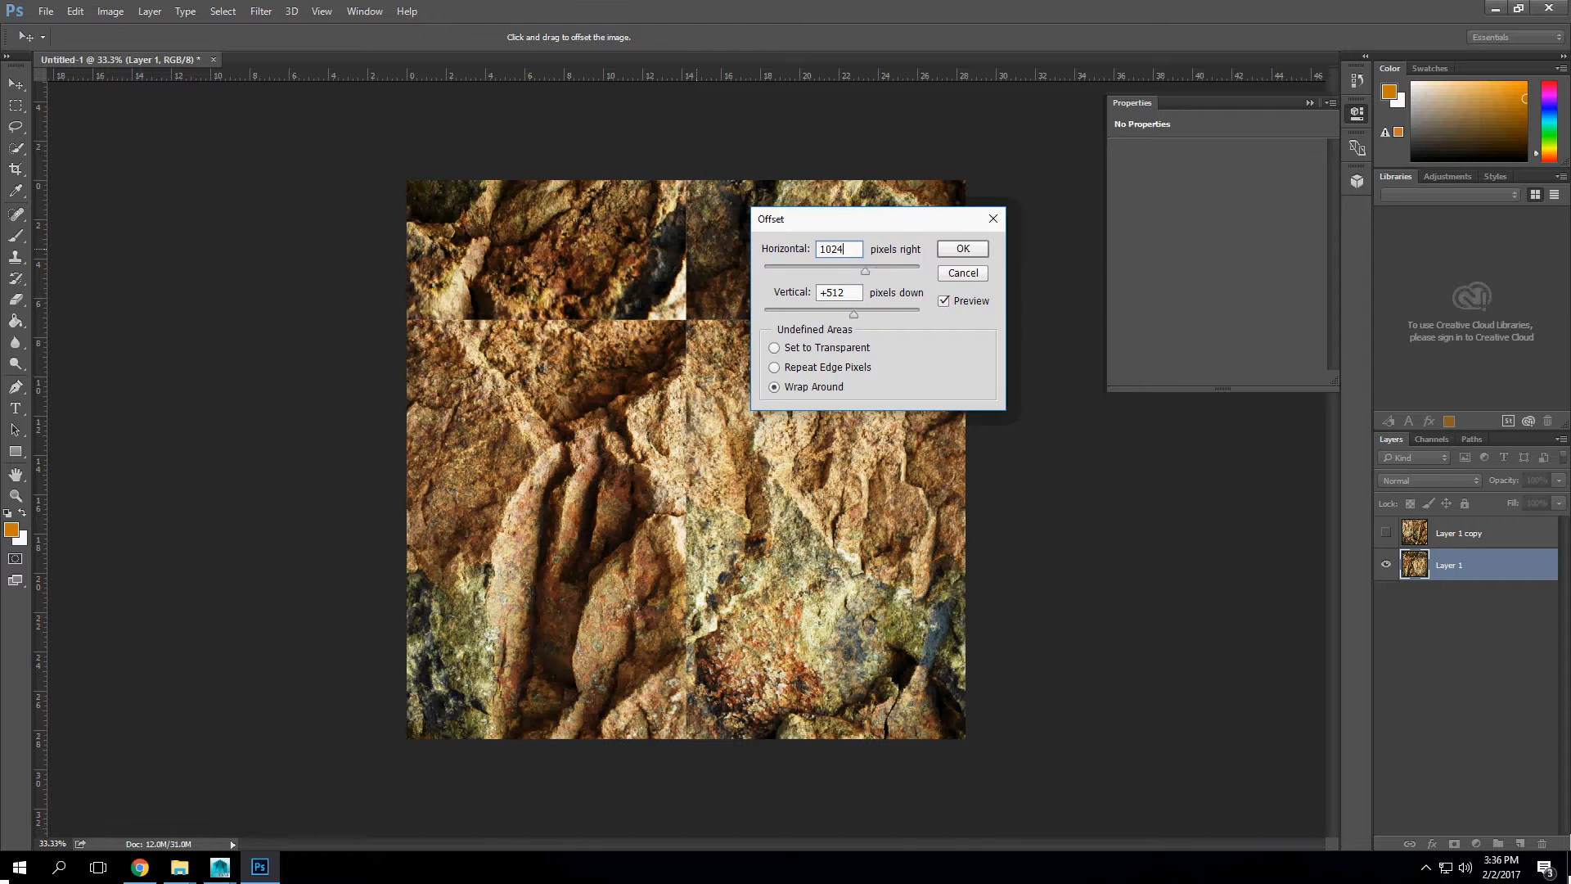
{"action": "key", "text": "Tab"}
{"action": "type", "text": "1024"}
{"action": "key", "text": "Return"}
{"action": "key", "text": "c"}
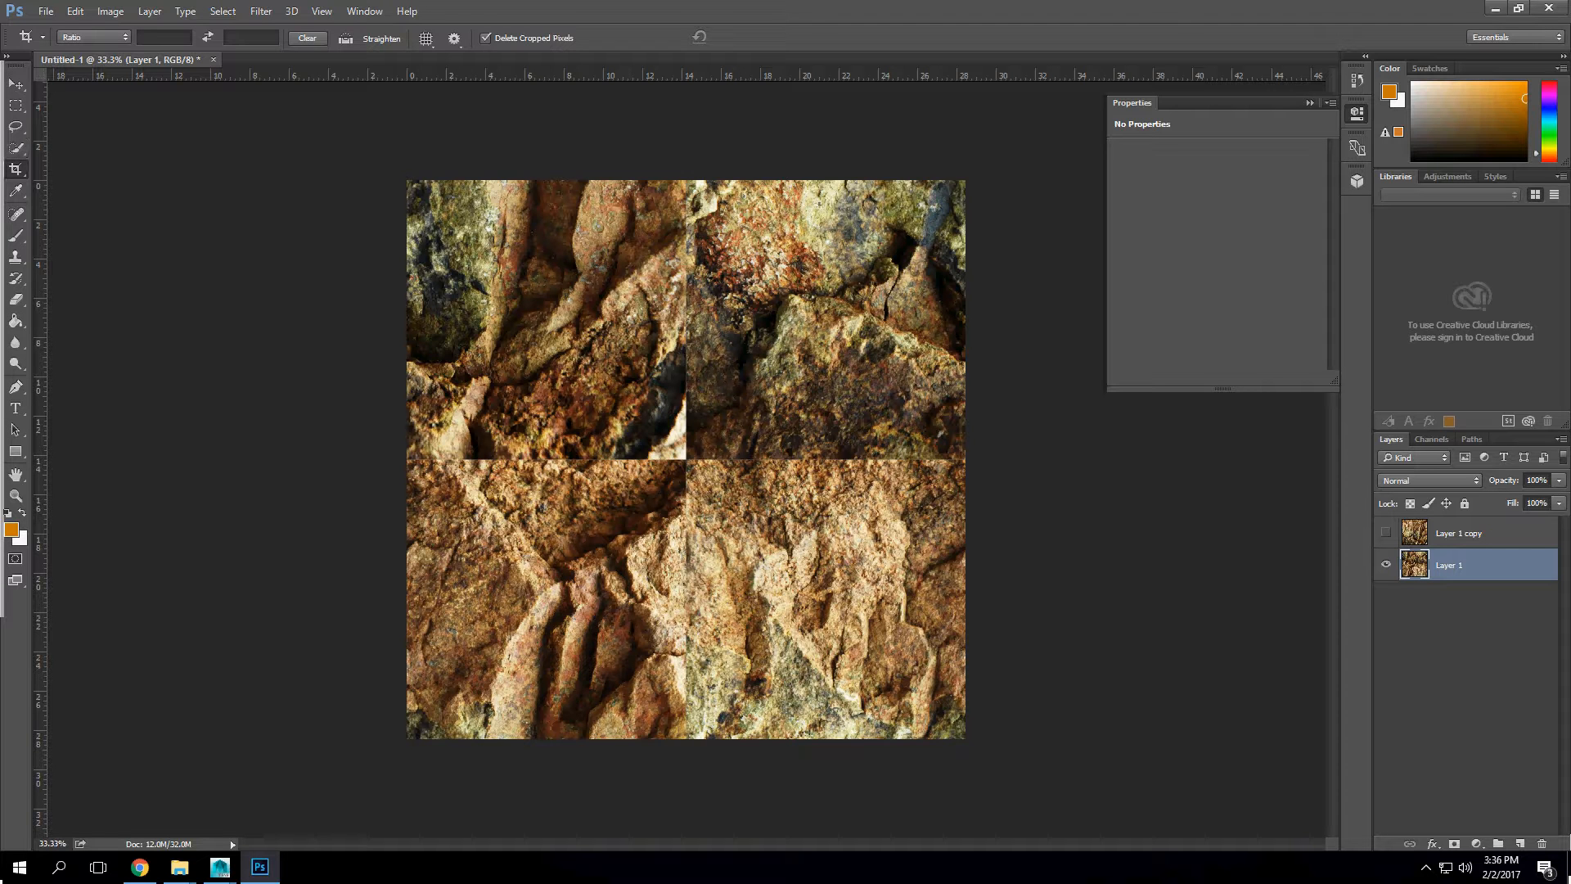
Step: Activate the Clone Stamp tool and enlarge its brush to 400 pixels
{"action": "key", "text": "s"}
{"action": "key", "text": "bracketright"}
{"action": "key", "text": "bracketright"}
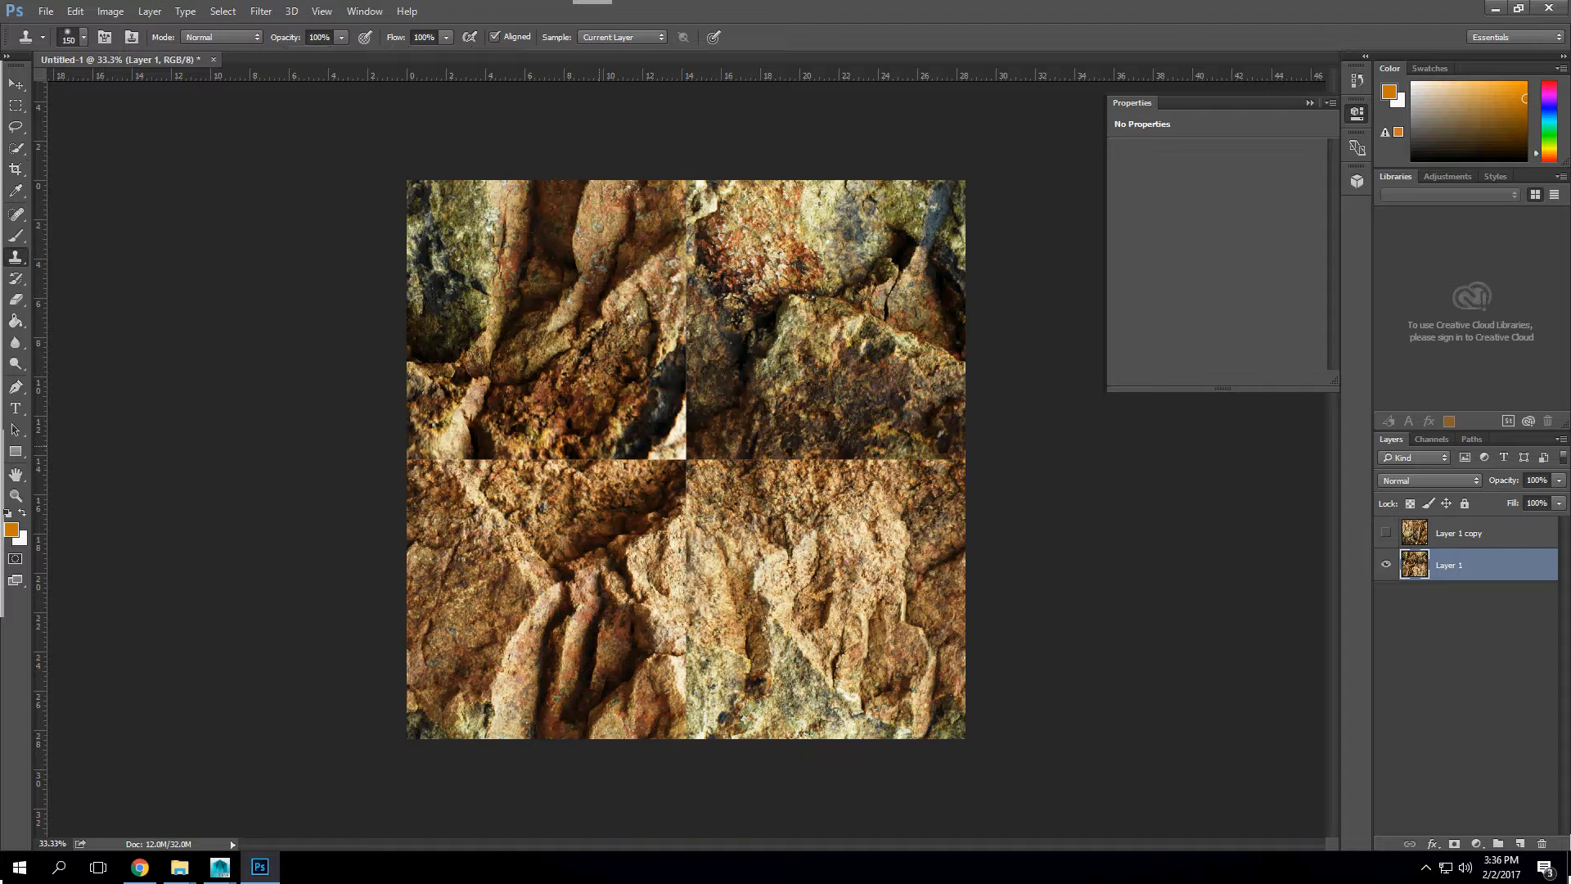
{"action": "key", "text": "bracketright"}
{"action": "key", "text": "bracketright"}
{"action": "key", "text": "bracketright"}
{"action": "key", "text": "bracketright"}
{"action": "key", "text": "bracketright"}
{"action": "key", "text": "bracketright"}
{"action": "key", "text": "bracketright"}
{"action": "key", "text": "bracketright"}
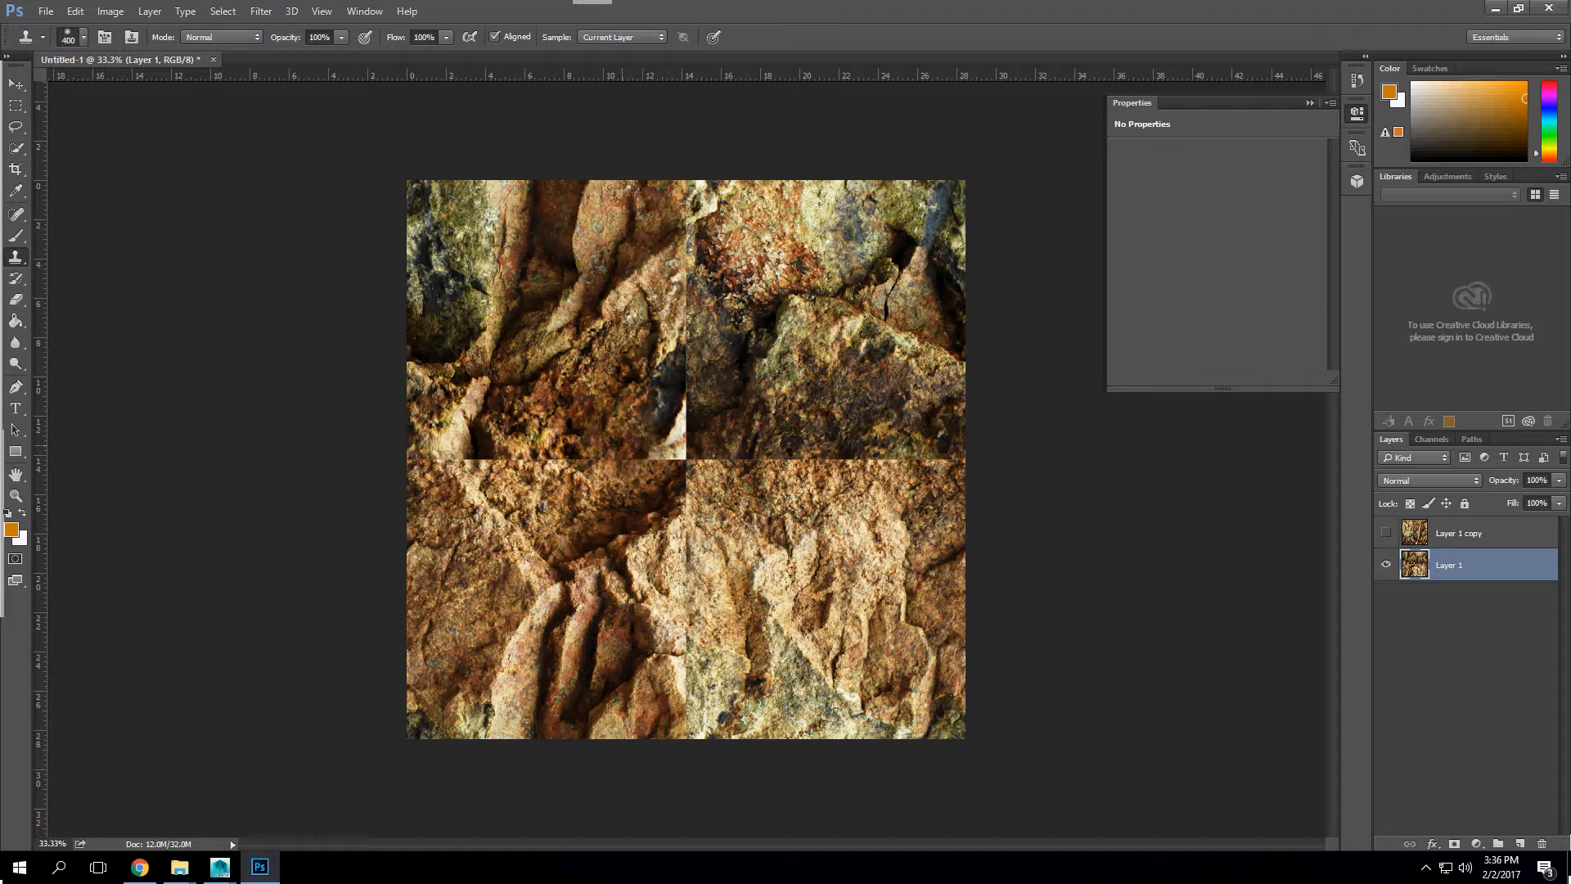
Step: Try to clone rock over the seams crossing at the image centre, and undo those strokes
{"action": "mouse_move", "coordinate": [651, 453]}
{"action": "left_mouse_down"}
{"action": "mouse_move", "coordinate": [641, 484]}
{"action": "mouse_move", "coordinate": [570, 472]}
{"action": "left_mouse_up"}
{"action": "left_click", "coordinate": [620, 377], "text": "alt"}
{"action": "left_click", "coordinate": [620, 377]}
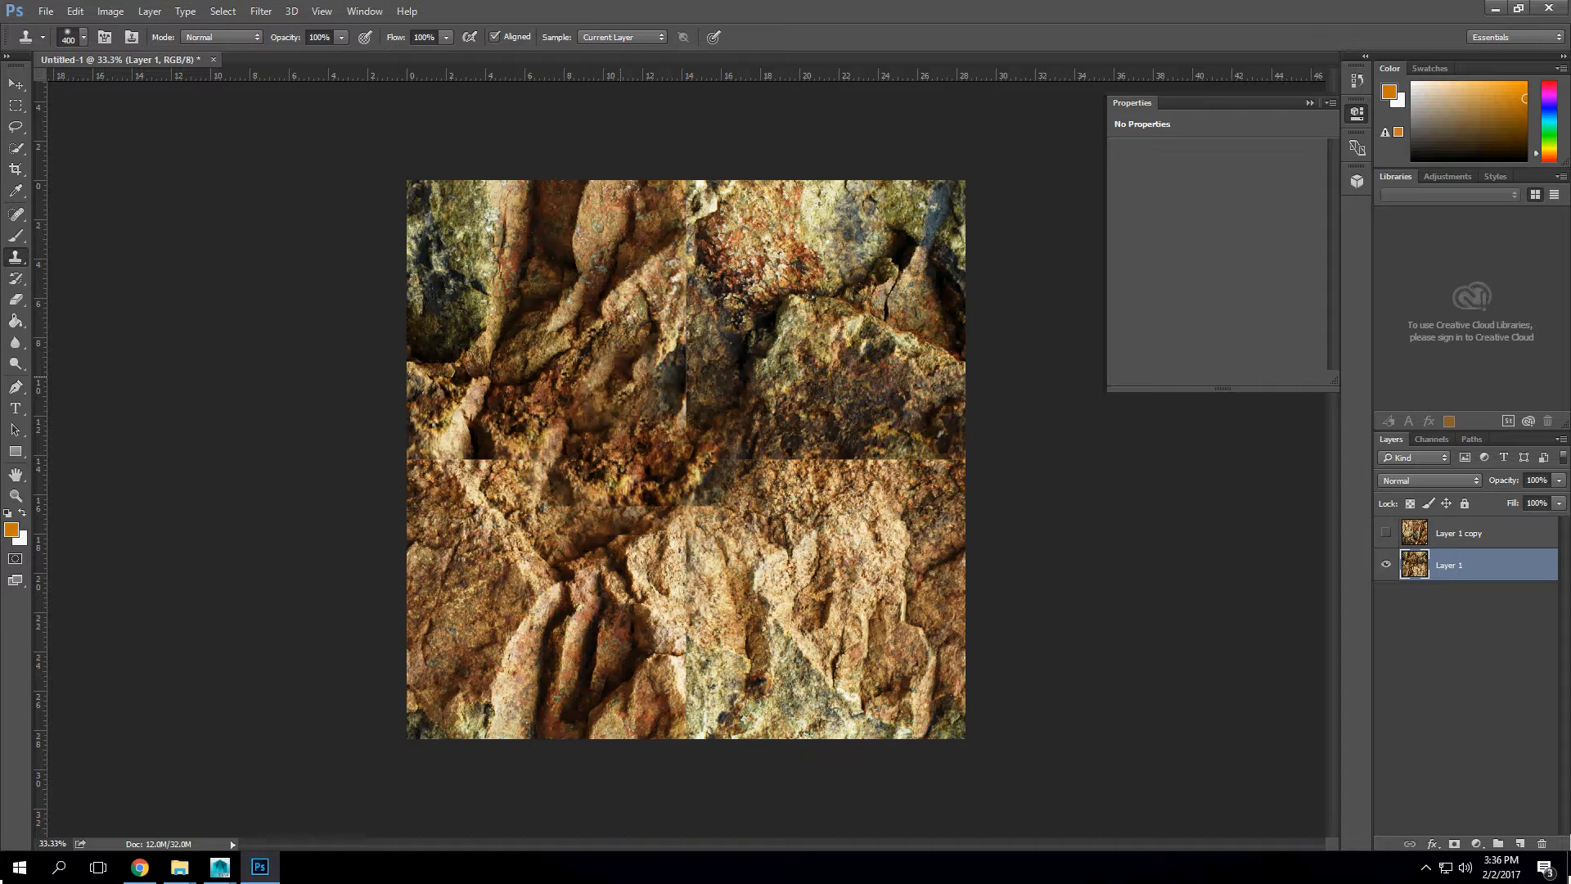
{"action": "key", "text": "ctrl+alt+z"}
{"action": "key", "text": "ctrl+alt+z"}
{"action": "key", "text": "ctrl+alt+z"}
Step: Clone rock detail from several sampled areas over the horizontal and vertical seams through the middle of Layer 1
{"action": "mouse_move", "coordinate": [661, 449]}
{"action": "left_mouse_down"}
{"action": "mouse_move", "coordinate": [471, 458]}
{"action": "mouse_move", "coordinate": [475, 419]}
{"action": "left_mouse_up"}
{"action": "left_click", "coordinate": [562, 262], "text": "alt"}
{"action": "mouse_move", "coordinate": [668, 302]}
{"action": "left_mouse_down"}
{"action": "mouse_move", "coordinate": [689, 338]}
{"action": "mouse_move", "coordinate": [684, 193]}
{"action": "mouse_move", "coordinate": [684, 244]}
{"action": "left_mouse_up"}
{"action": "left_click", "coordinate": [584, 336], "text": "alt"}
{"action": "left_click_drag", "start_coordinate": [693, 444], "coordinate": [742, 438]}
{"action": "left_click", "coordinate": [580, 338], "text": "alt"}
{"action": "left_click_drag", "start_coordinate": [694, 392], "coordinate": [702, 406]}
{"action": "left_click", "coordinate": [558, 368], "text": "alt"}
{"action": "left_click_drag", "start_coordinate": [753, 460], "coordinate": [935, 447]}
{"action": "left_click", "coordinate": [806, 266], "text": "alt"}
{"action": "mouse_move", "coordinate": [699, 471]}
{"action": "left_mouse_down"}
{"action": "mouse_move", "coordinate": [689, 481]}
{"action": "mouse_move", "coordinate": [744, 471]}
{"action": "left_mouse_up"}
{"action": "mouse_move", "coordinate": [705, 628]}
{"action": "left_mouse_down"}
{"action": "mouse_move", "coordinate": [674, 614]}
{"action": "mouse_move", "coordinate": [684, 718]}
{"action": "left_mouse_up"}
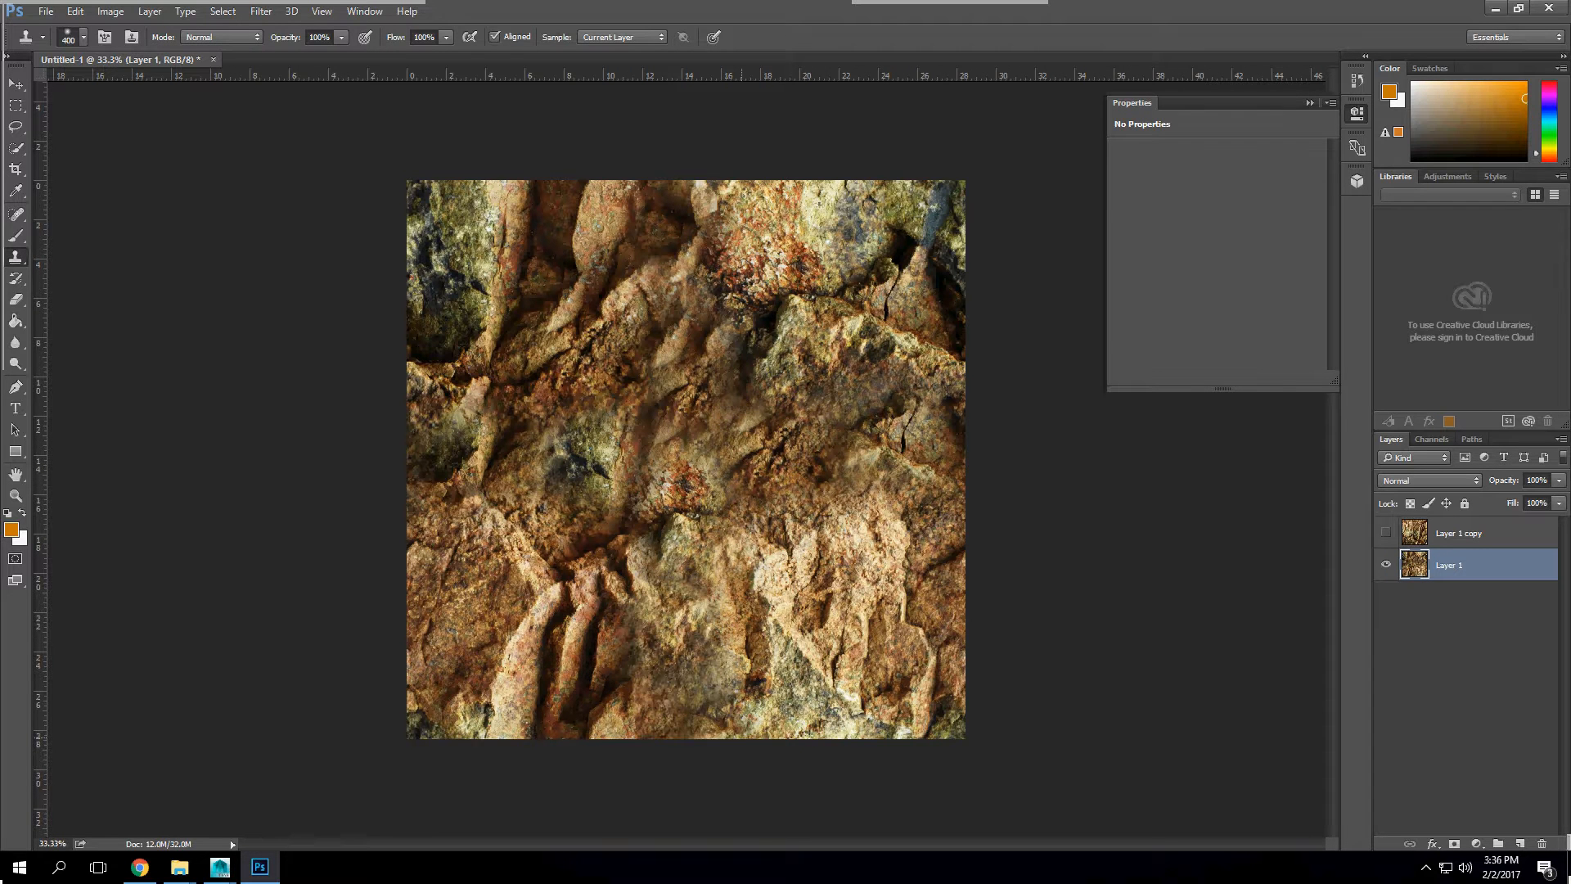
Step: Show Layer 1 copy and add a layer mask to it
{"action": "left_click", "coordinate": [1480, 534]}
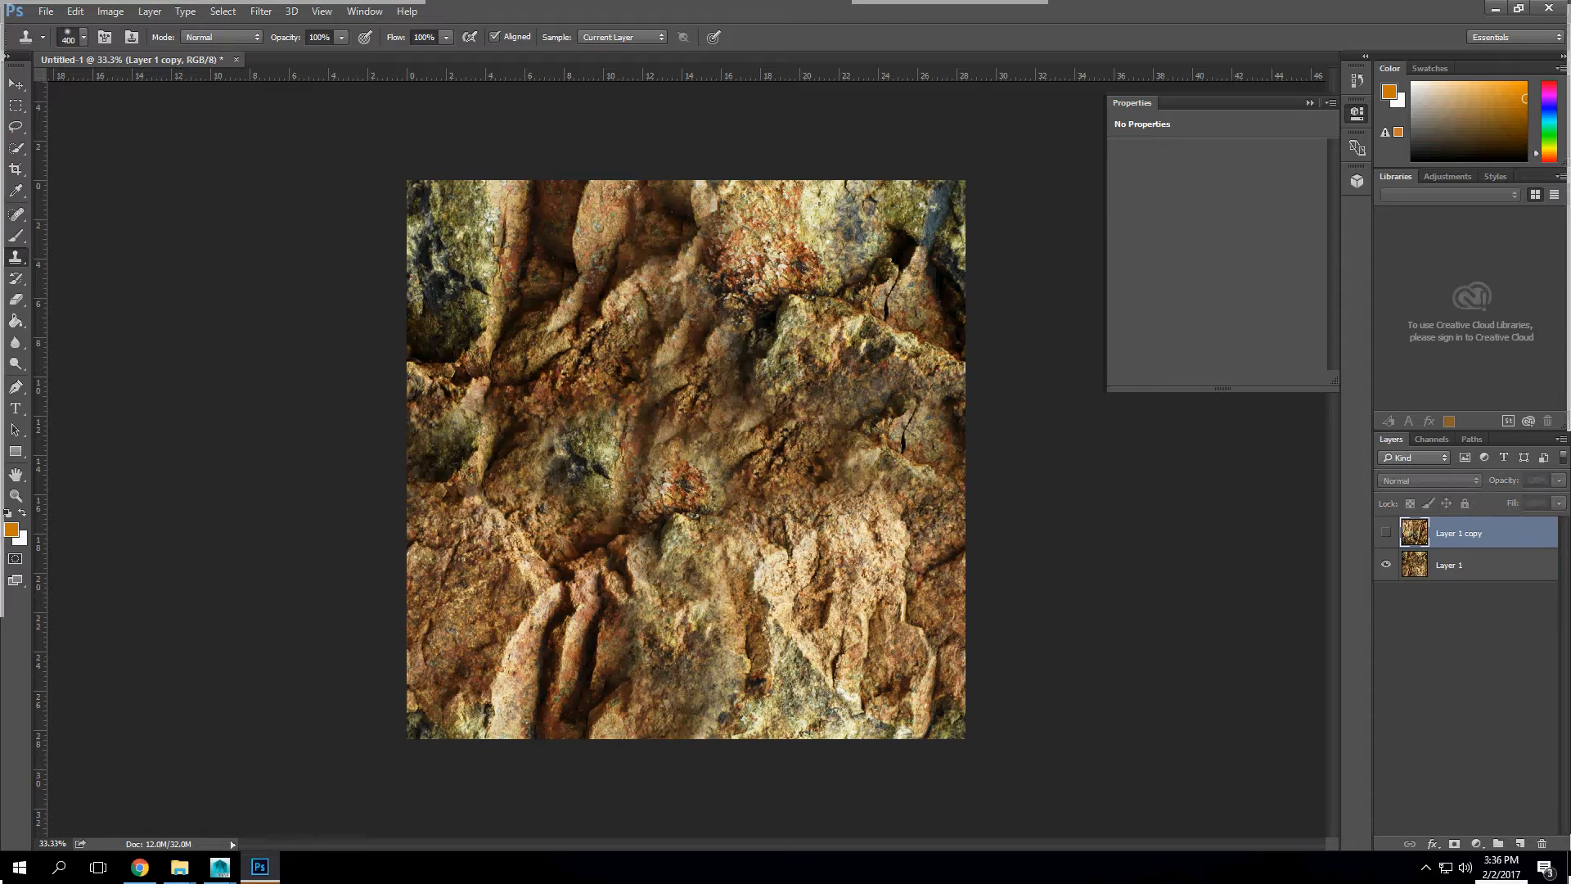
{"action": "left_click", "coordinate": [1386, 532]}
{"action": "left_click", "coordinate": [1454, 843]}
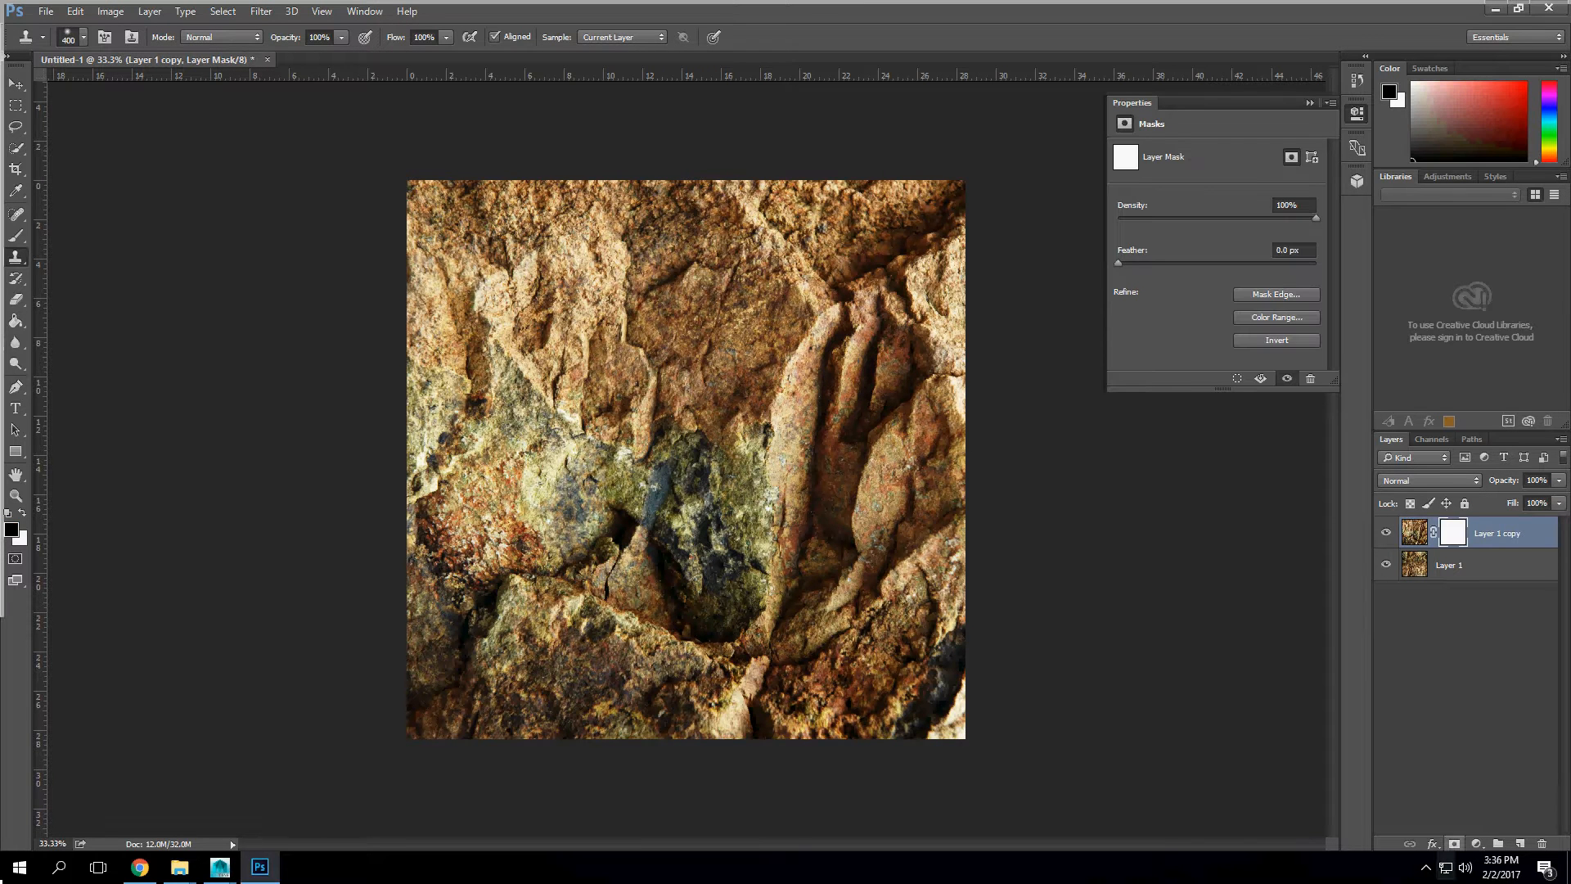
Step: Paint the mask of Layer 1 copy black with the Brush around the image borders to reveal Layer 1 there
{"action": "key", "text": "x"}
{"action": "key", "text": "b"}
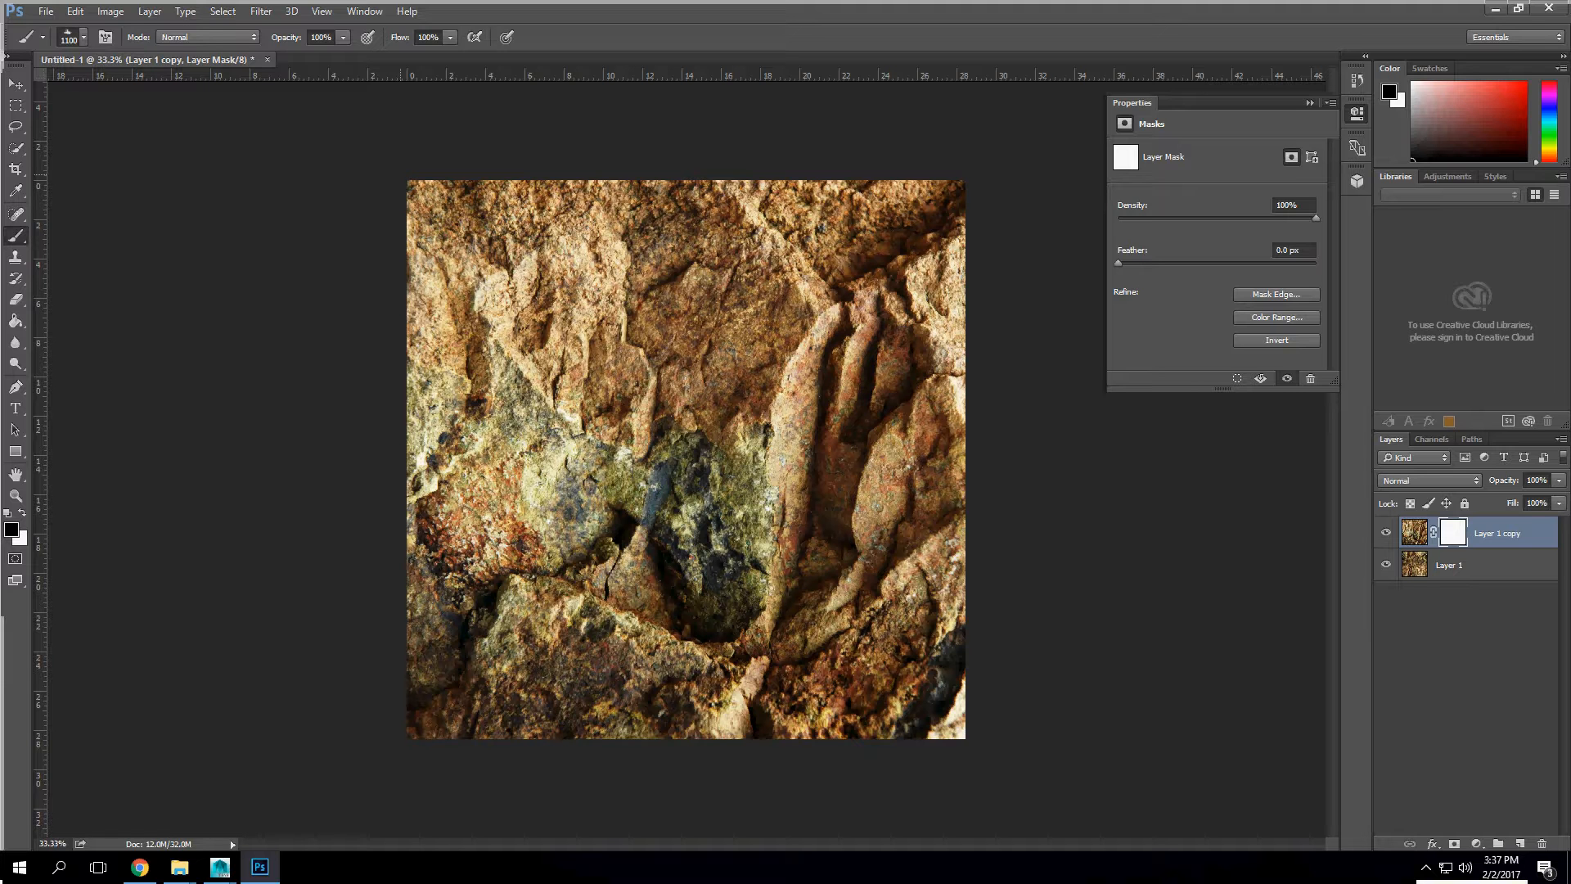
{"action": "mouse_move", "coordinate": [401, 174]}
{"action": "left_mouse_down"}
{"action": "mouse_move", "coordinate": [924, 187]}
{"action": "mouse_move", "coordinate": [956, 245]}
{"action": "mouse_move", "coordinate": [960, 634]}
{"action": "mouse_move", "coordinate": [892, 732]}
{"action": "mouse_move", "coordinate": [475, 730]}
{"action": "mouse_move", "coordinate": [923, 739]}
{"action": "left_mouse_up"}
{"action": "left_click_drag", "start_coordinate": [409, 720], "coordinate": [414, 295]}
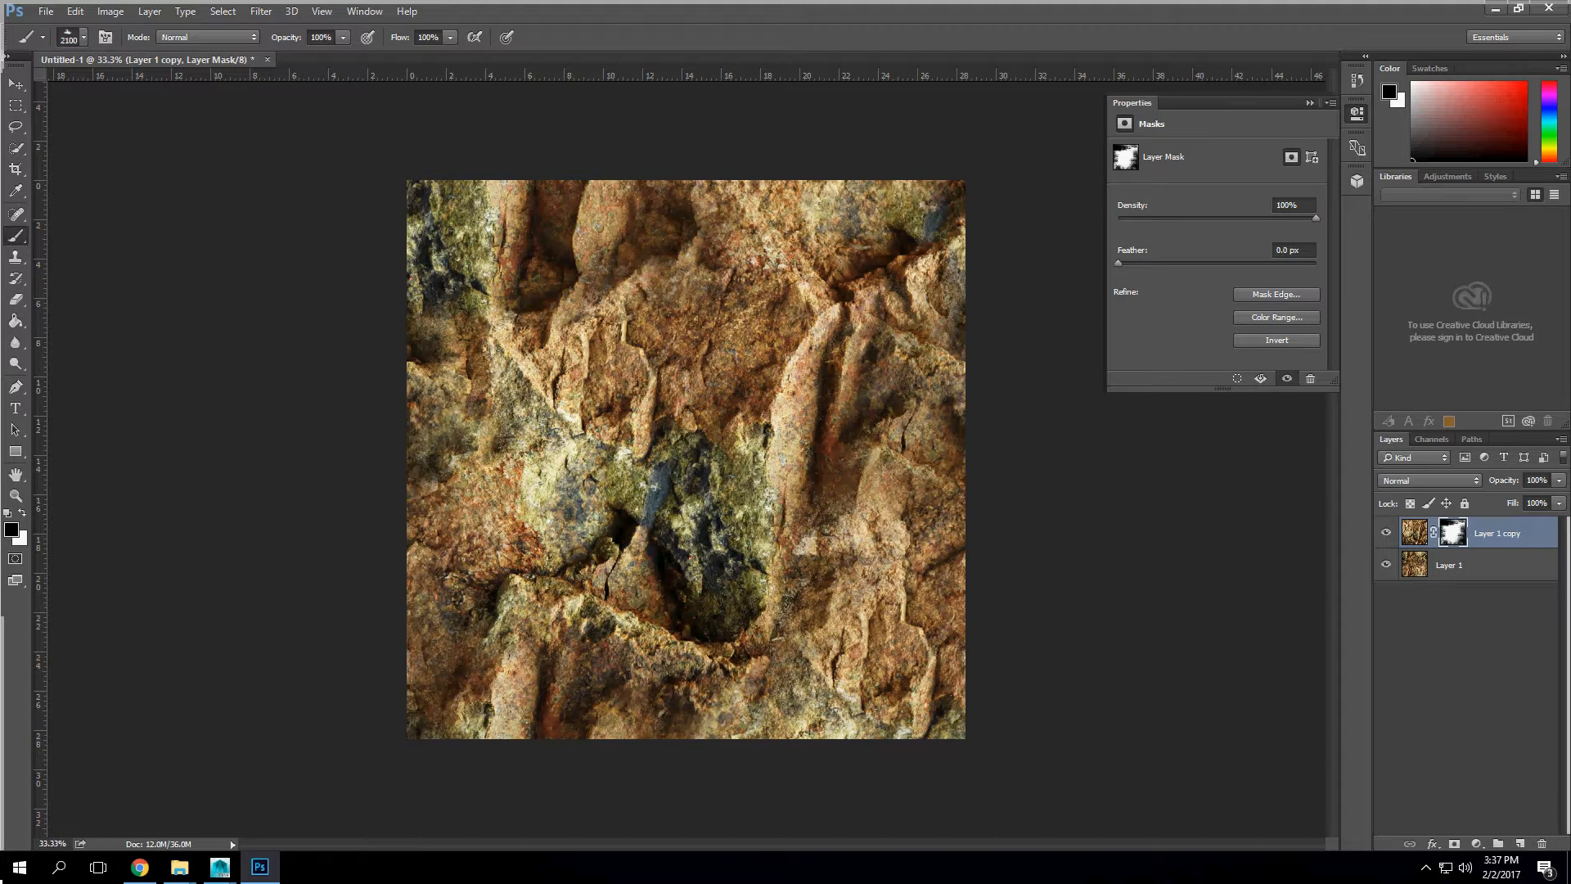
Step: Finish painting the mask of Layer 1 copy black along the upper image border, and merge both layers into one
{"action": "left_click_drag", "start_coordinate": [544, 143], "coordinate": [964, 155]}
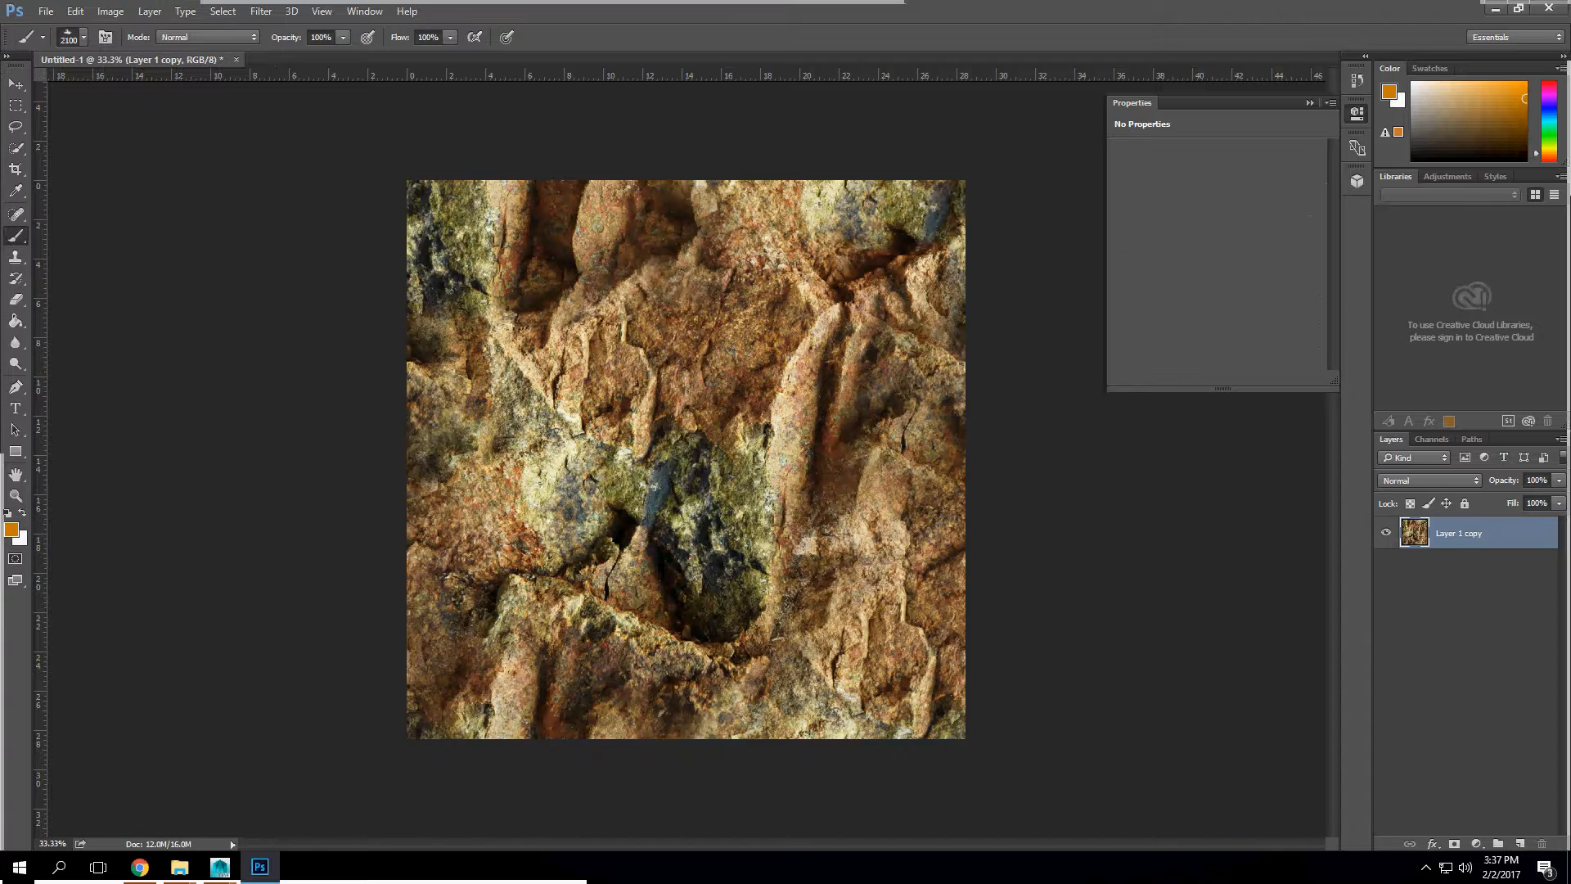
Step: Apply the Smart Sharpen filter to the merged rock layer with an amount of about 177%
{"action": "left_click", "coordinate": [261, 10]}
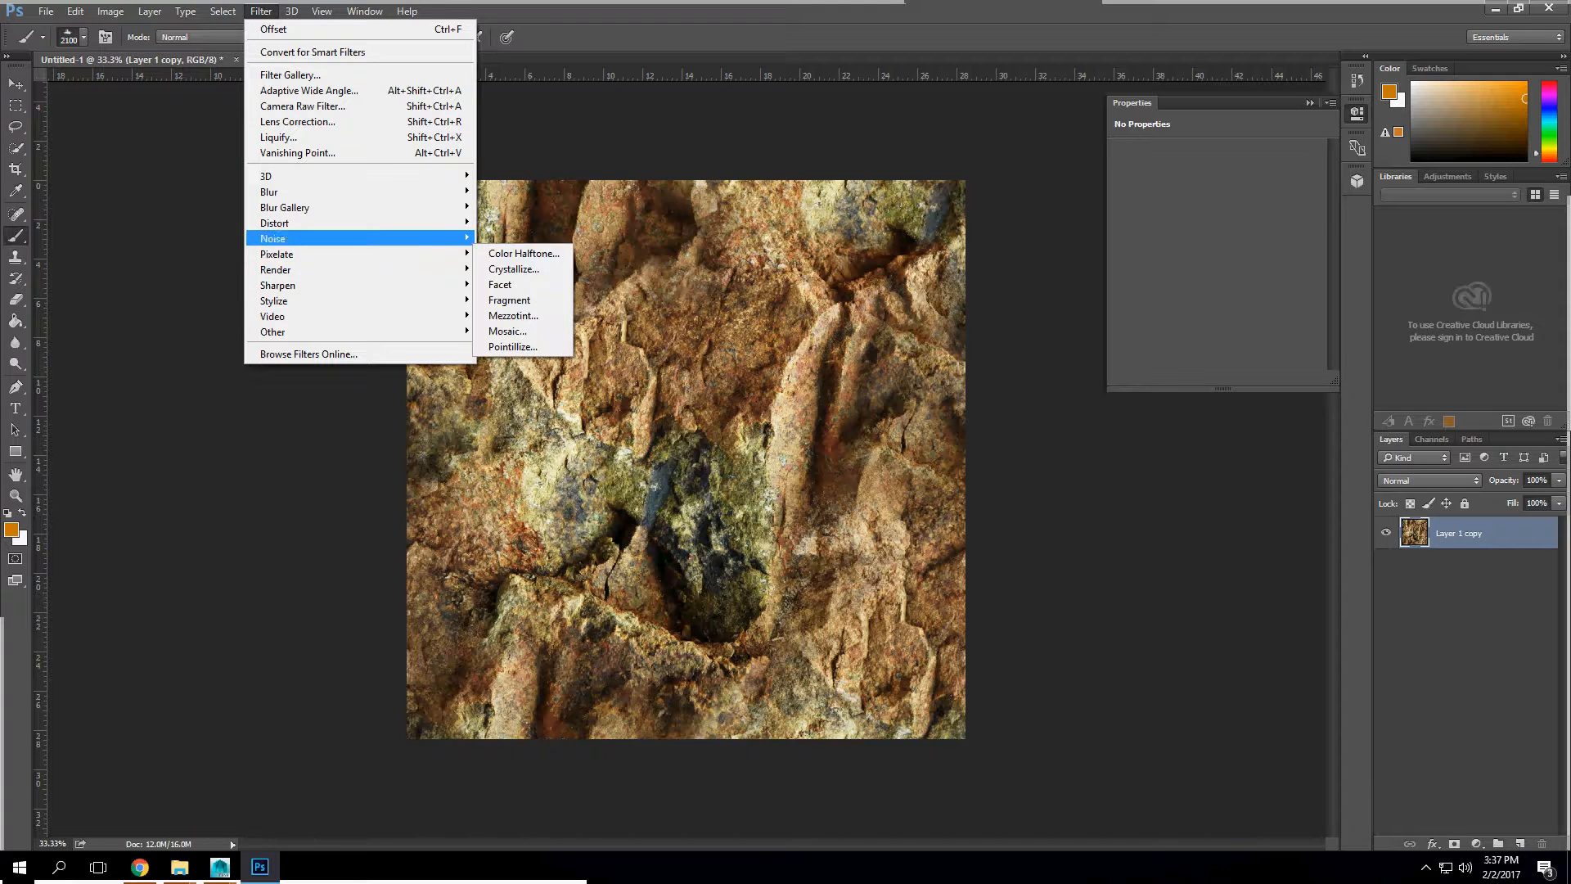
{"action": "mouse_move", "coordinate": [360, 285]}
{"action": "left_click", "coordinate": [524, 350]}
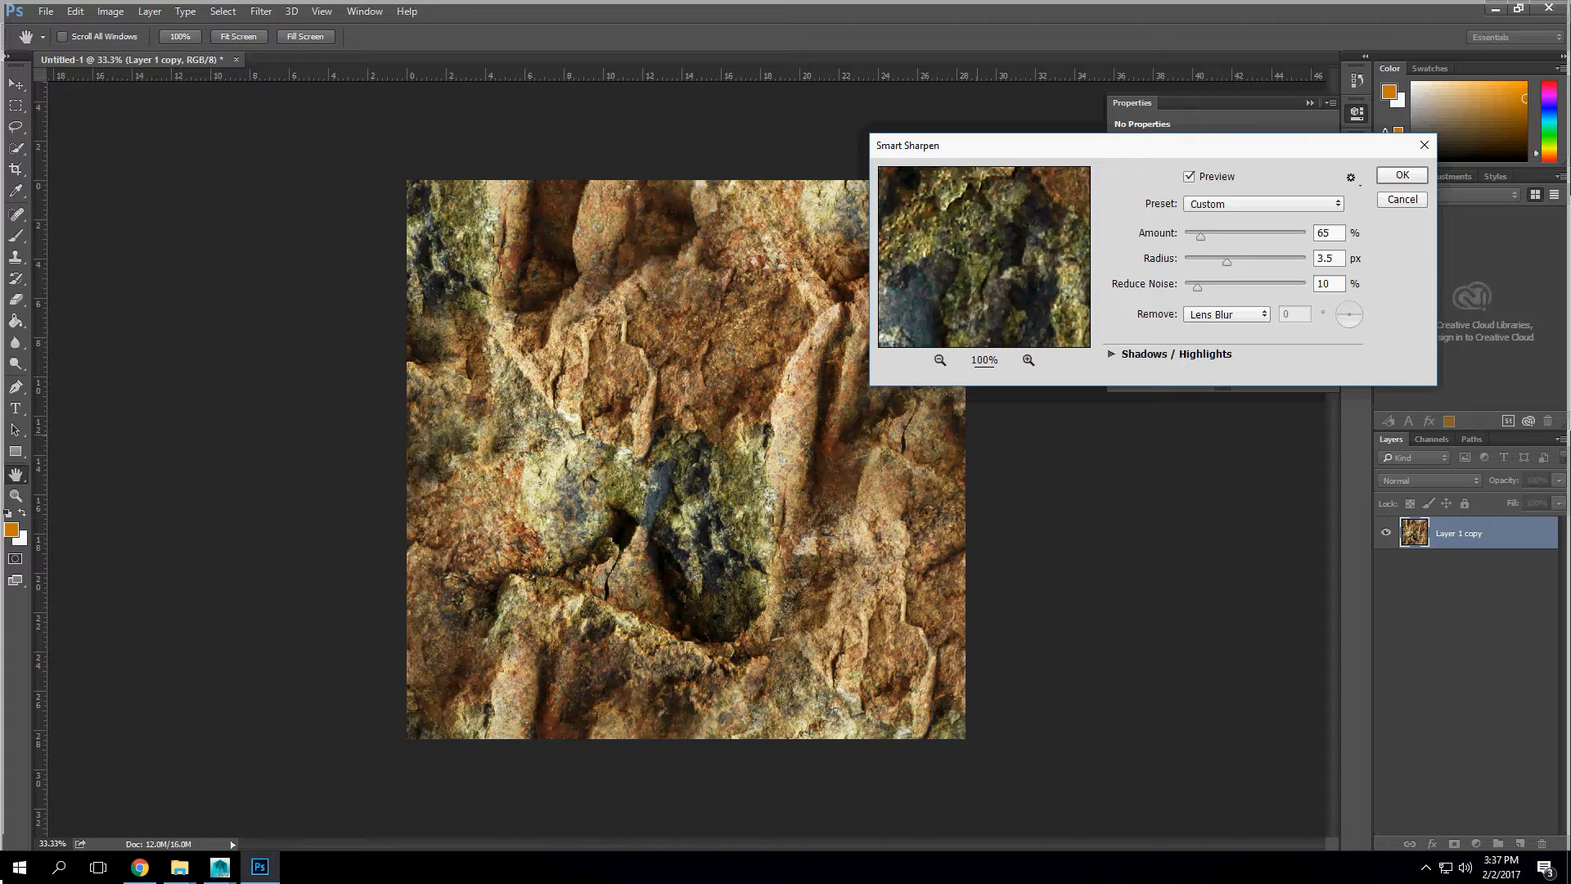
{"action": "mouse_move", "coordinate": [1201, 237]}
{"action": "left_mouse_down"}
{"action": "mouse_move", "coordinate": [1307, 237]}
{"action": "mouse_move", "coordinate": [1219, 236]}
{"action": "left_mouse_up"}
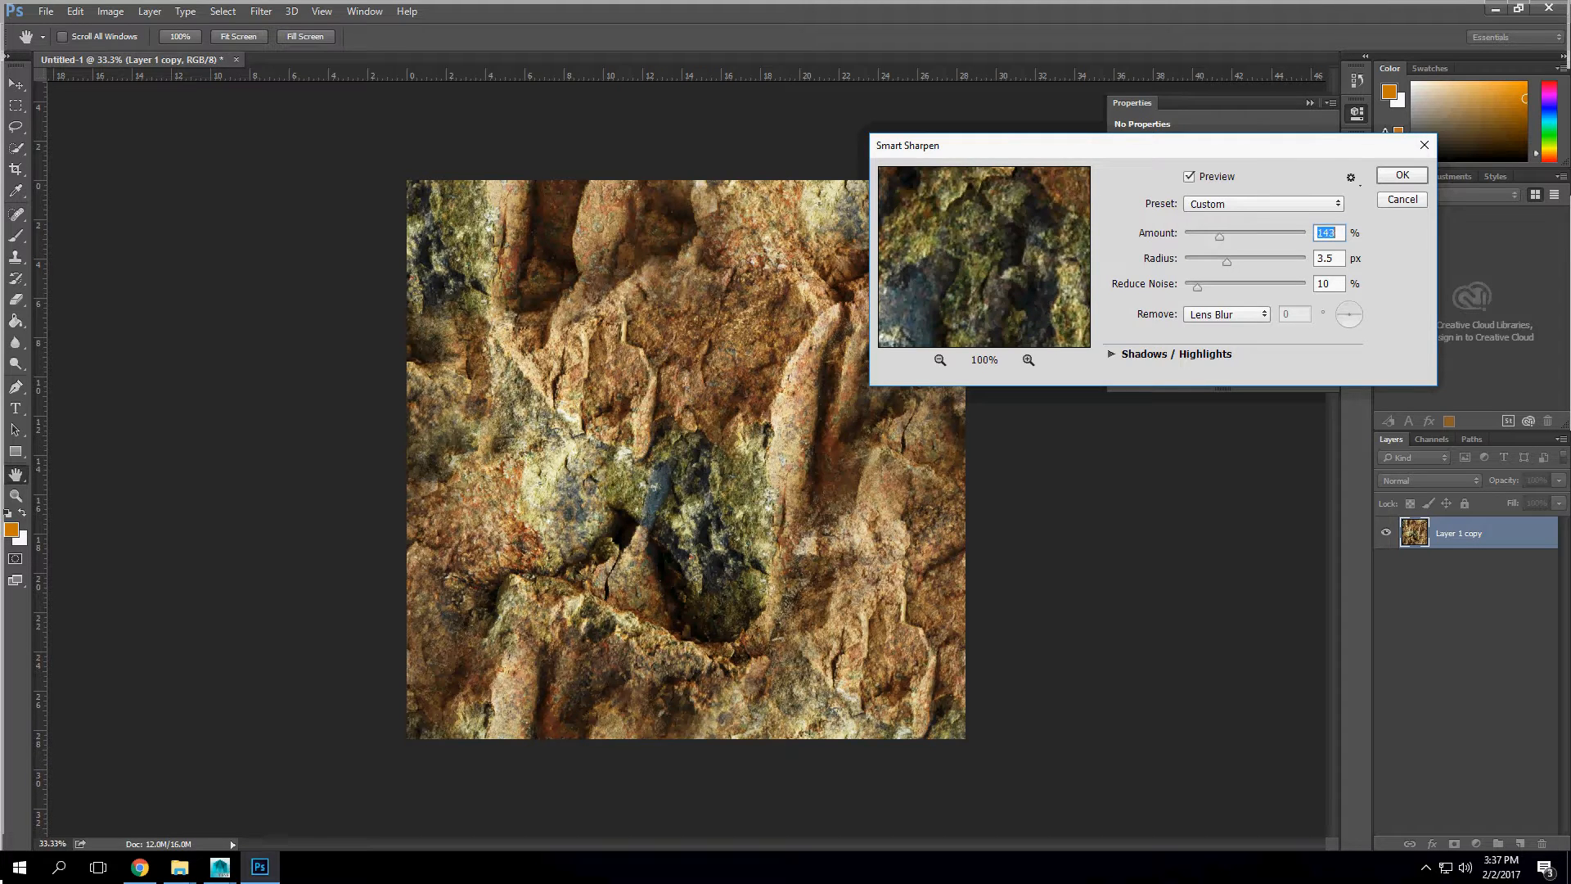
{"action": "key", "text": "Return"}
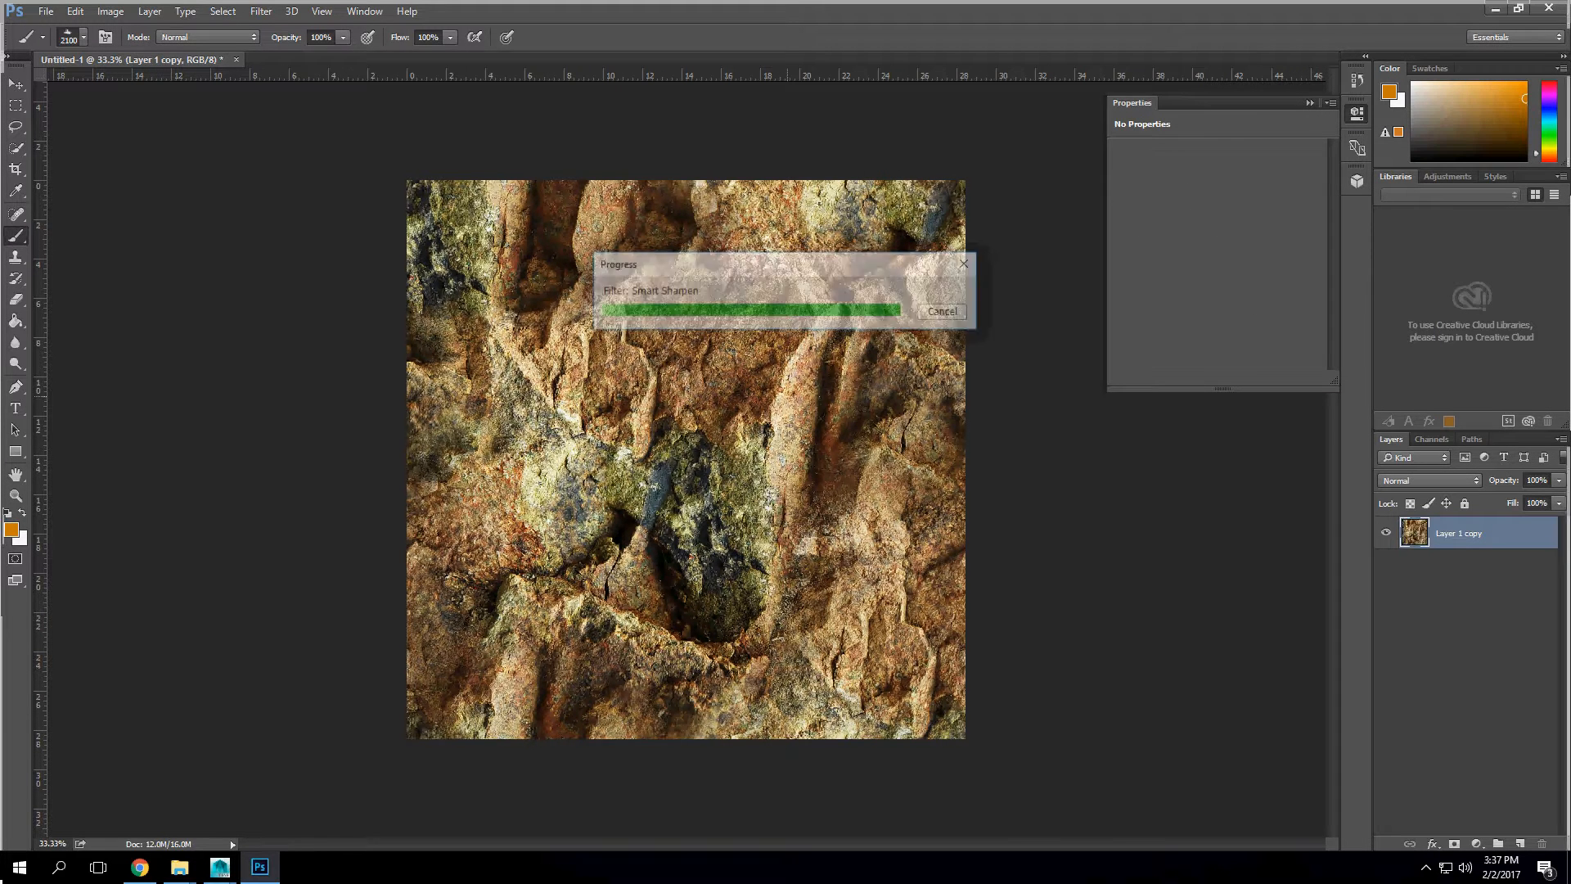
Step: Apply Smart Sharpen to the rock layer a second time with the amount reduced to 71%
{"action": "key", "text": "alt"}
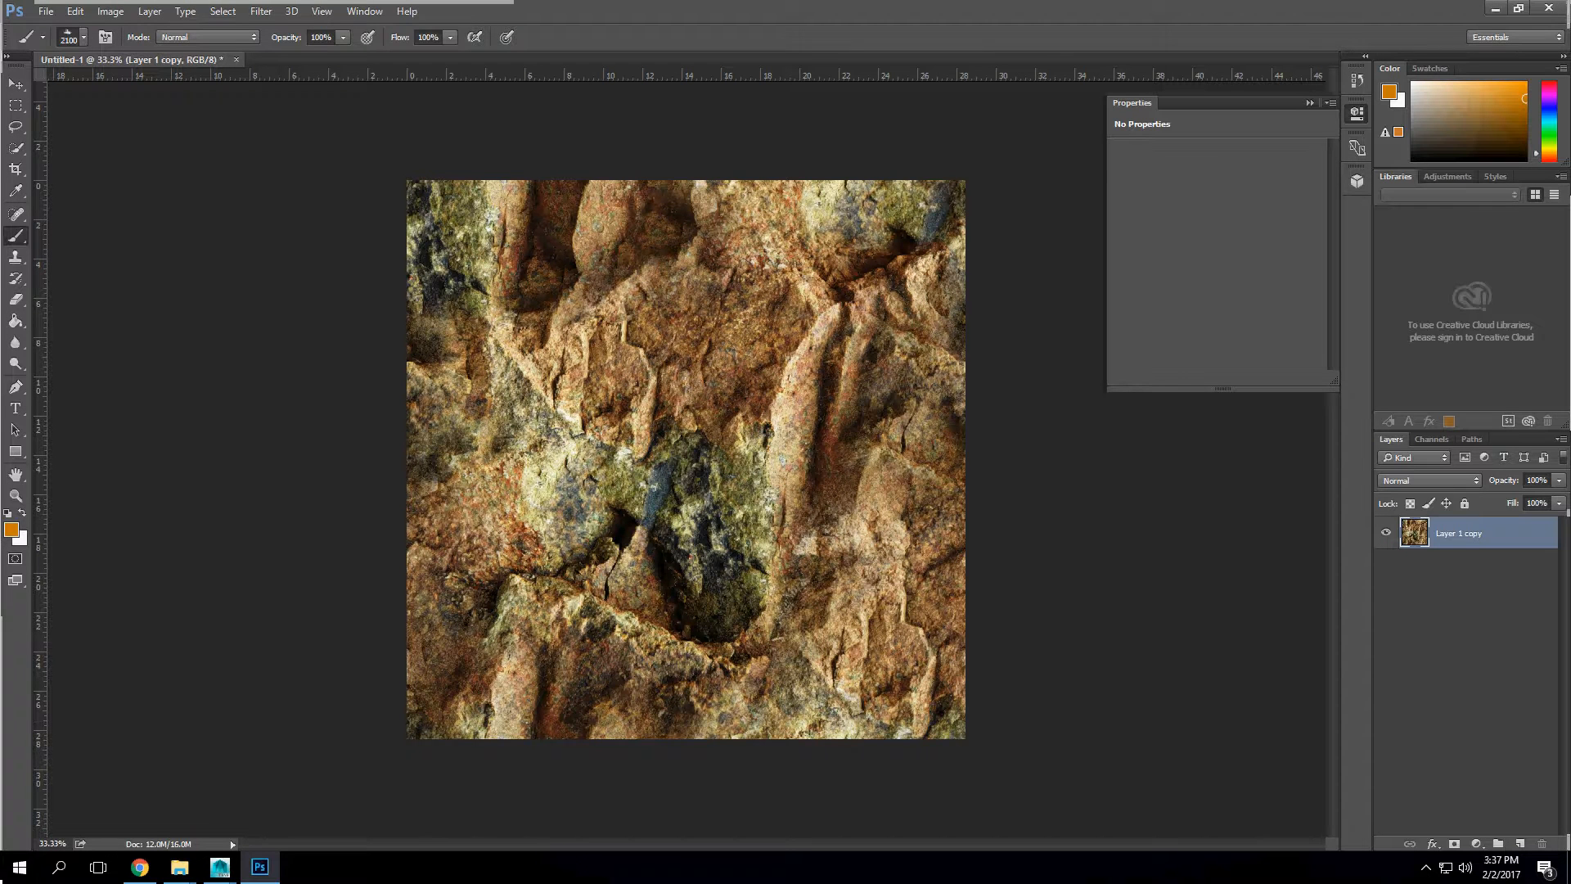
{"action": "key", "text": "t"}
{"action": "mouse_move", "coordinate": [310, 286]}
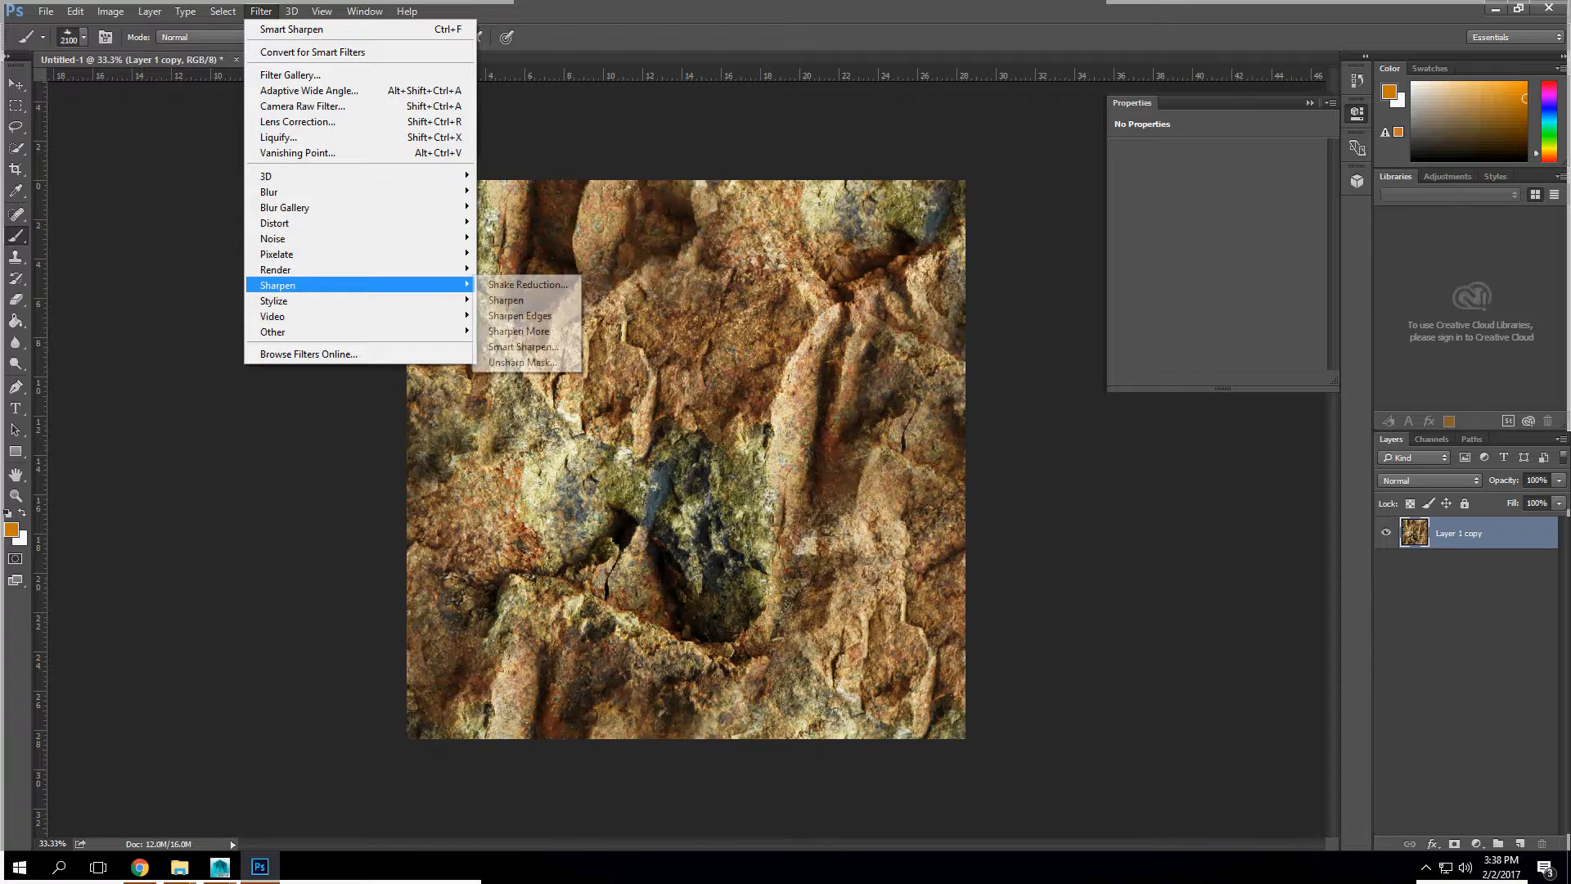
{"action": "key", "text": "Up"}
{"action": "key", "text": "Down"}
{"action": "key", "text": "Return"}
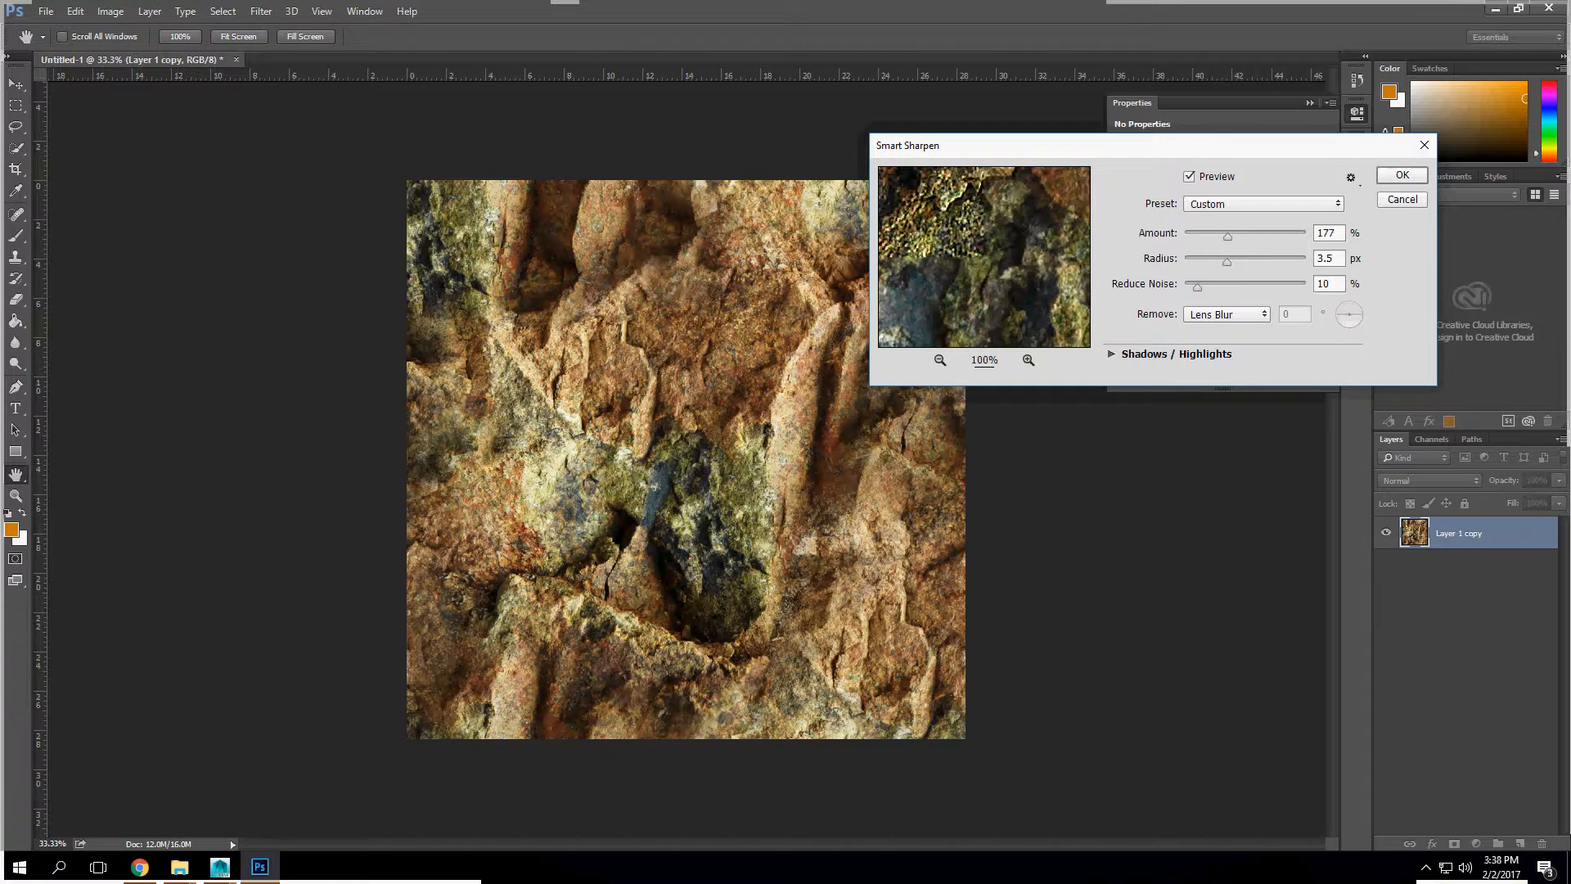
{"action": "left_click_drag", "start_coordinate": [1228, 236], "coordinate": [1203, 237]}
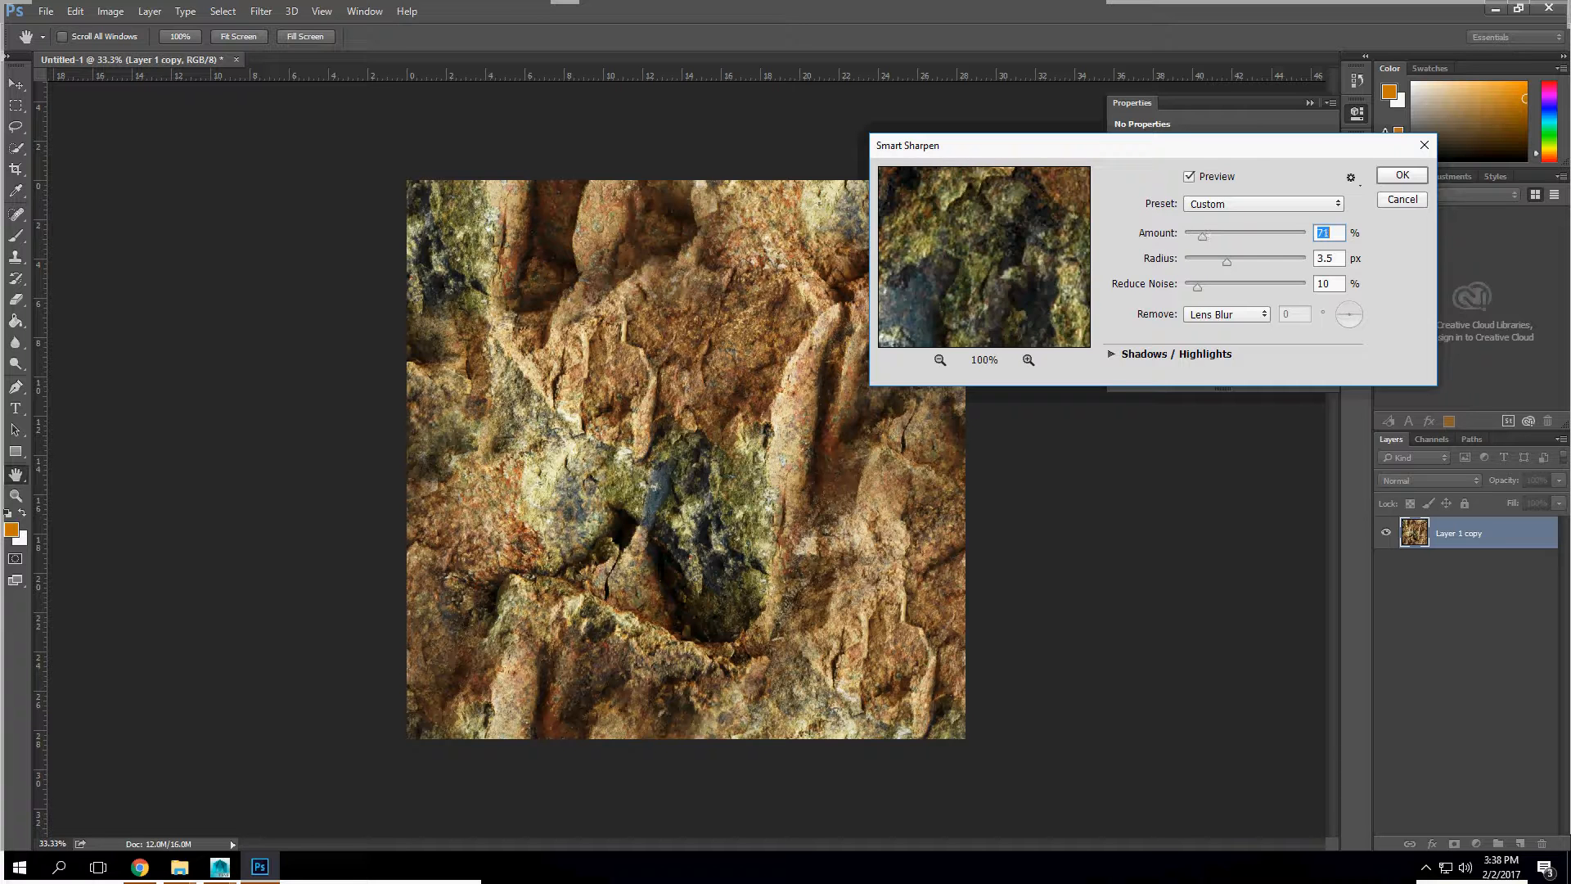
{"action": "key", "text": "Return"}
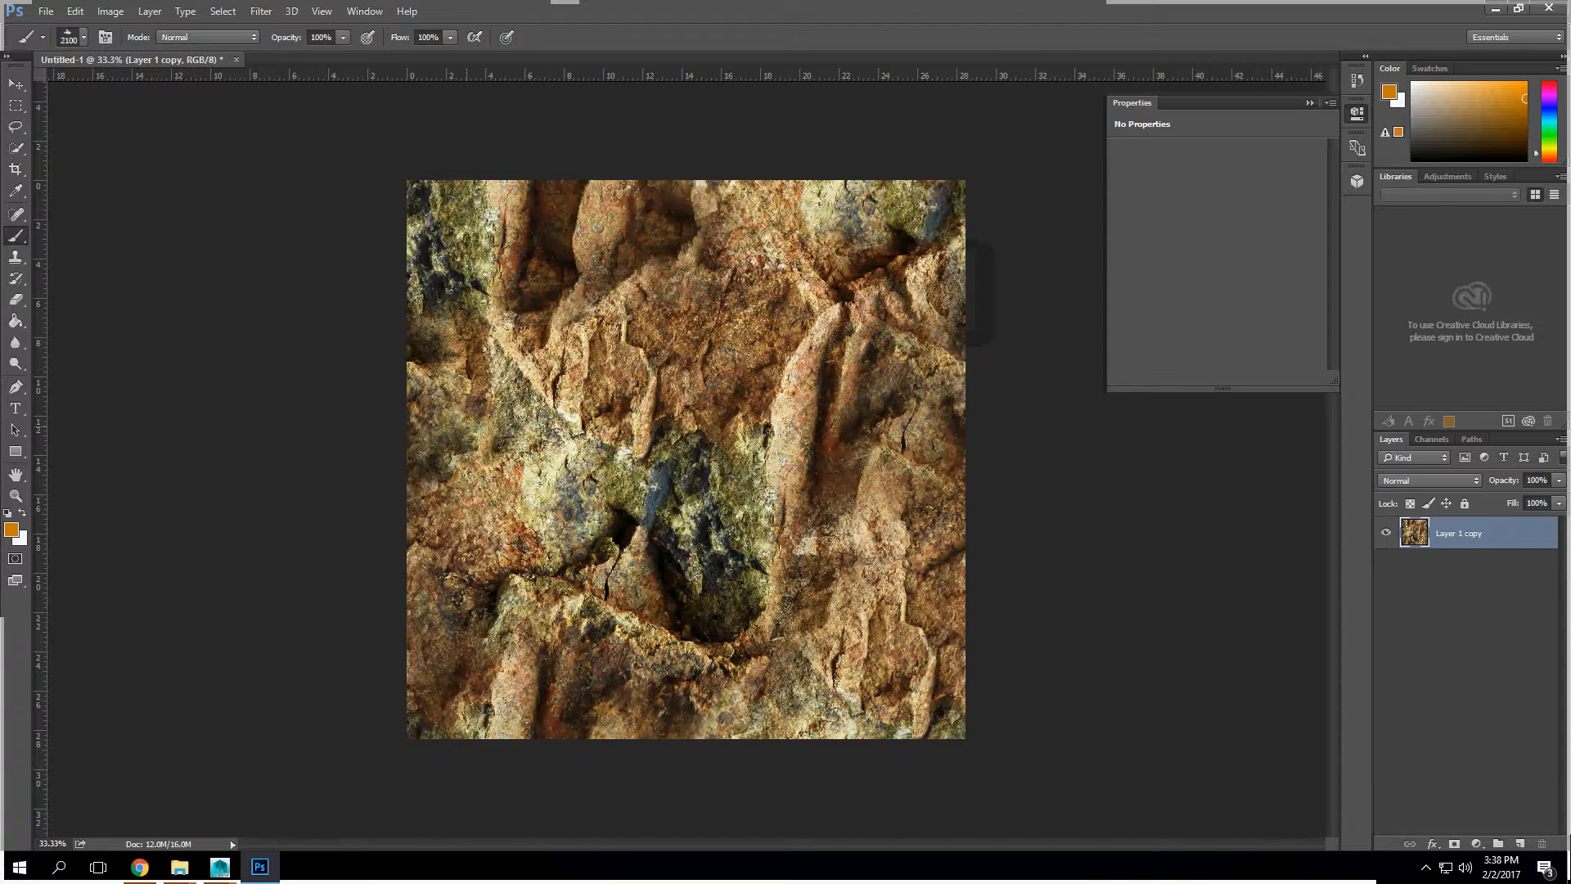
Step: Prepare to save the document under a new name in the pbr folder on the Desktop, in TIFF format
{"action": "key", "text": "l"}
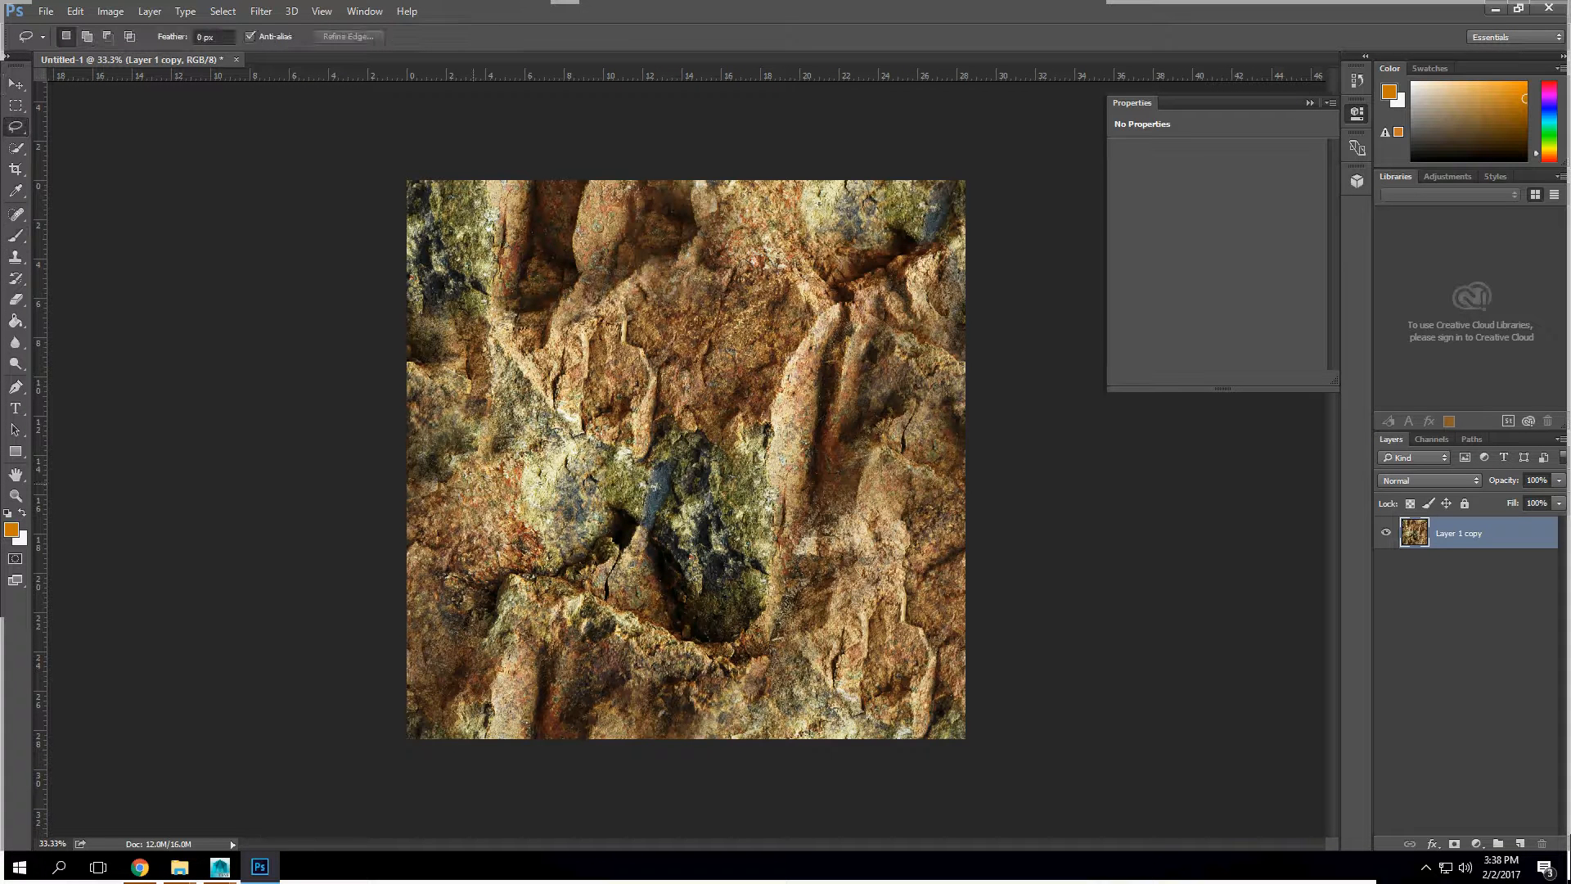
{"action": "left_click", "coordinate": [46, 11]}
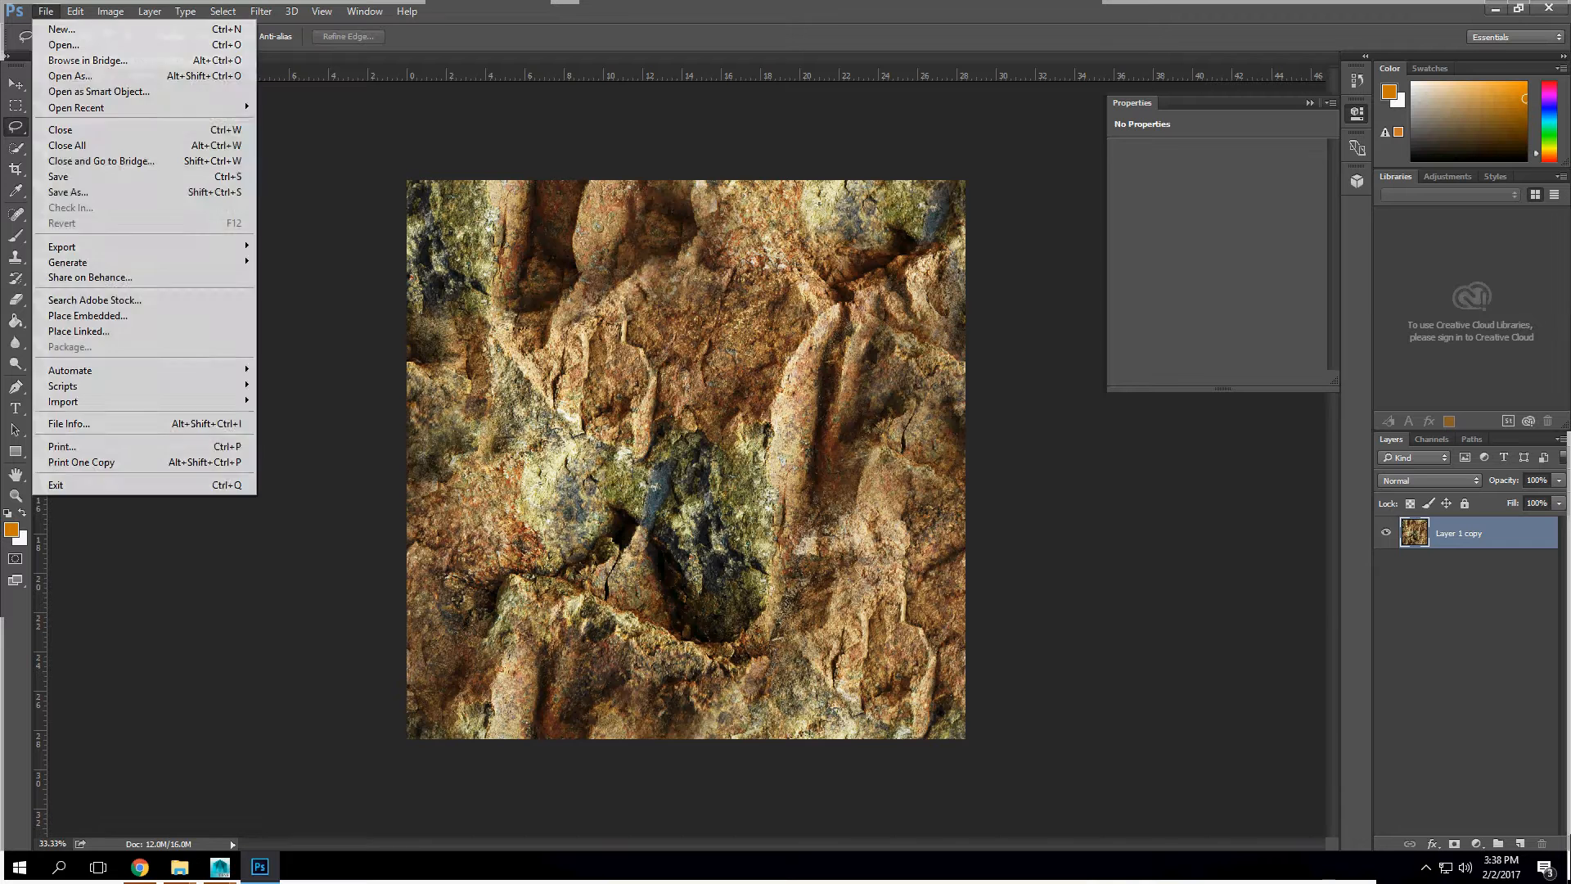
{"action": "left_click", "coordinate": [68, 192]}
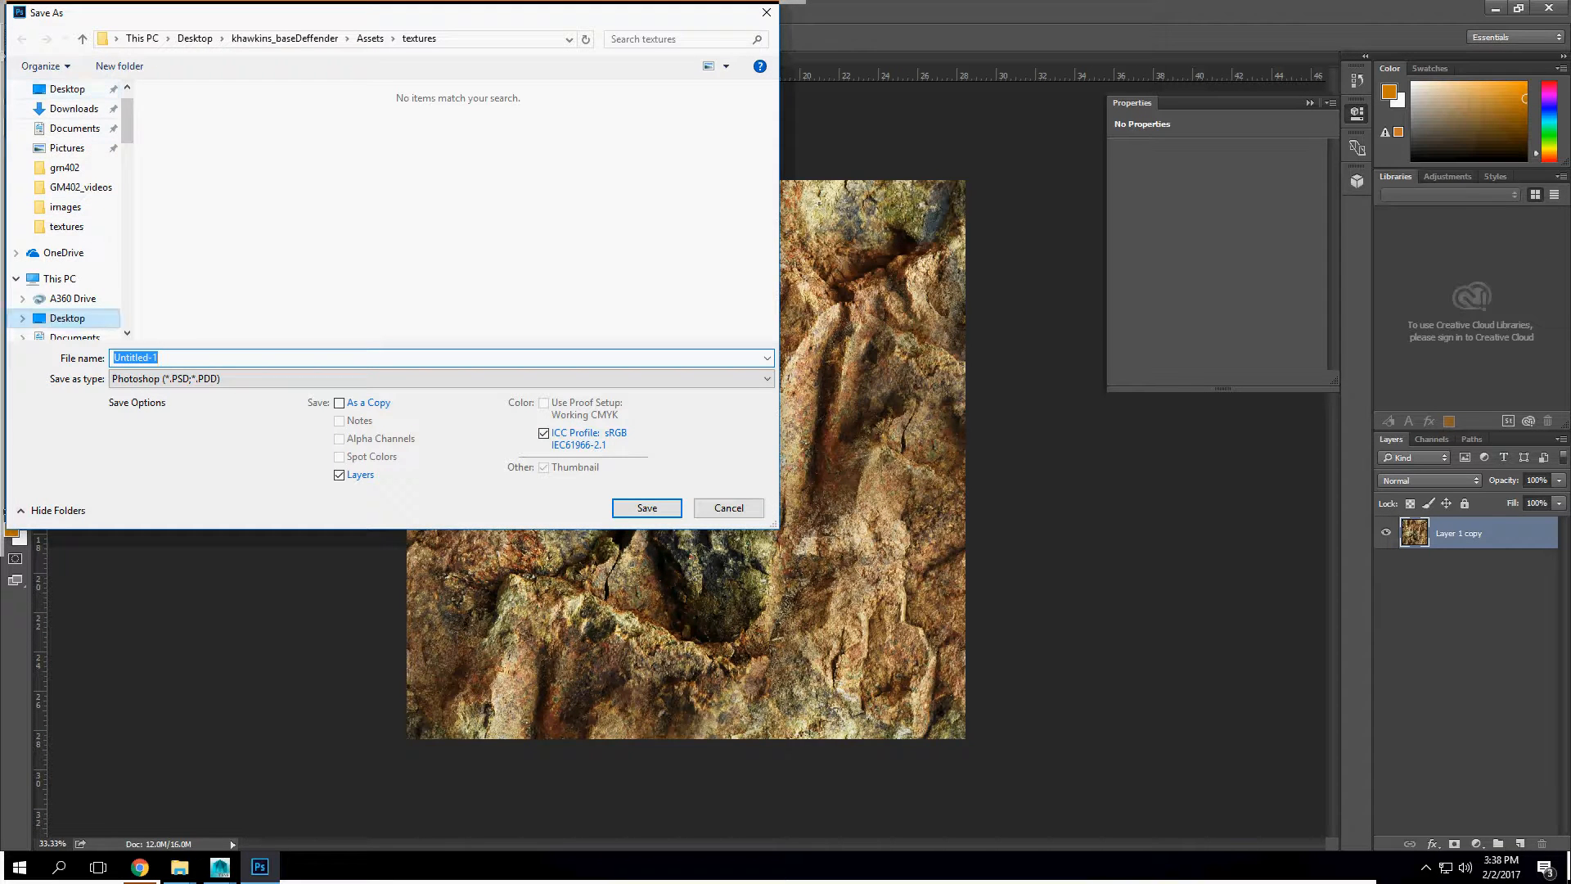
{"action": "left_click", "coordinate": [60, 279]}
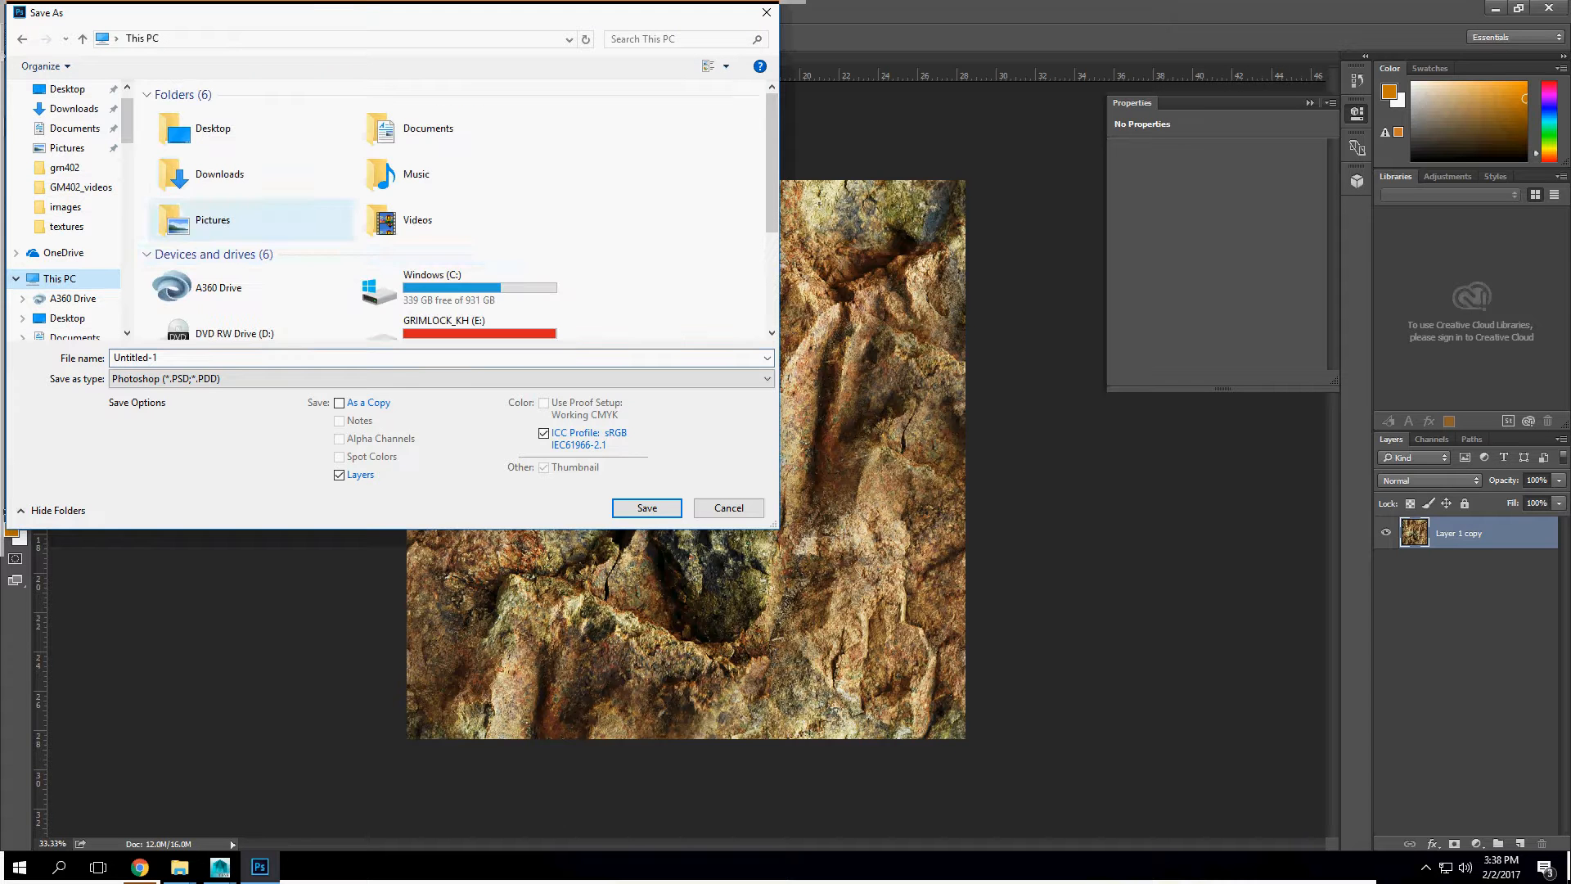
{"action": "left_click", "coordinate": [442, 131]}
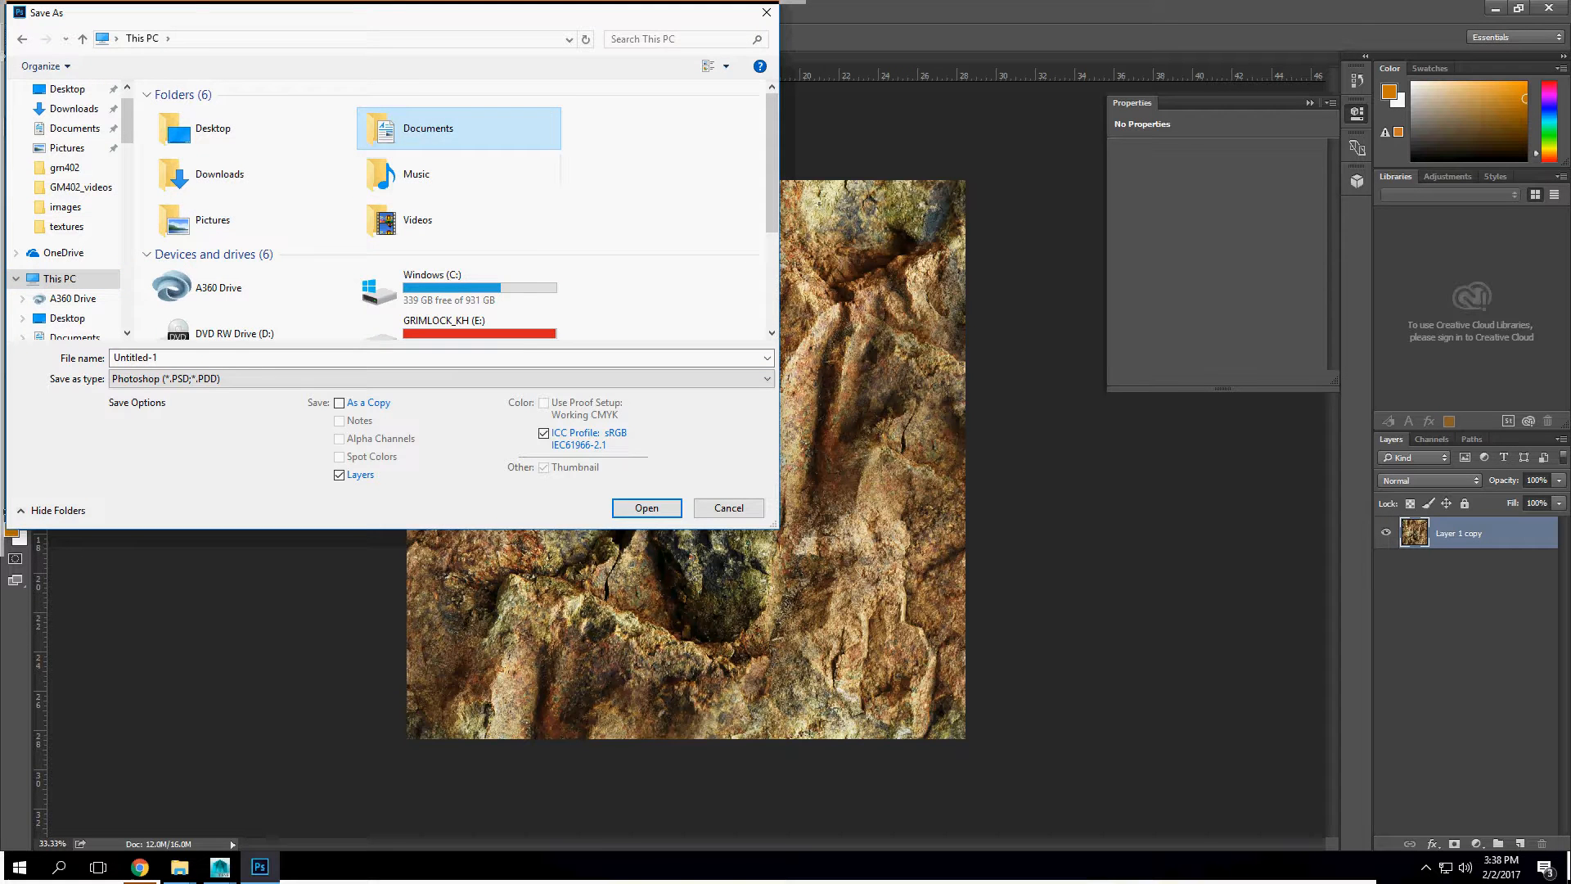
{"action": "double_click", "coordinate": [237, 131]}
{"action": "left_click", "coordinate": [237, 217]}
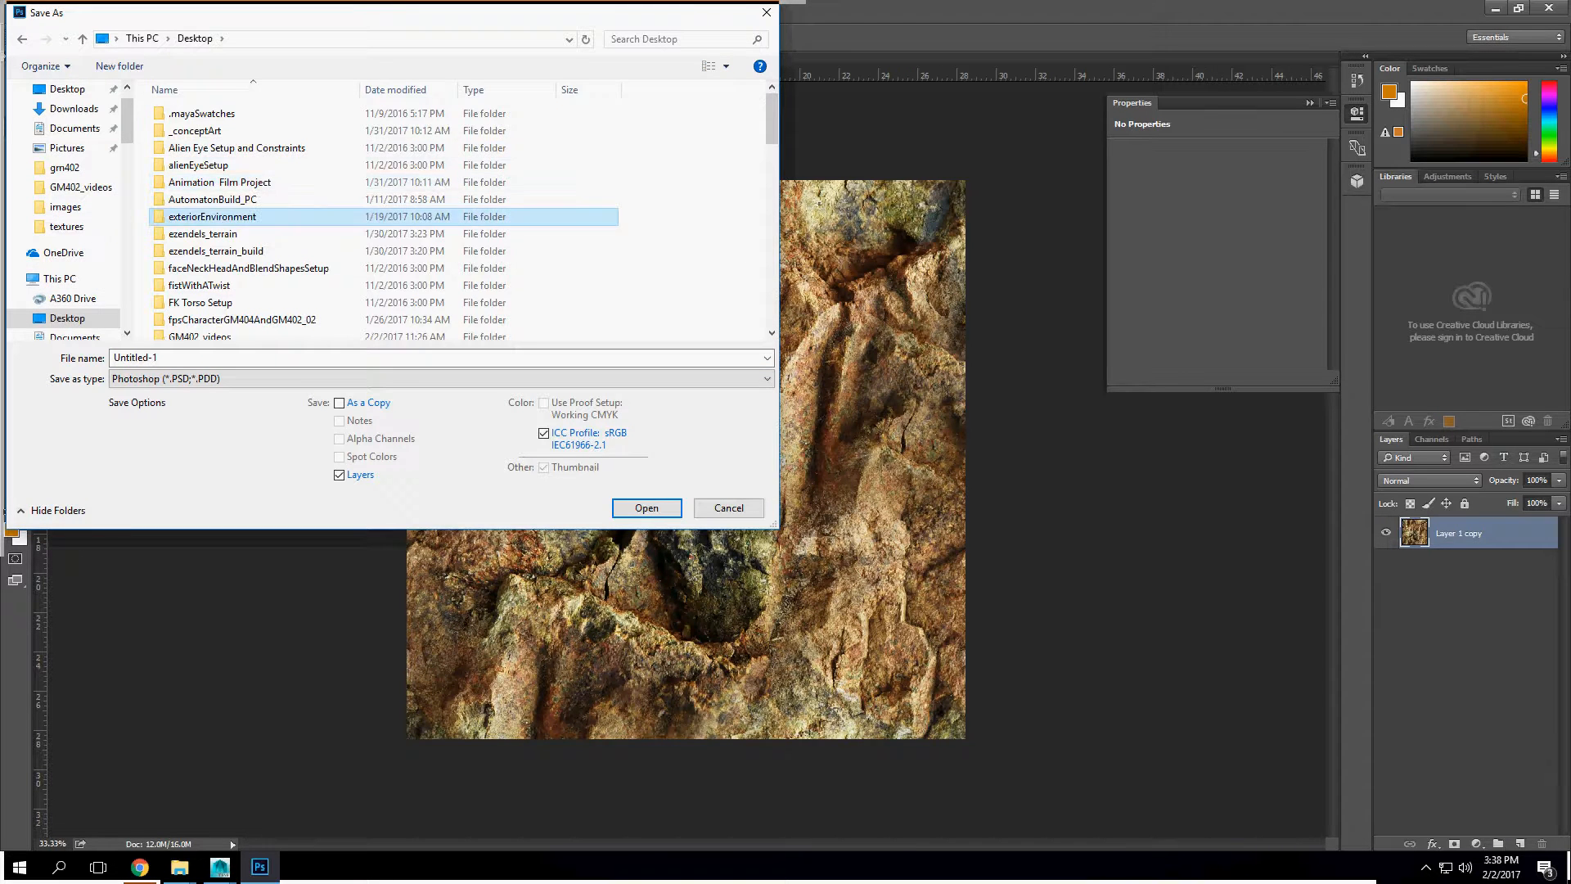
{"action": "key", "text": "p"}
{"action": "double_click", "coordinate": [196, 109]}
{"action": "left_click", "coordinate": [197, 357]}
{"action": "left_click", "coordinate": [442, 379]}
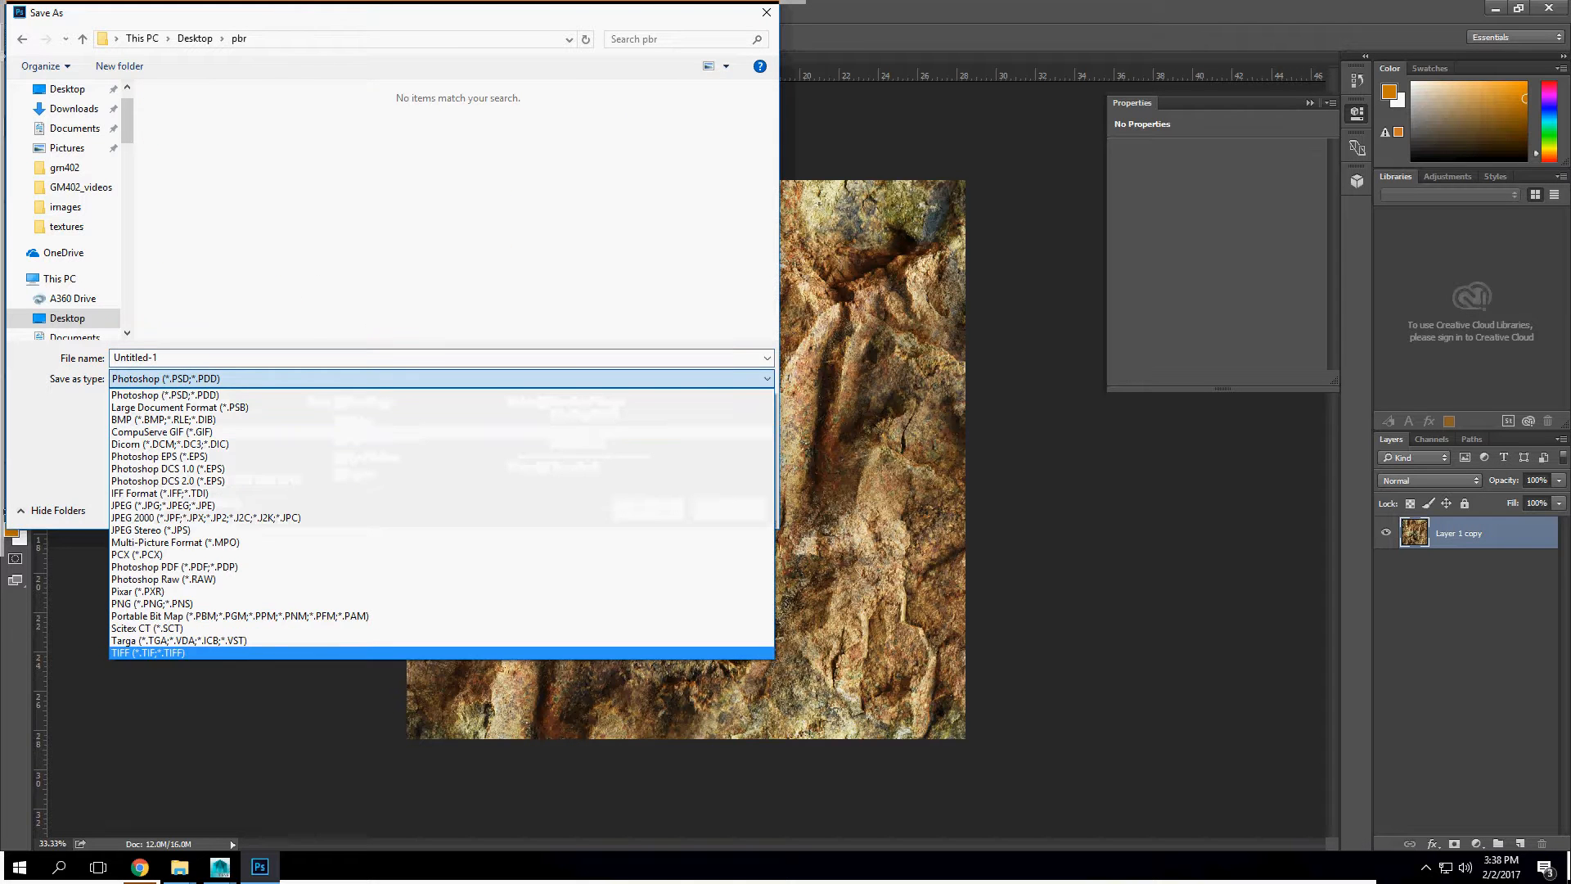
{"action": "key", "text": "Return"}
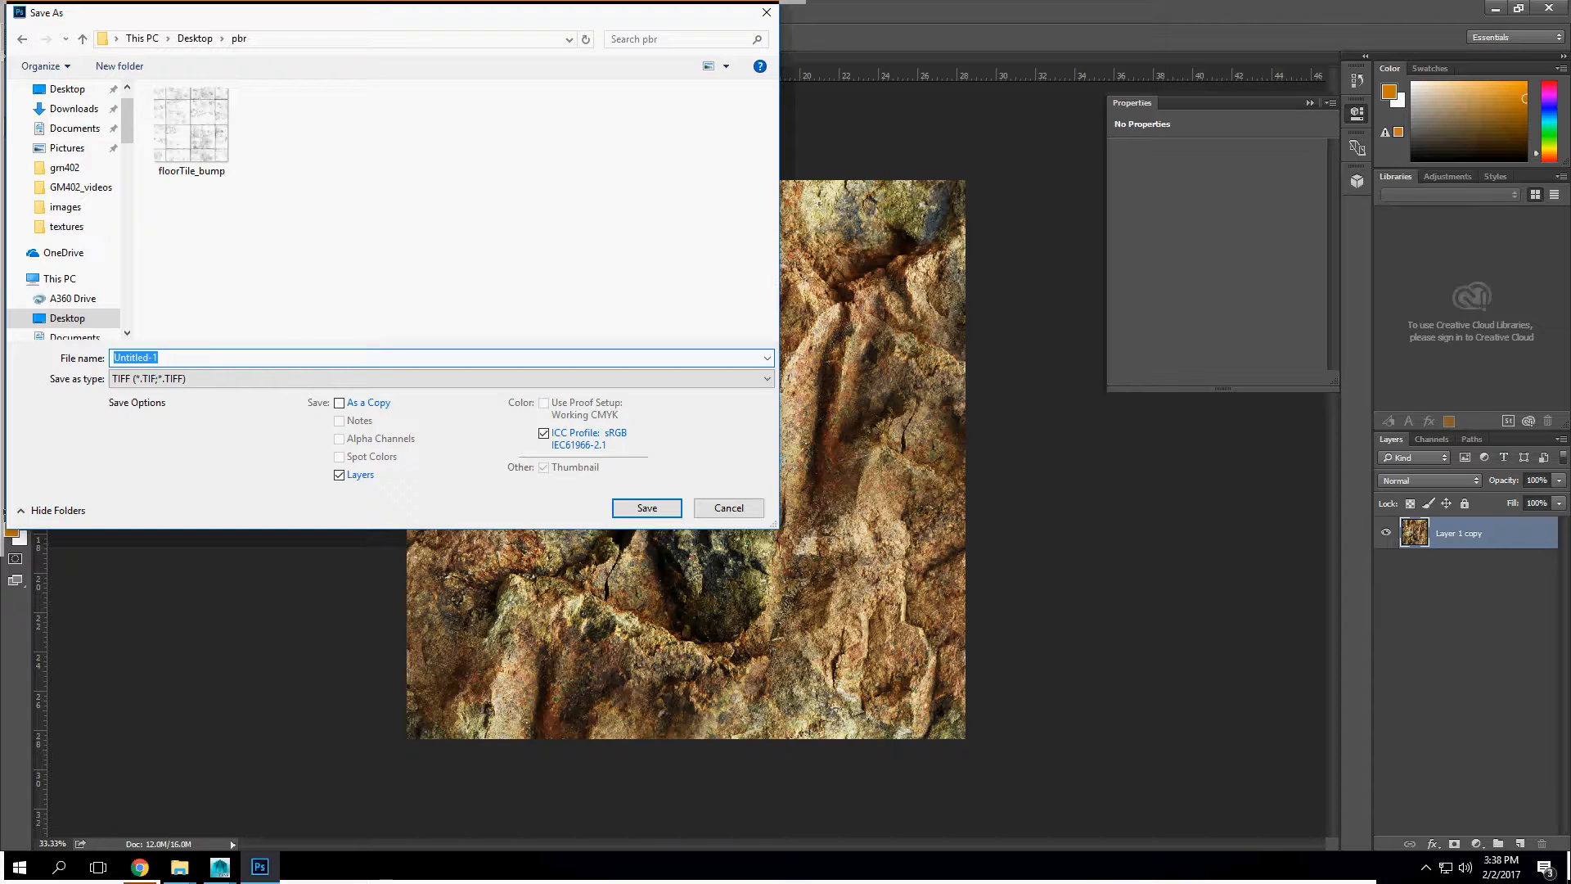
Step: Name the file rockDiffuse and save it with the default TIFF options, without image compression
{"action": "type", "text": "ground"}
{"action": "key", "text": "BackSpace"}
{"action": "key", "text": "BackSpace"}
{"action": "key", "text": "BackSpace"}
{"action": "key", "text": "BackSpace"}
{"action": "type", "text": "ro"}
{"action": "type", "text": "ckt"}
{"action": "key", "text": "BackSpace"}
{"action": "type", "text": "_diffuse"}
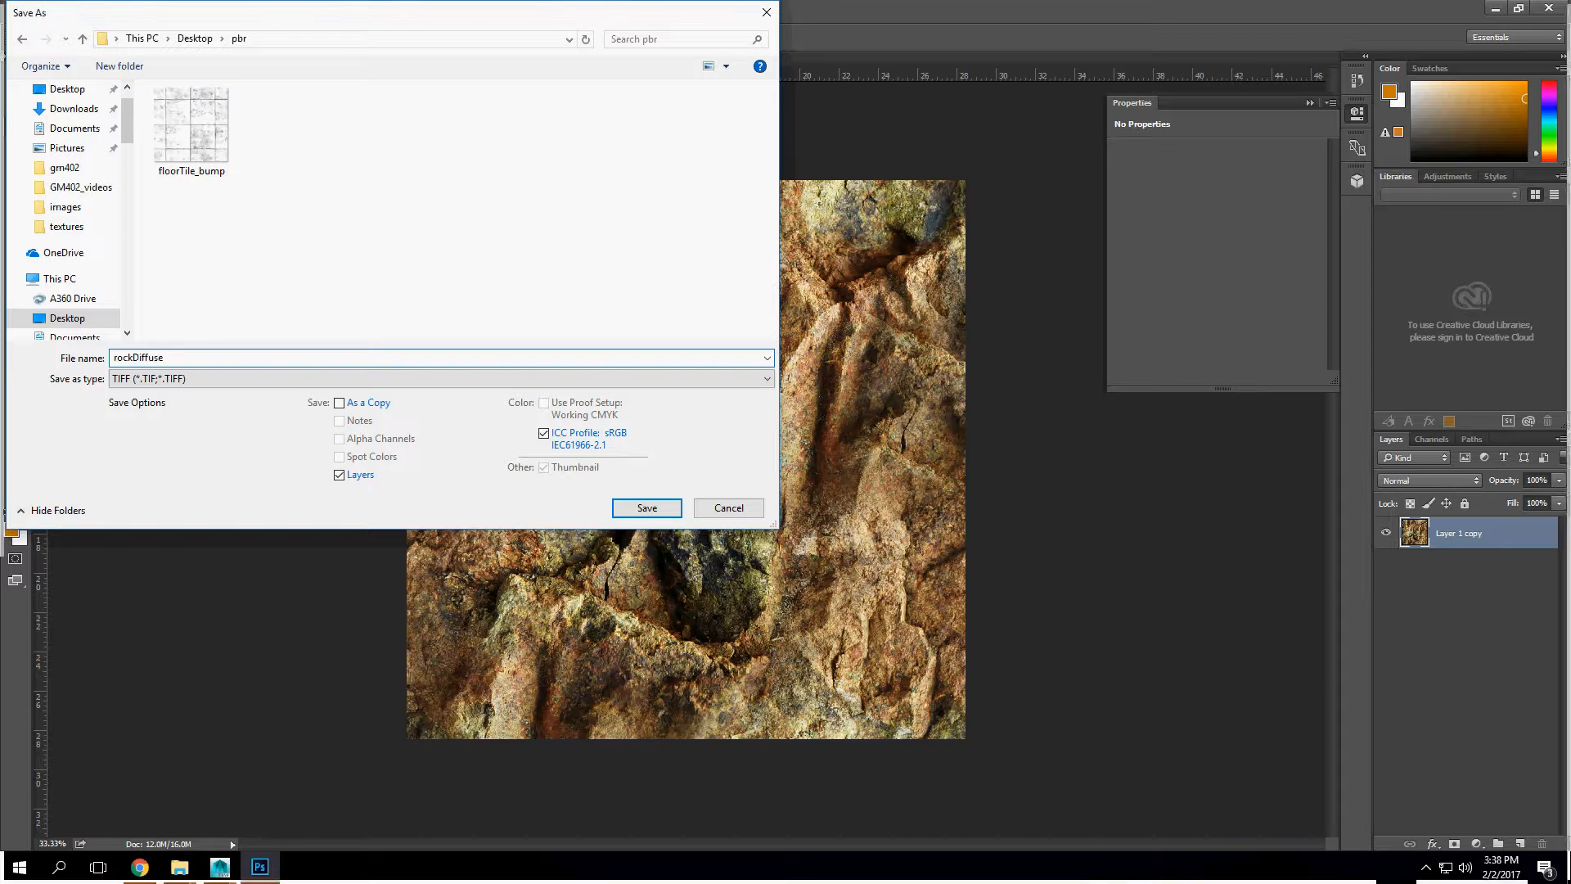
{"action": "key", "text": "Return"}
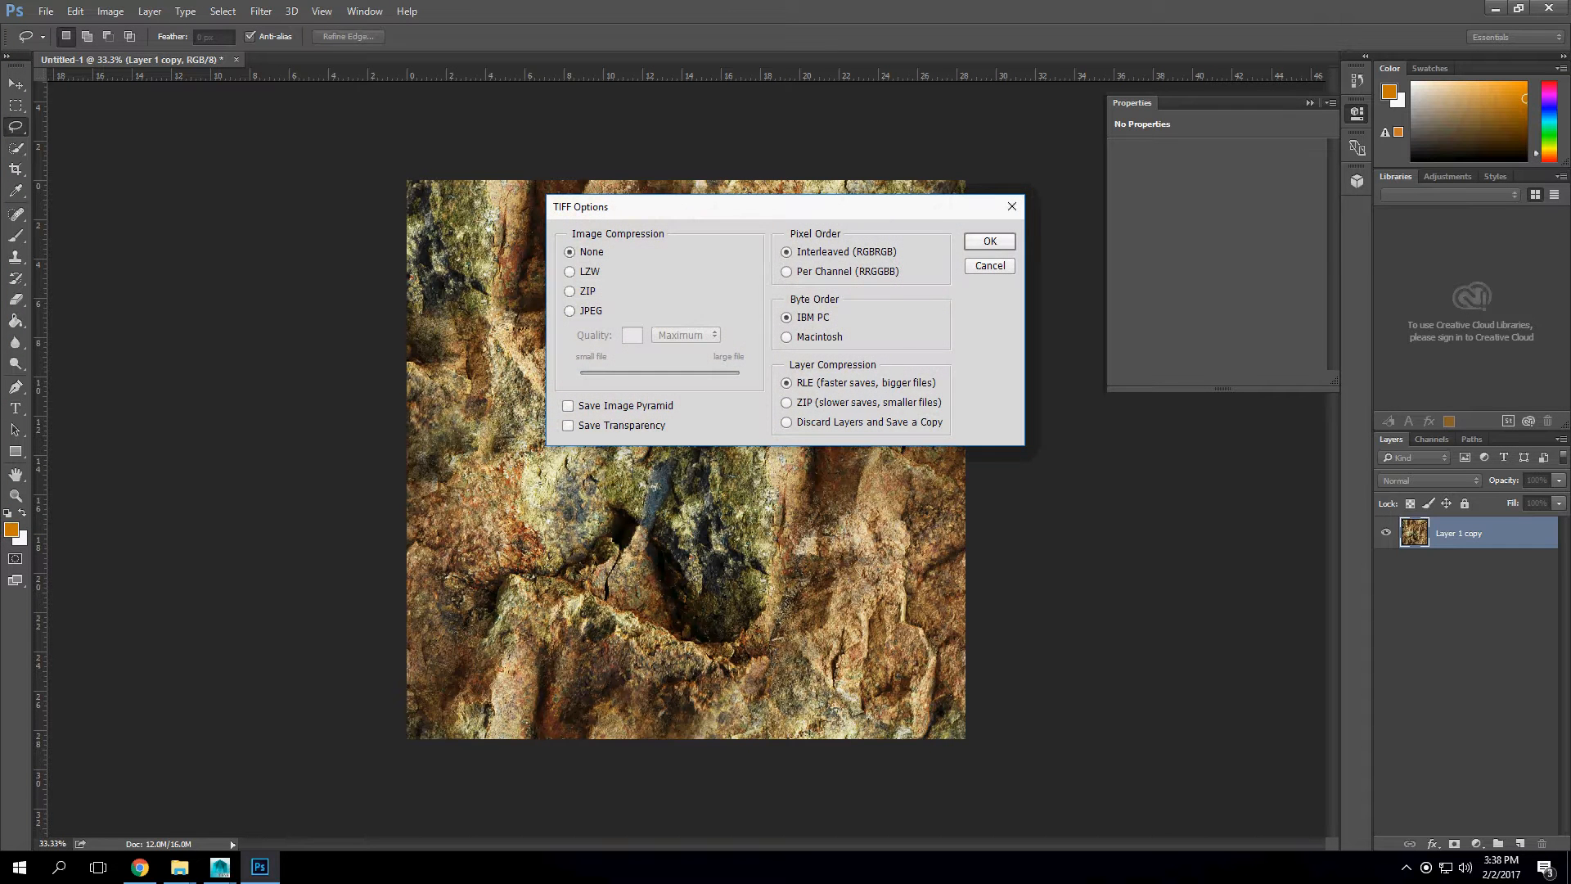
{"action": "key", "text": "Return"}
{"action": "key", "text": "Return"}
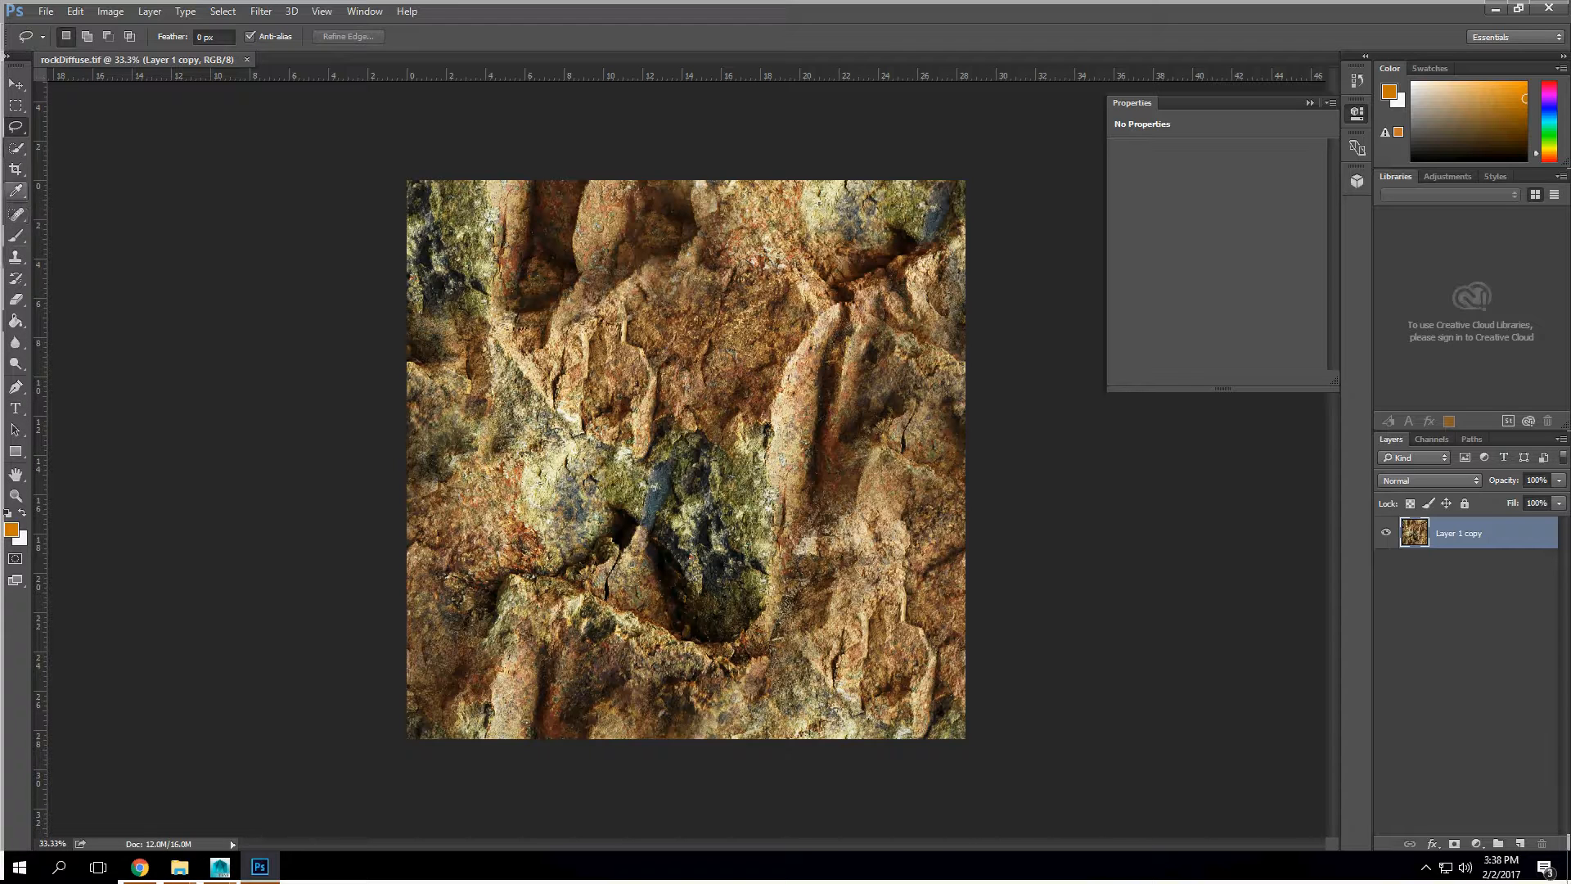
Step: Fill a new layer with a reddish-brown colour sampled from the rock using the Paint Bucket, and hide that layer
{"action": "left_click", "coordinate": [16, 190]}
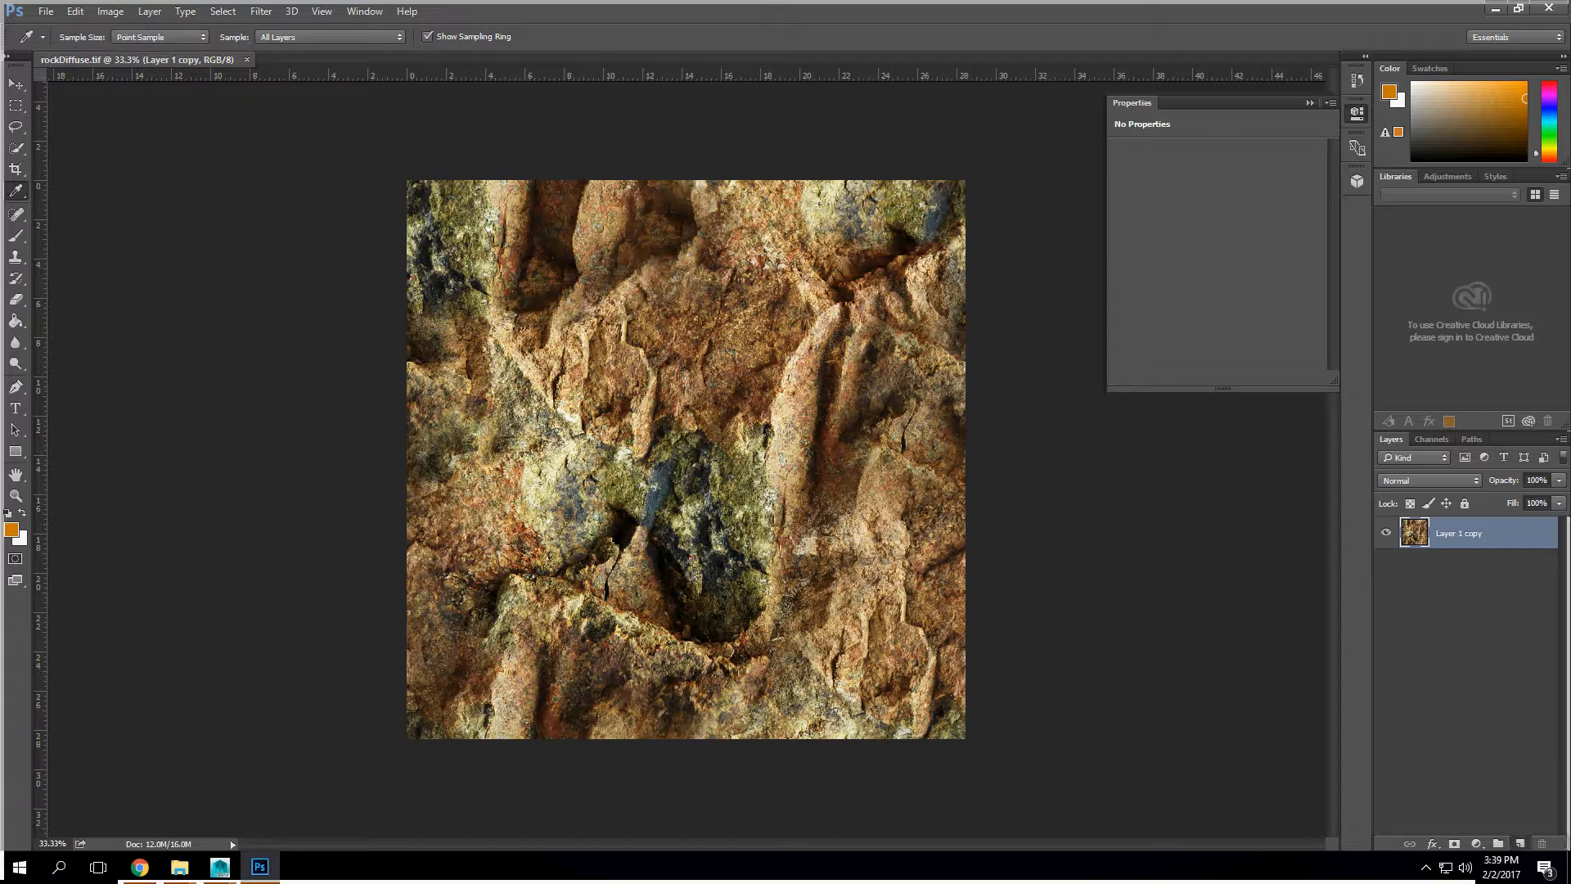
{"action": "left_click", "coordinate": [1520, 844]}
{"action": "left_click", "coordinate": [651, 340]}
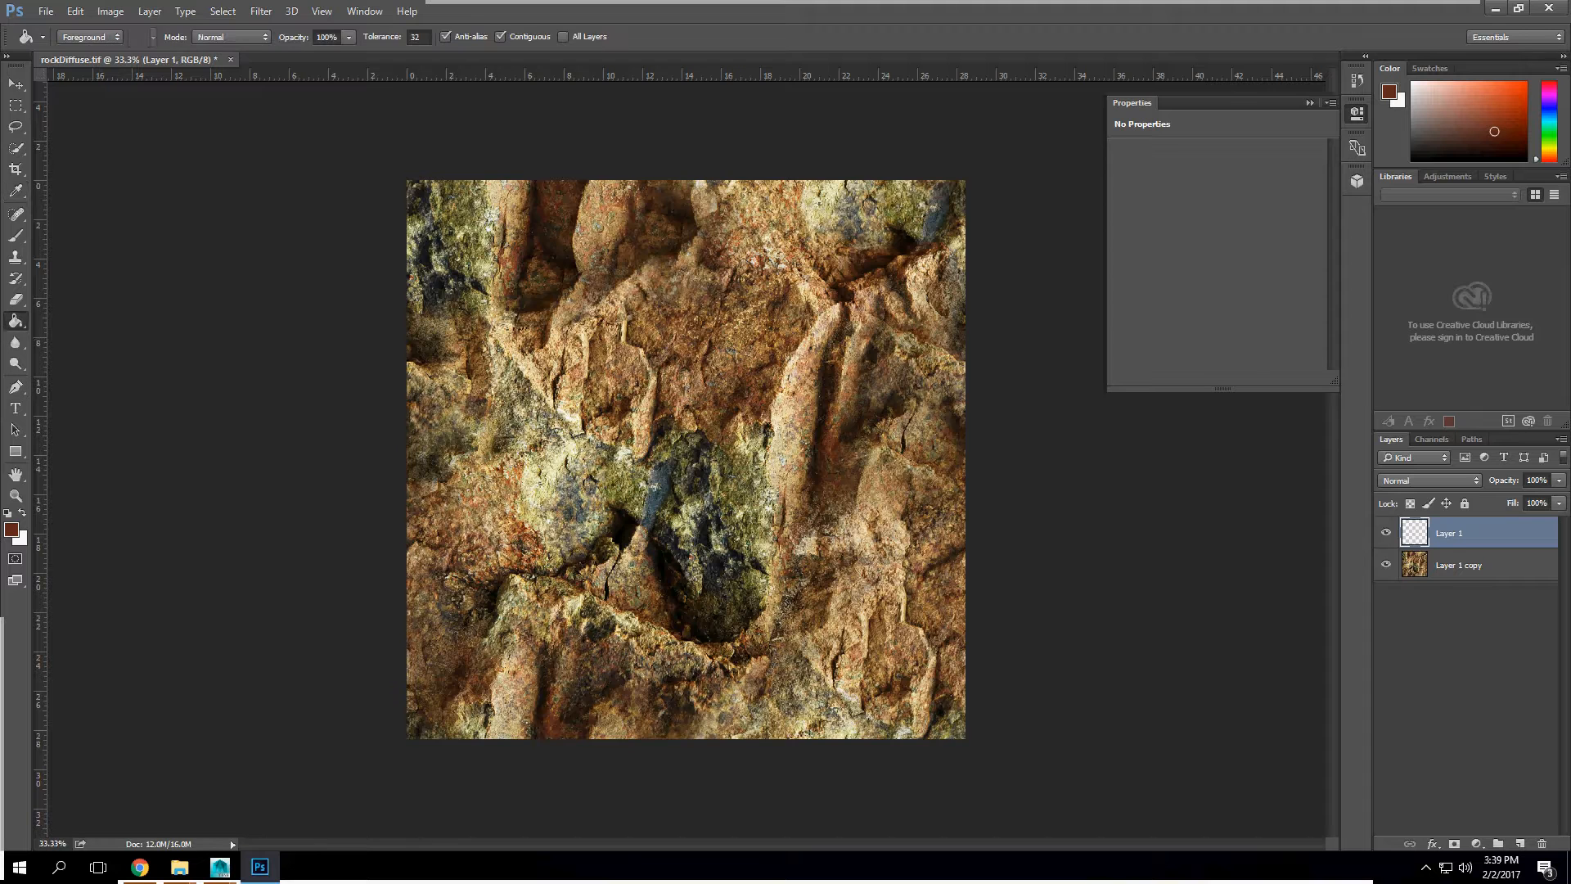
{"action": "left_click", "coordinate": [16, 320]}
{"action": "left_click", "coordinate": [830, 446]}
{"action": "left_click", "coordinate": [1386, 533]}
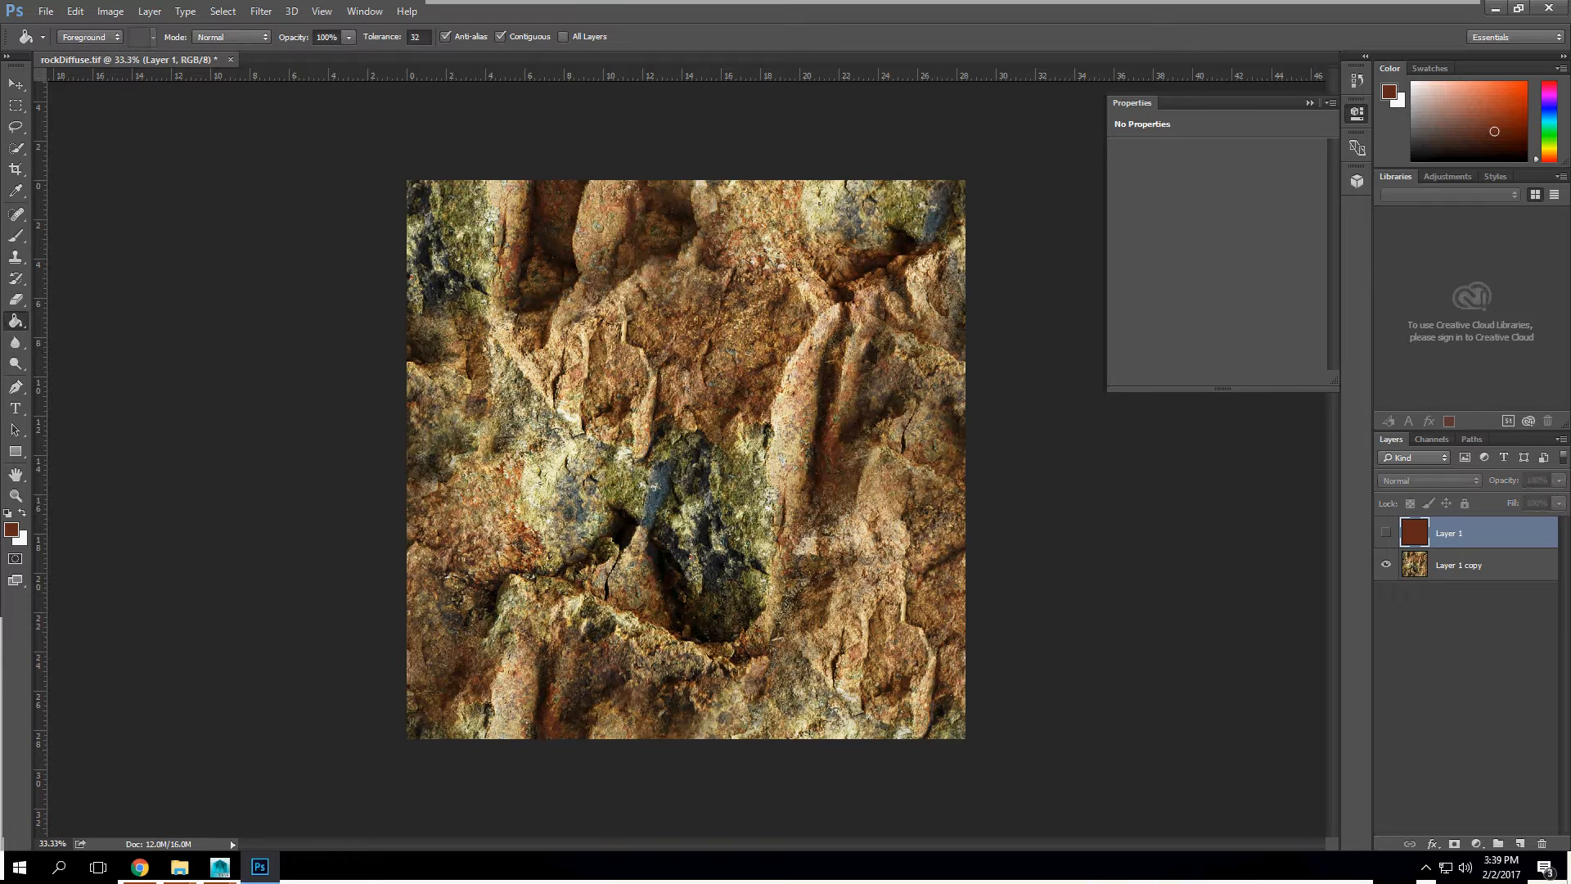
Step: Duplicate Layer 1 copy and blend the colour-inverted duplicate over it in Soft Light mode
{"action": "left_click_drag", "start_coordinate": [1456, 565], "coordinate": [1519, 843]}
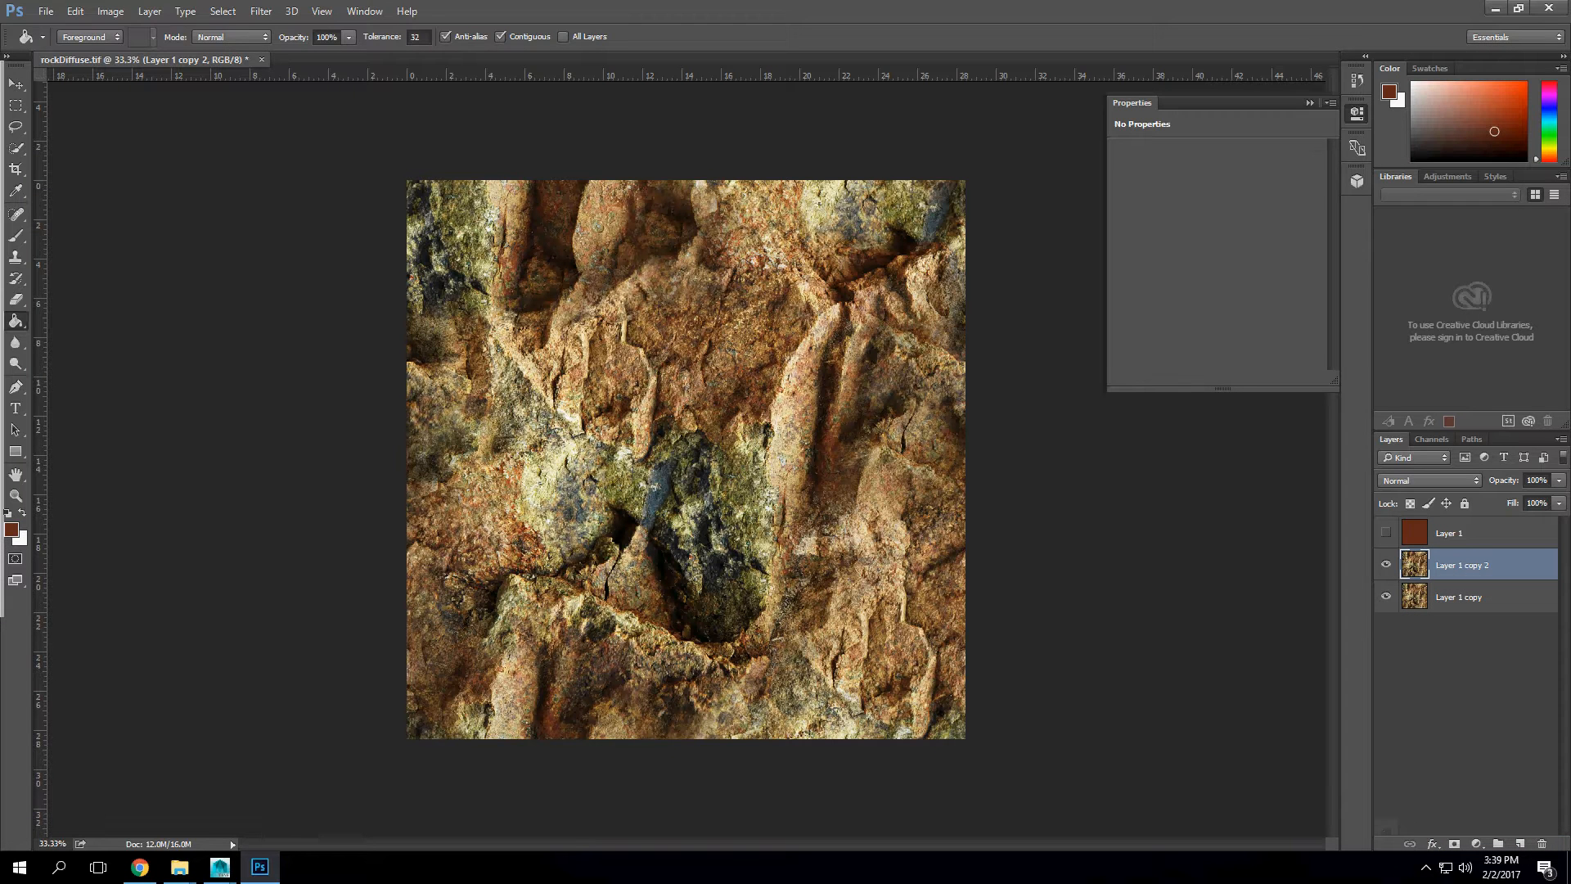
{"action": "left_click", "coordinate": [110, 11]}
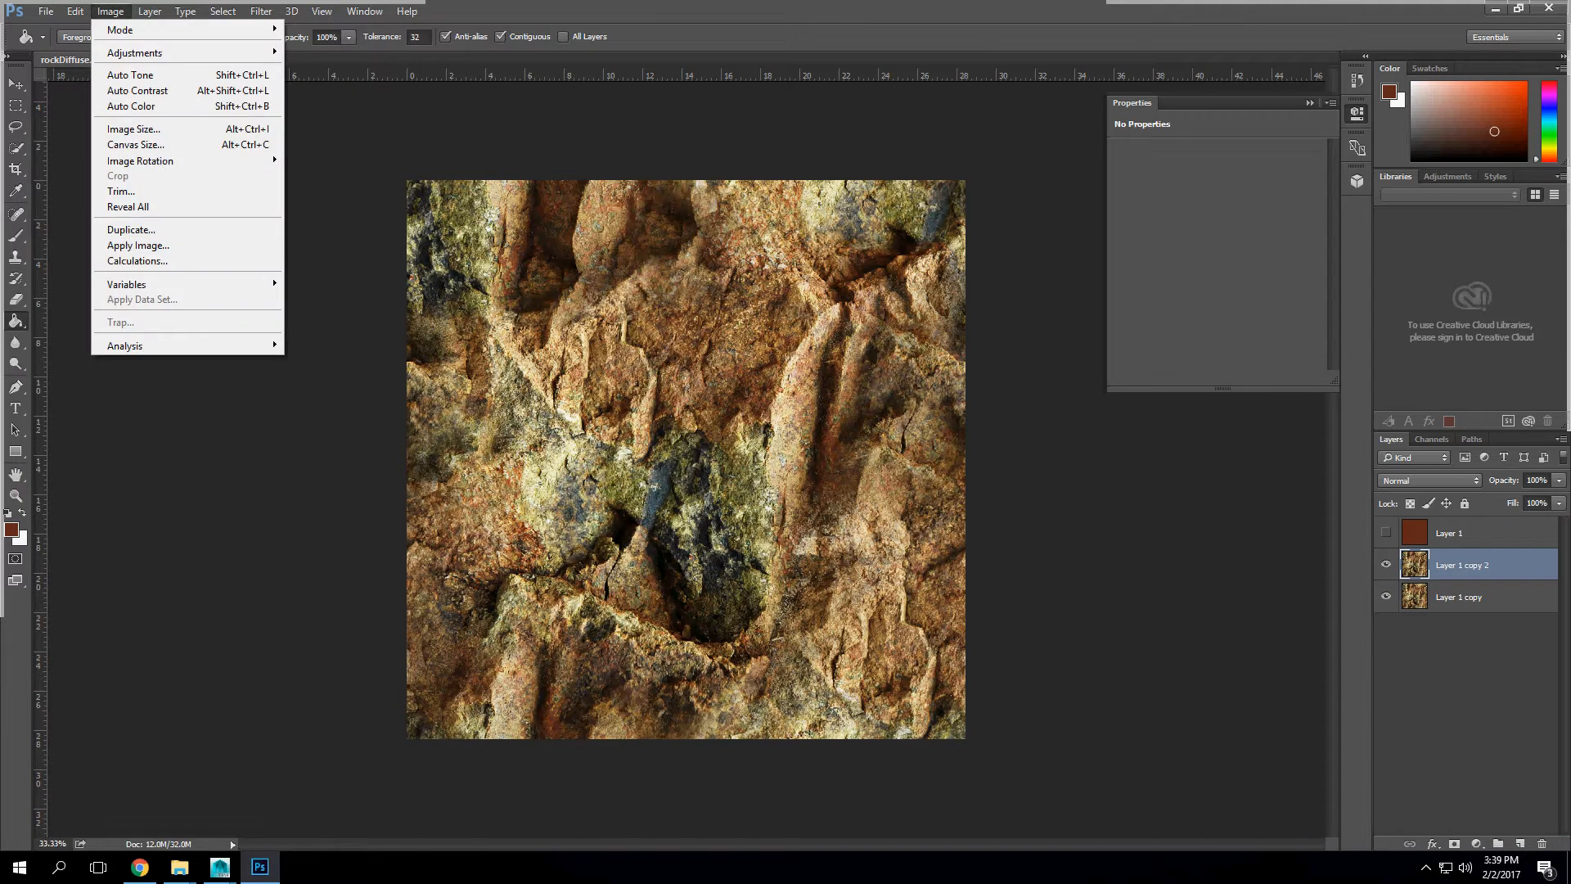
{"action": "left_click", "coordinate": [731, 295]}
{"action": "key", "text": "ctrl+i"}
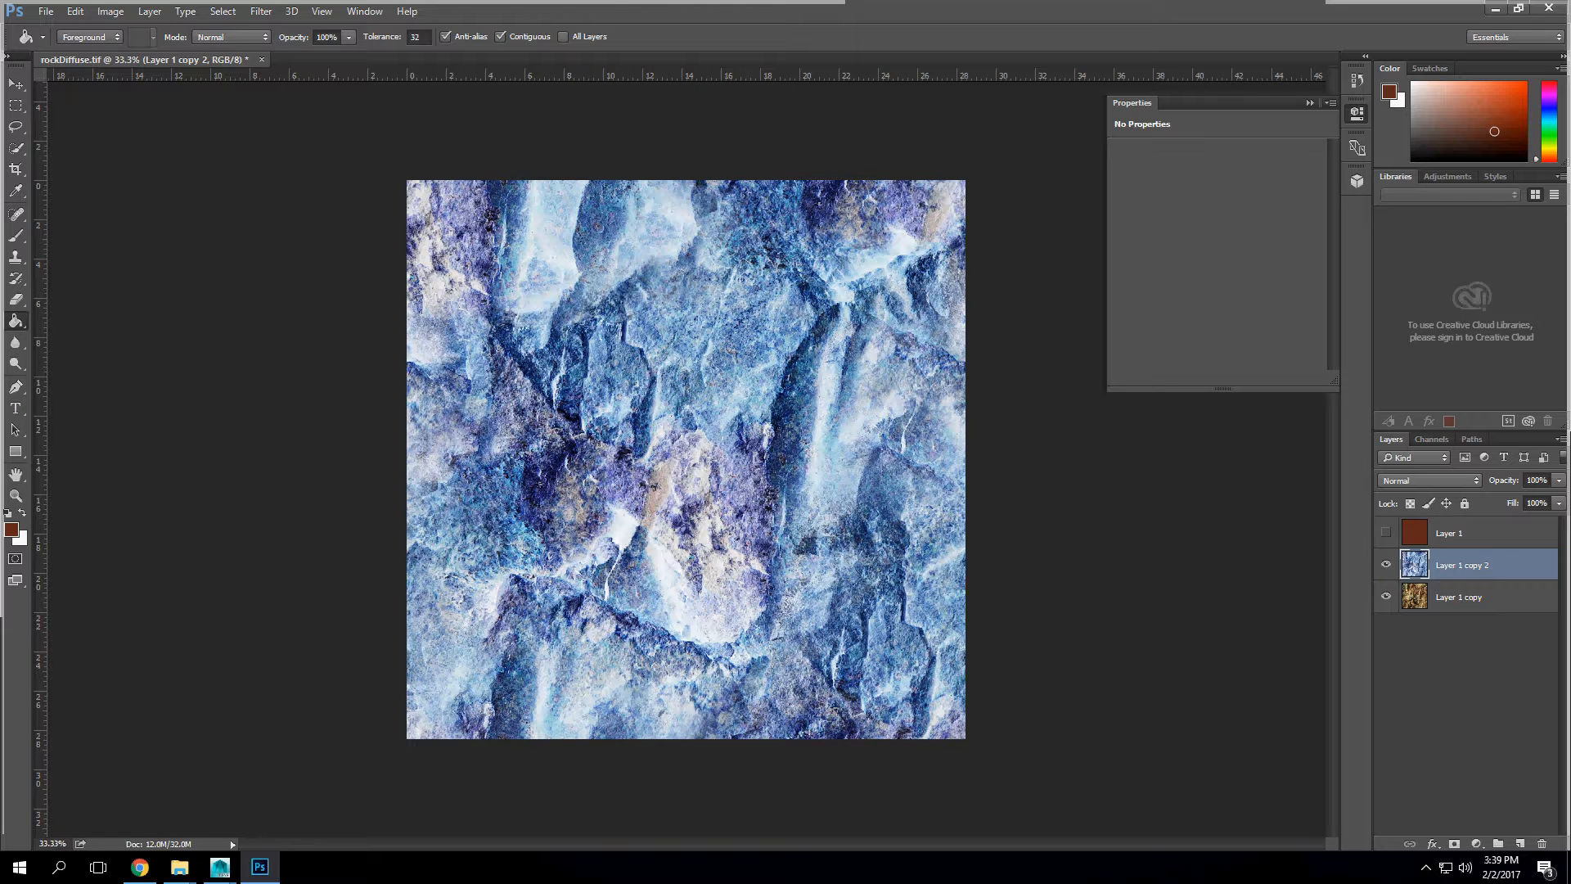
{"action": "left_click", "coordinate": [1430, 481]}
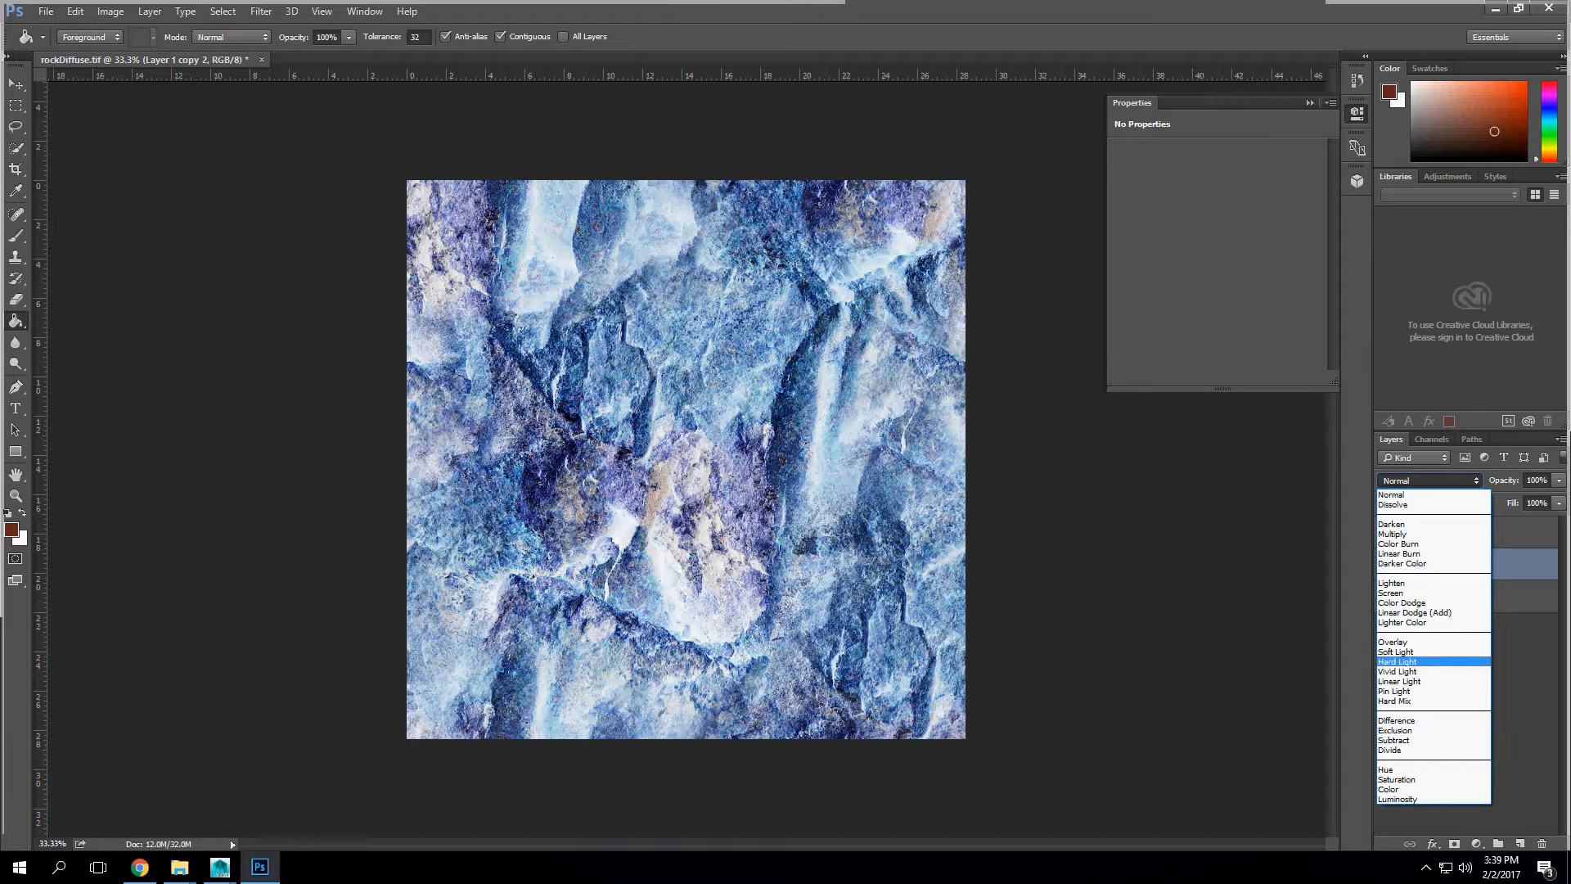
{"action": "key", "text": "Return"}
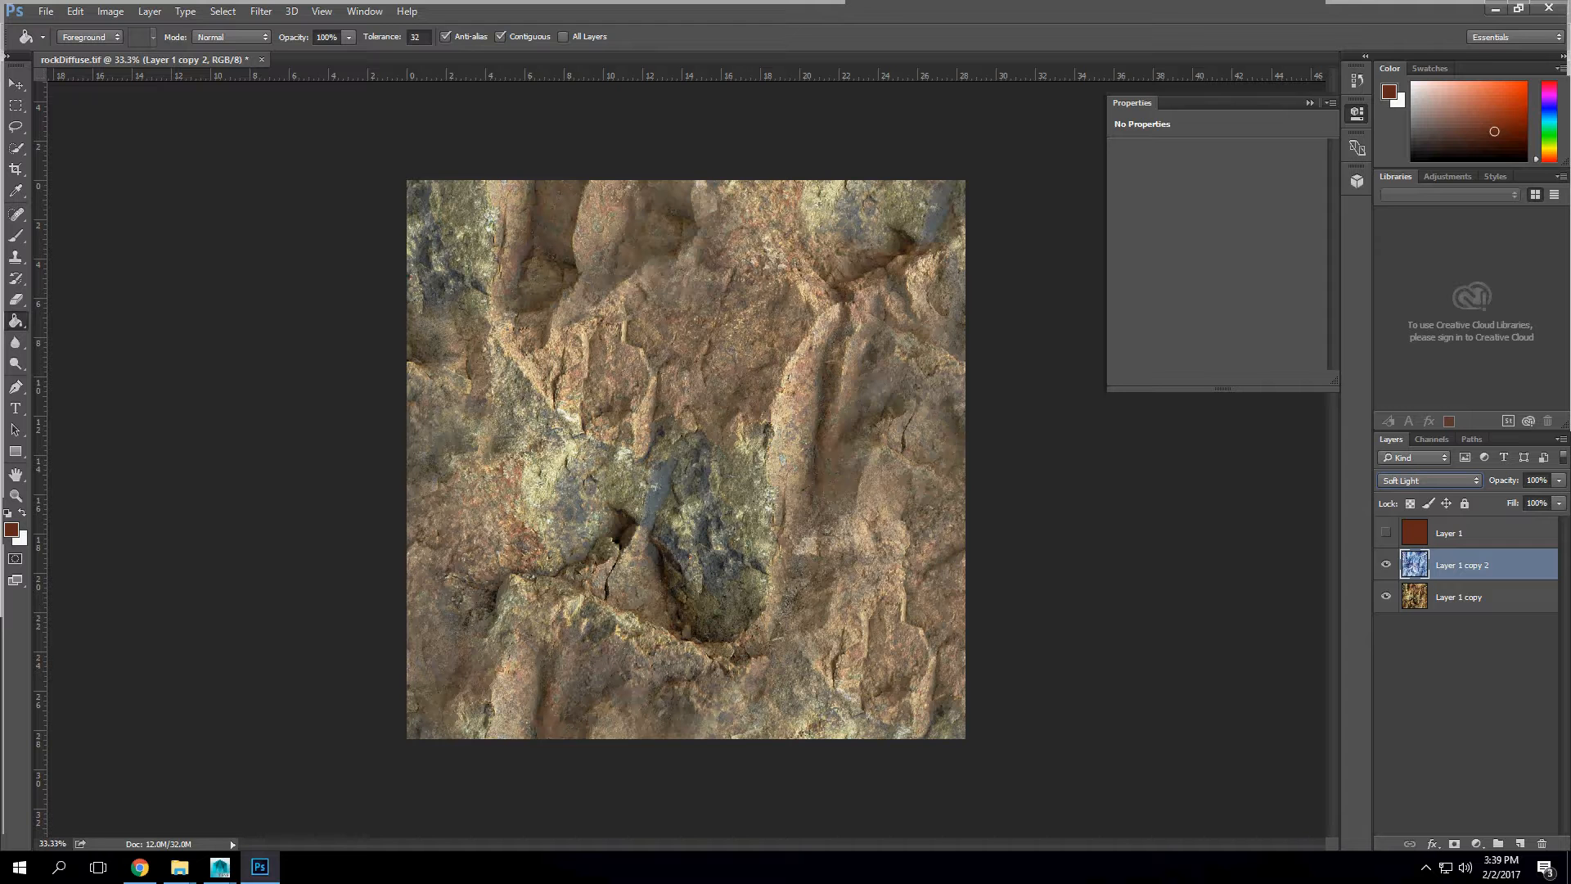
Step: Adjust the Levels of the inverted Layer 1 copy 2, setting the midtone input to 1.23
{"action": "left_click", "coordinate": [110, 11]}
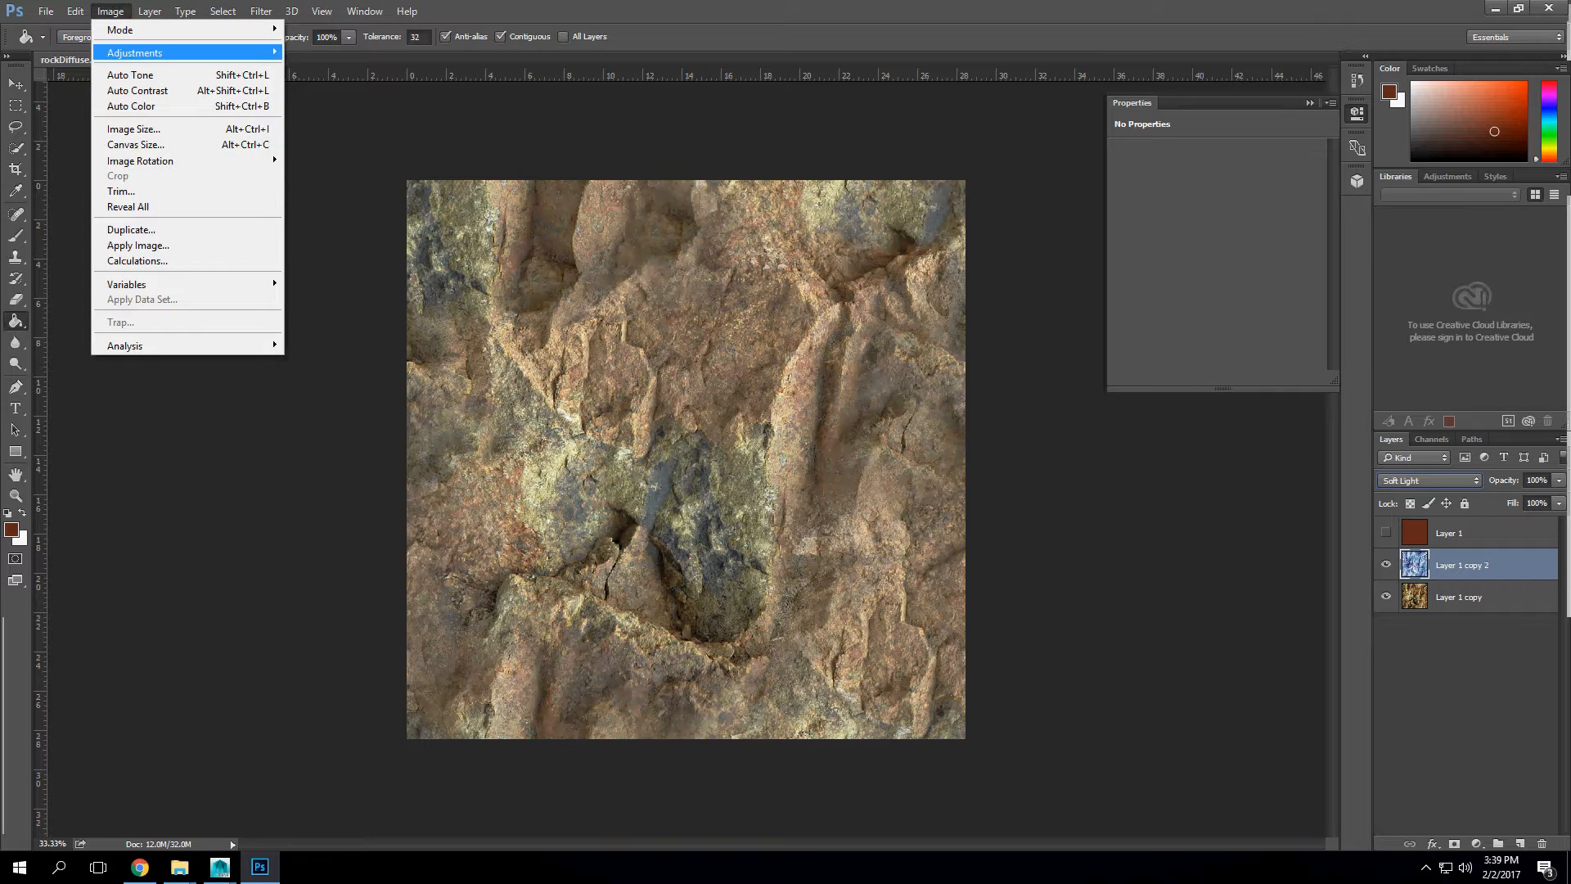
{"action": "mouse_move", "coordinate": [164, 53]}
{"action": "left_click", "coordinate": [311, 68]}
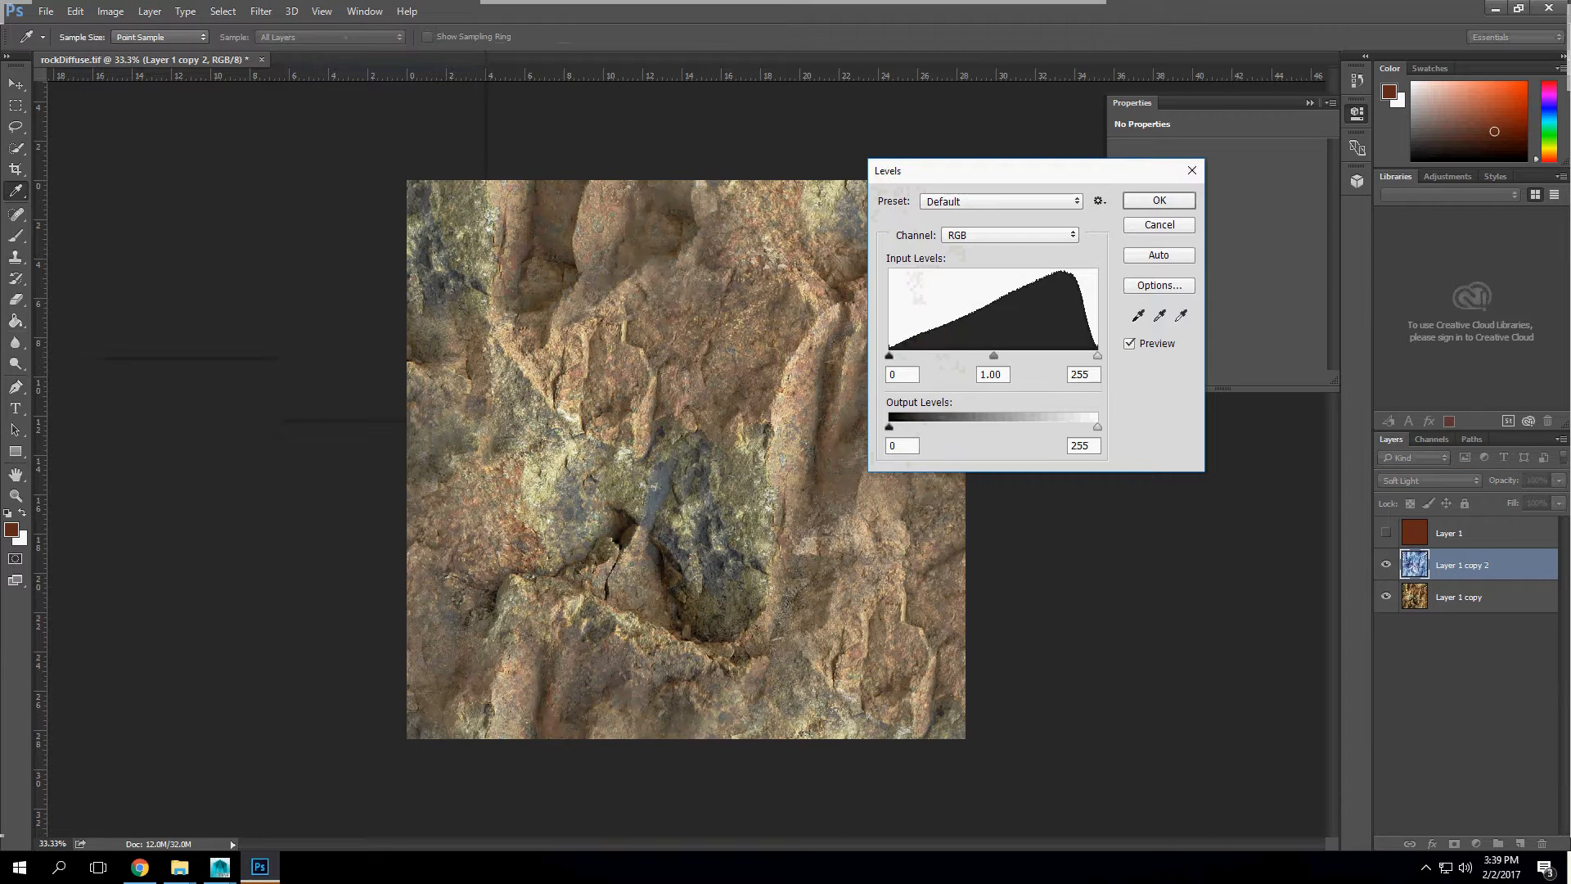
{"action": "mouse_move", "coordinate": [889, 356]}
{"action": "left_mouse_down"}
{"action": "mouse_move", "coordinate": [958, 356]}
{"action": "mouse_move", "coordinate": [887, 356]}
{"action": "left_mouse_up"}
{"action": "mouse_move", "coordinate": [1098, 356]}
{"action": "left_mouse_down"}
{"action": "mouse_move", "coordinate": [966, 356]}
{"action": "mouse_move", "coordinate": [1097, 356]}
{"action": "left_mouse_up"}
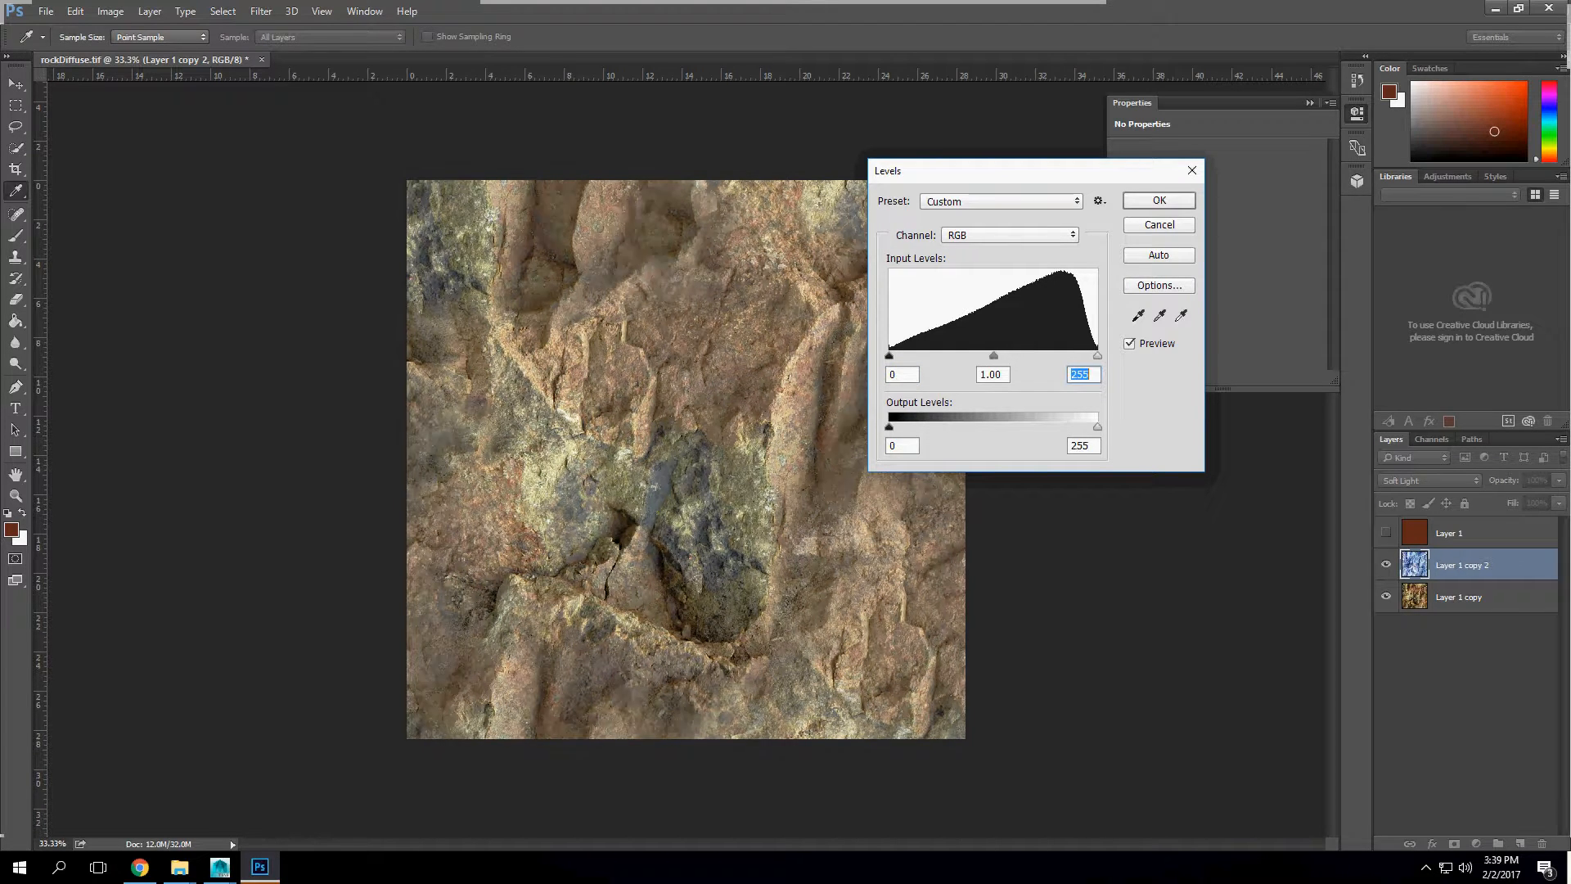
{"action": "mouse_move", "coordinate": [994, 356]}
{"action": "left_mouse_down"}
{"action": "mouse_move", "coordinate": [1023, 356]}
{"action": "mouse_move", "coordinate": [978, 356]}
{"action": "left_mouse_up"}
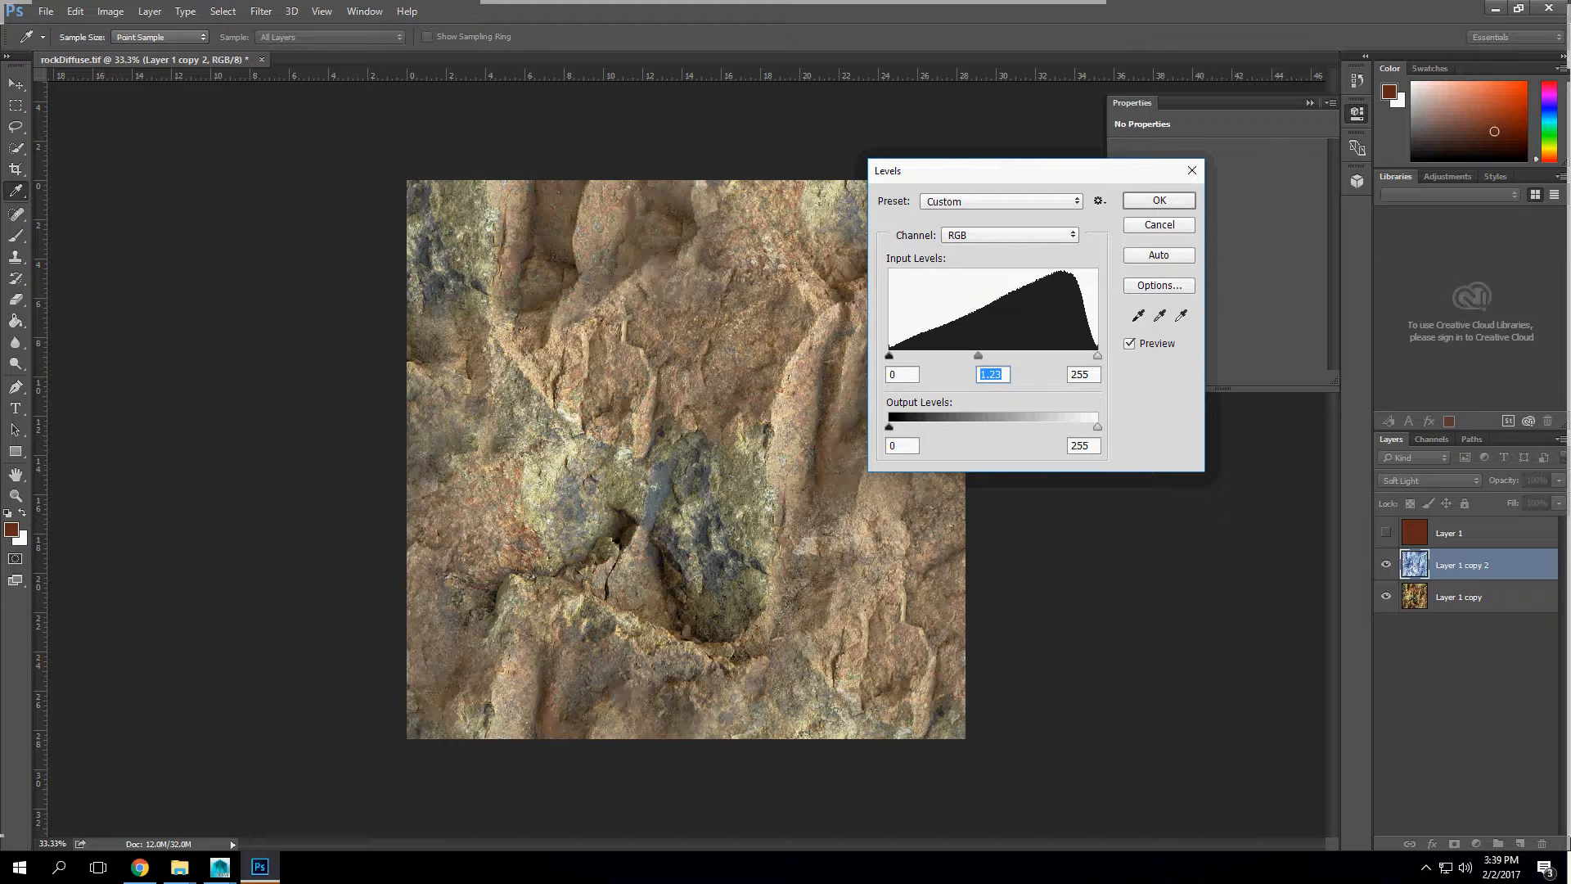
{"action": "mouse_move", "coordinate": [890, 356]}
{"action": "left_mouse_down"}
{"action": "mouse_move", "coordinate": [915, 356]}
{"action": "mouse_move", "coordinate": [888, 356]}
{"action": "left_mouse_up"}
{"action": "key", "text": "Return"}
{"action": "key", "text": "g"}
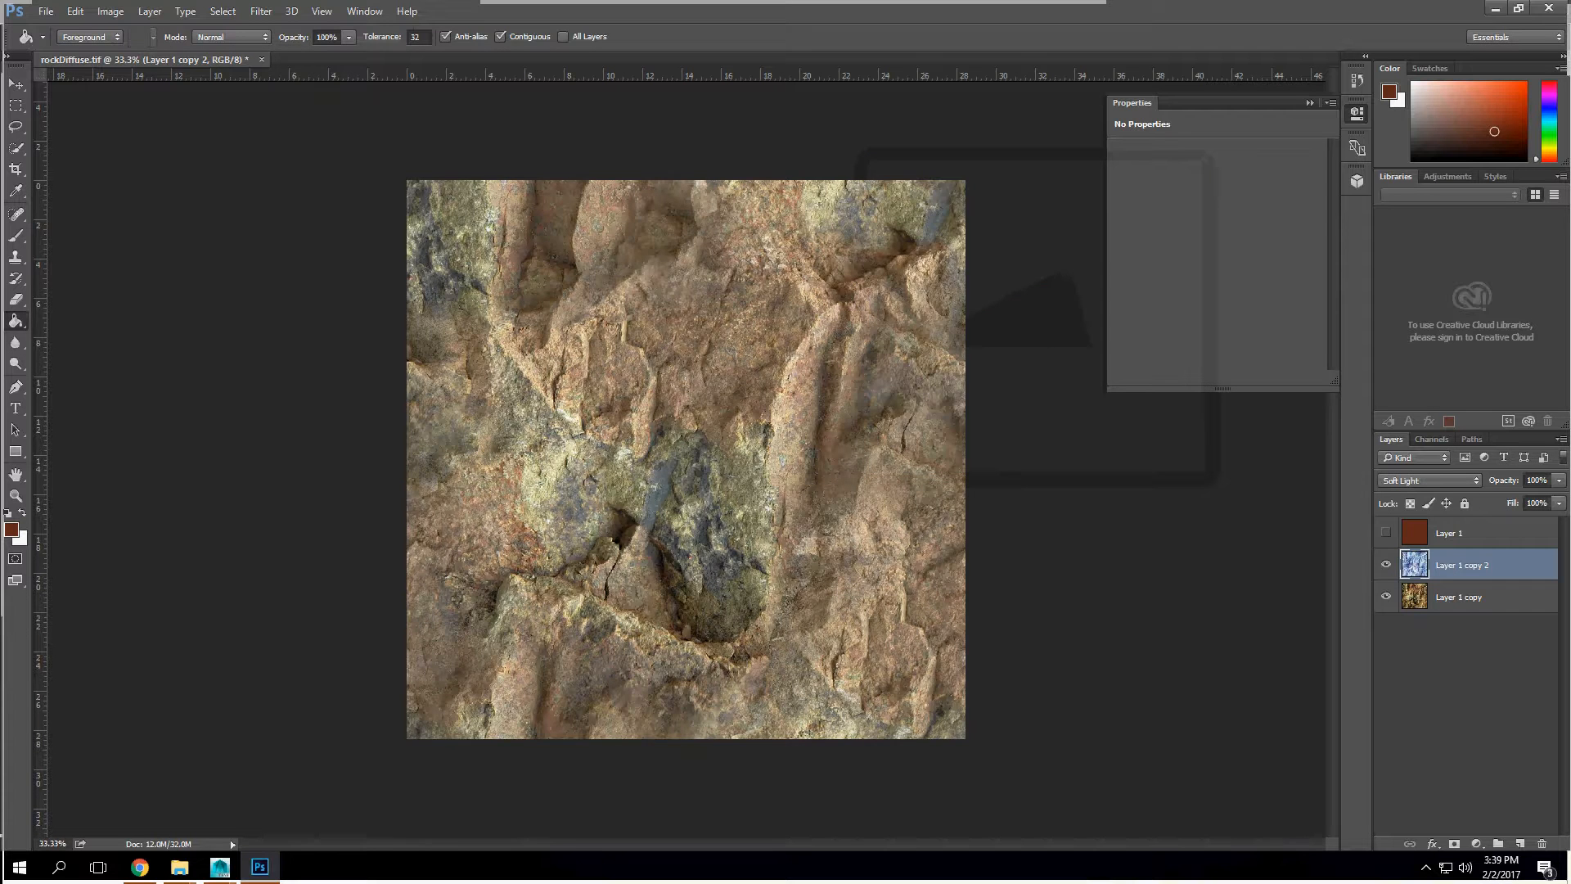
Step: Show the reddish-brown Layer 1
{"action": "left_click", "coordinate": [1386, 532]}
{"action": "left_click", "coordinate": [1430, 480]}
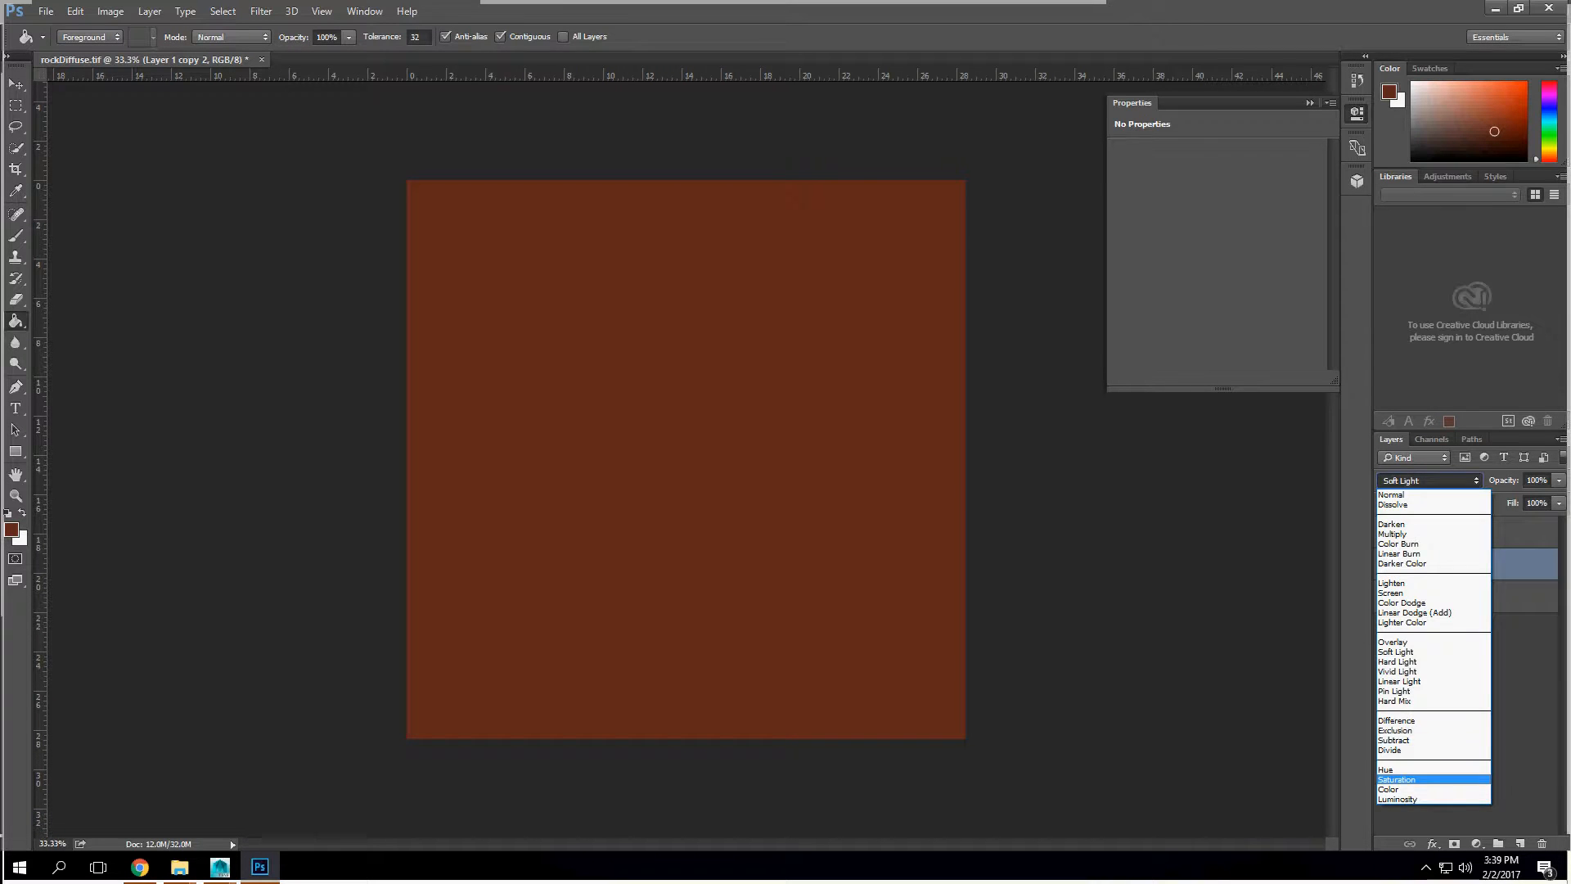
{"action": "left_click", "coordinate": [1416, 766]}
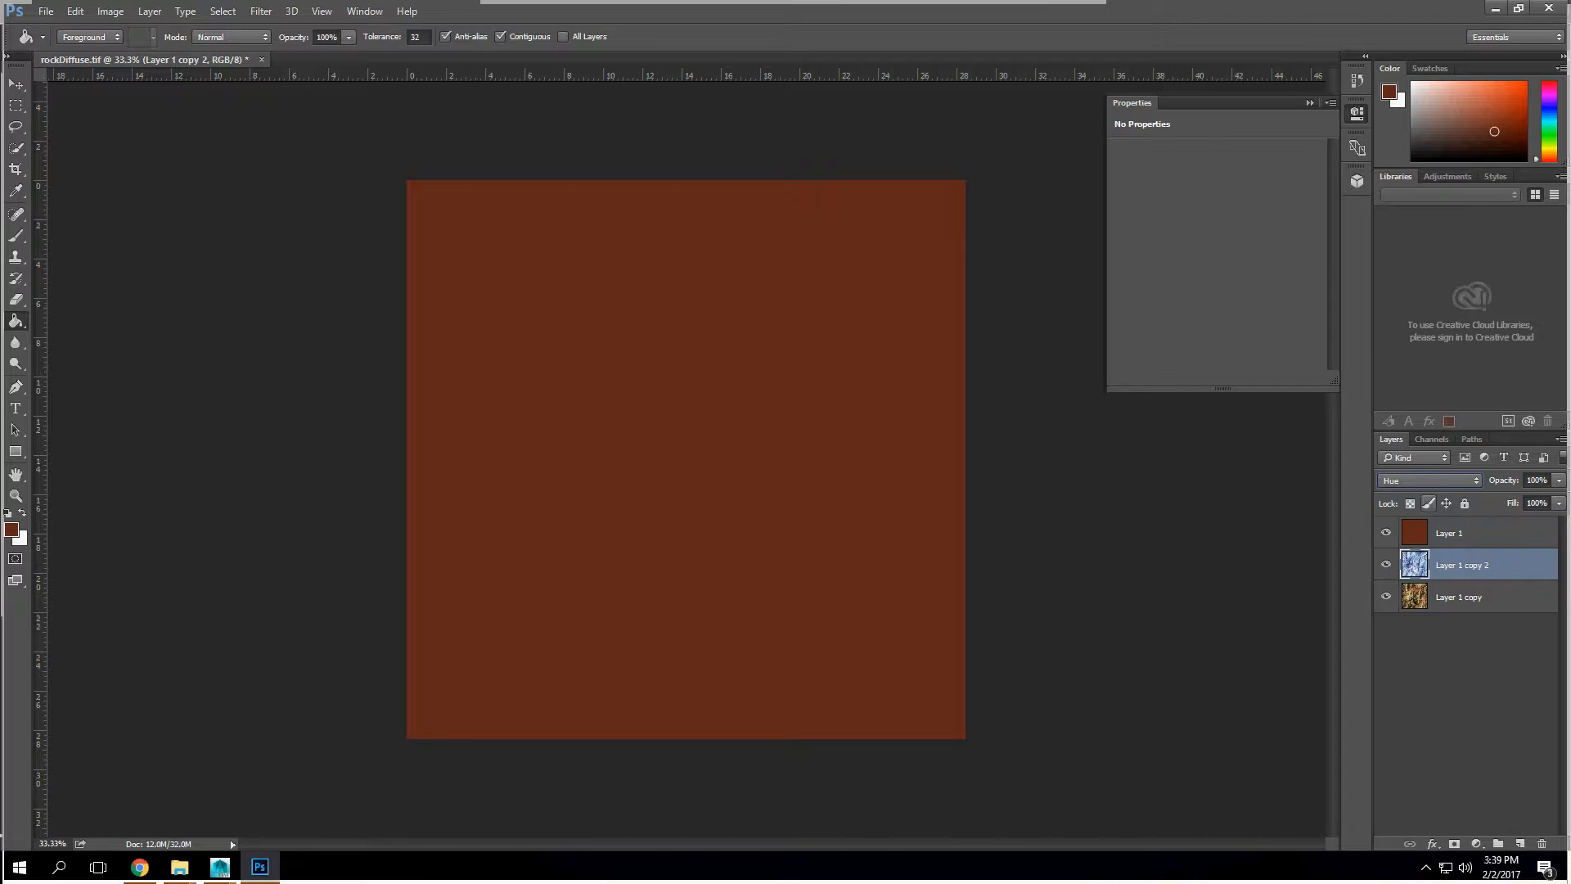
{"action": "left_click", "coordinate": [1429, 480]}
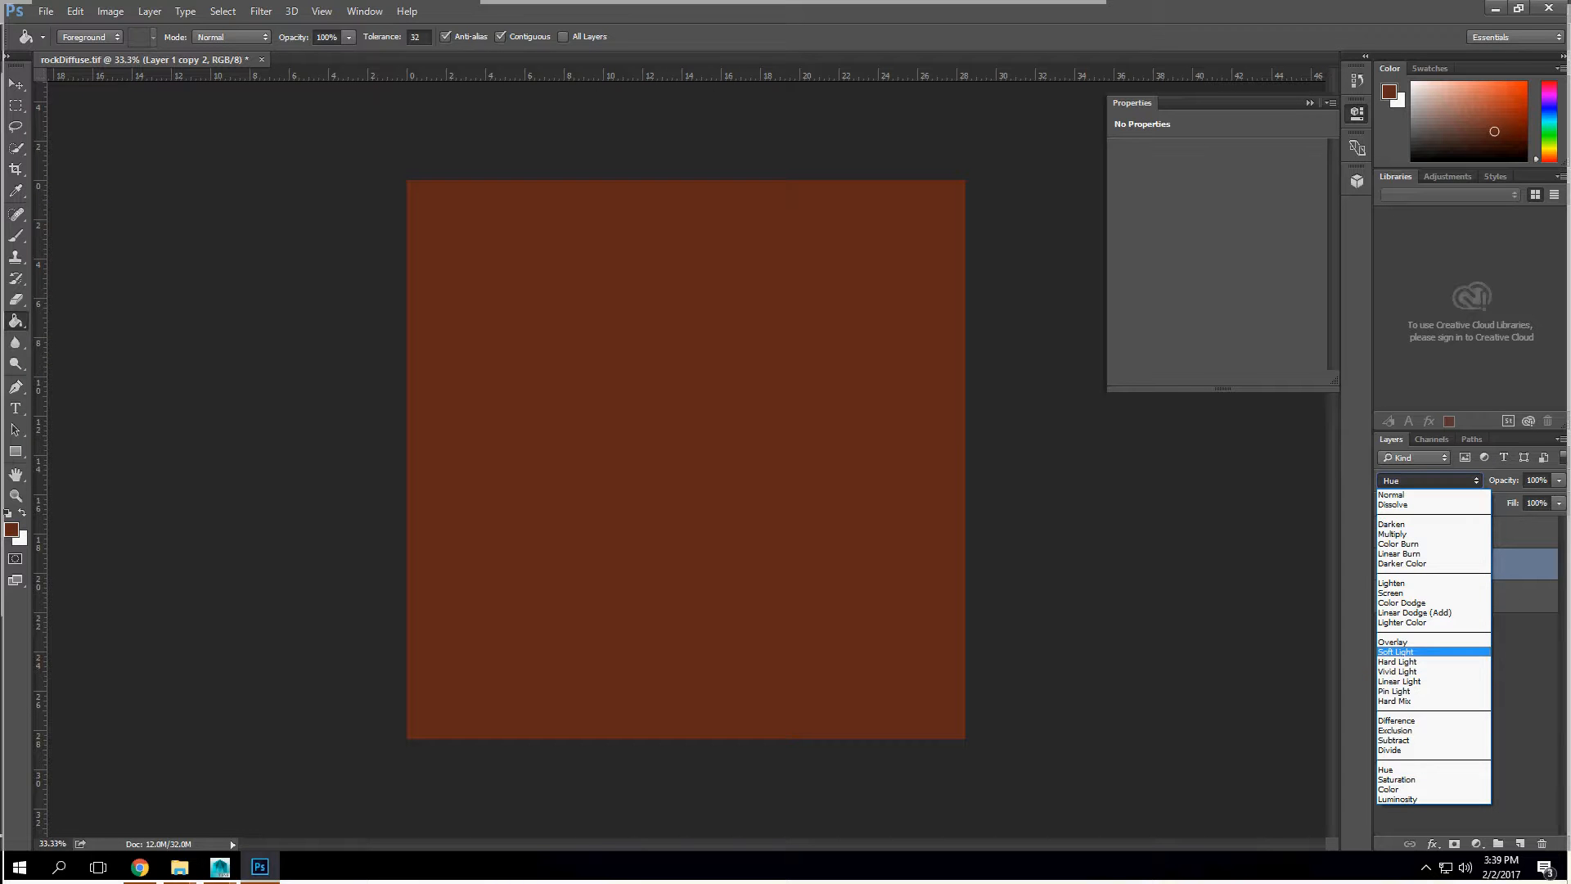
{"action": "left_click", "coordinate": [1415, 653]}
Step: Set the blend mode of the reddish-brown Layer 1 to Hue
{"action": "left_click", "coordinate": [1473, 533]}
{"action": "left_click", "coordinate": [1430, 481]}
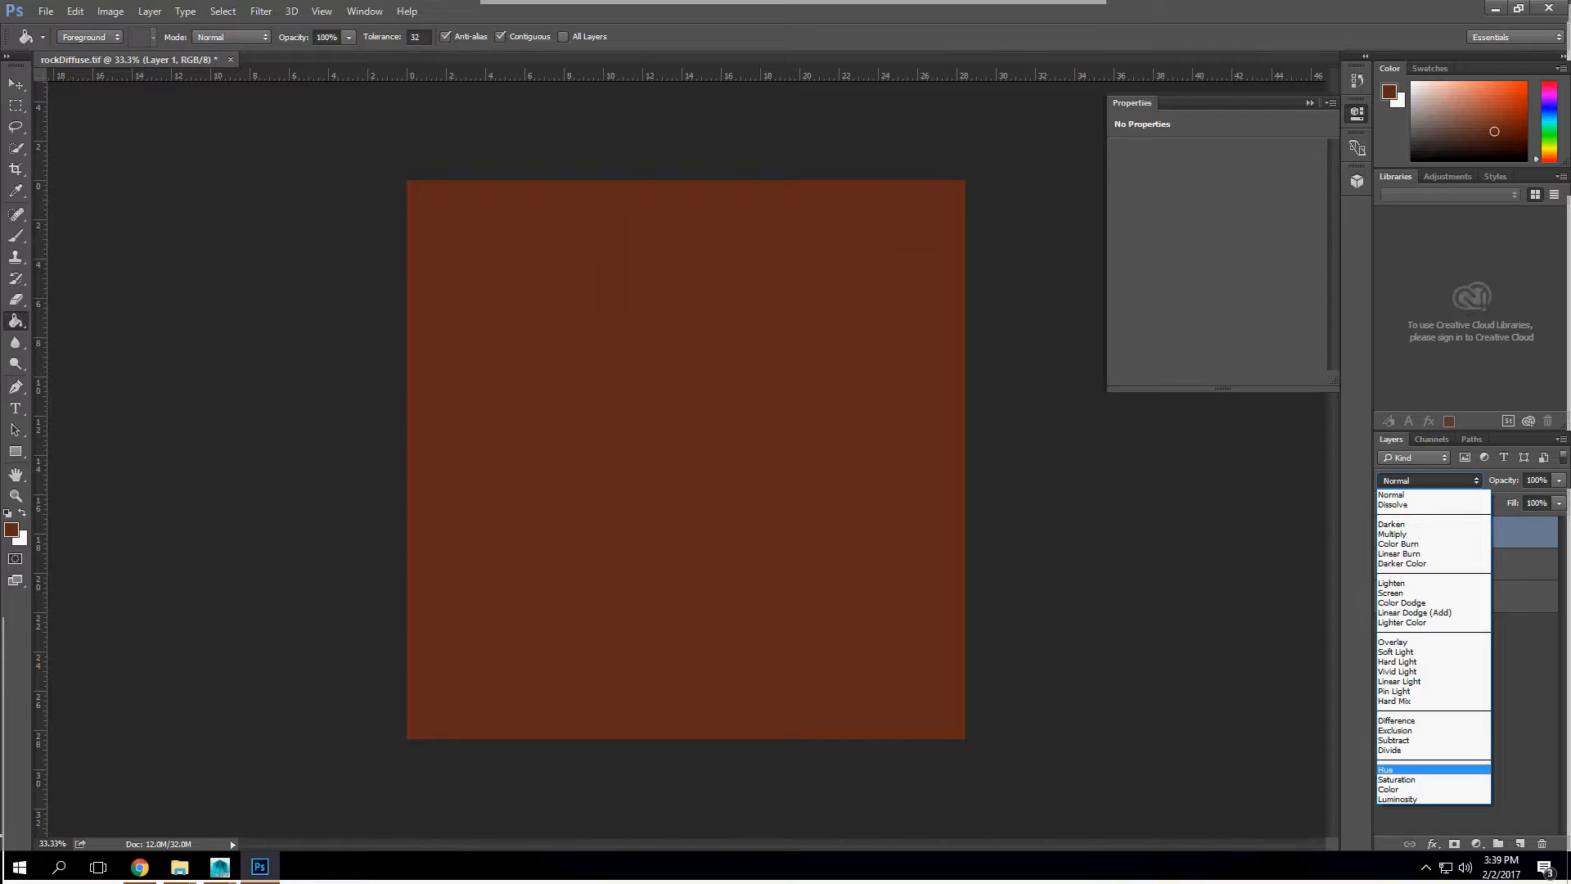
{"action": "left_click", "coordinate": [1415, 770]}
Step: Try the Multiply and Color blend modes on Layer 1, and return it to Hue
{"action": "left_click", "coordinate": [1430, 481]}
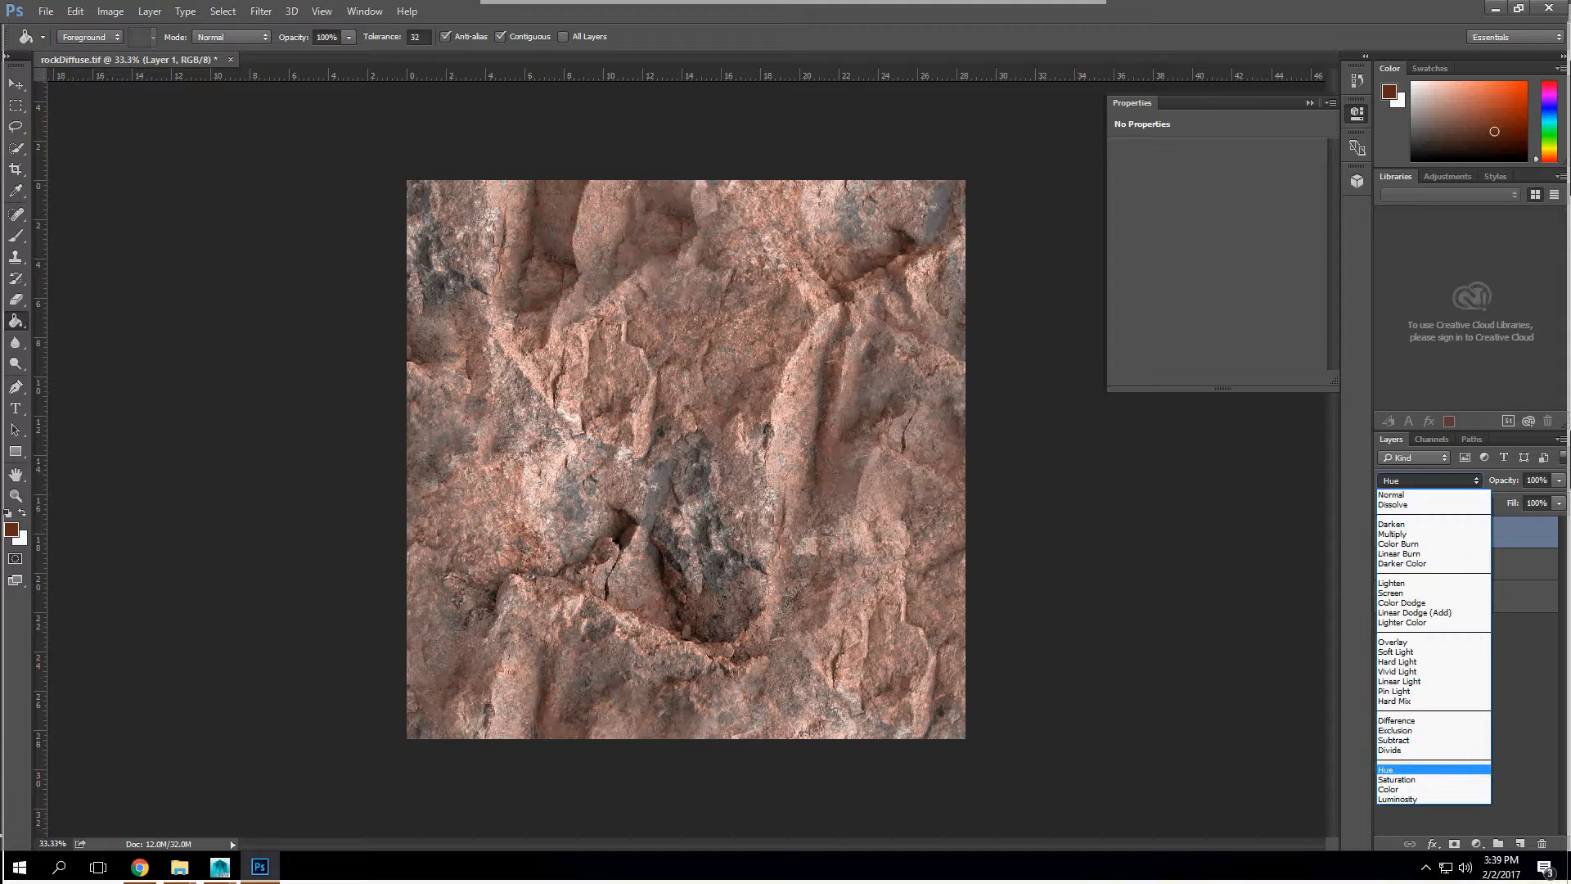
{"action": "left_click", "coordinate": [1415, 534]}
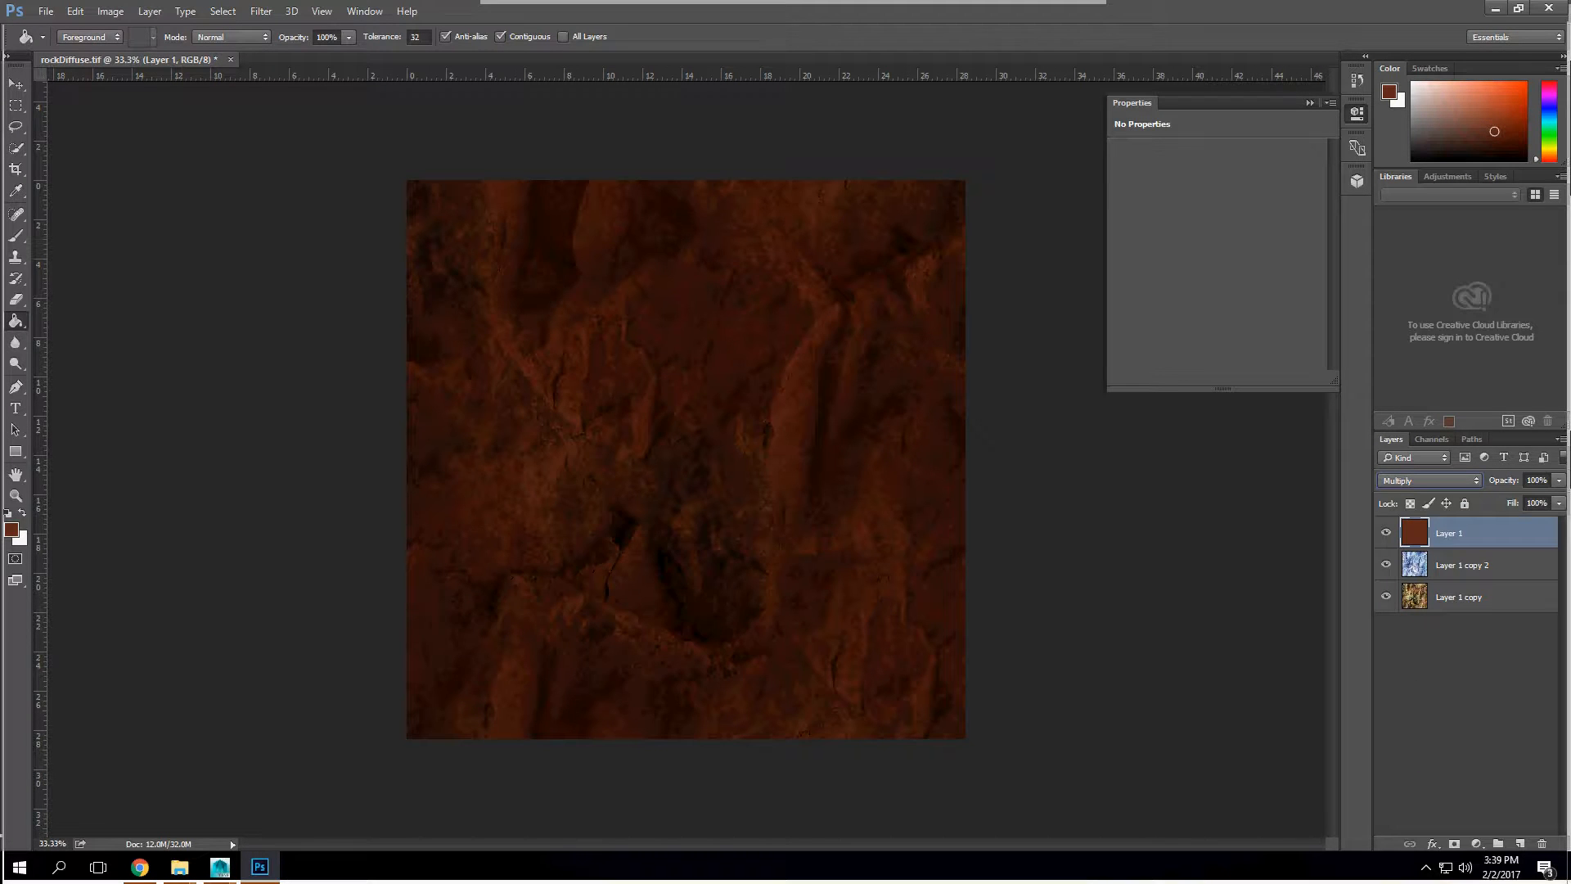
{"action": "left_click", "coordinate": [1430, 481]}
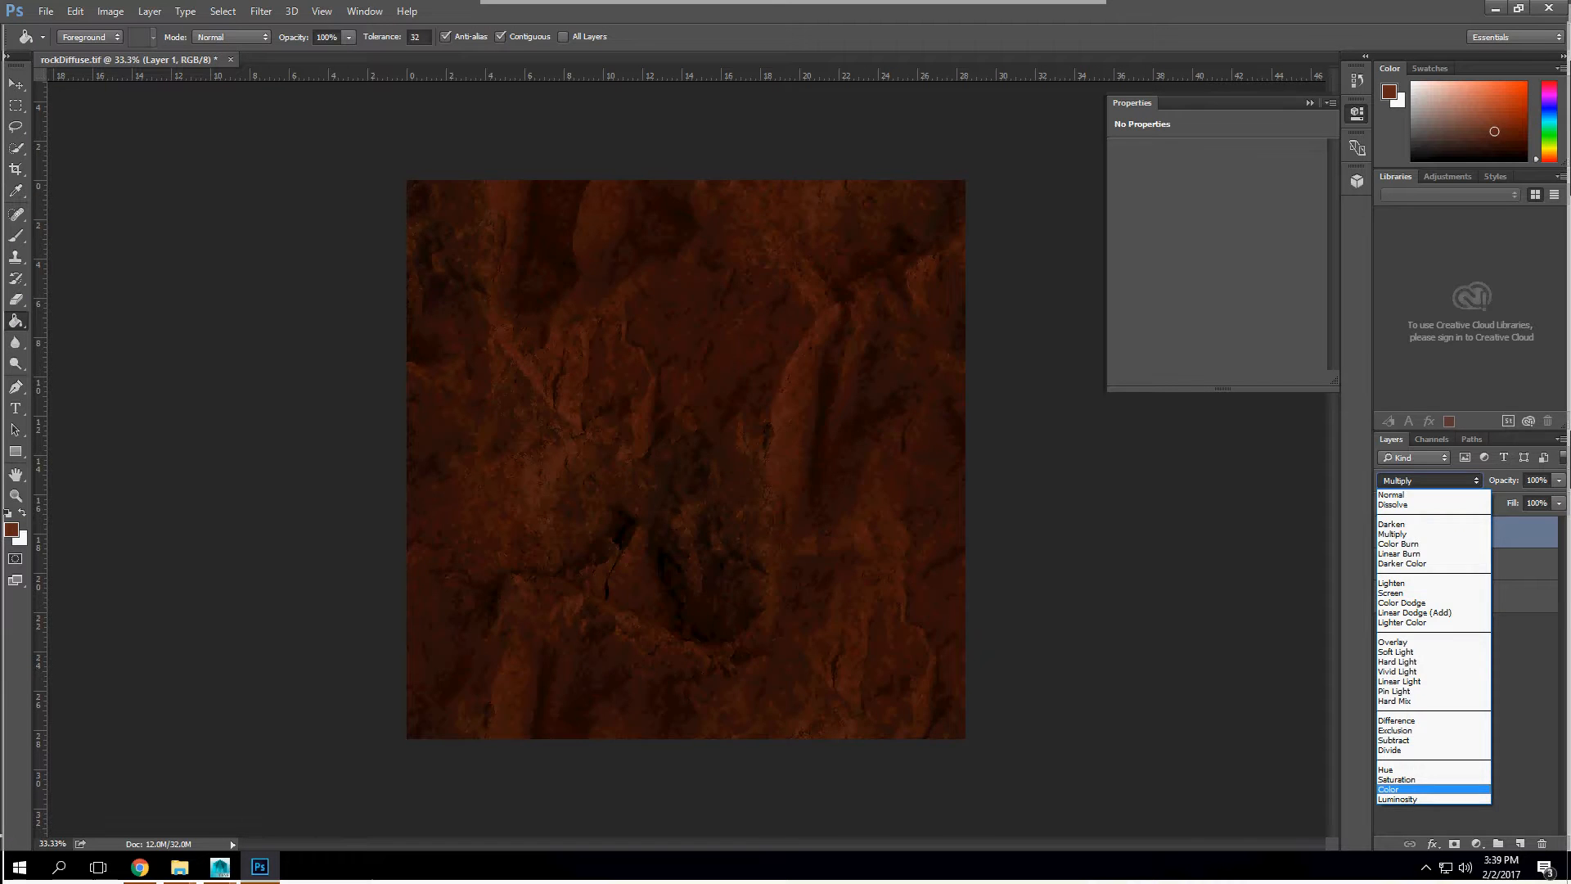
{"action": "left_click", "coordinate": [1407, 789]}
{"action": "left_click", "coordinate": [1430, 481]}
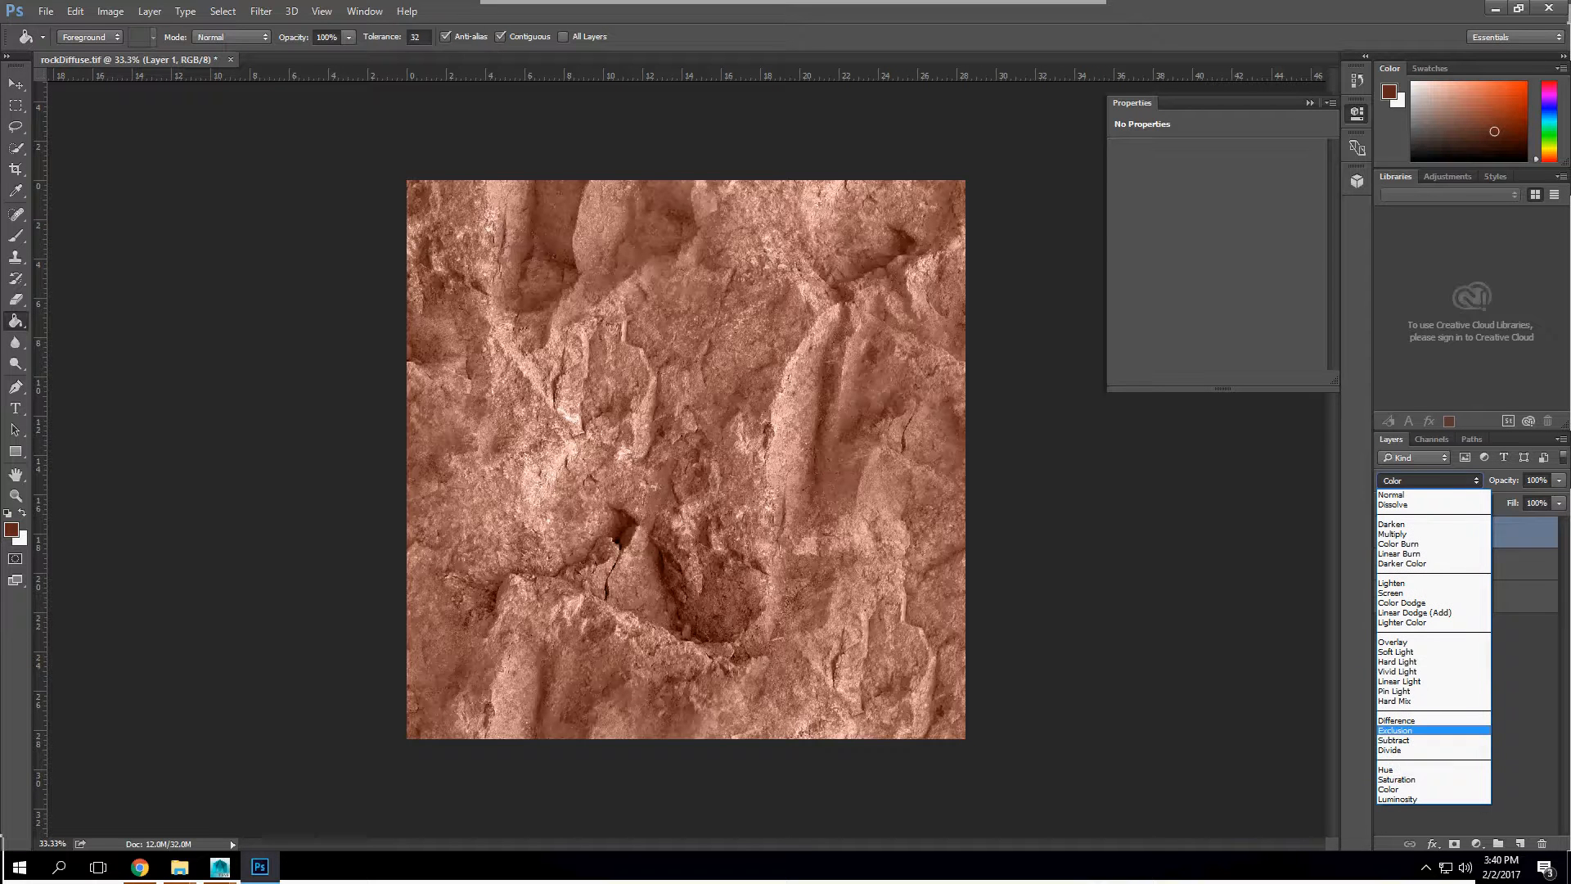
{"action": "left_click", "coordinate": [1407, 769]}
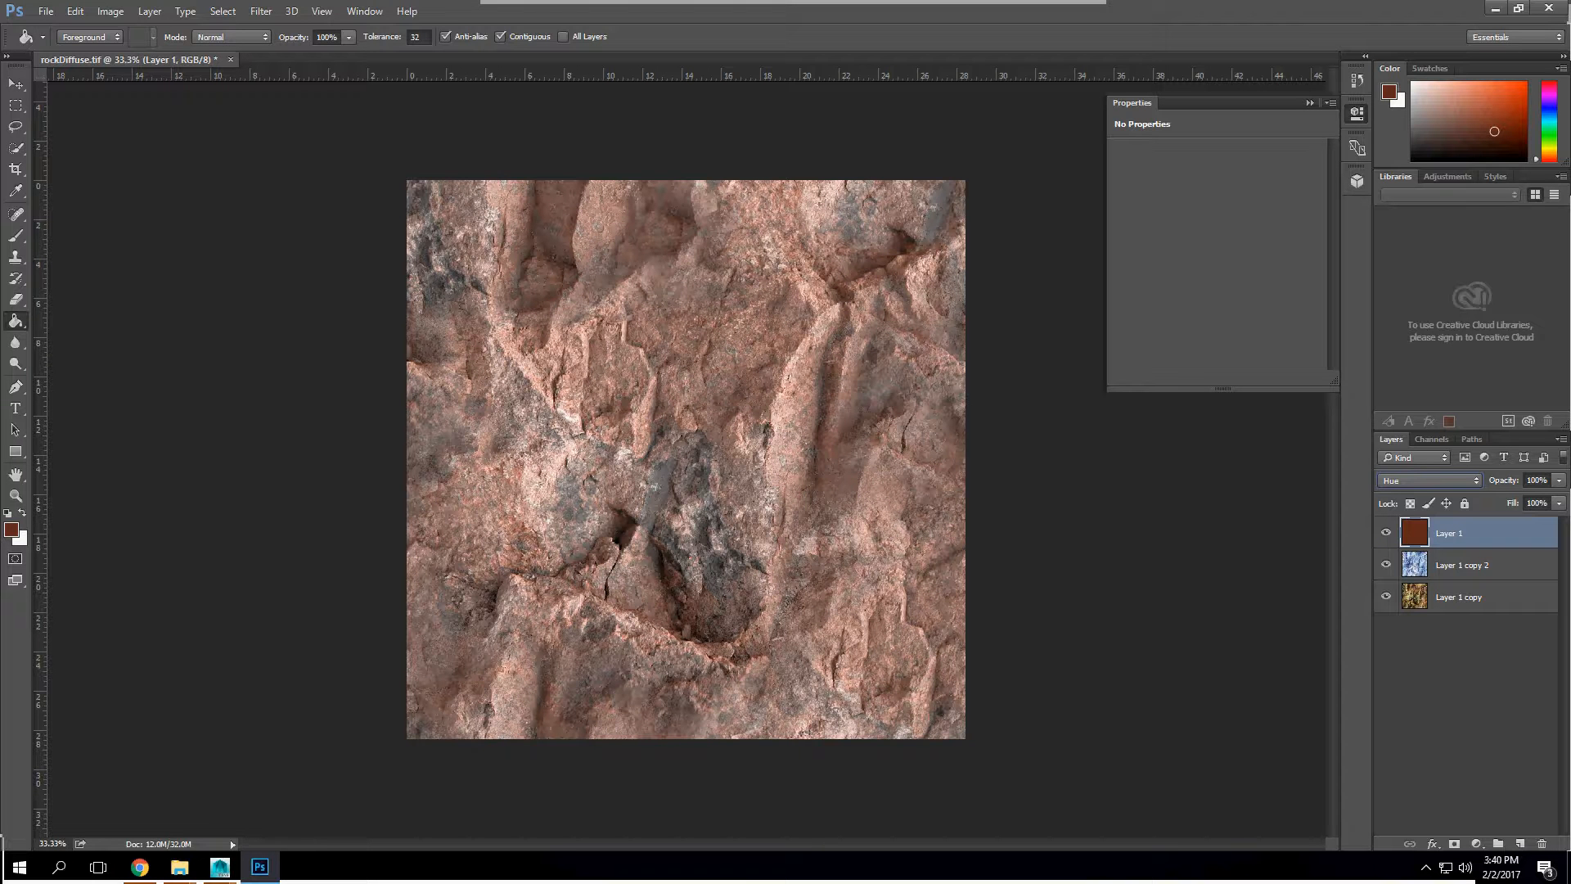
Step: Lower the opacity of Layer 1 and set the opacity of Layer 1 copy 2 to 81%
{"action": "left_click", "coordinate": [1559, 481]}
{"action": "left_click_drag", "start_coordinate": [1559, 498], "coordinate": [1508, 498]}
{"action": "left_click", "coordinate": [1462, 565]}
{"action": "left_click", "coordinate": [1559, 481]}
{"action": "left_click_drag", "start_coordinate": [1559, 499], "coordinate": [1532, 498]}
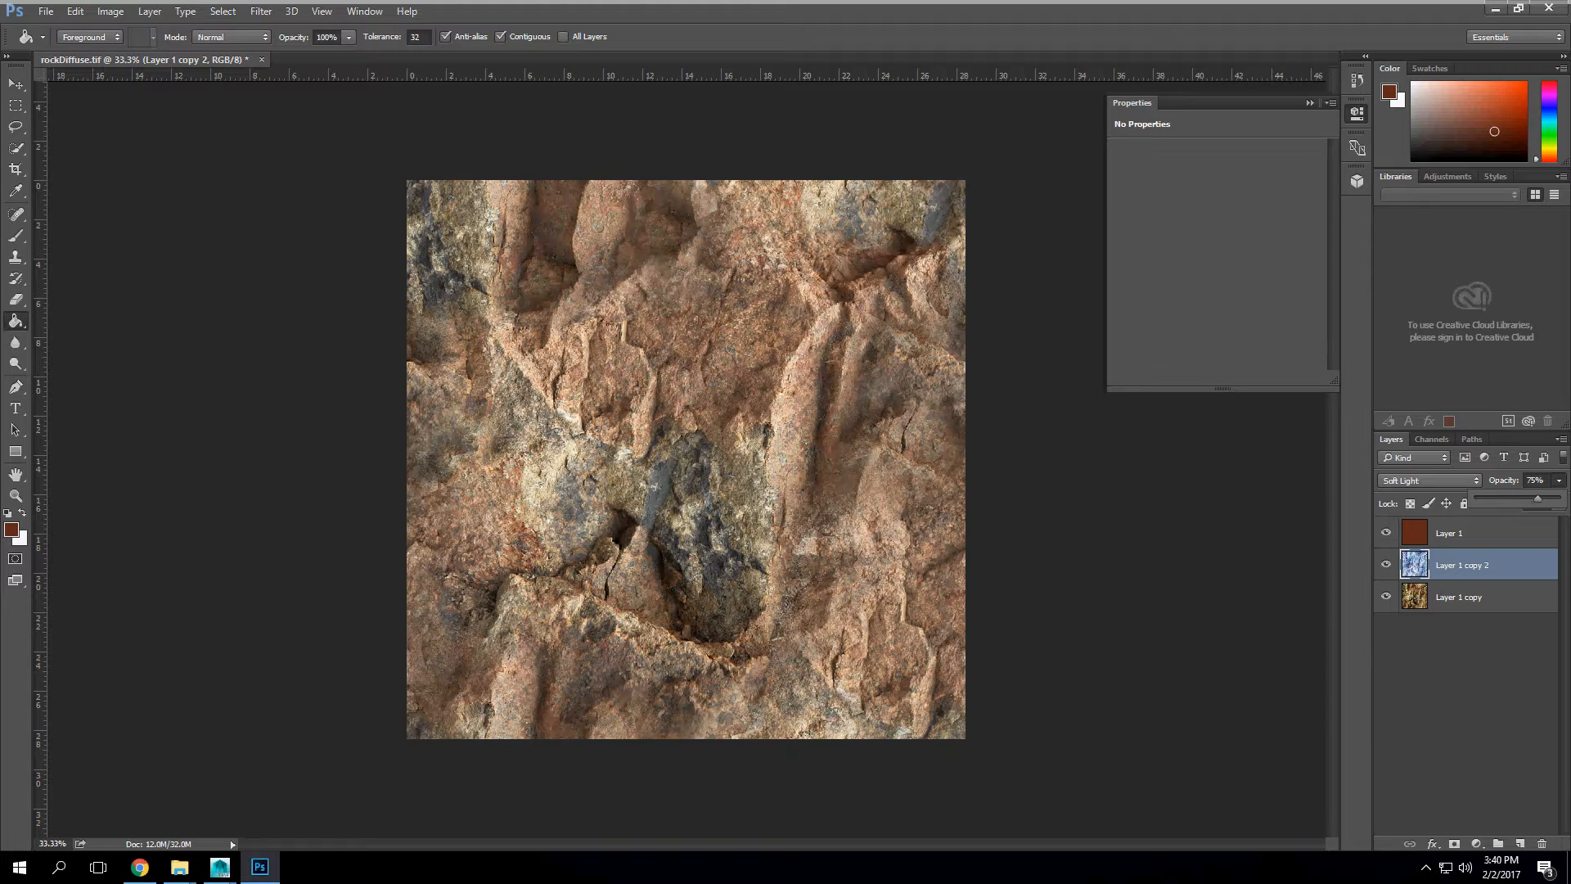
{"action": "left_click_drag", "start_coordinate": [1543, 499], "coordinate": [1545, 498]}
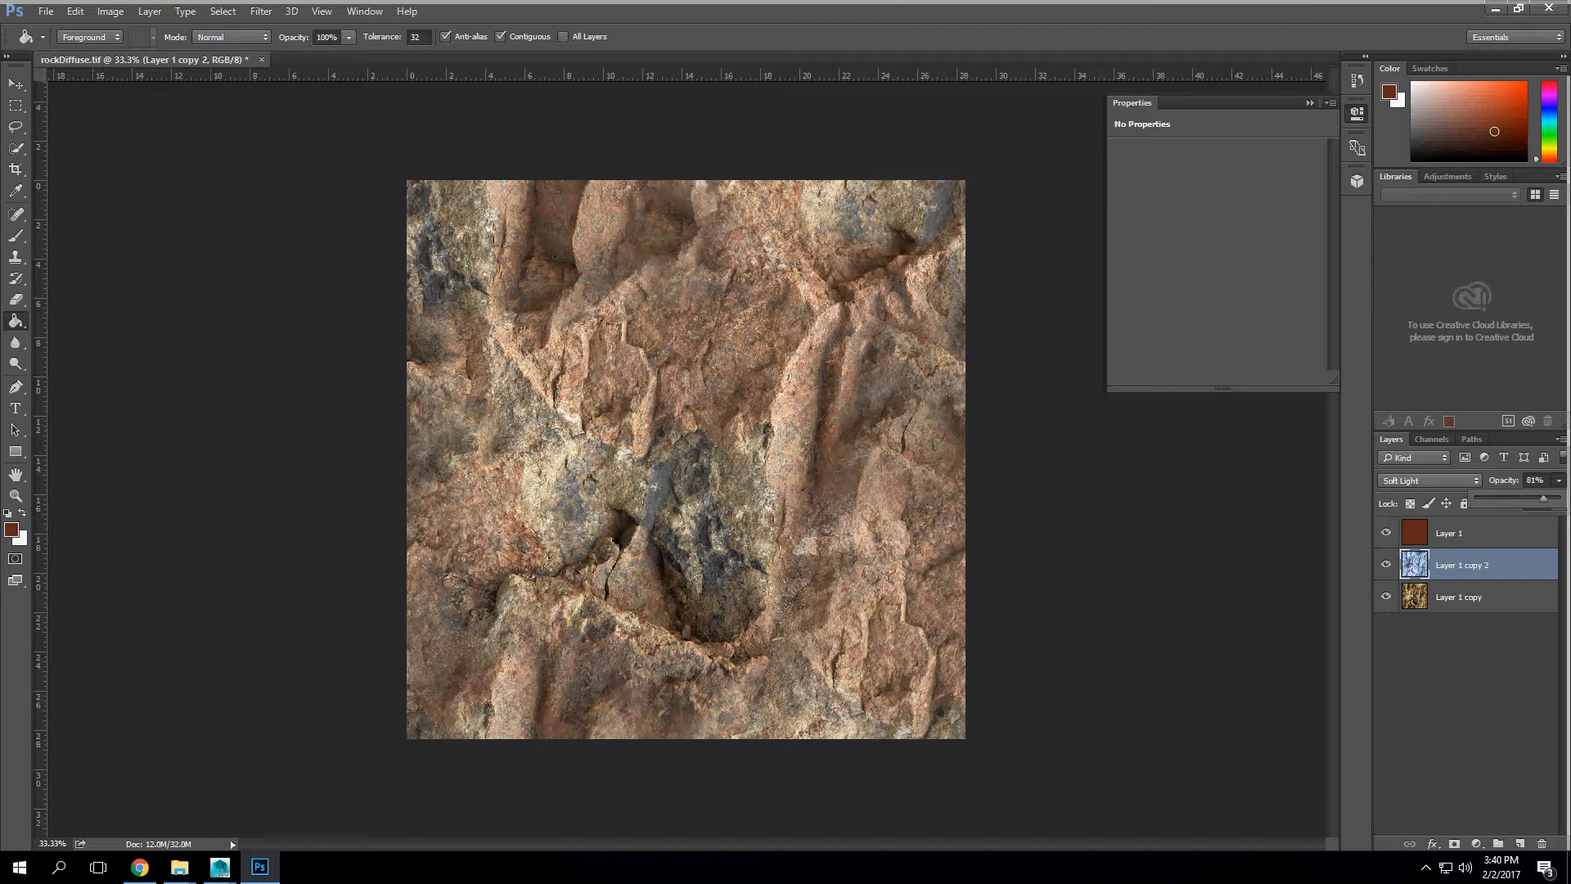
Step: Merge all visible layers into one and paste a copy of the whole image into a new alpha channel
{"action": "left_click", "coordinate": [16, 85]}
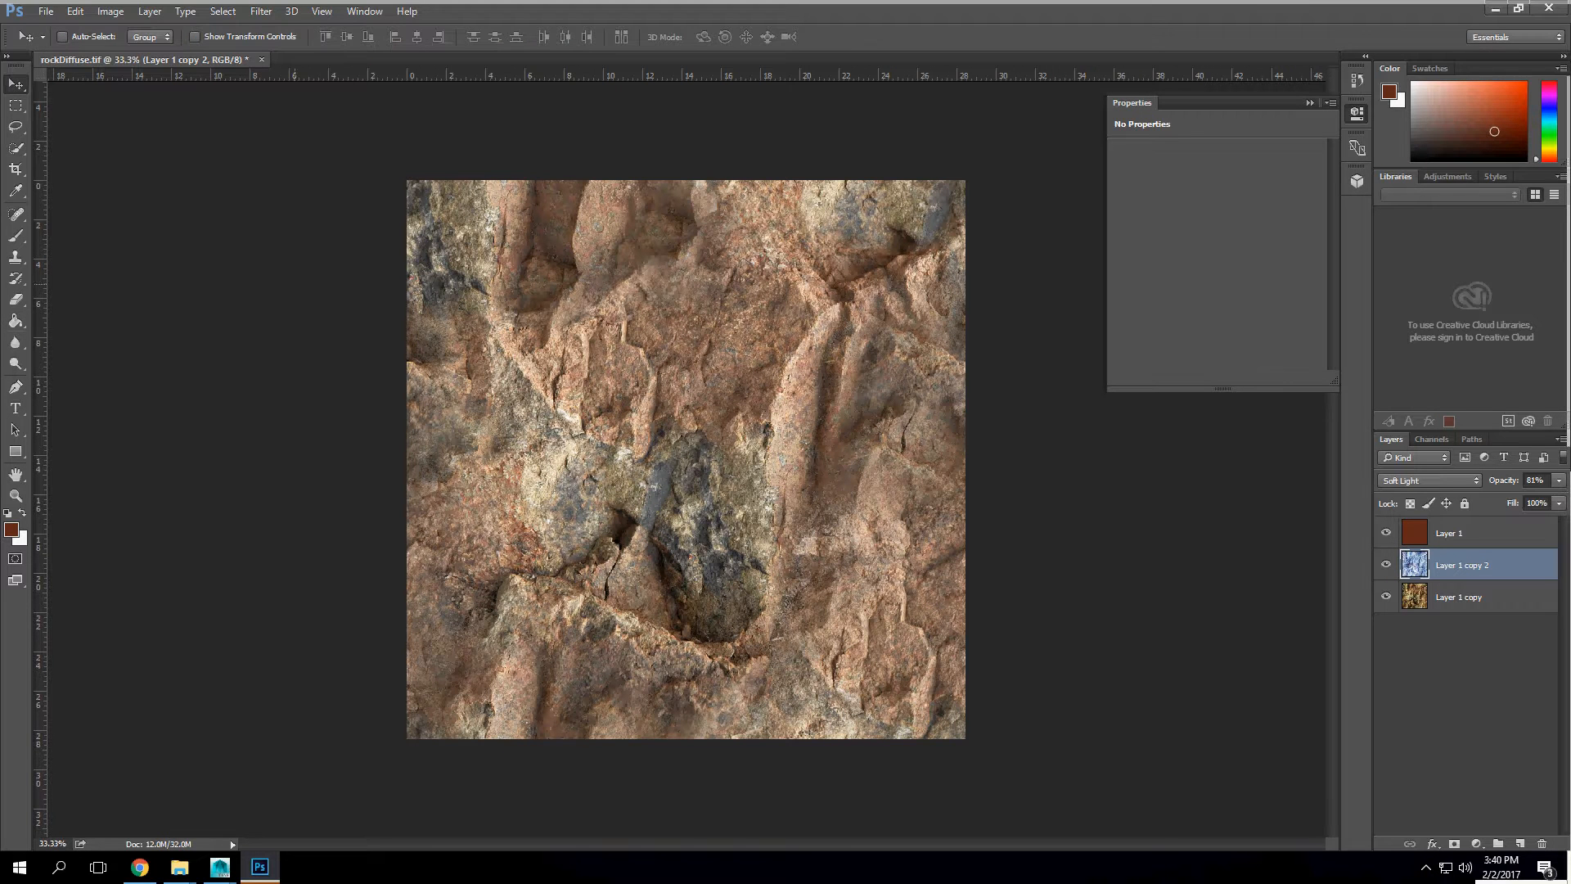
{"action": "key", "text": "ctrl+shift+e"}
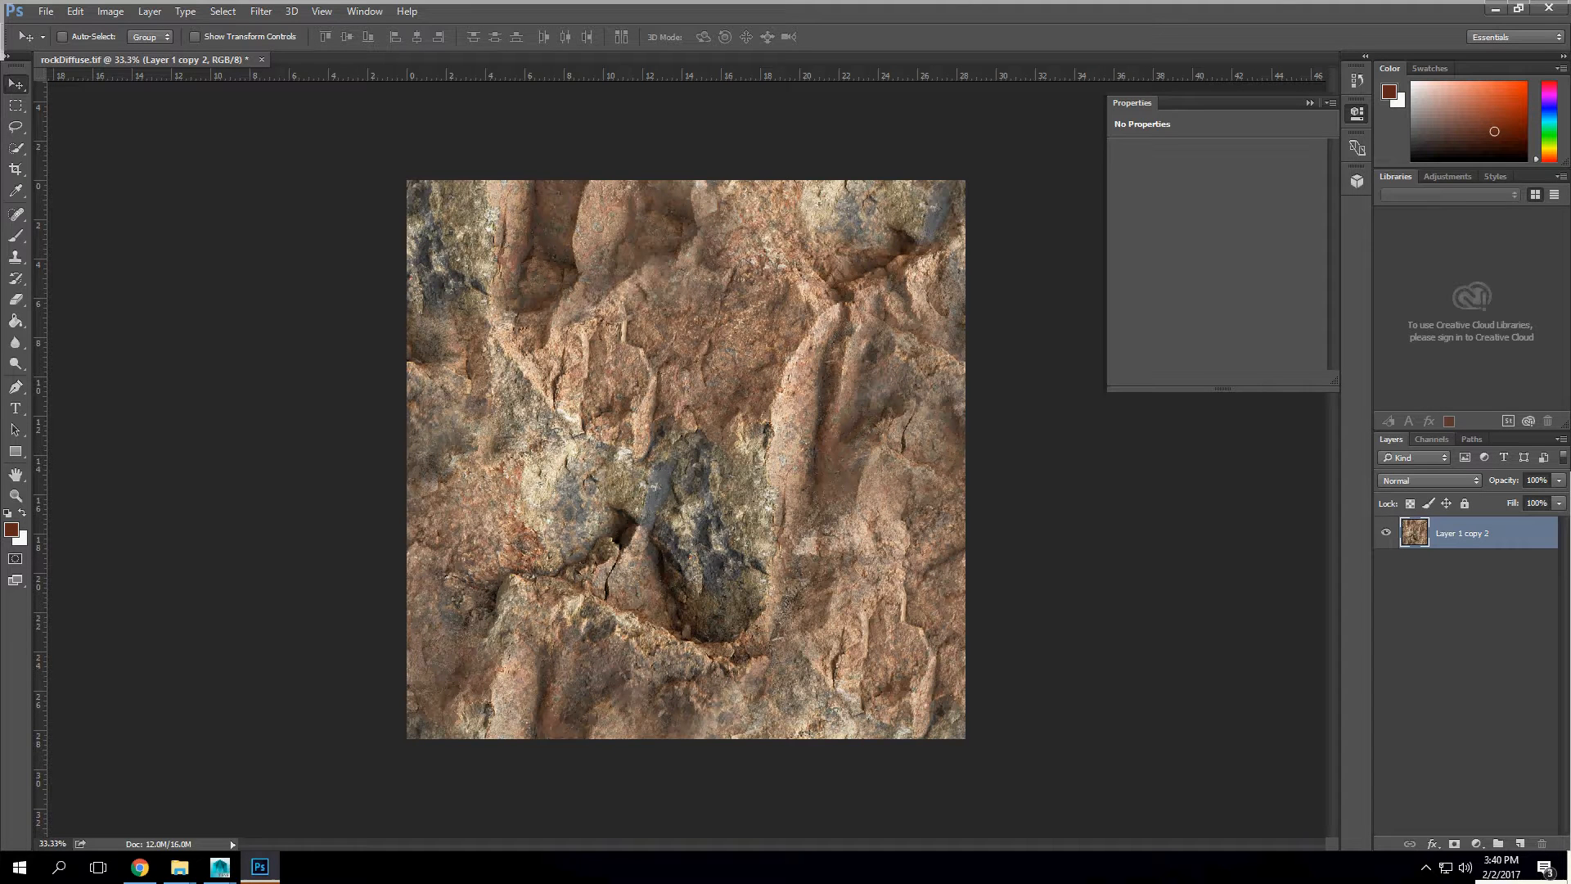
{"action": "key", "text": "ctrl+a"}
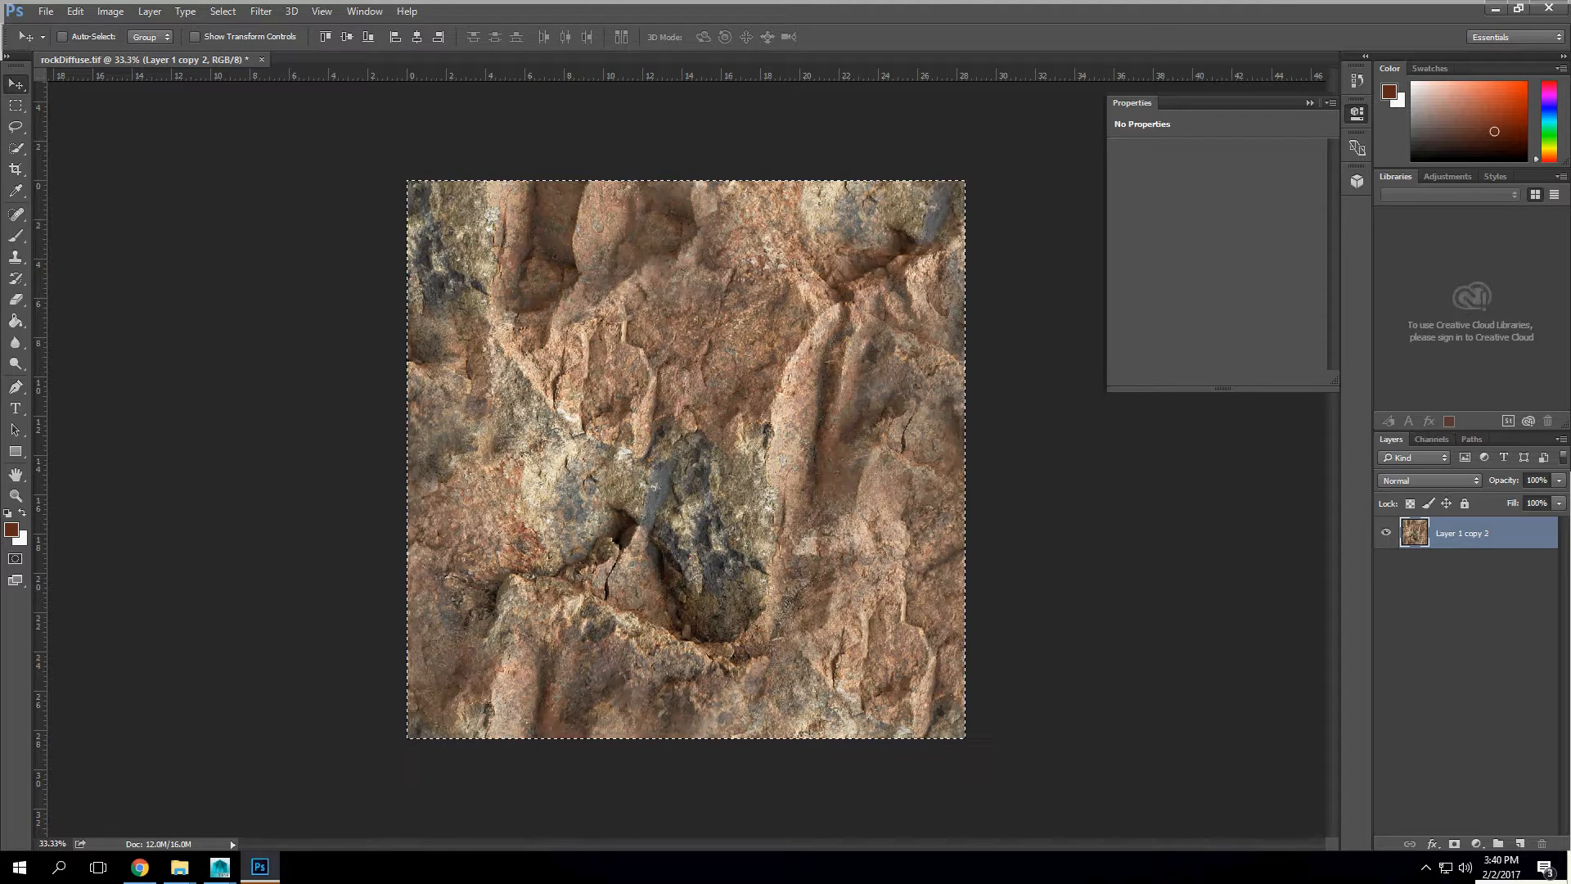
{"action": "left_click", "coordinate": [1432, 438]}
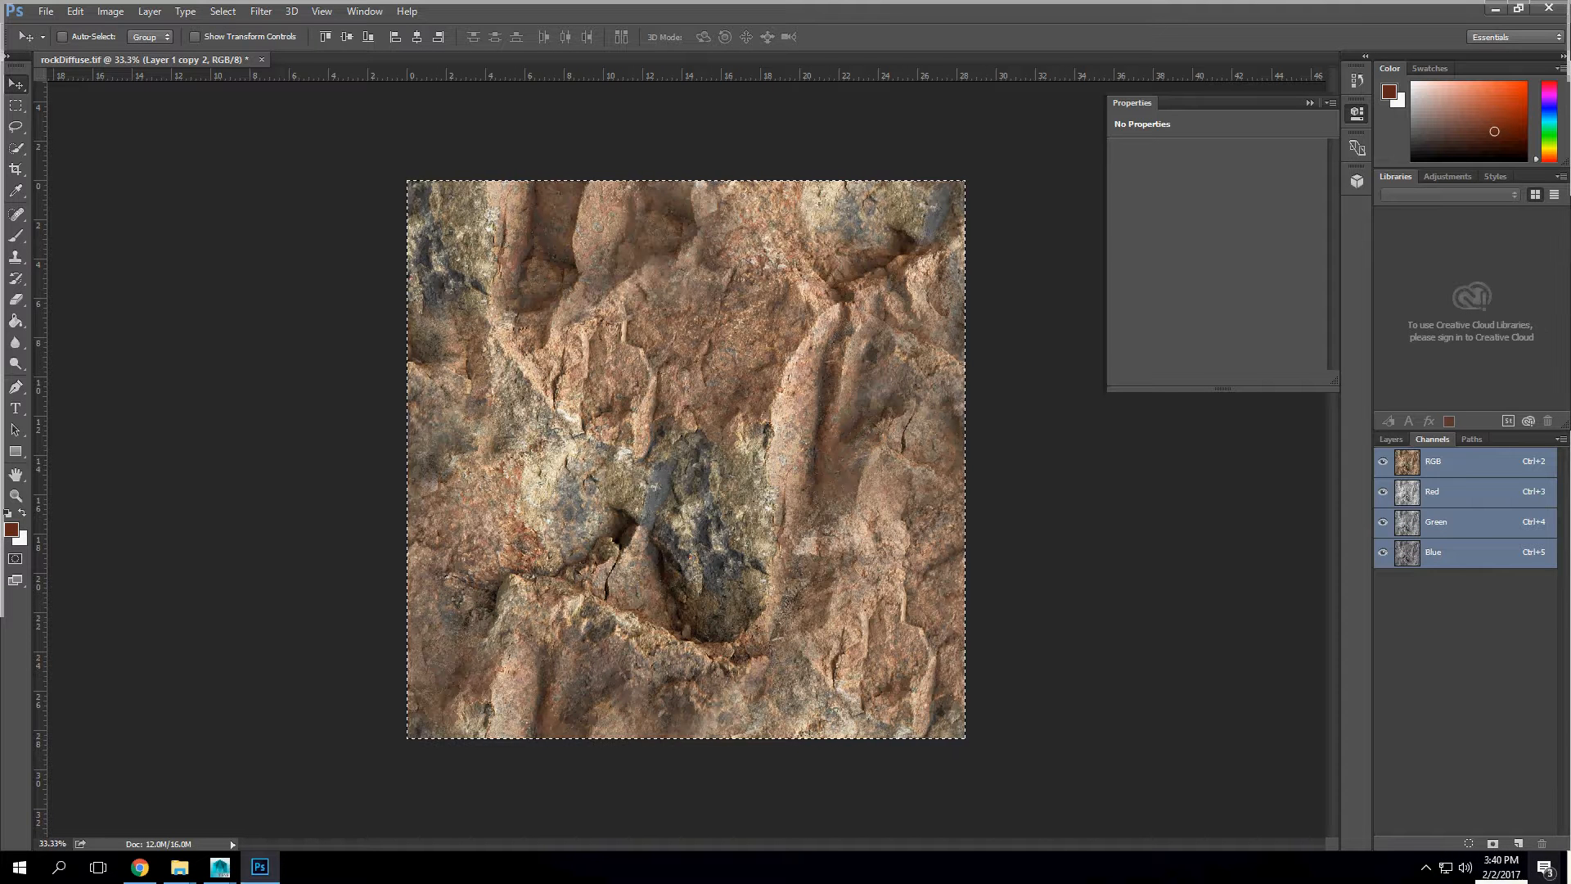
{"action": "left_click", "coordinate": [1518, 843]}
{"action": "key", "text": "ctrl+v"}
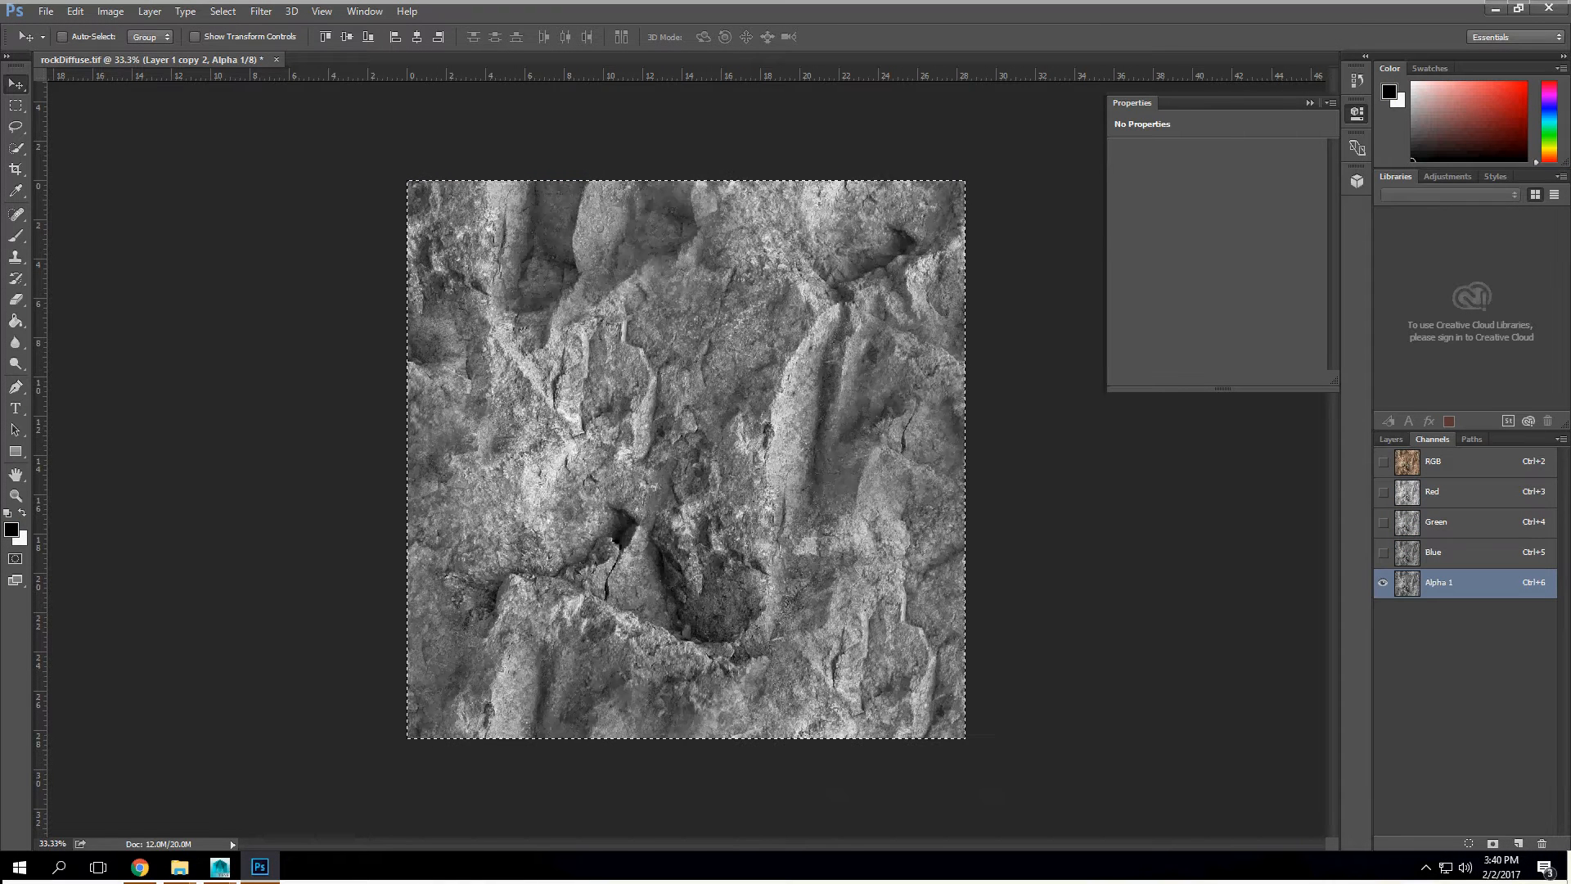
Step: Set the alpha channel's input Levels to 25, 0.94 and 181, and invert the channel
{"action": "left_click", "coordinate": [110, 11]}
{"action": "mouse_move", "coordinate": [135, 53]}
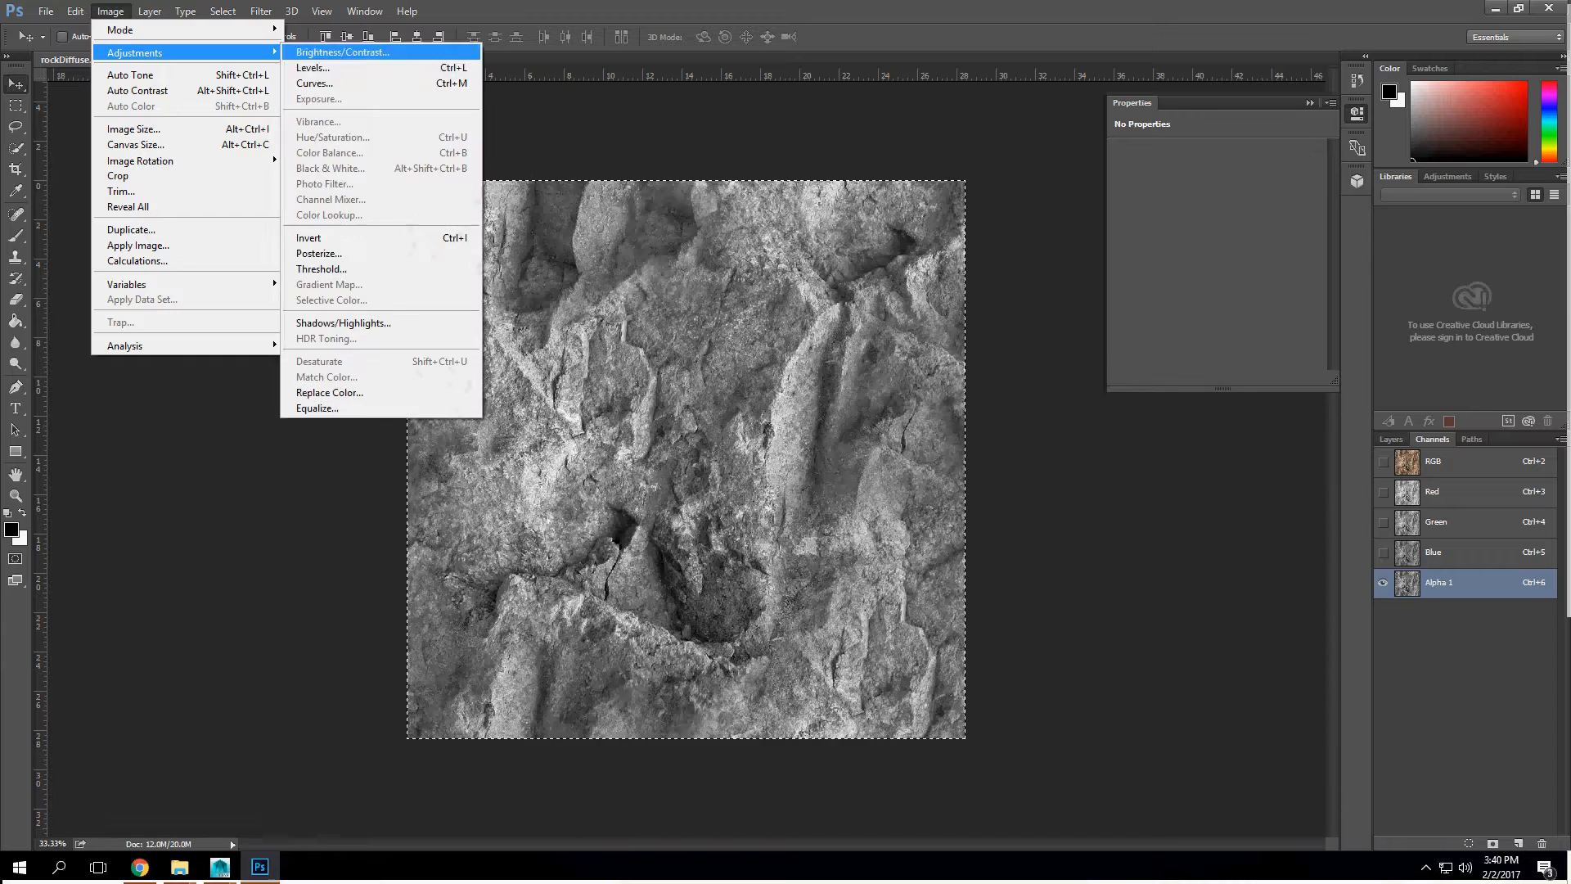
{"action": "left_click", "coordinate": [314, 68]}
{"action": "type", "text": "25"}
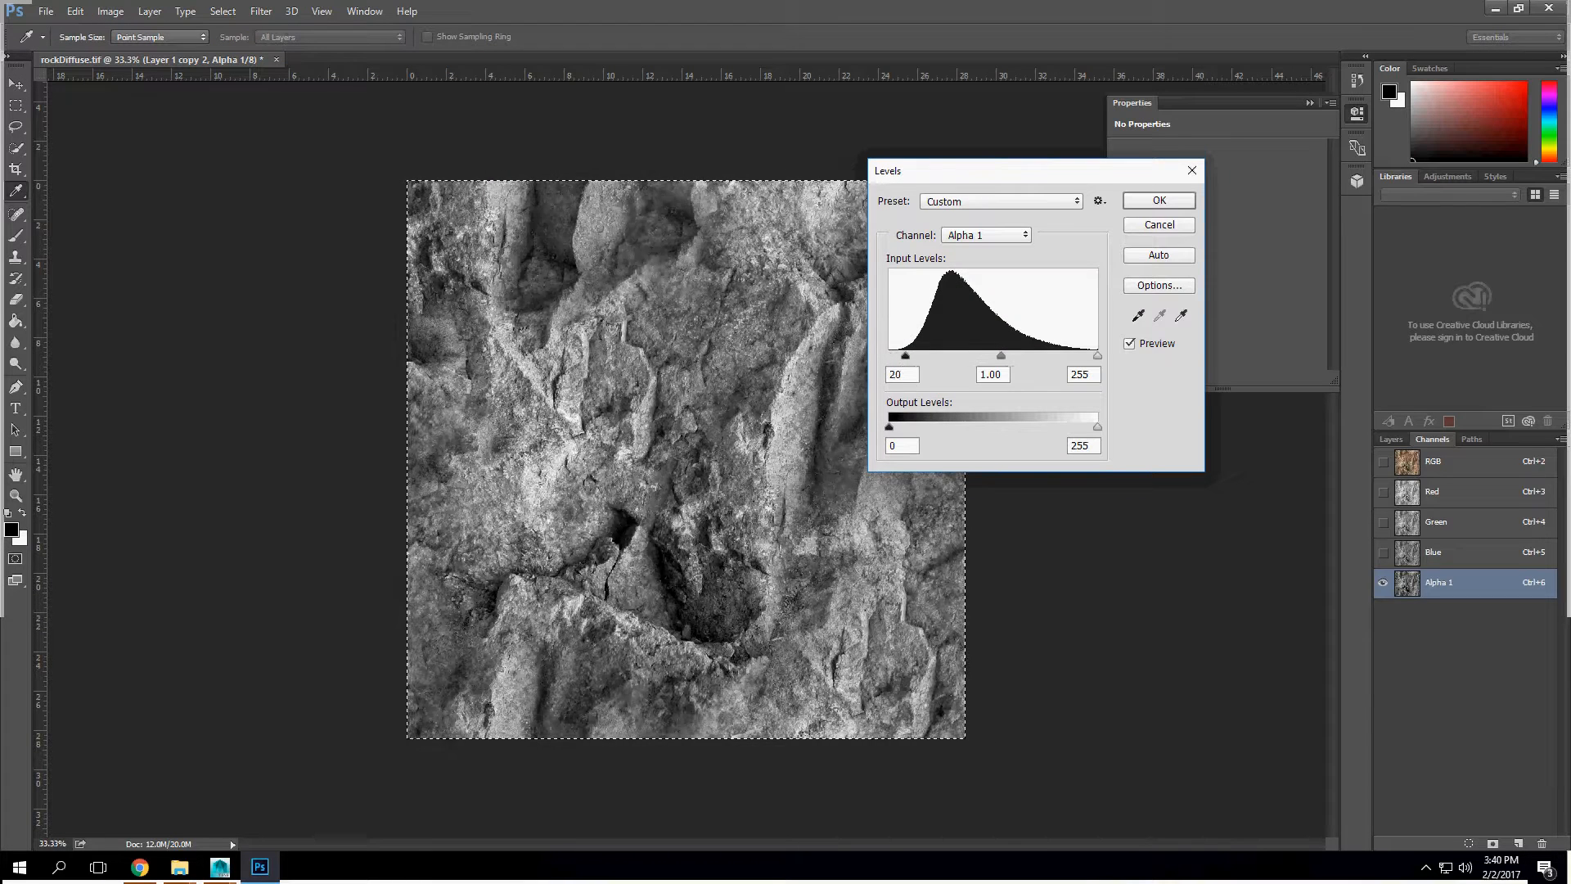
{"action": "left_click_drag", "start_coordinate": [1098, 356], "coordinate": [975, 356]}
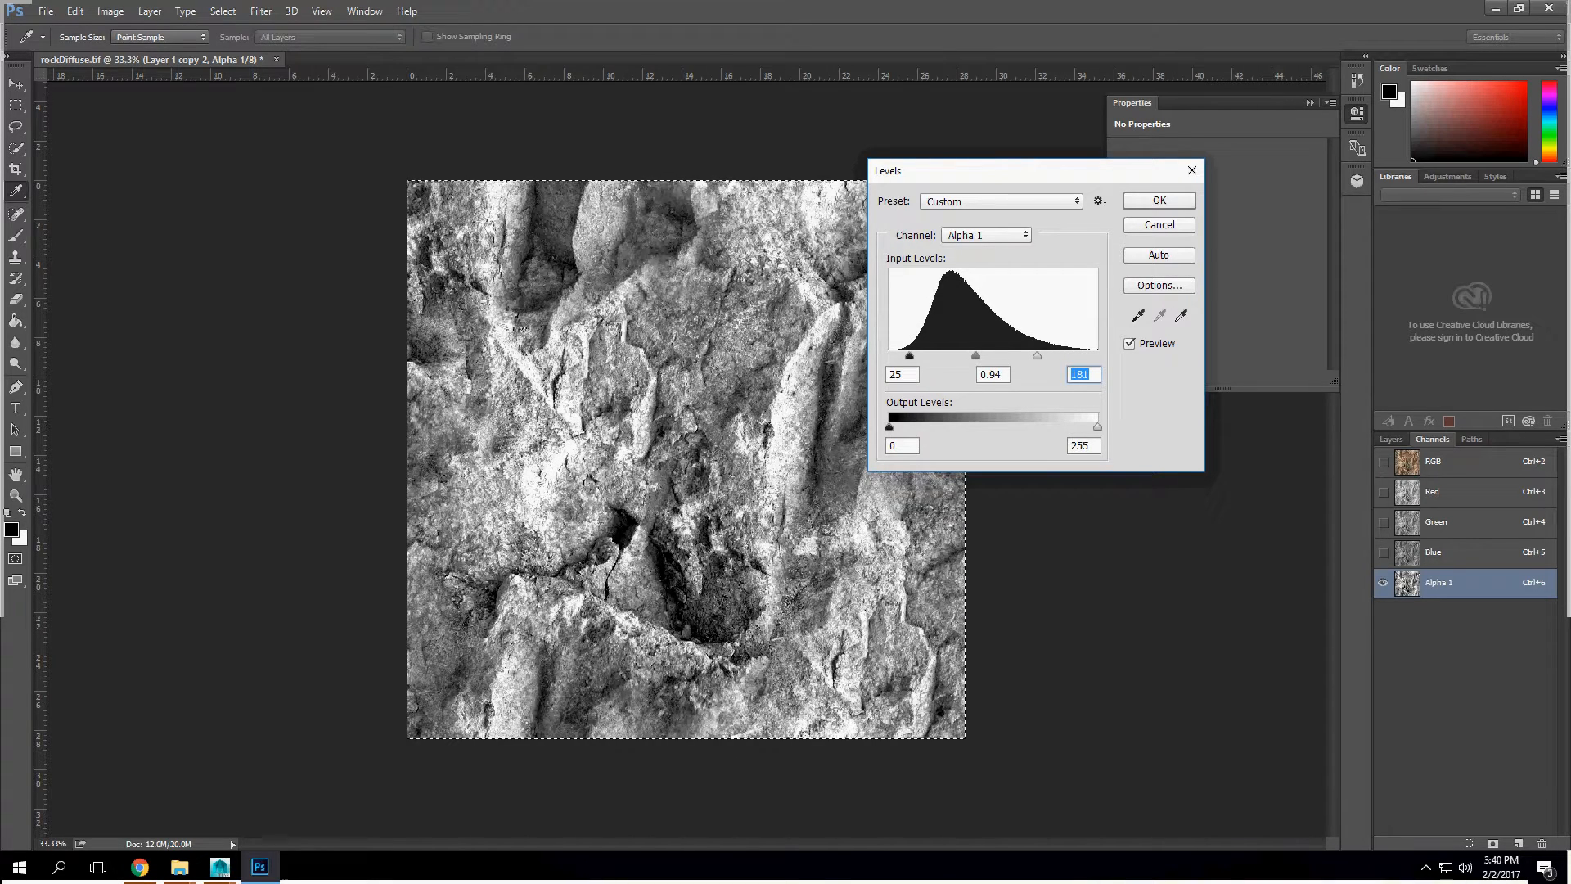
{"action": "key", "text": "Return"}
{"action": "key", "text": "v"}
{"action": "key", "text": "ctrl+i"}
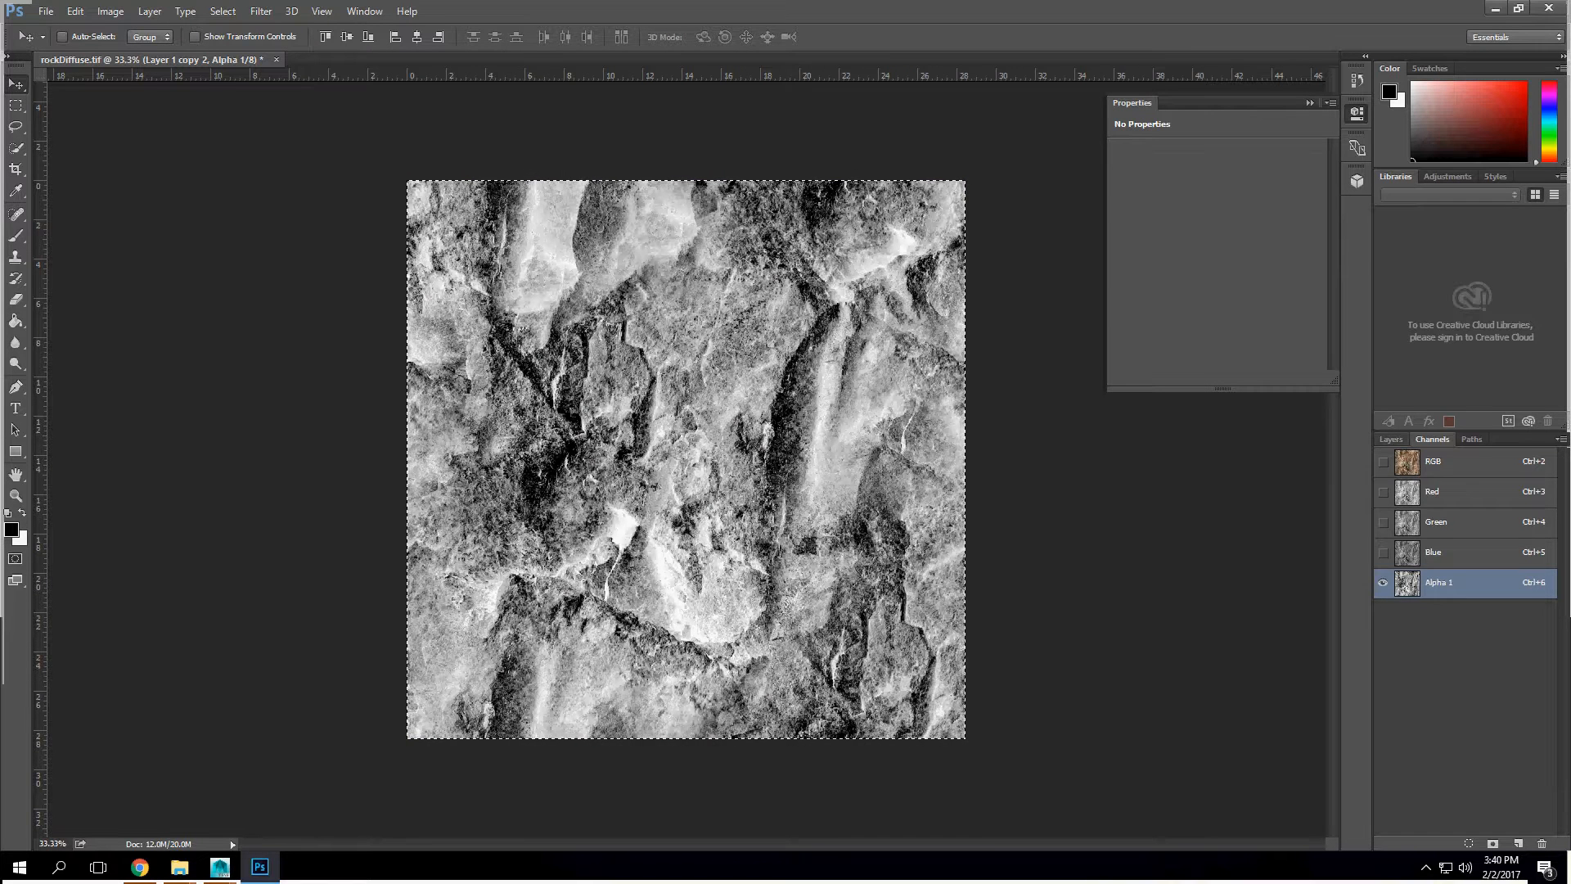
Step: Save a TIFF copy named rockAlbedo with the alpha channel but without layers, using no image compression
{"action": "left_click", "coordinate": [1391, 439]}
{"action": "left_click", "coordinate": [46, 10]}
{"action": "left_click", "coordinate": [66, 192]}
{"action": "left_click", "coordinate": [352, 379]}
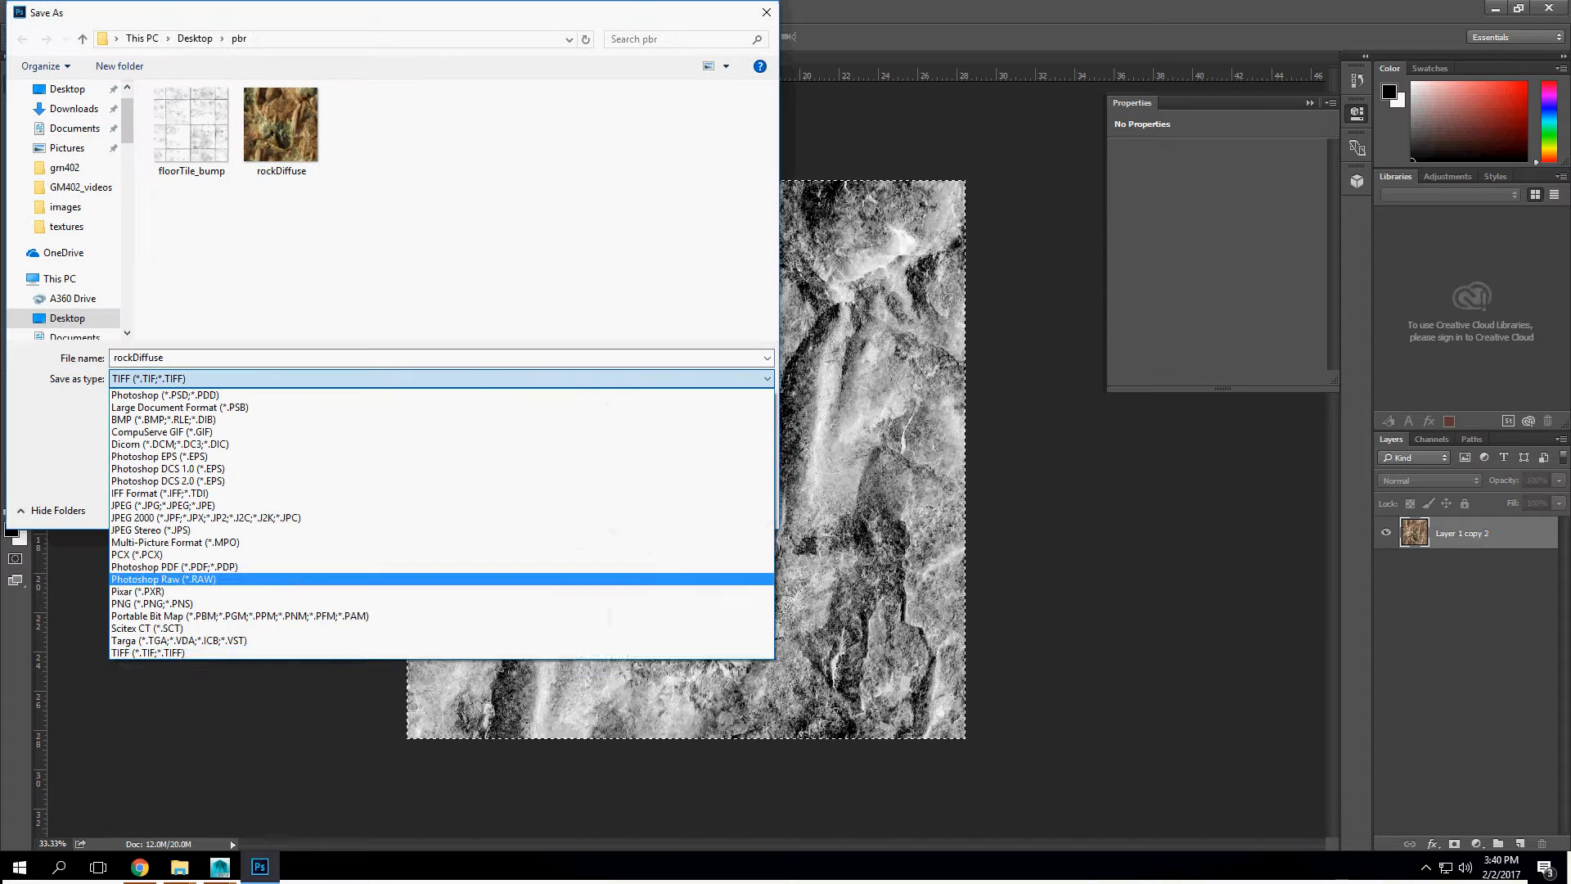
{"action": "left_click", "coordinate": [328, 652]}
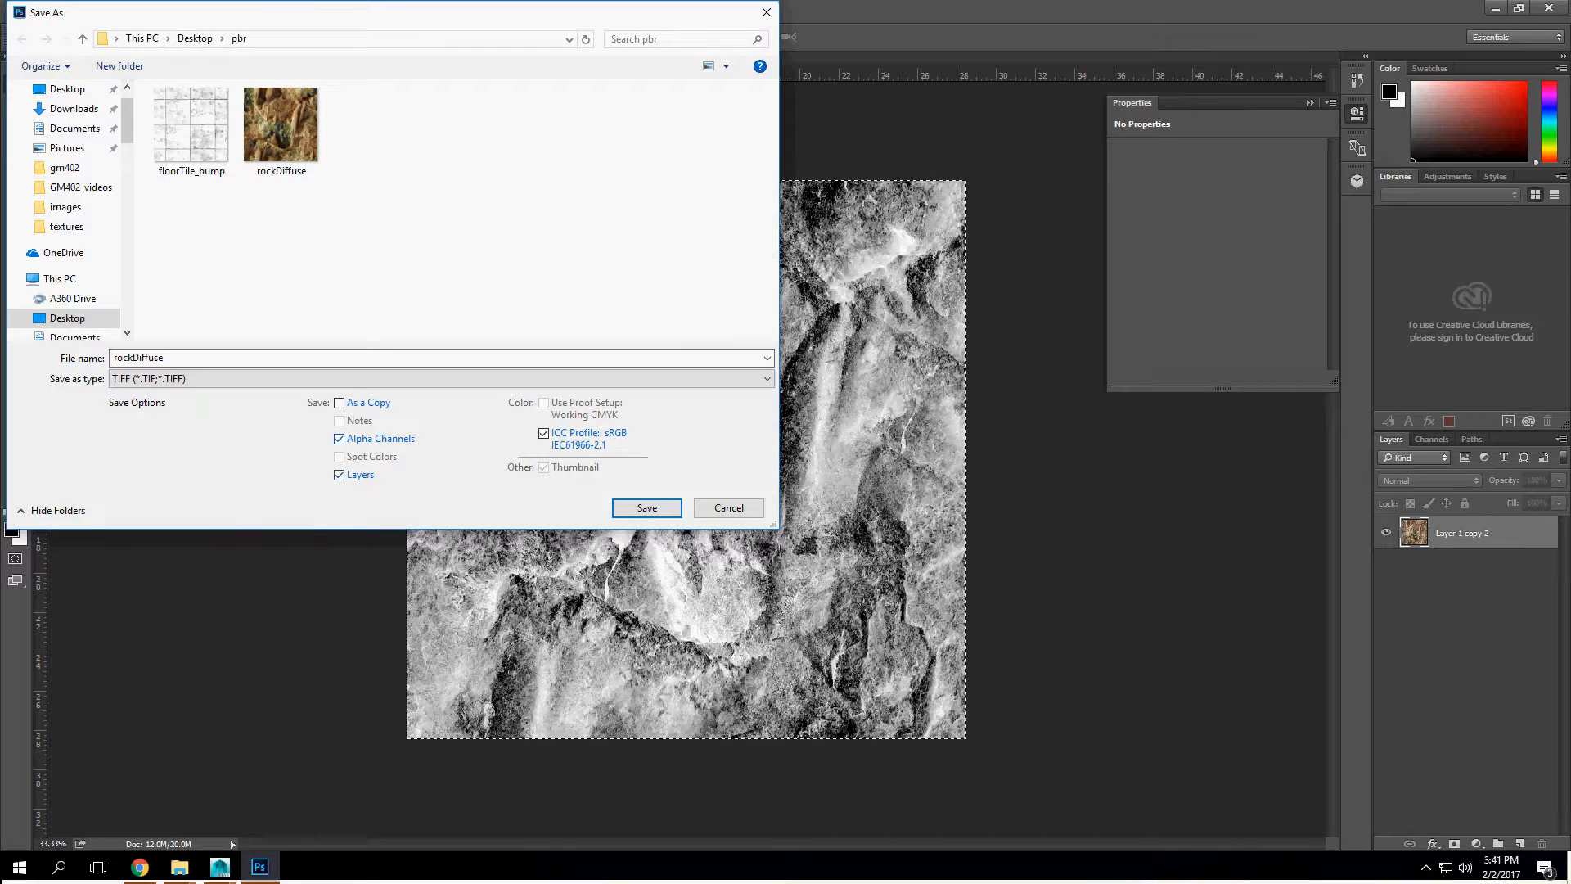
{"action": "left_click", "coordinate": [339, 475]}
{"action": "left_click", "coordinate": [116, 358]}
{"action": "key", "text": "shift+End"}
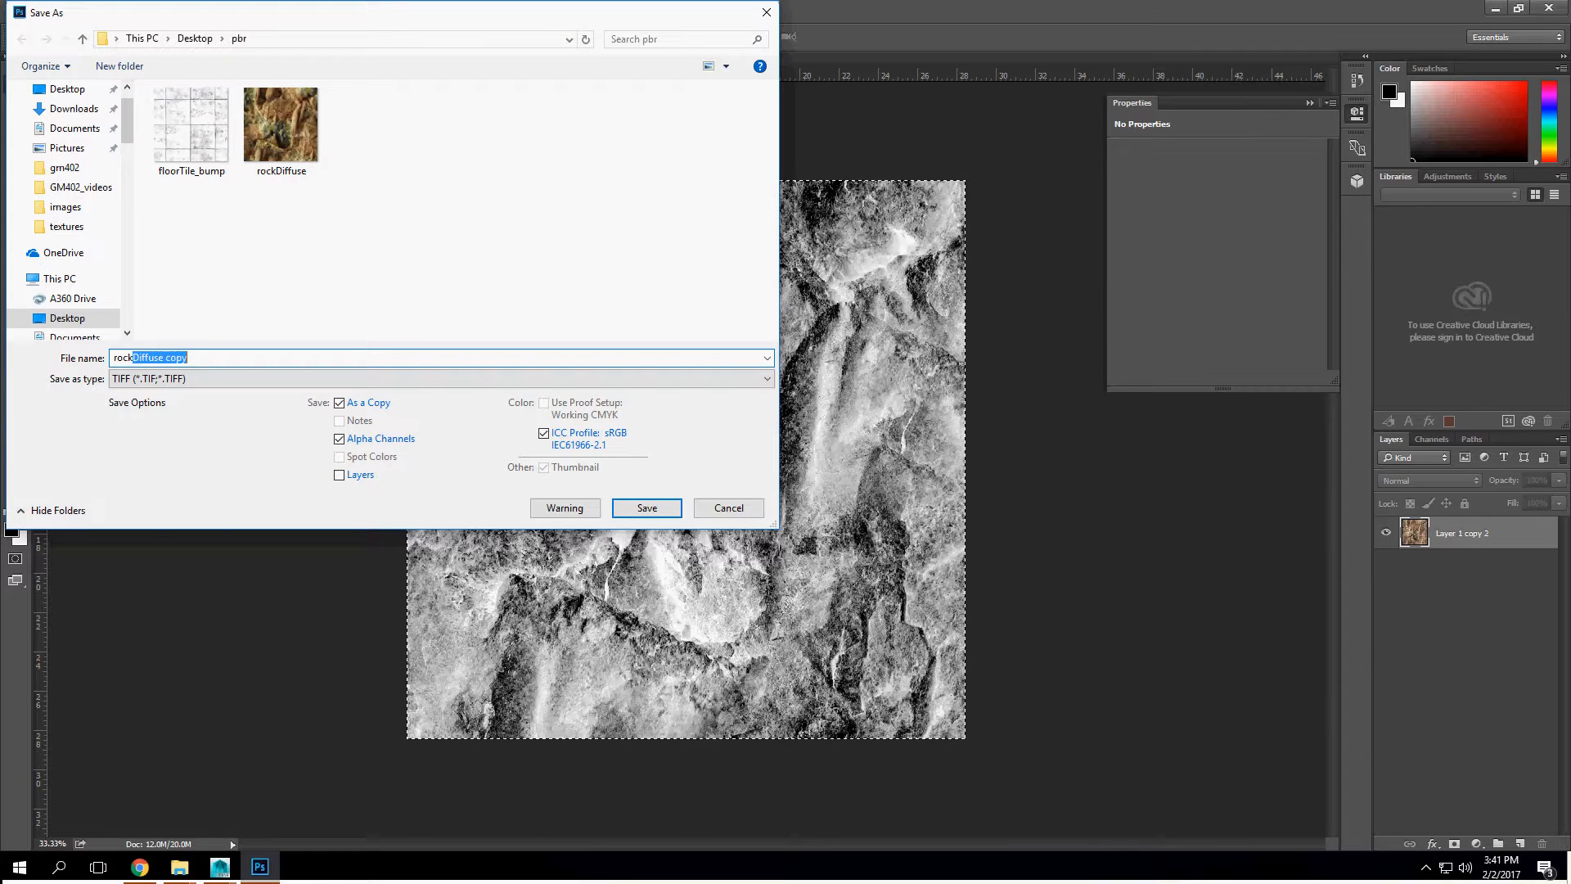
{"action": "type", "text": "Albedo"}
{"action": "key", "text": "Return"}
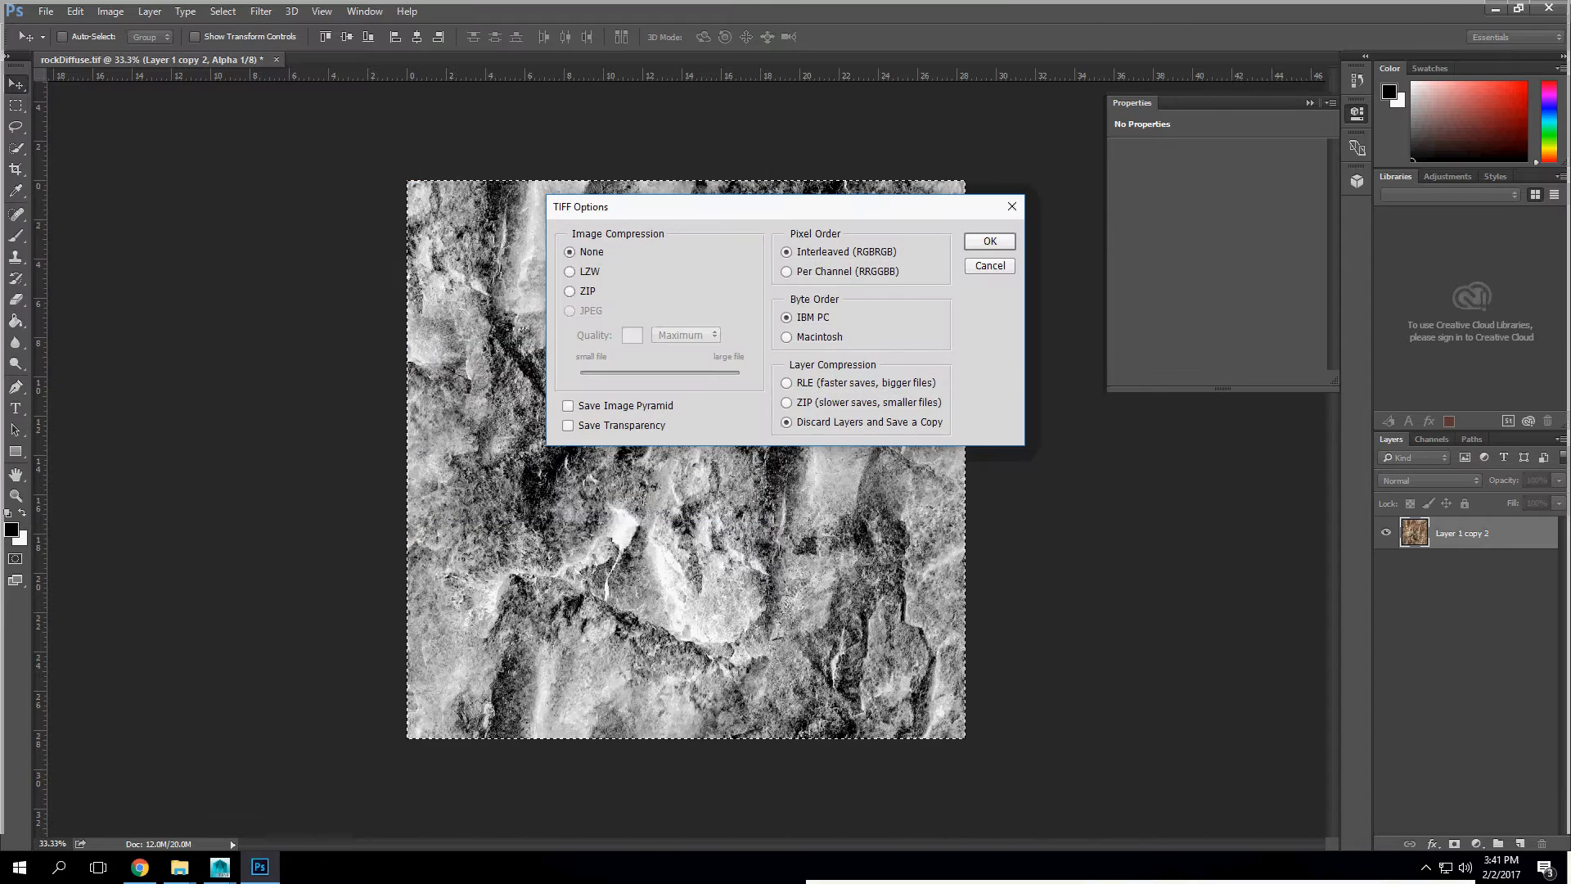
{"action": "key", "text": "Return"}
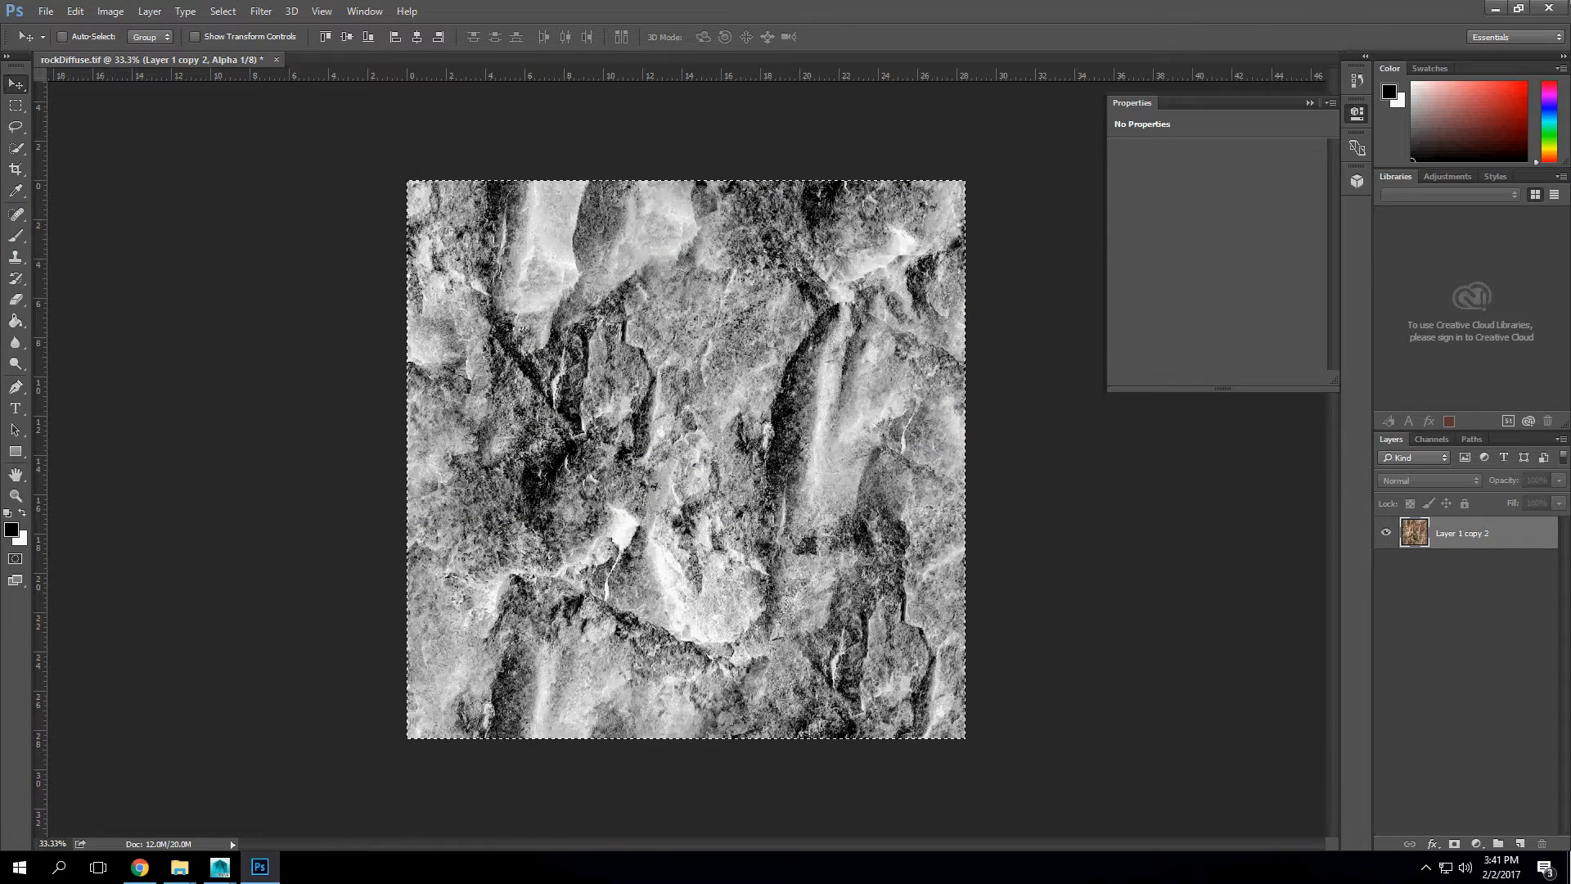
Step: Switch from the alpha channel back to the RGB composite channel
{"action": "left_click", "coordinate": [1432, 440]}
{"action": "key", "text": "ctrl+2"}
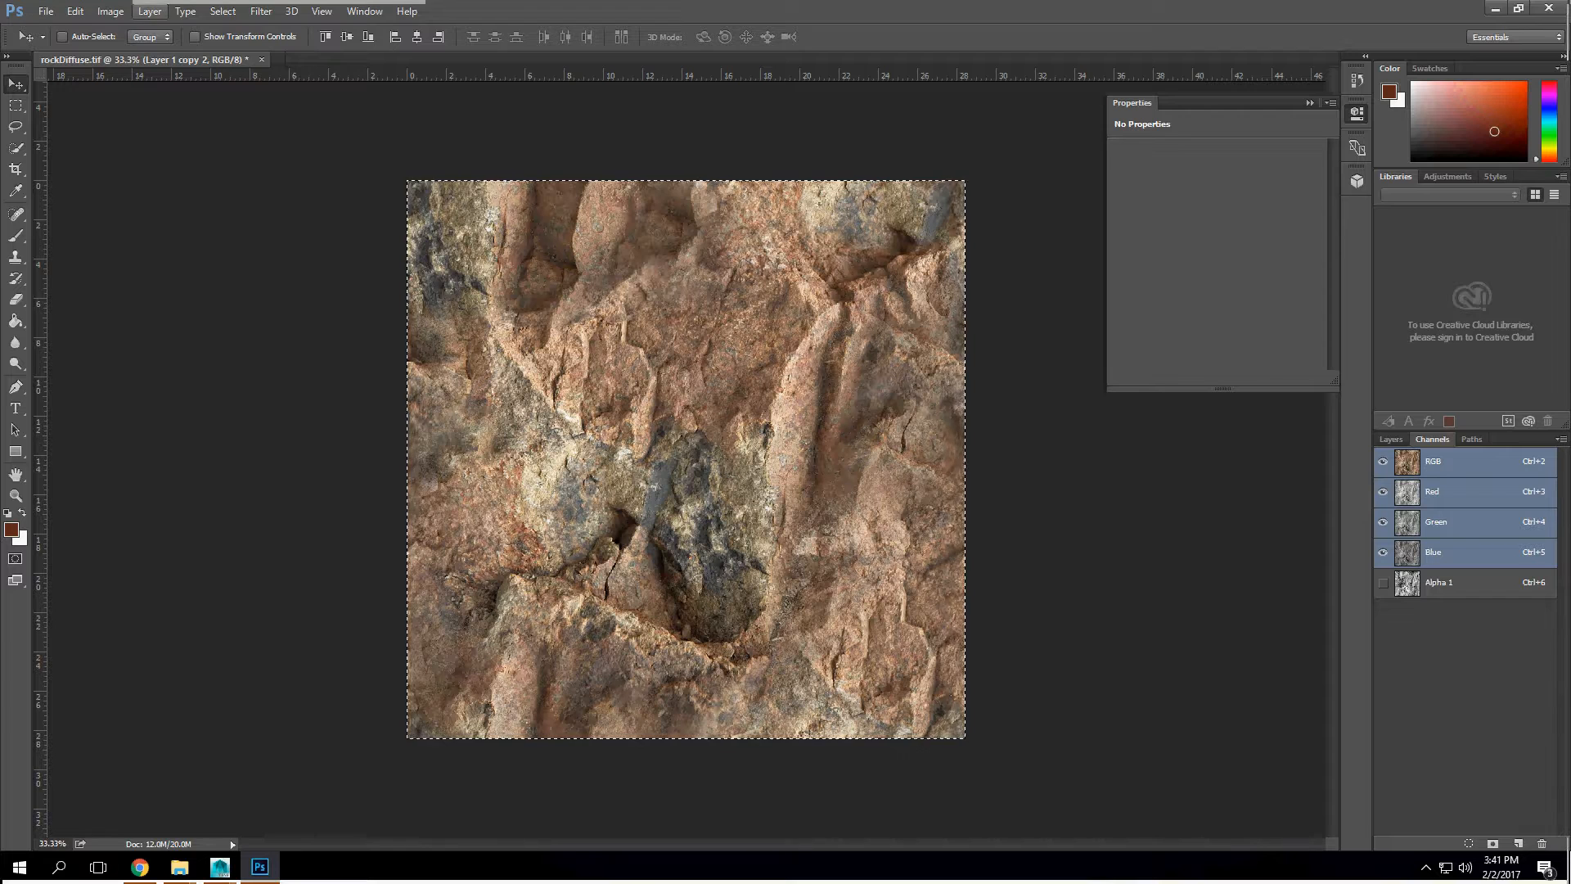
{"action": "left_click", "coordinate": [46, 12]}
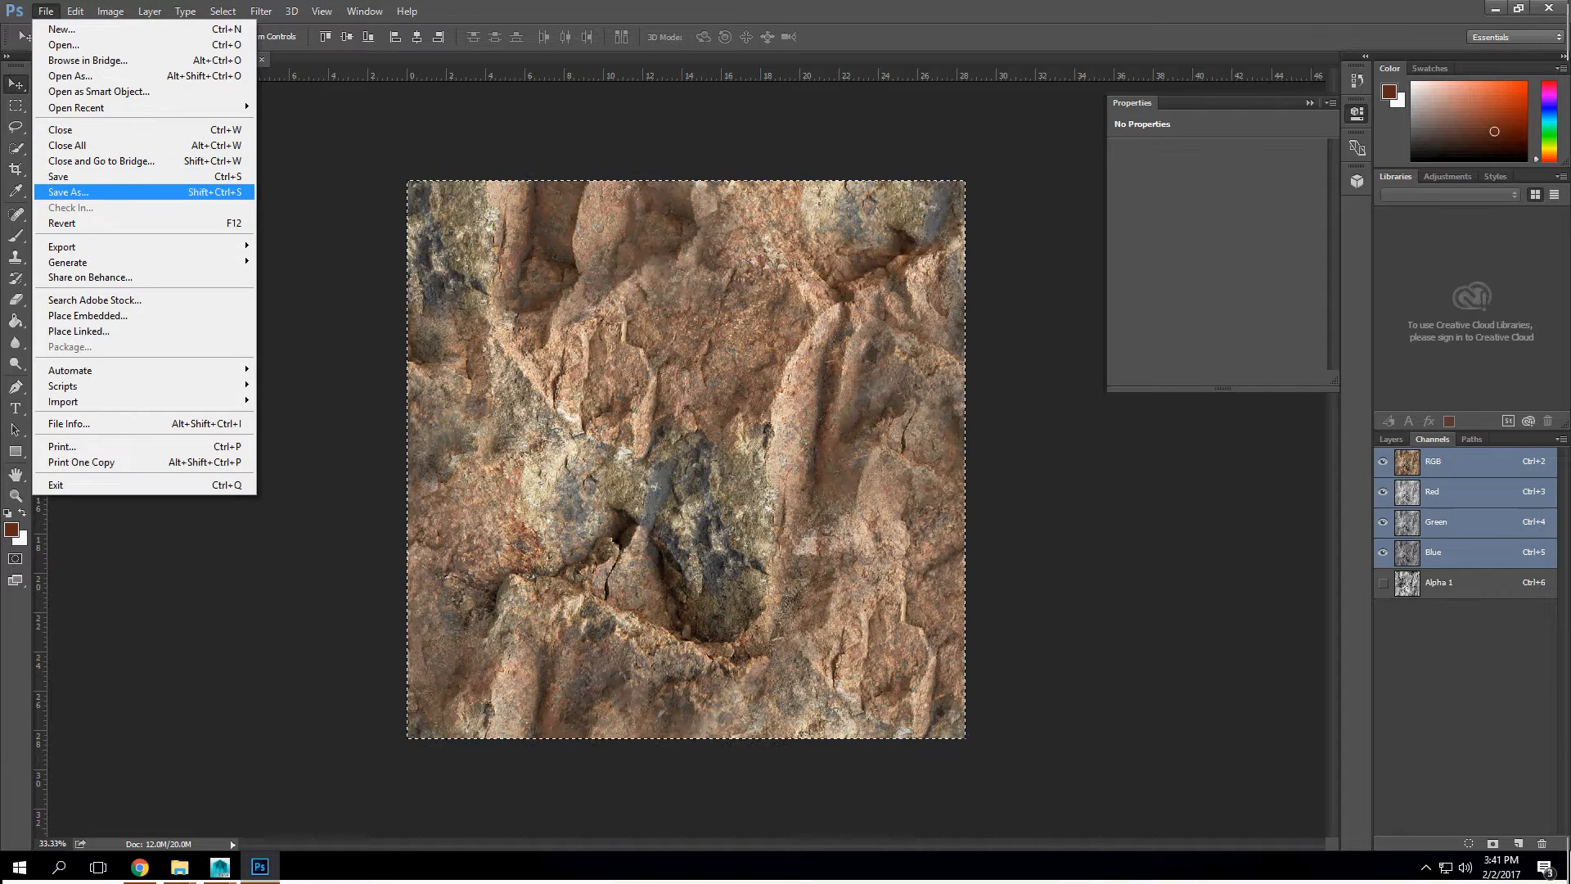
{"action": "left_click", "coordinate": [68, 192]}
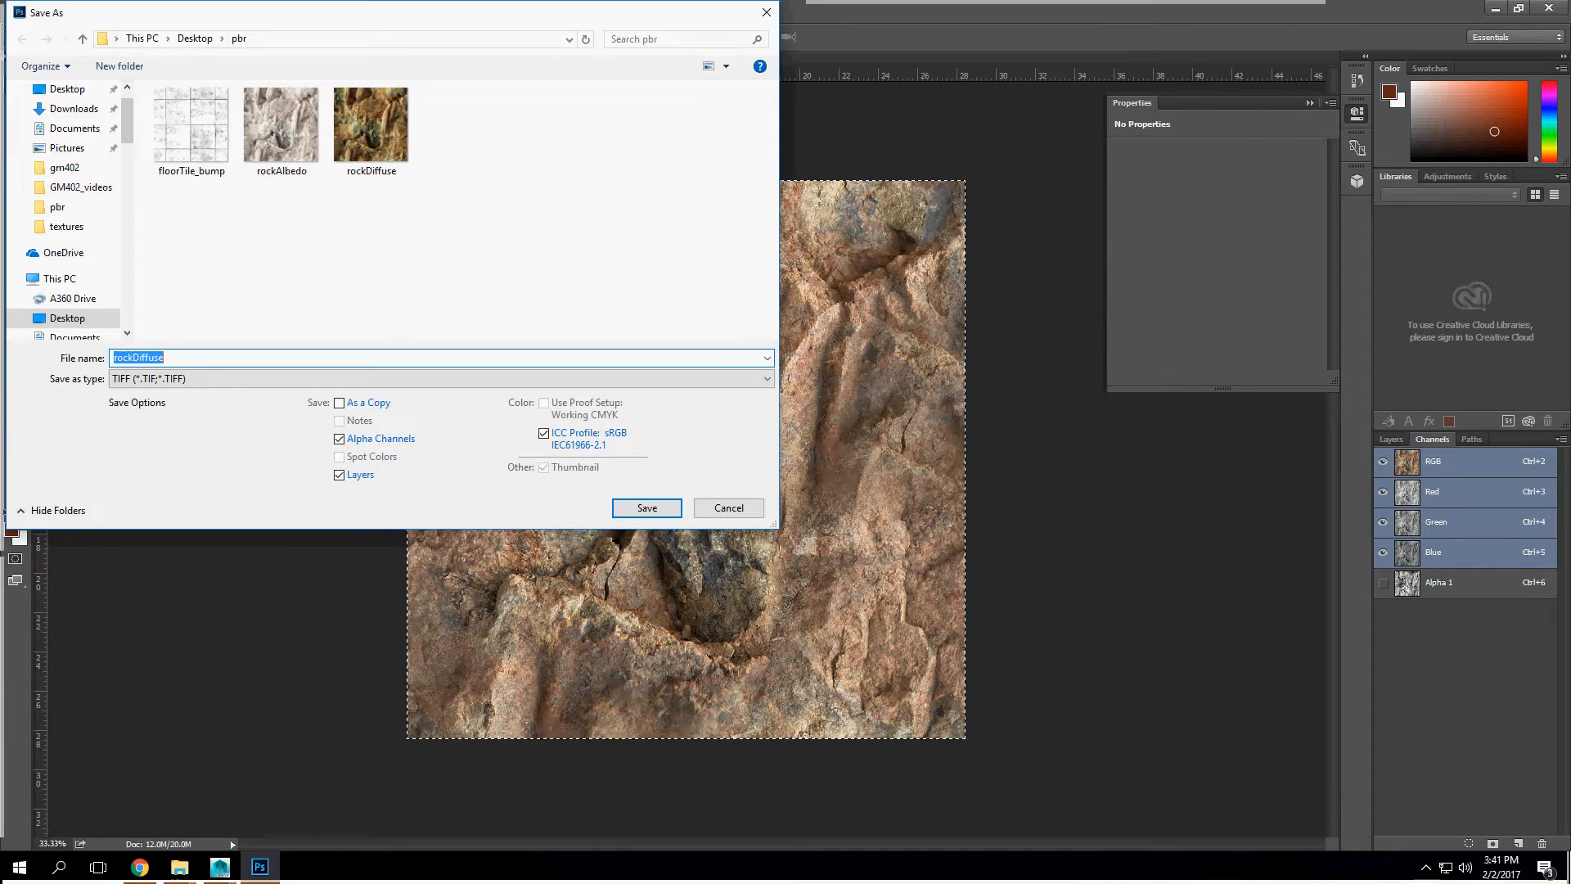
{"action": "key", "text": "Return"}
Step: Try generating a bump map from the merged rock layer
{"action": "left_click", "coordinate": [1391, 439]}
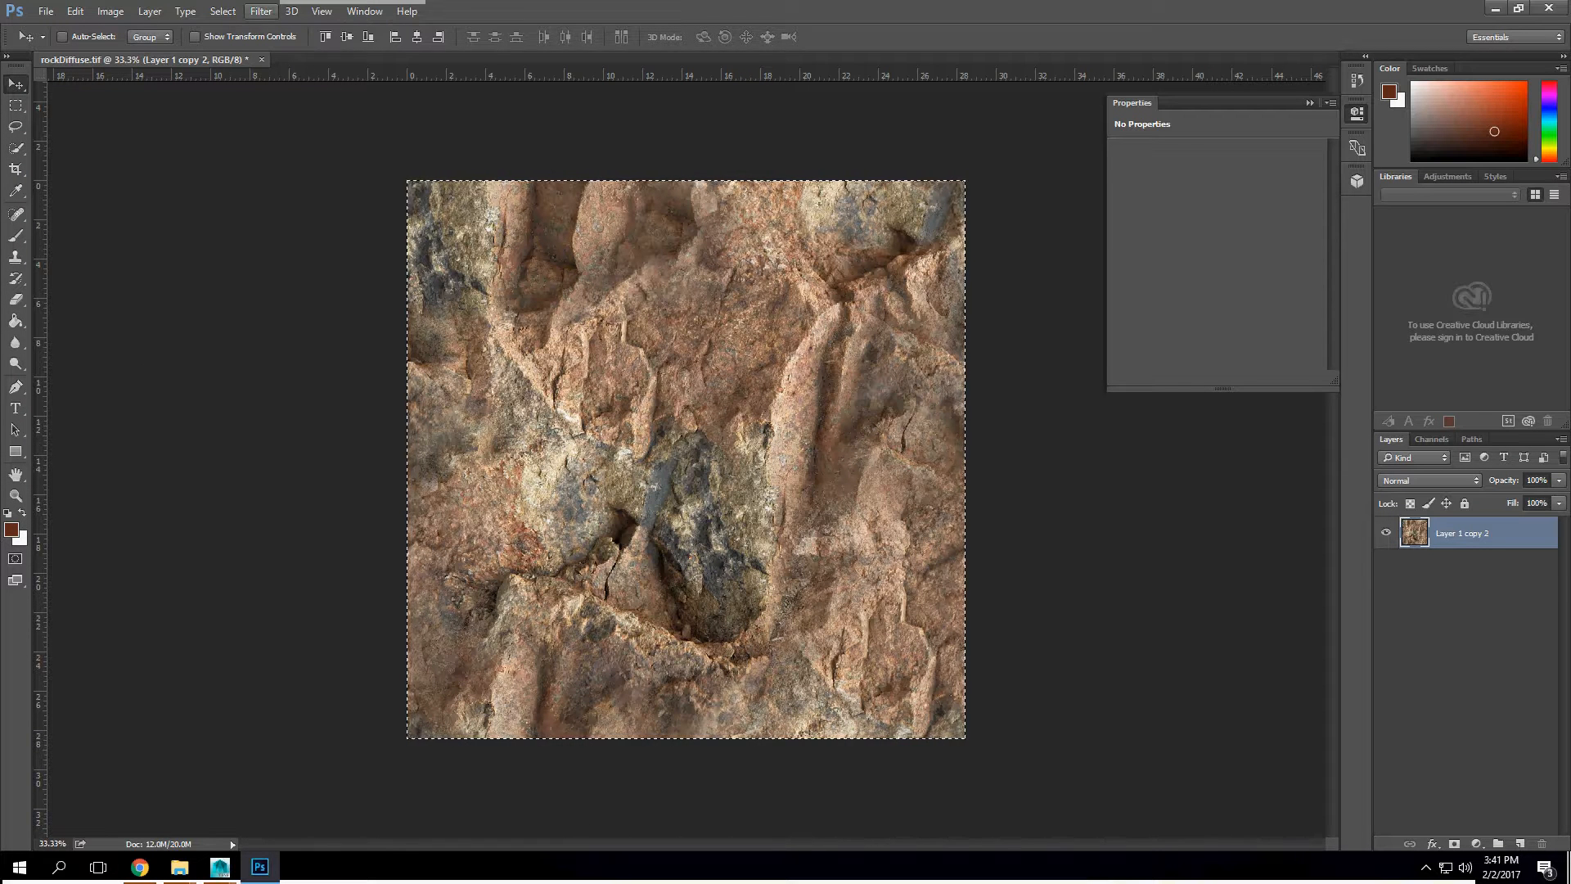
{"action": "left_click", "coordinate": [261, 11]}
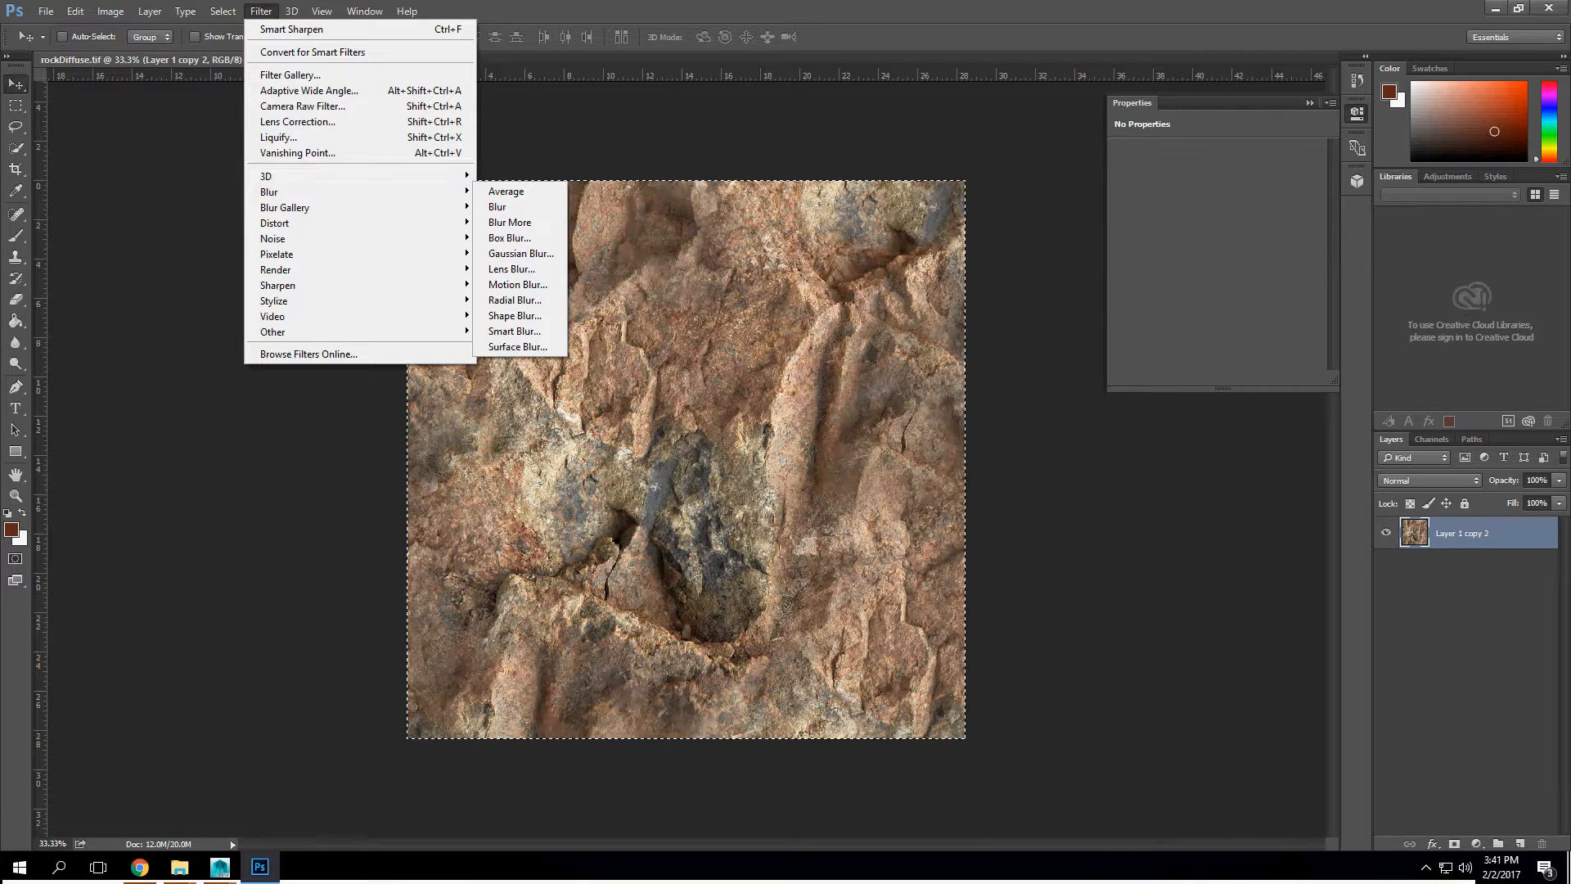
{"action": "mouse_move", "coordinate": [270, 176]}
{"action": "left_click", "coordinate": [527, 175]}
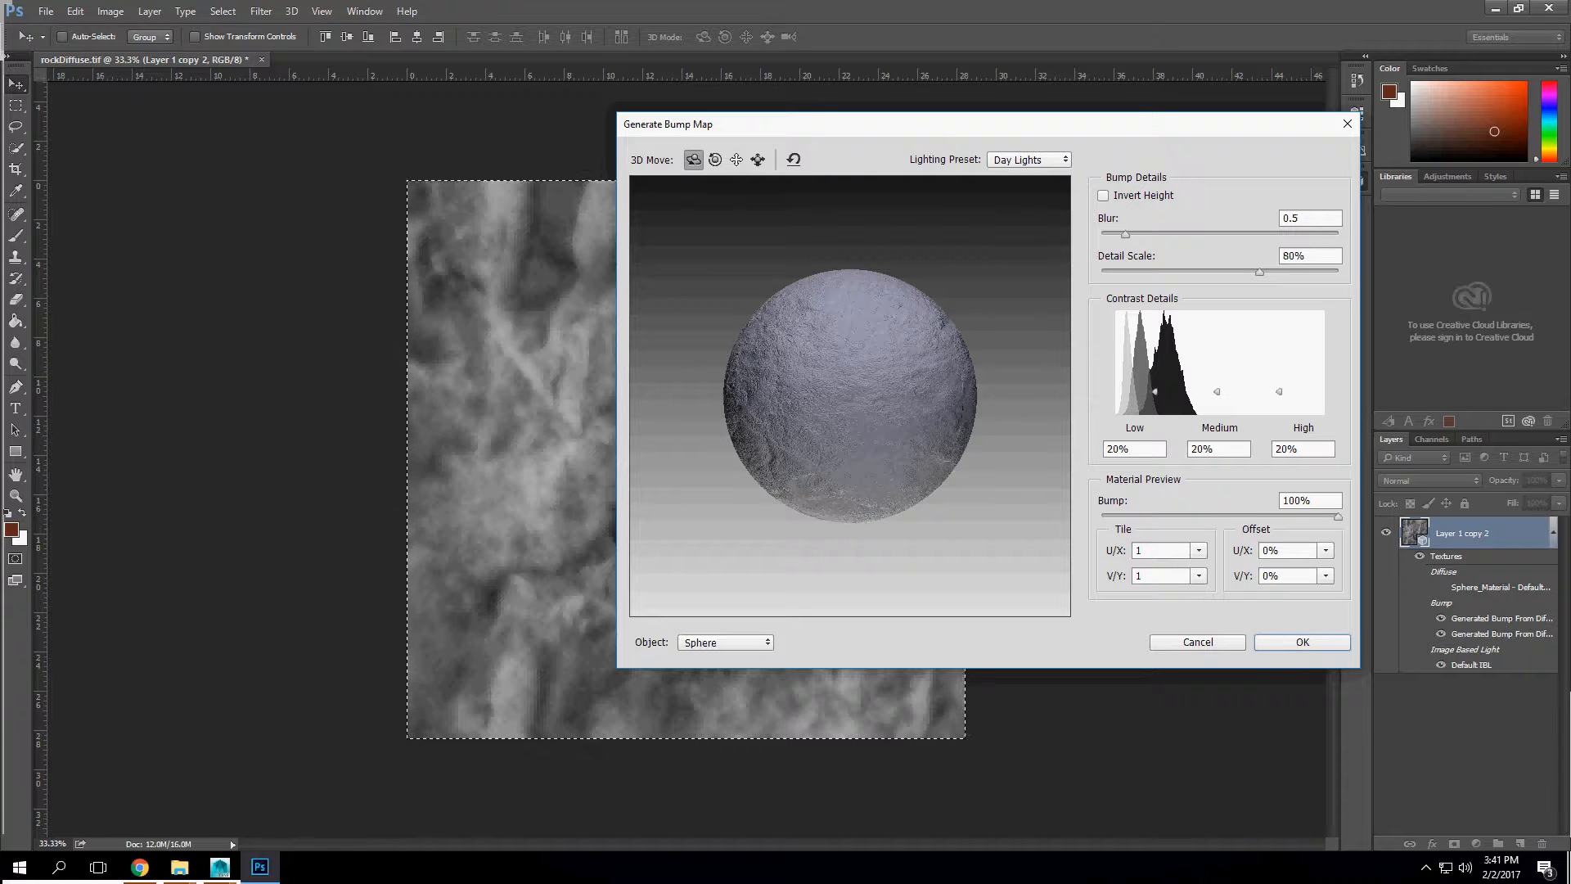
{"action": "left_click", "coordinate": [1347, 124]}
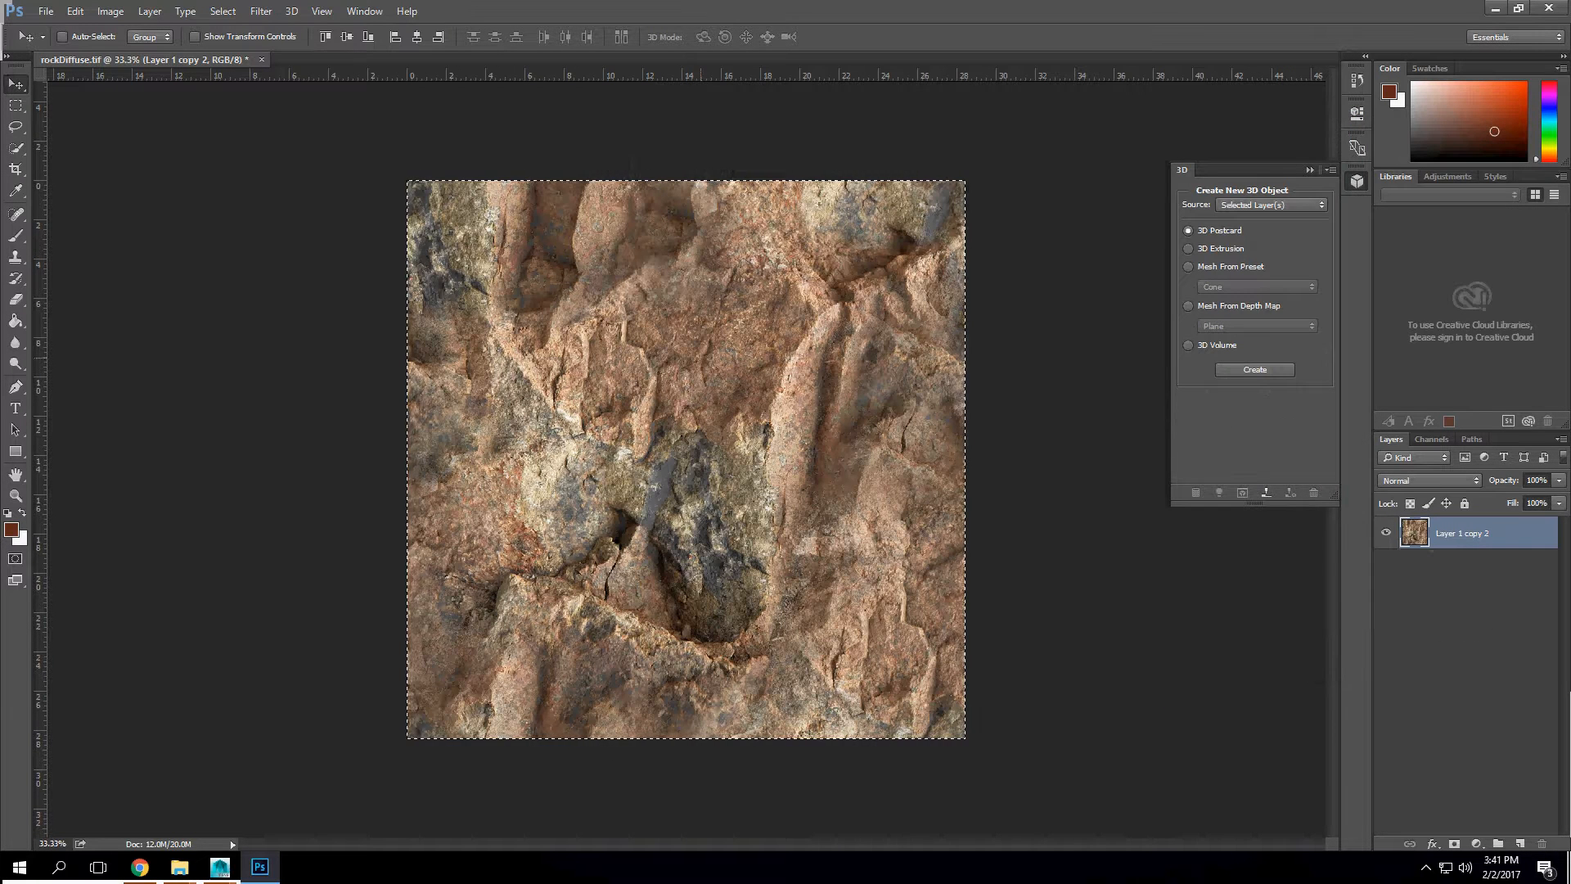
Step: Try the Generate Normal Map filter on the rock layer, rotating the sphere preview and switching the preview object to Cube
{"action": "left_click", "coordinate": [261, 11]}
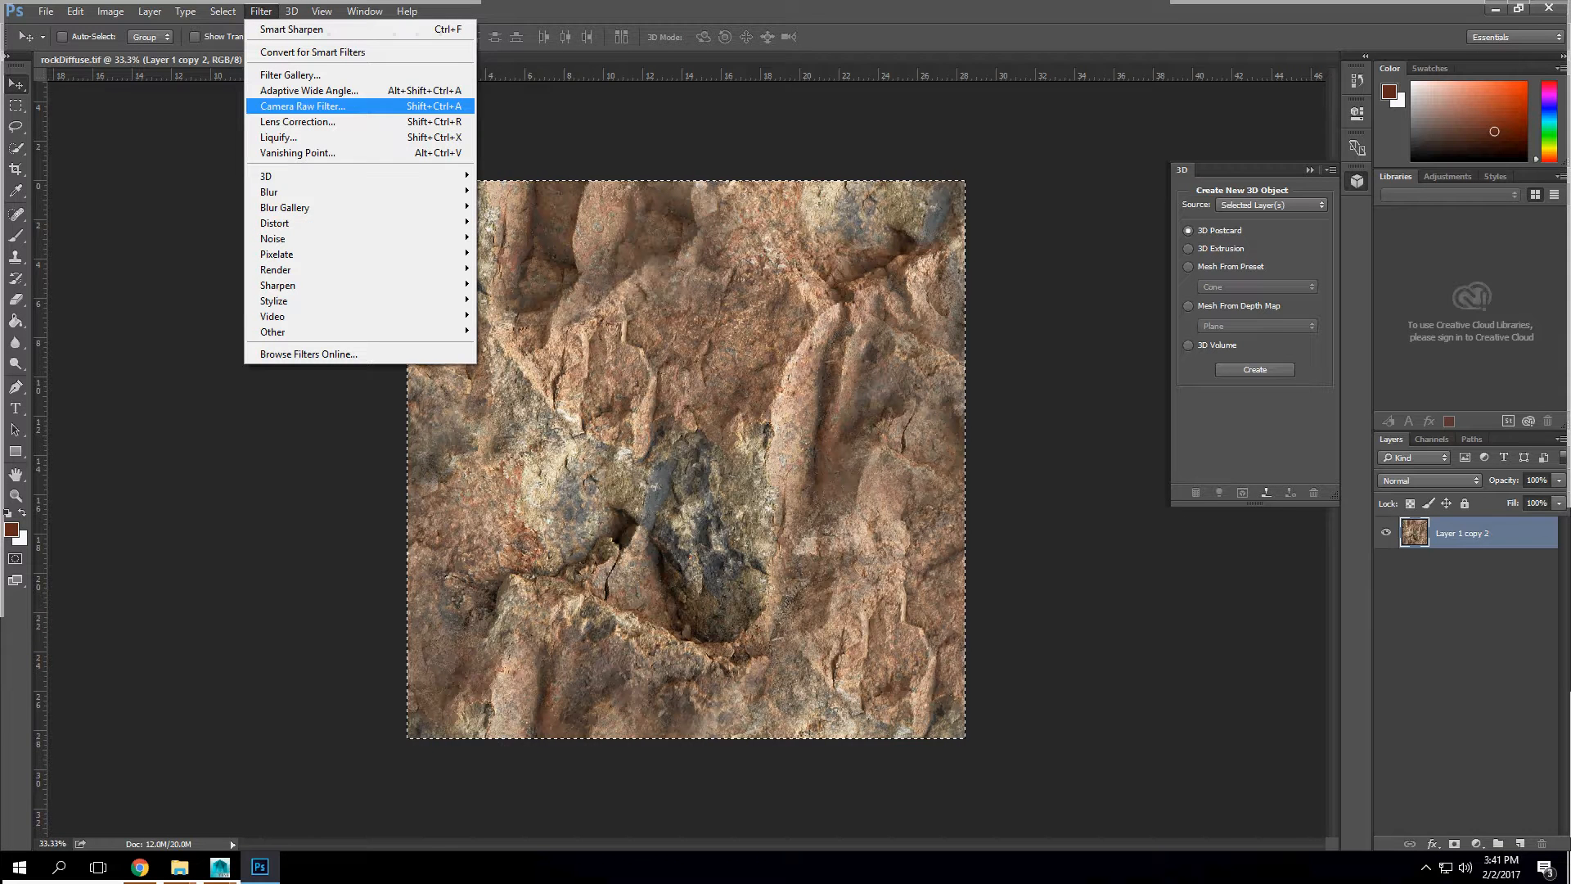
{"action": "mouse_move", "coordinate": [327, 176]}
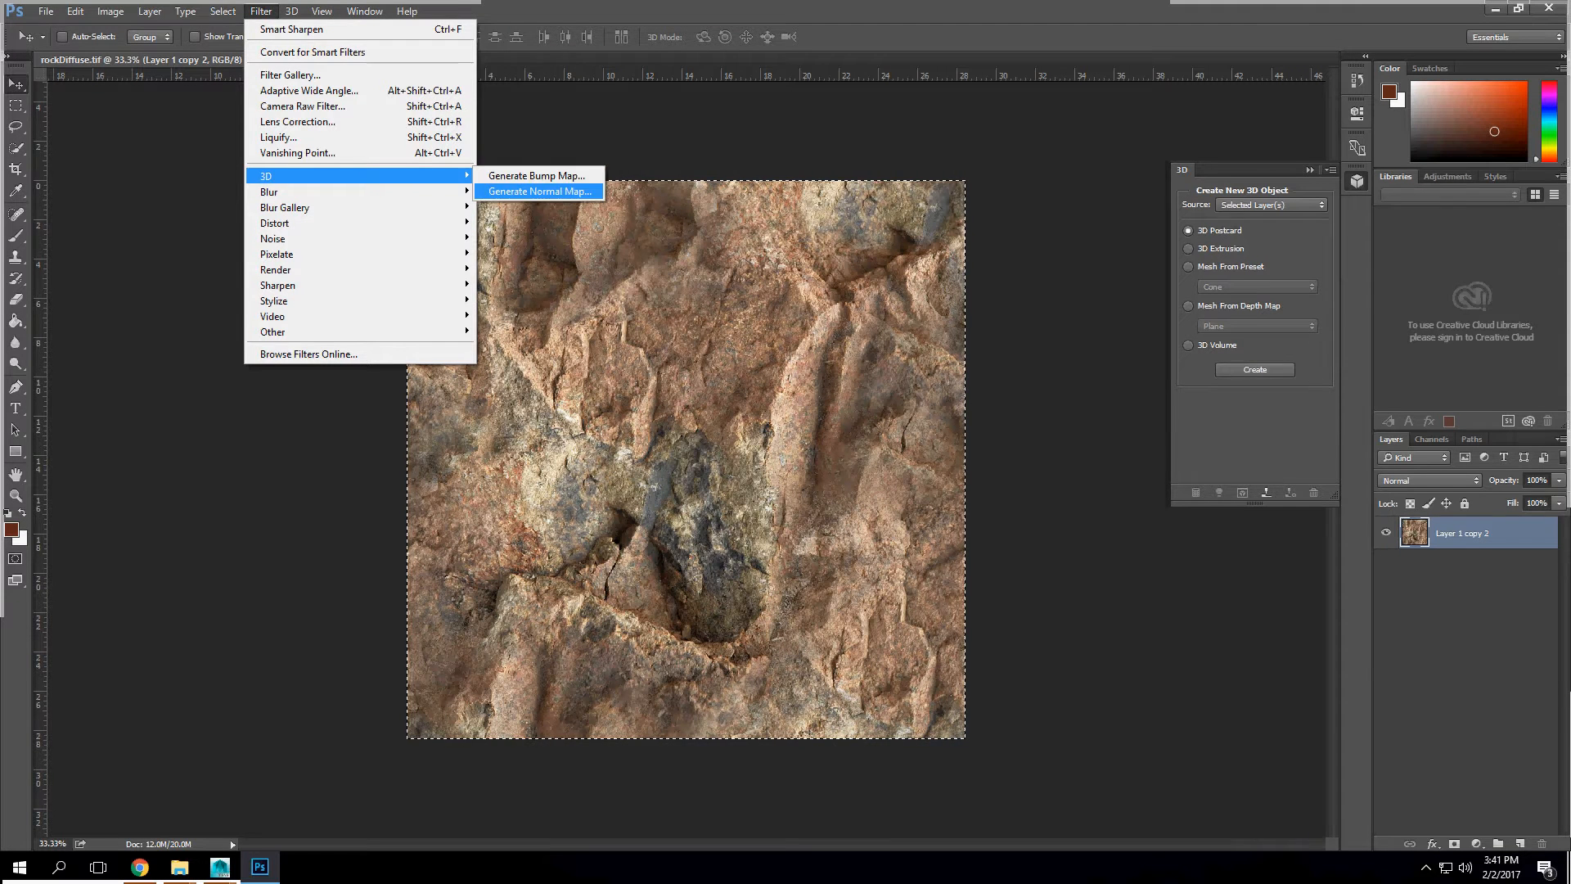
{"action": "left_click", "coordinate": [539, 191]}
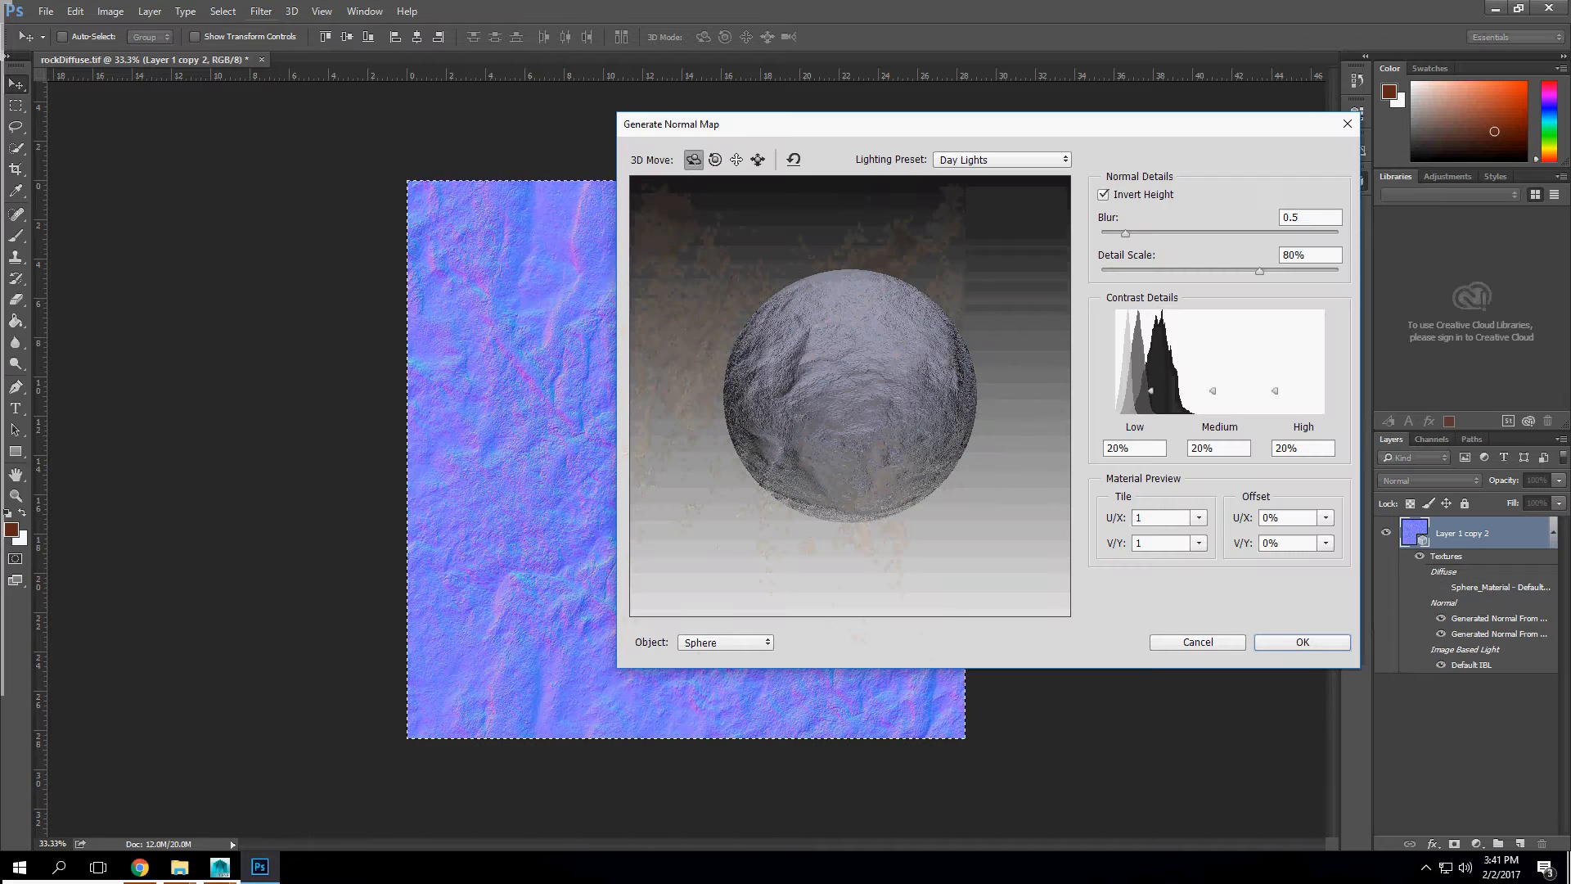
{"action": "left_click_drag", "start_coordinate": [835, 401], "coordinate": [892, 372]}
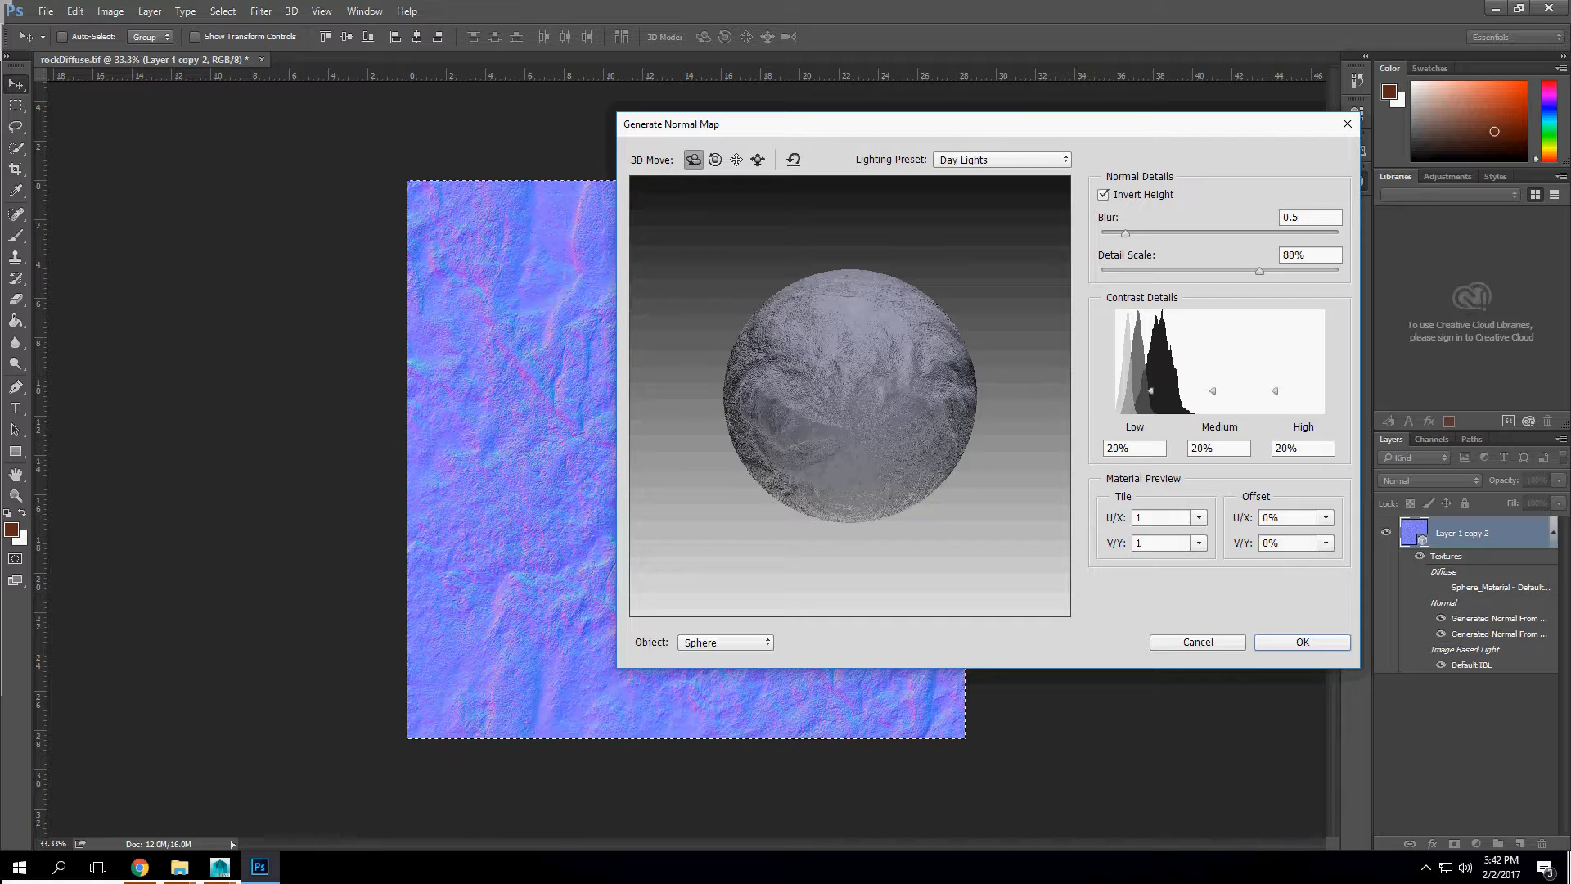
{"action": "left_click_drag", "start_coordinate": [827, 393], "coordinate": [872, 434]}
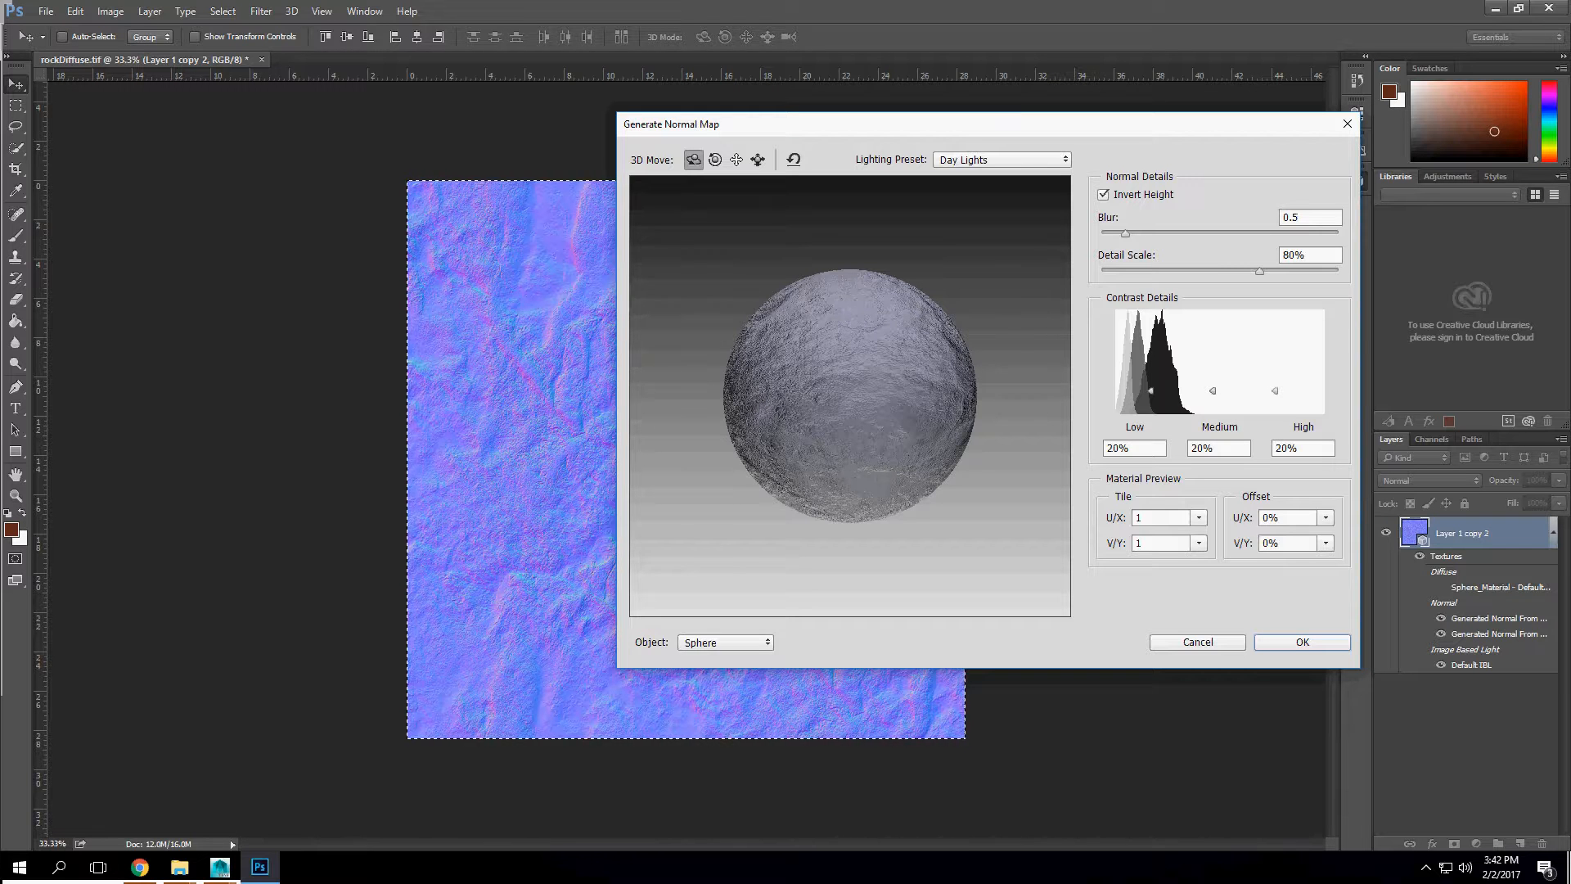
{"action": "left_click", "coordinate": [725, 641]}
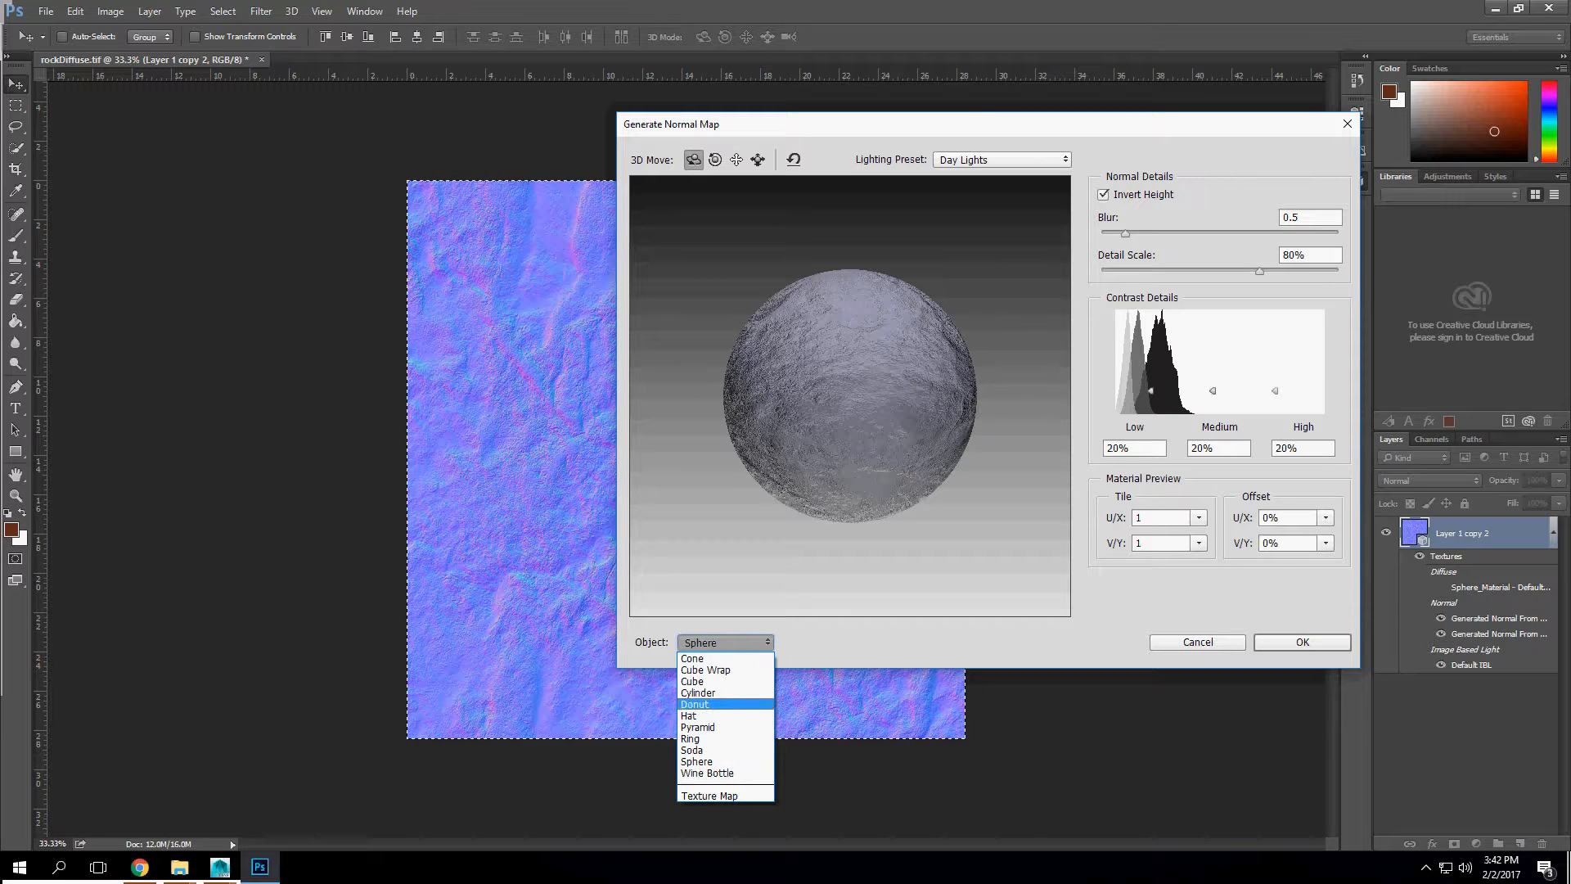
{"action": "left_click", "coordinate": [693, 680]}
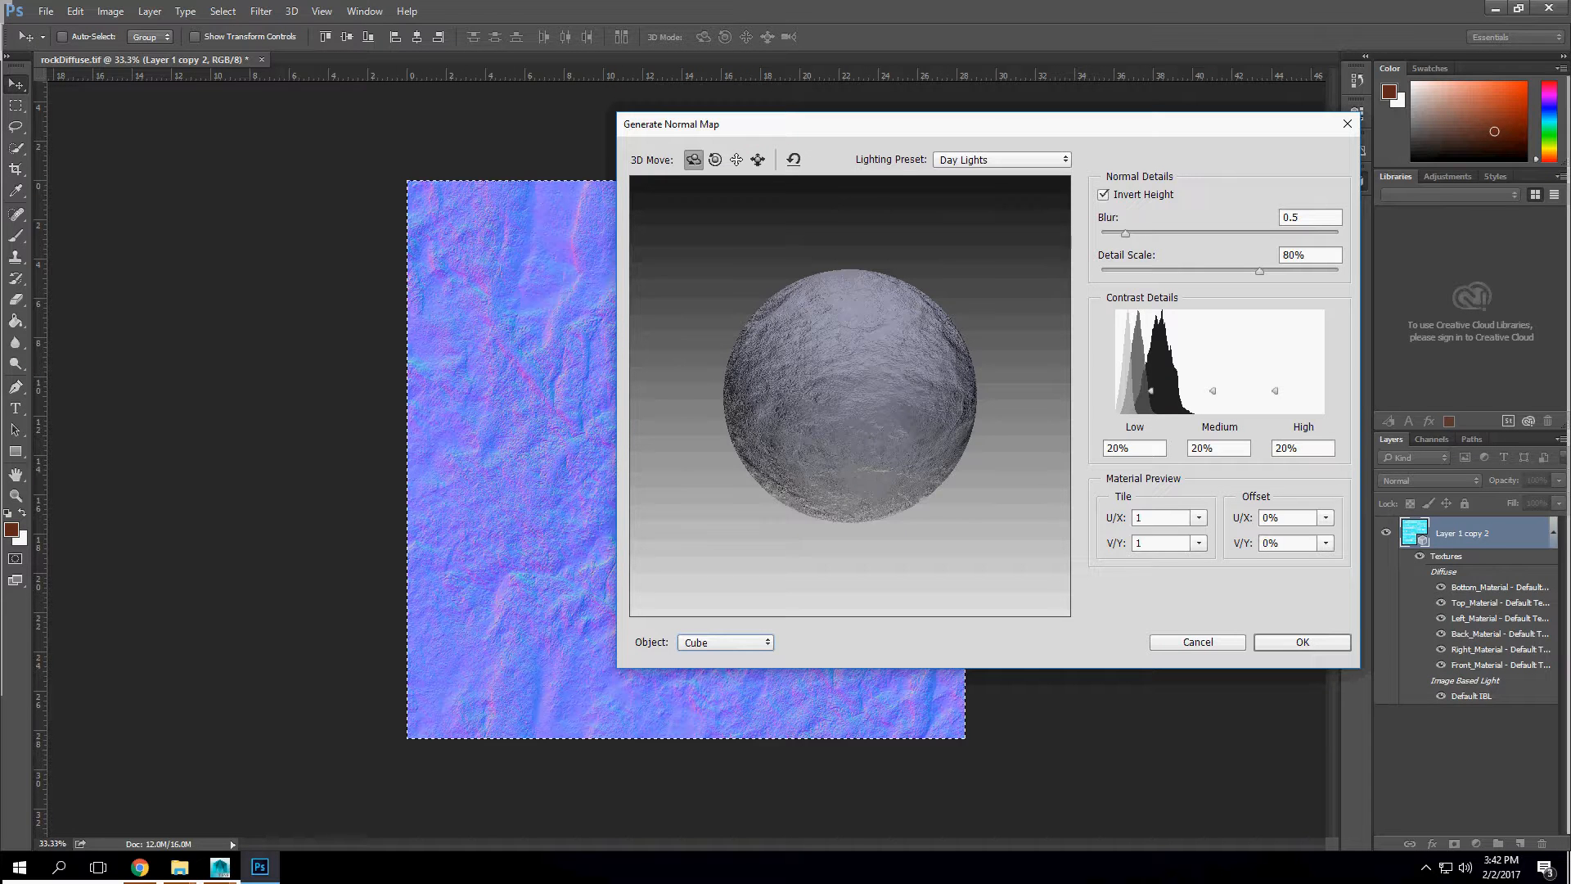
Step: Compare the normal map with and without Invert Height, apply it without the inversion, and undo the filter
{"action": "left_click", "coordinate": [1103, 195]}
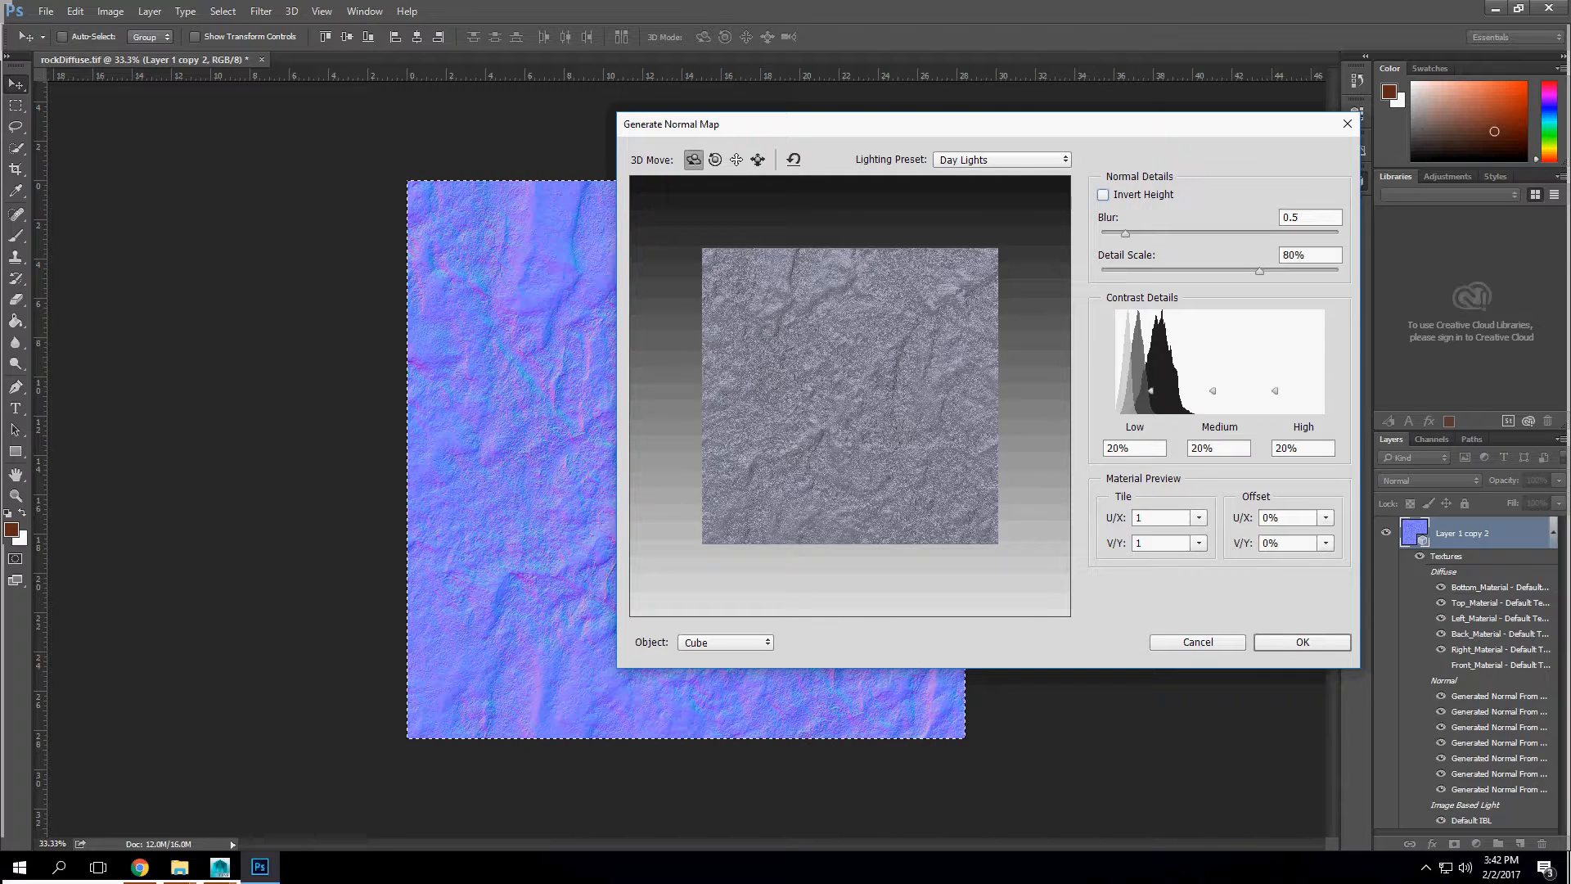
{"action": "left_click", "coordinate": [1103, 195]}
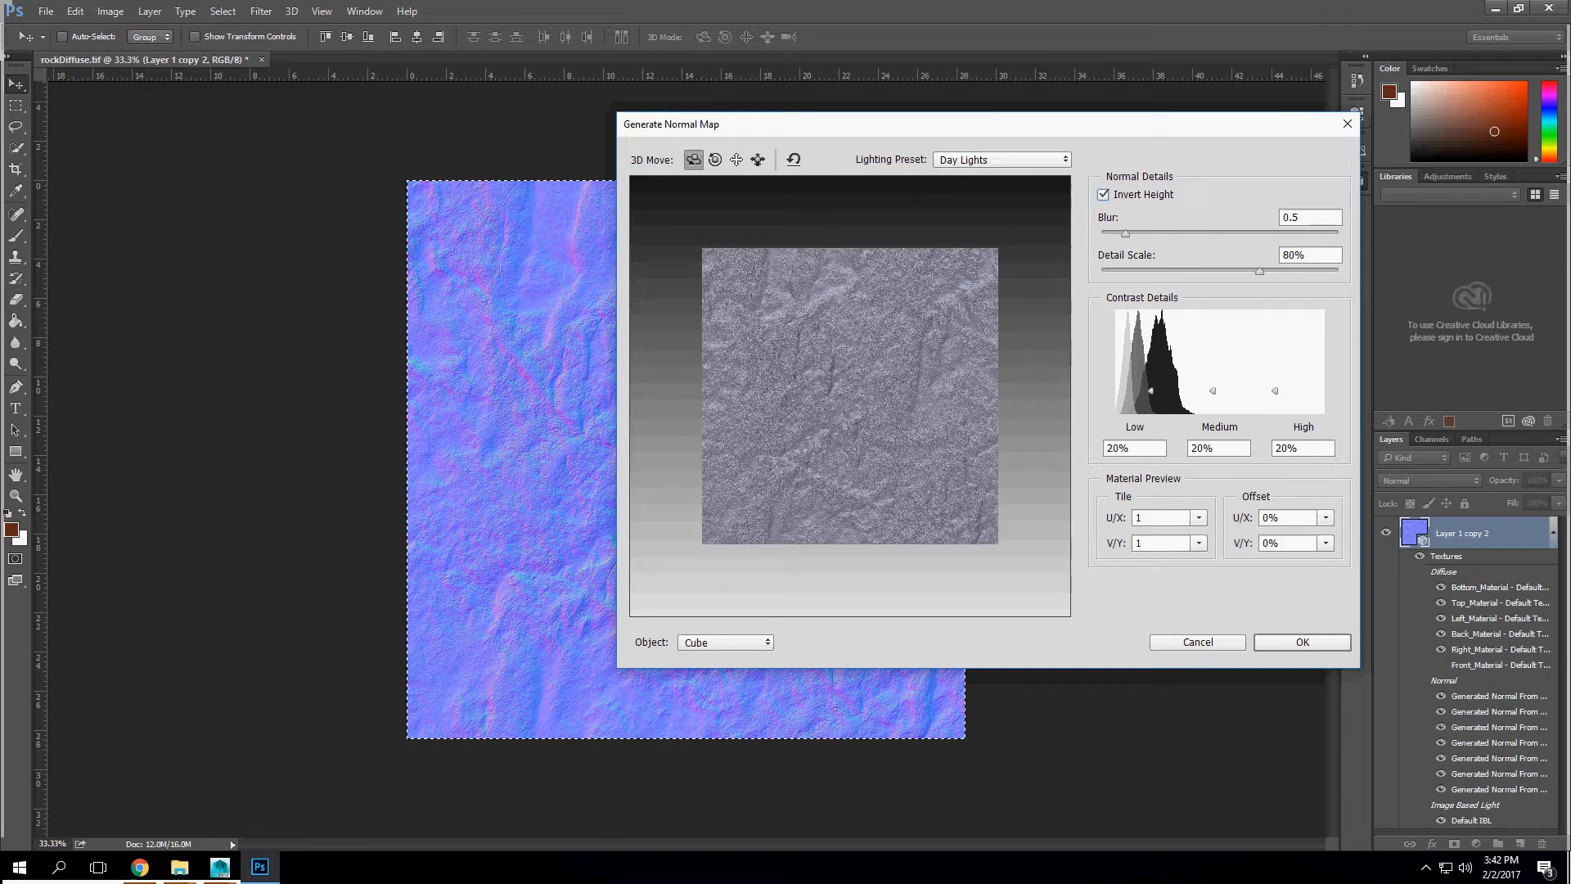
{"action": "left_click", "coordinate": [1103, 195]}
{"action": "left_click", "coordinate": [1309, 640]}
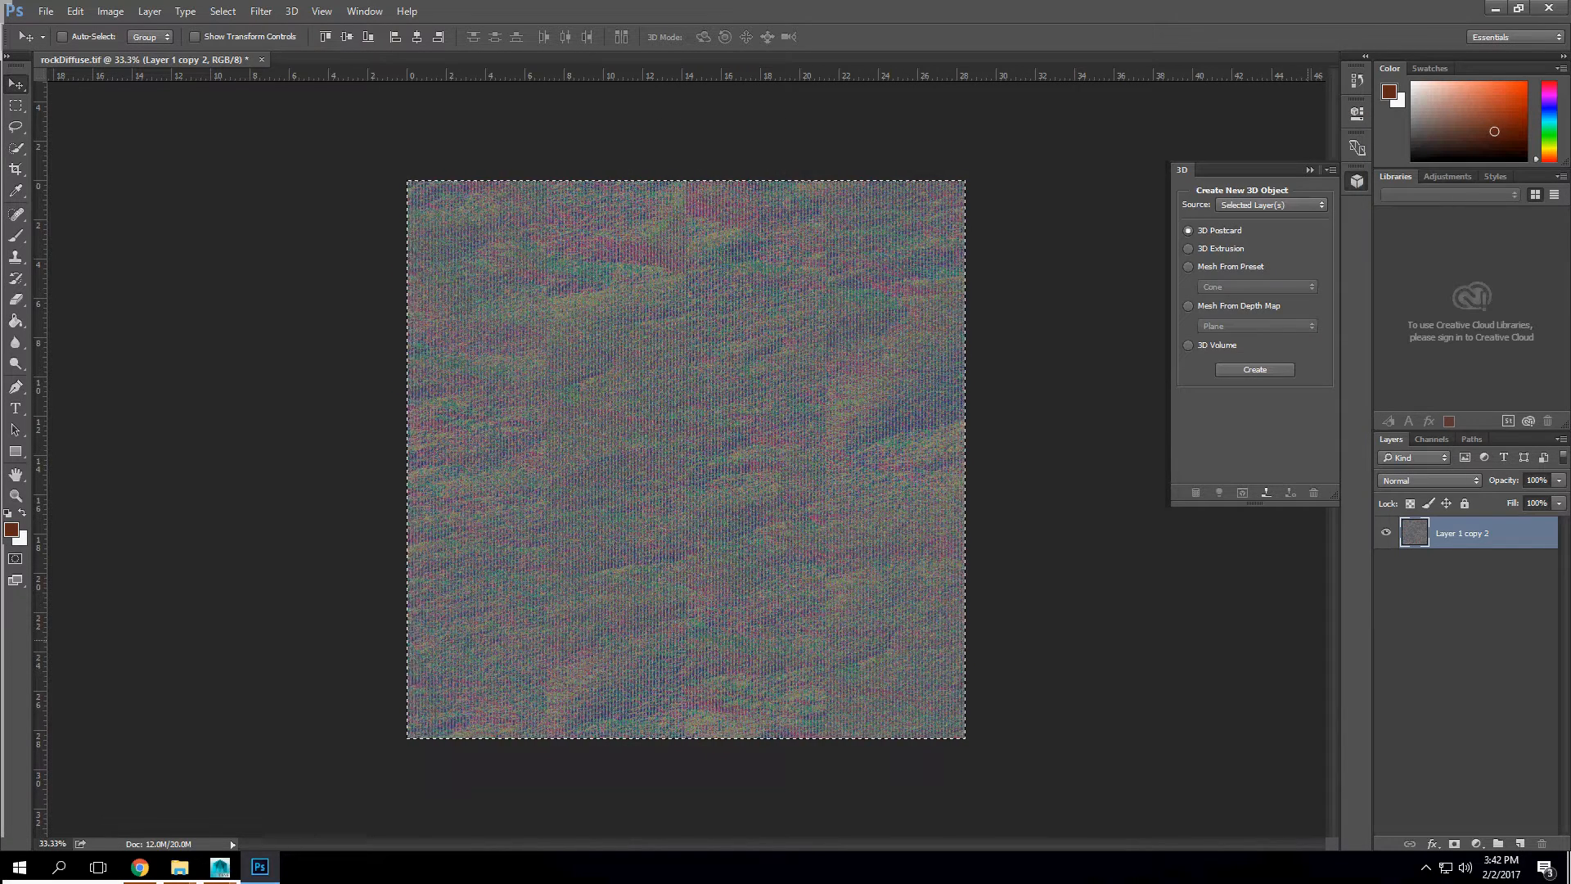
{"action": "key", "text": "ctrl+z"}
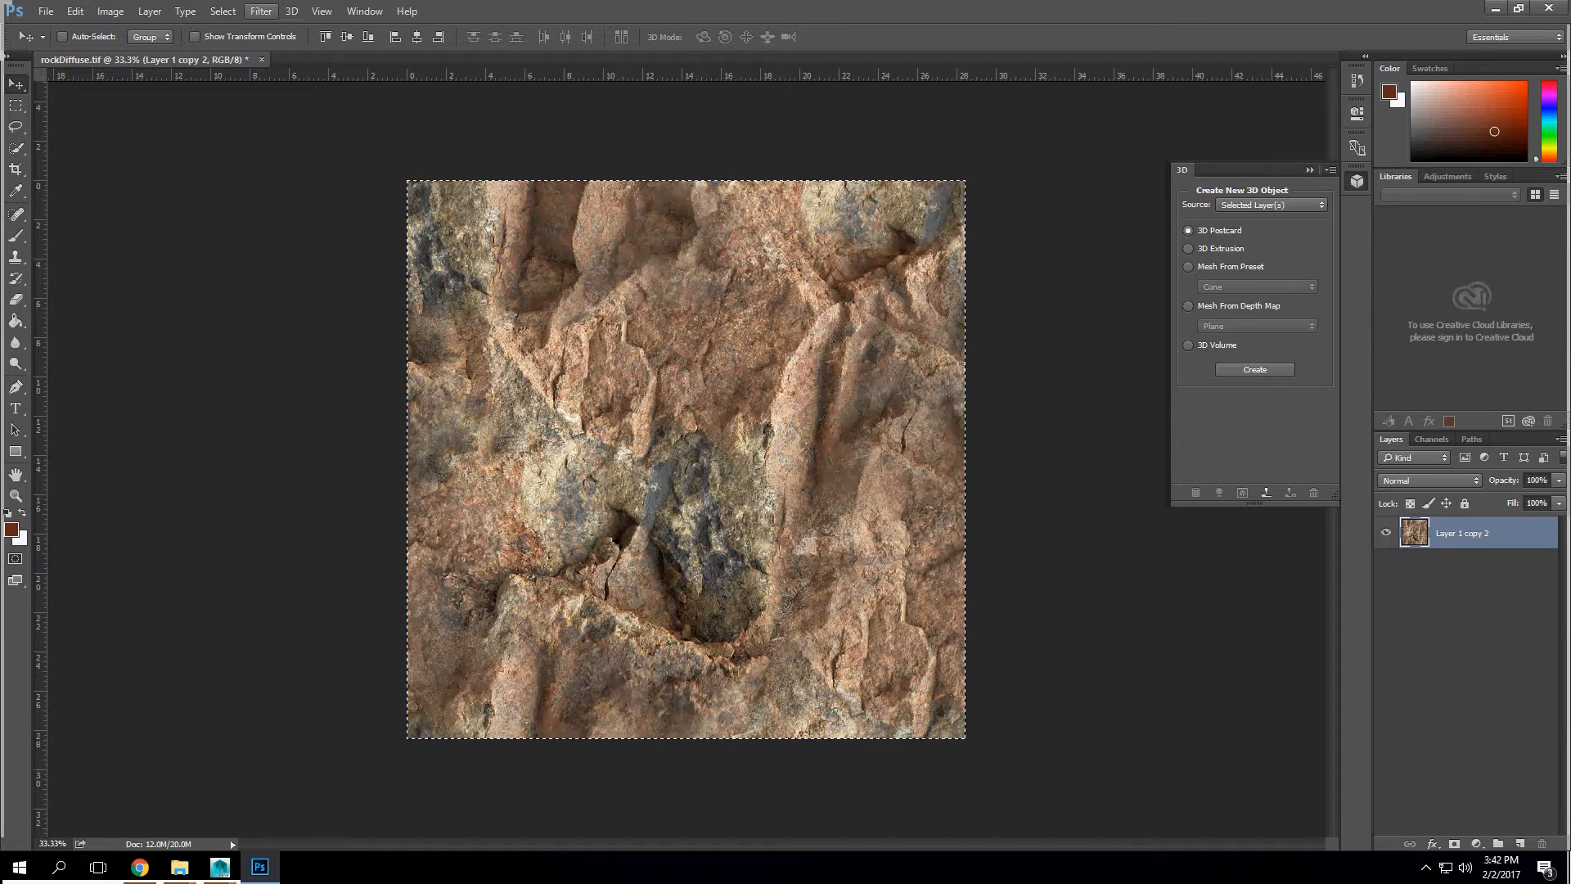
Step: Try generating a bump map from the rock layer with 0.5 blur and 80% detail scale, and undo it
{"action": "left_click", "coordinate": [261, 10]}
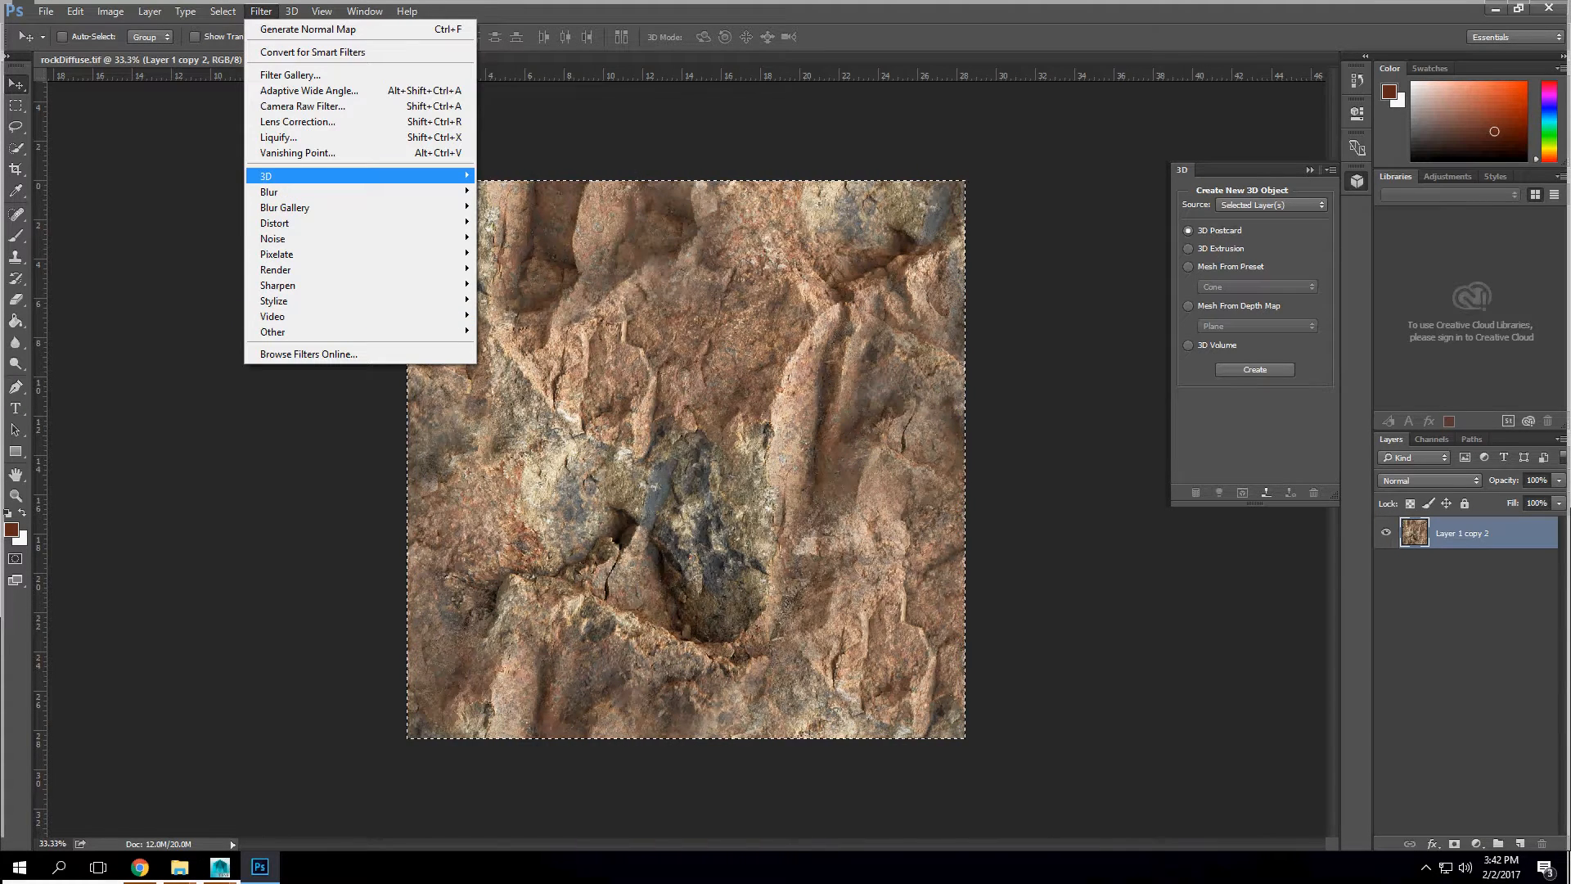
{"action": "mouse_move", "coordinate": [319, 176]}
{"action": "left_click", "coordinate": [546, 175]}
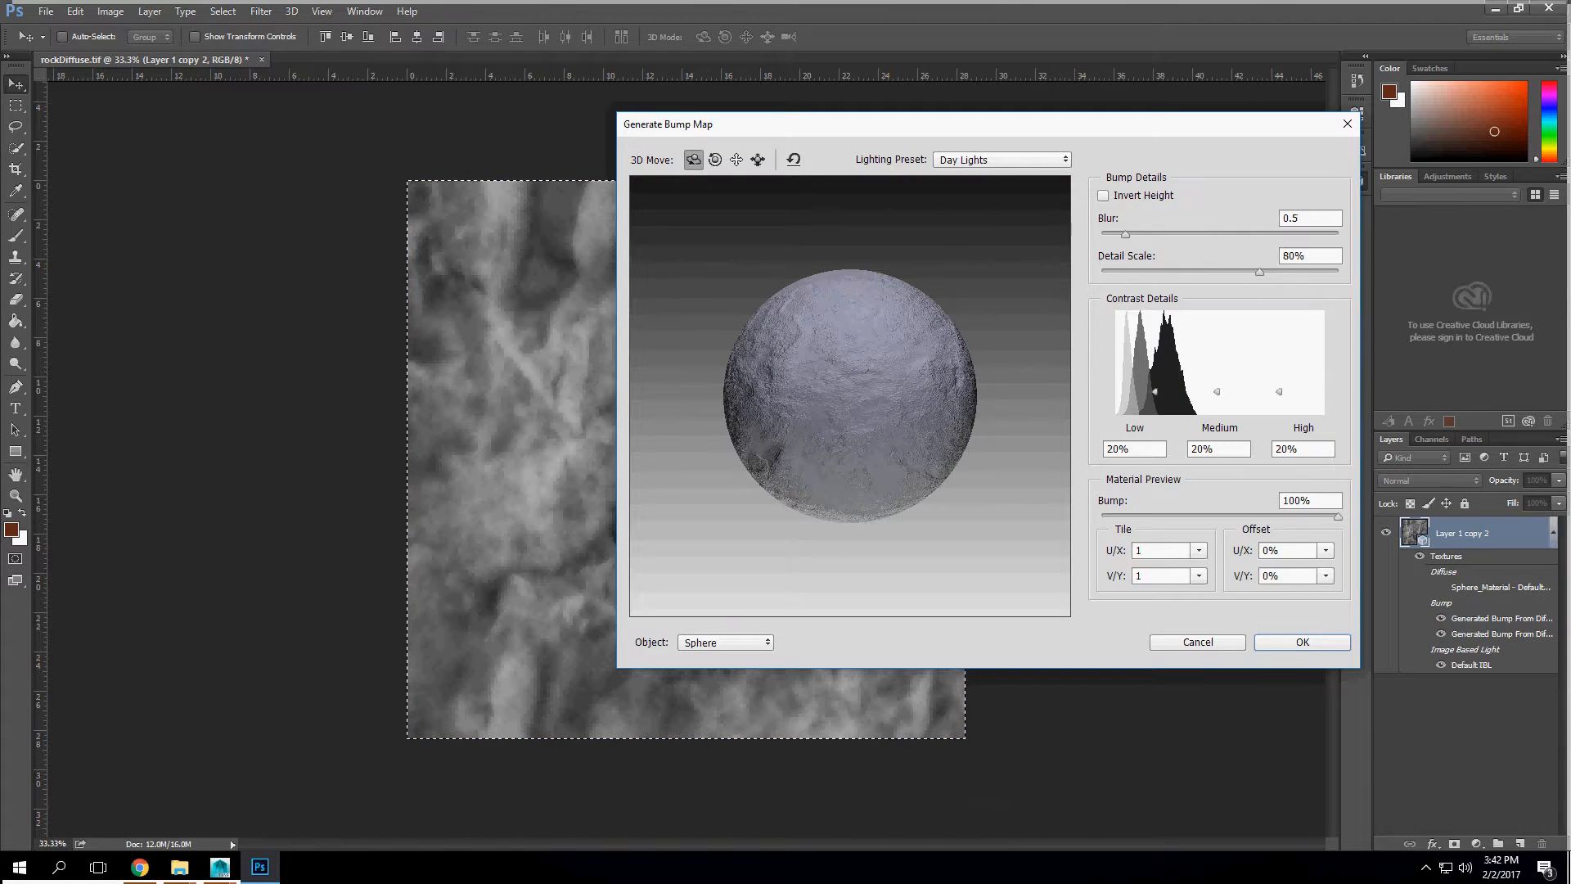
{"action": "left_click", "coordinate": [1302, 643]}
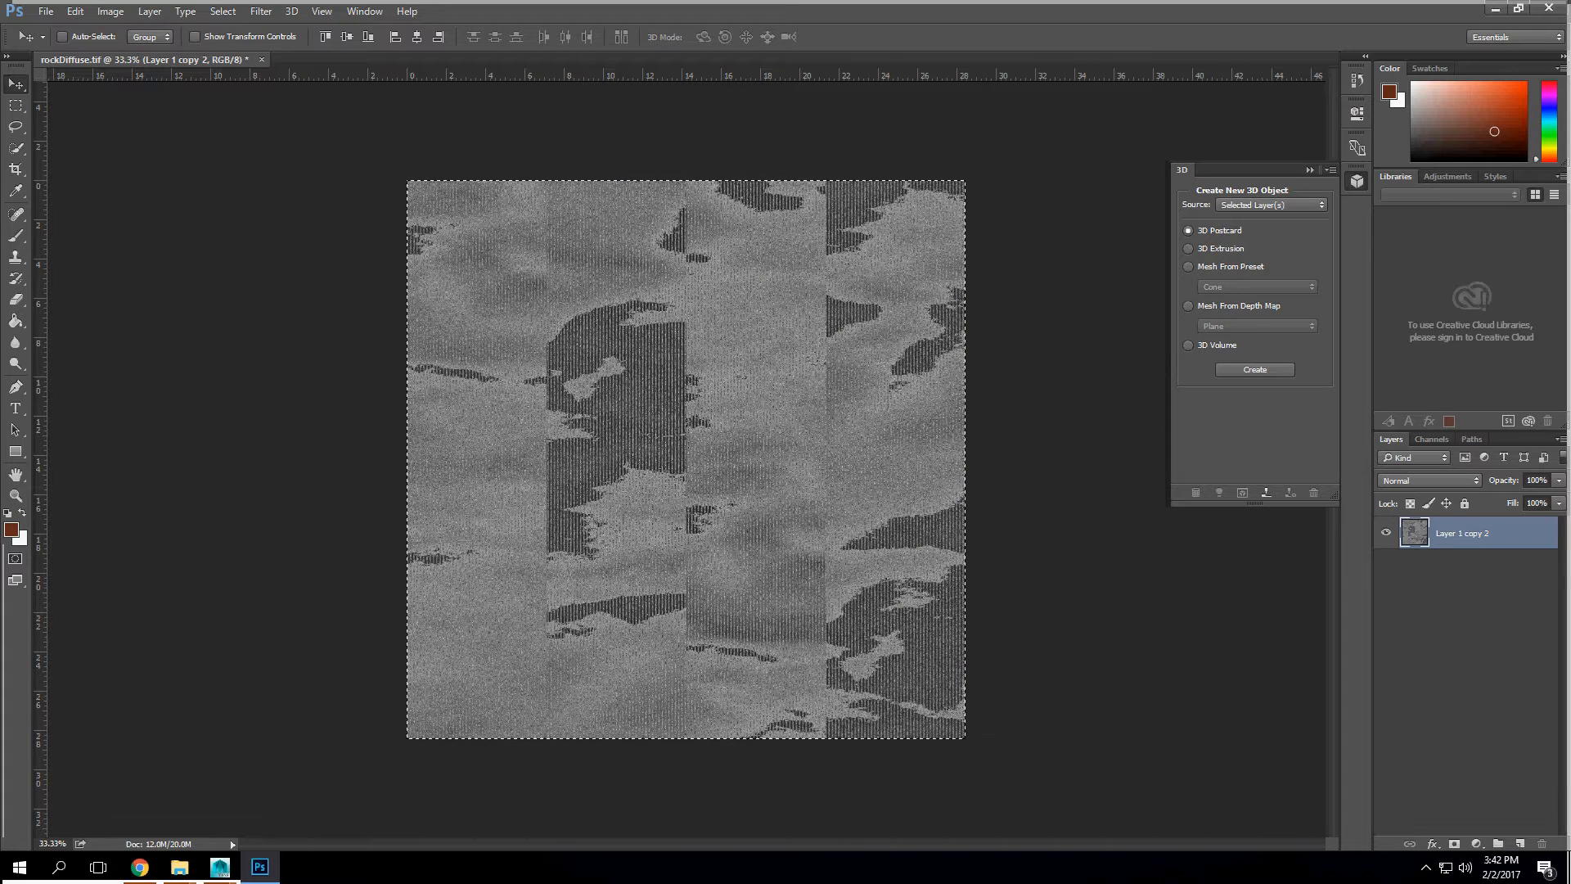
{"action": "key", "text": "ctrl+z"}
Step: Delete the Alpha 1 channel and return to the rock layer
{"action": "left_click", "coordinate": [1432, 440]}
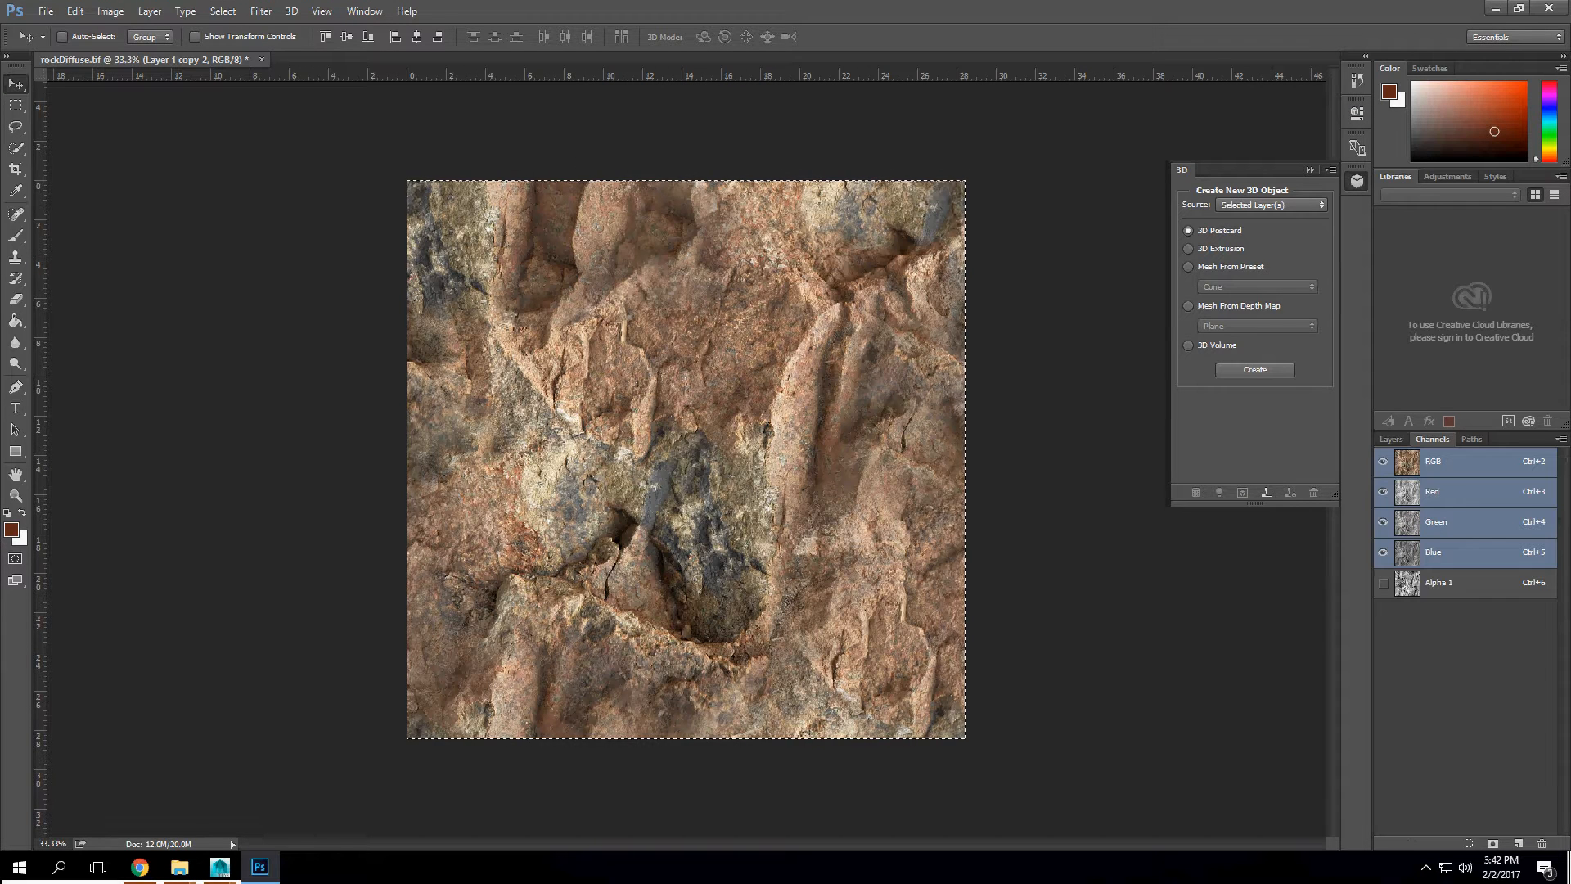
{"action": "left_click_drag", "start_coordinate": [1438, 584], "coordinate": [1541, 844]}
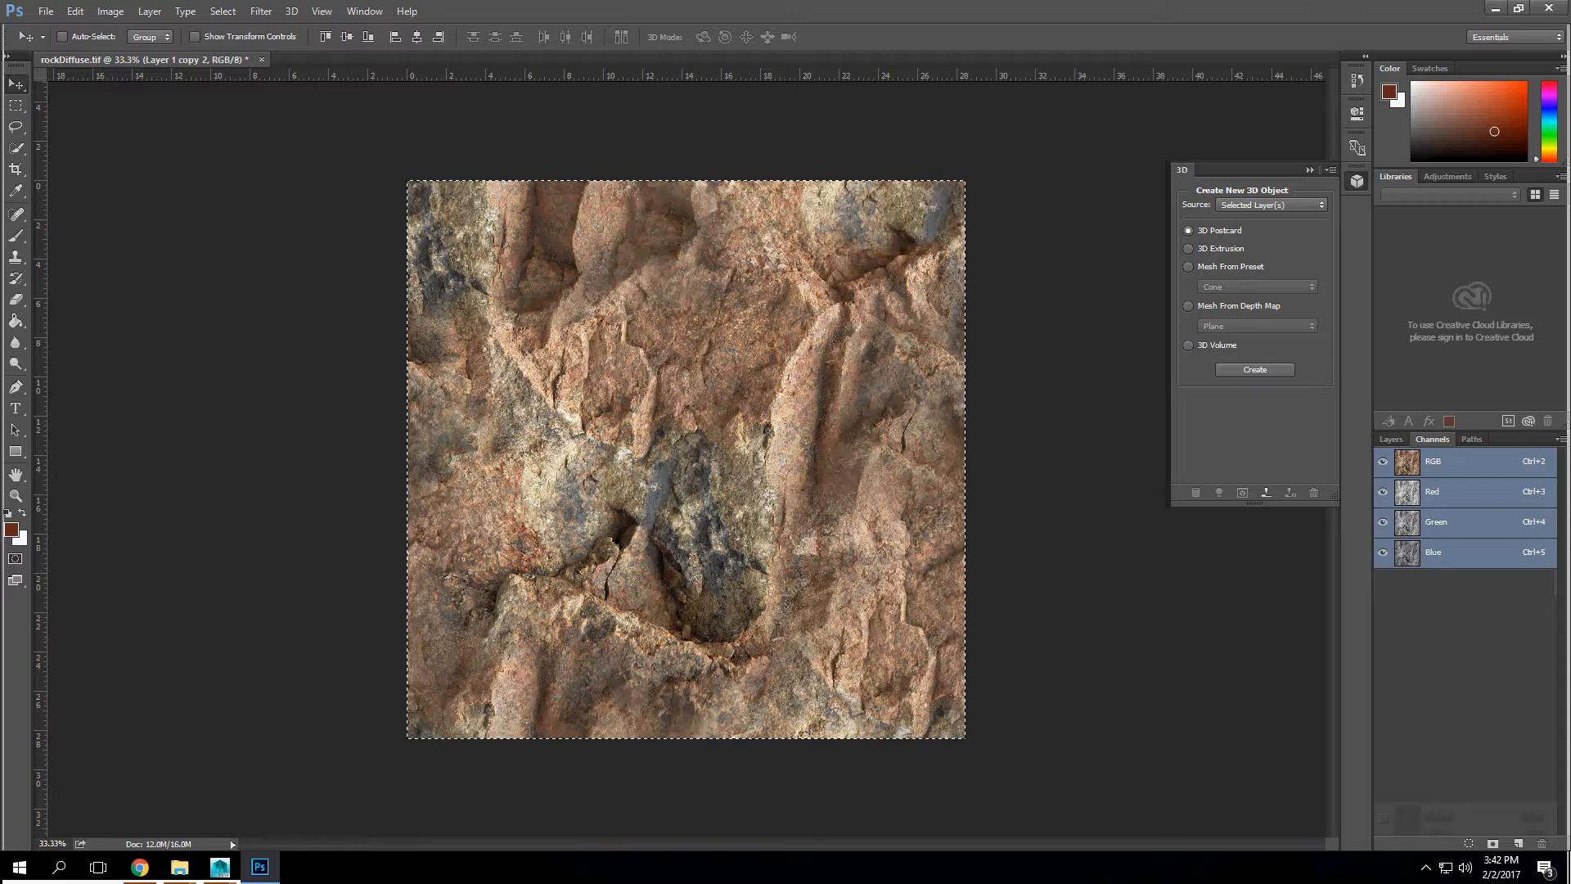
{"action": "left_click", "coordinate": [1391, 439]}
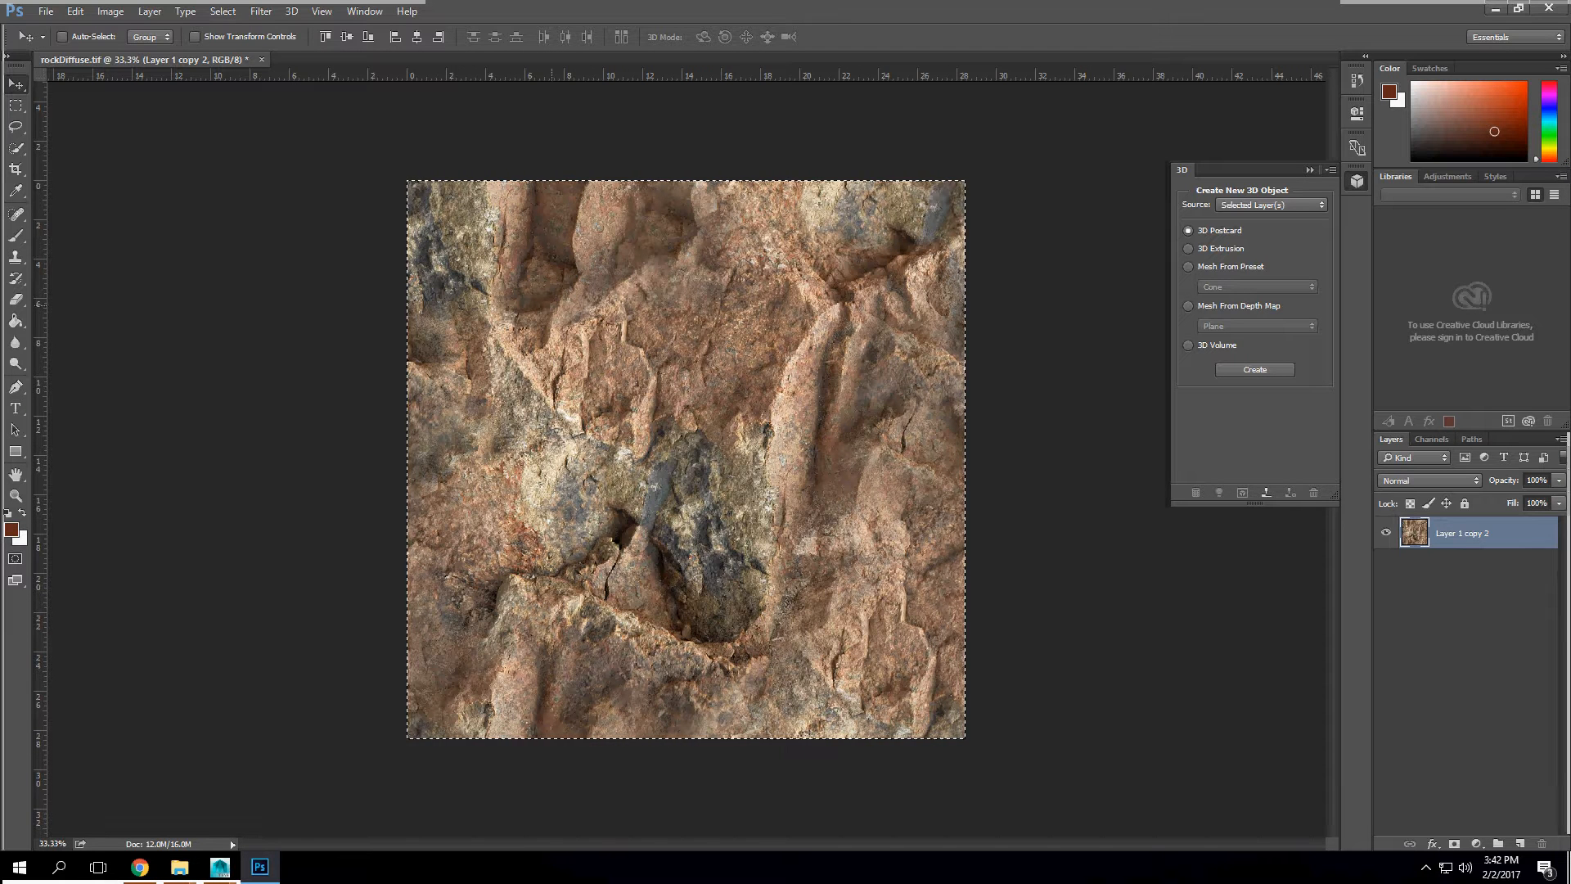
Step: Try generating a bump map without the alpha channel in the document, and undo the result
{"action": "left_click", "coordinate": [261, 10]}
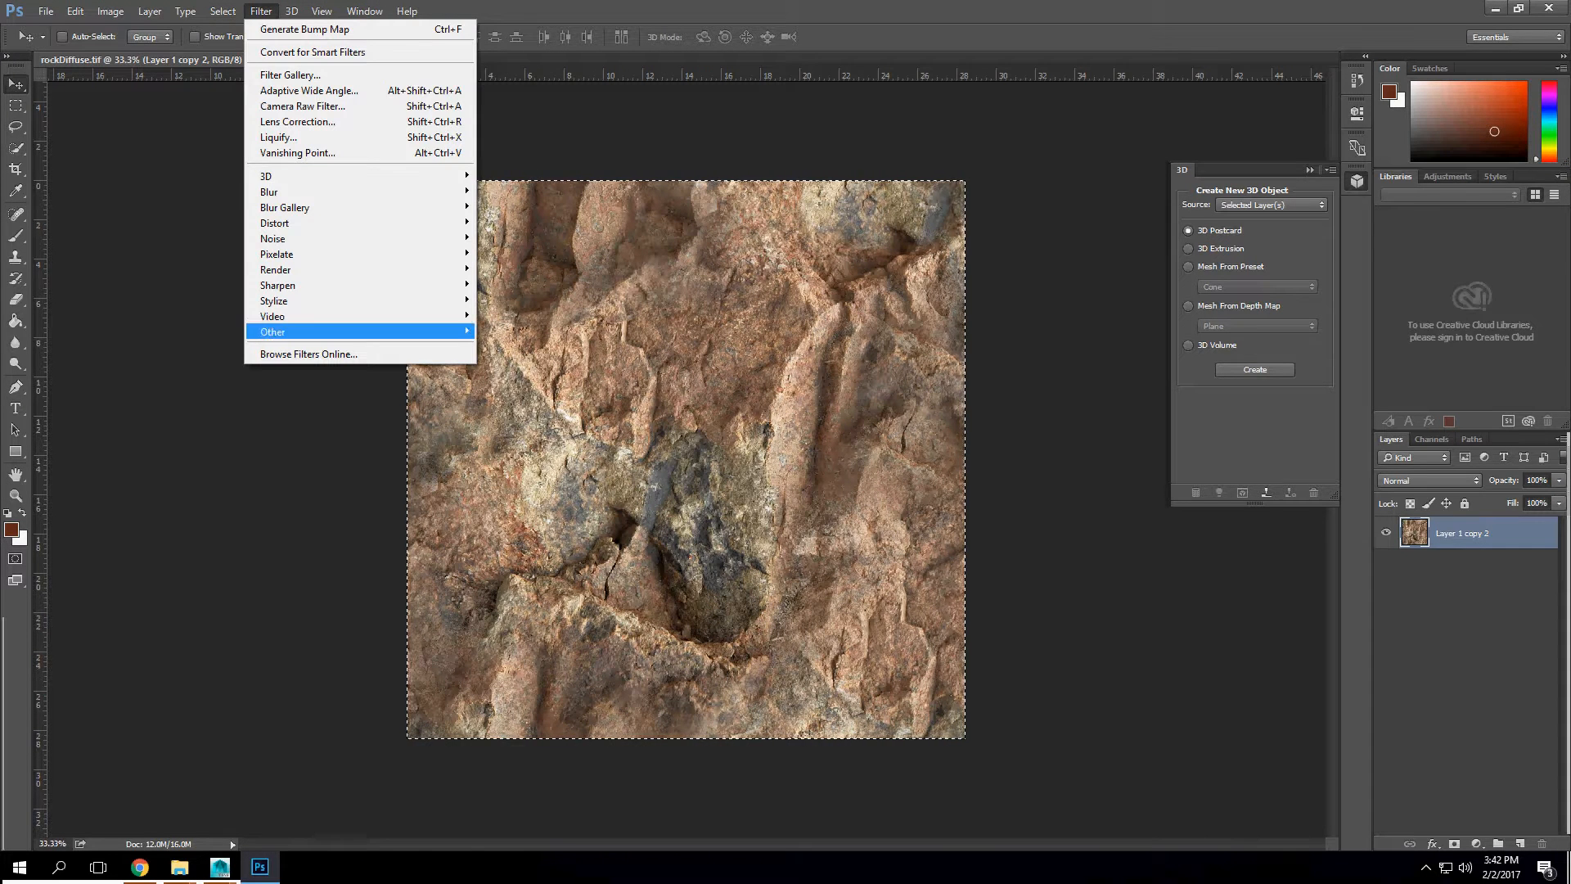
{"action": "left_click", "coordinate": [536, 175]}
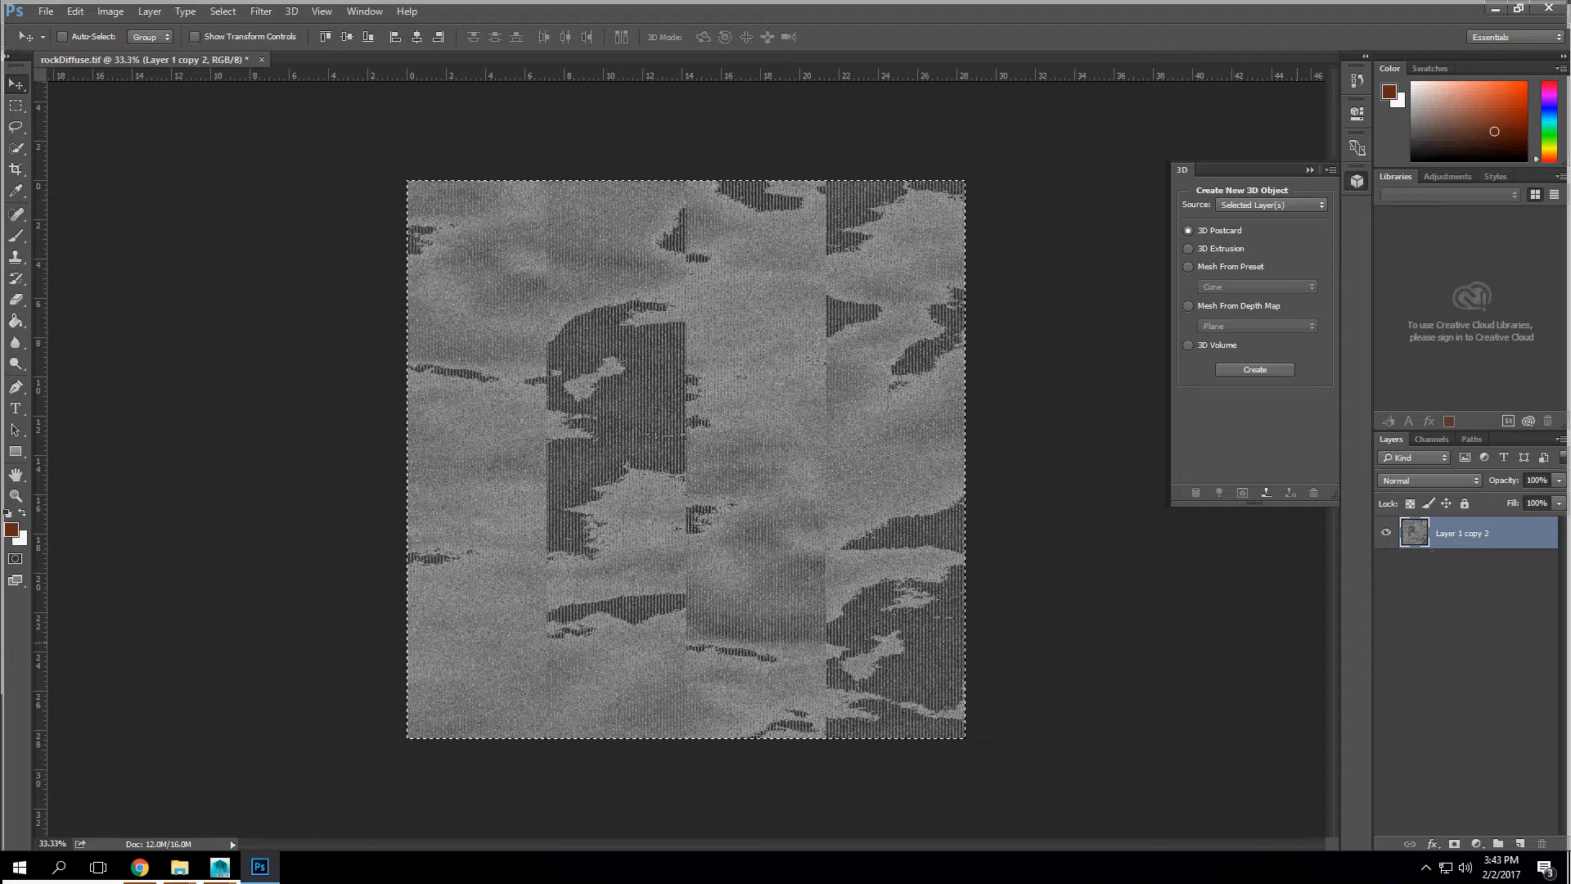
{"action": "key", "text": "ctrl+z"}
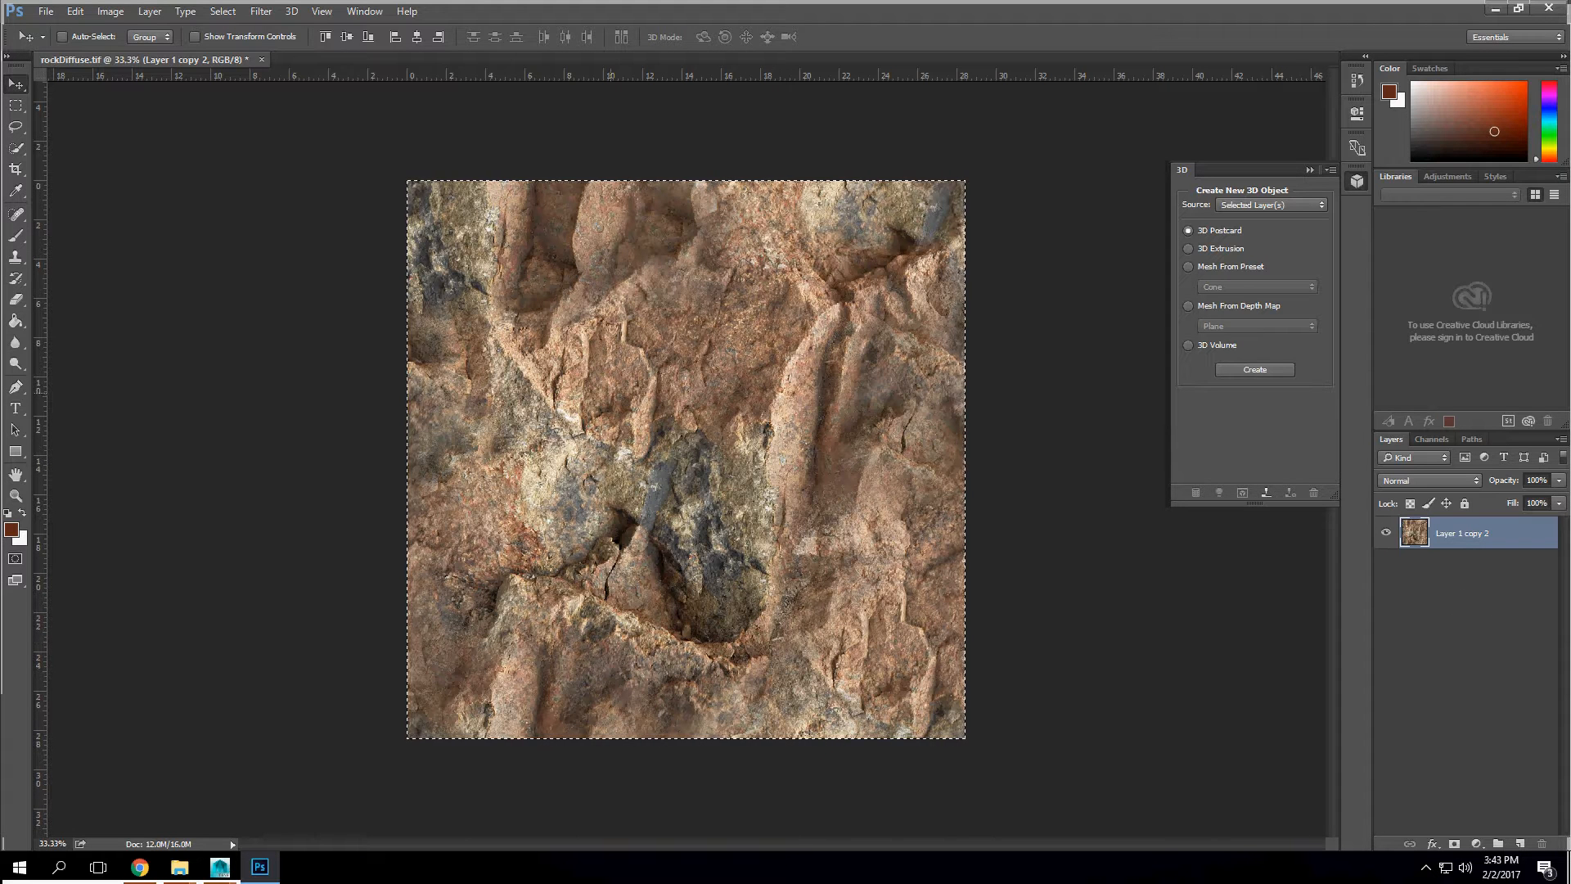
{"action": "left_click", "coordinate": [111, 11]}
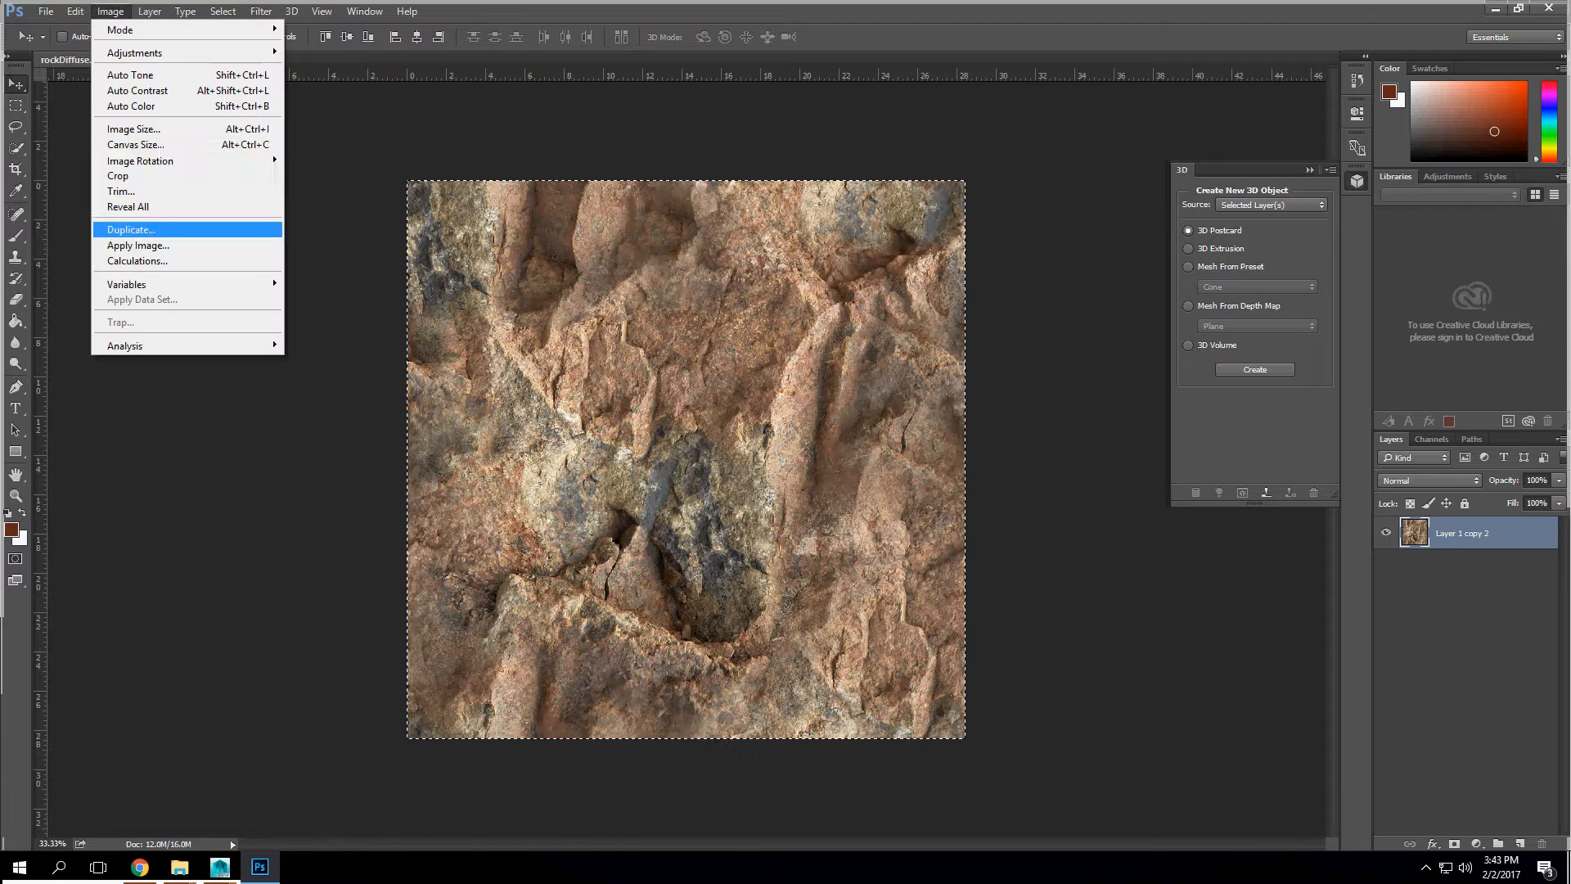
{"action": "mouse_move", "coordinate": [135, 52]}
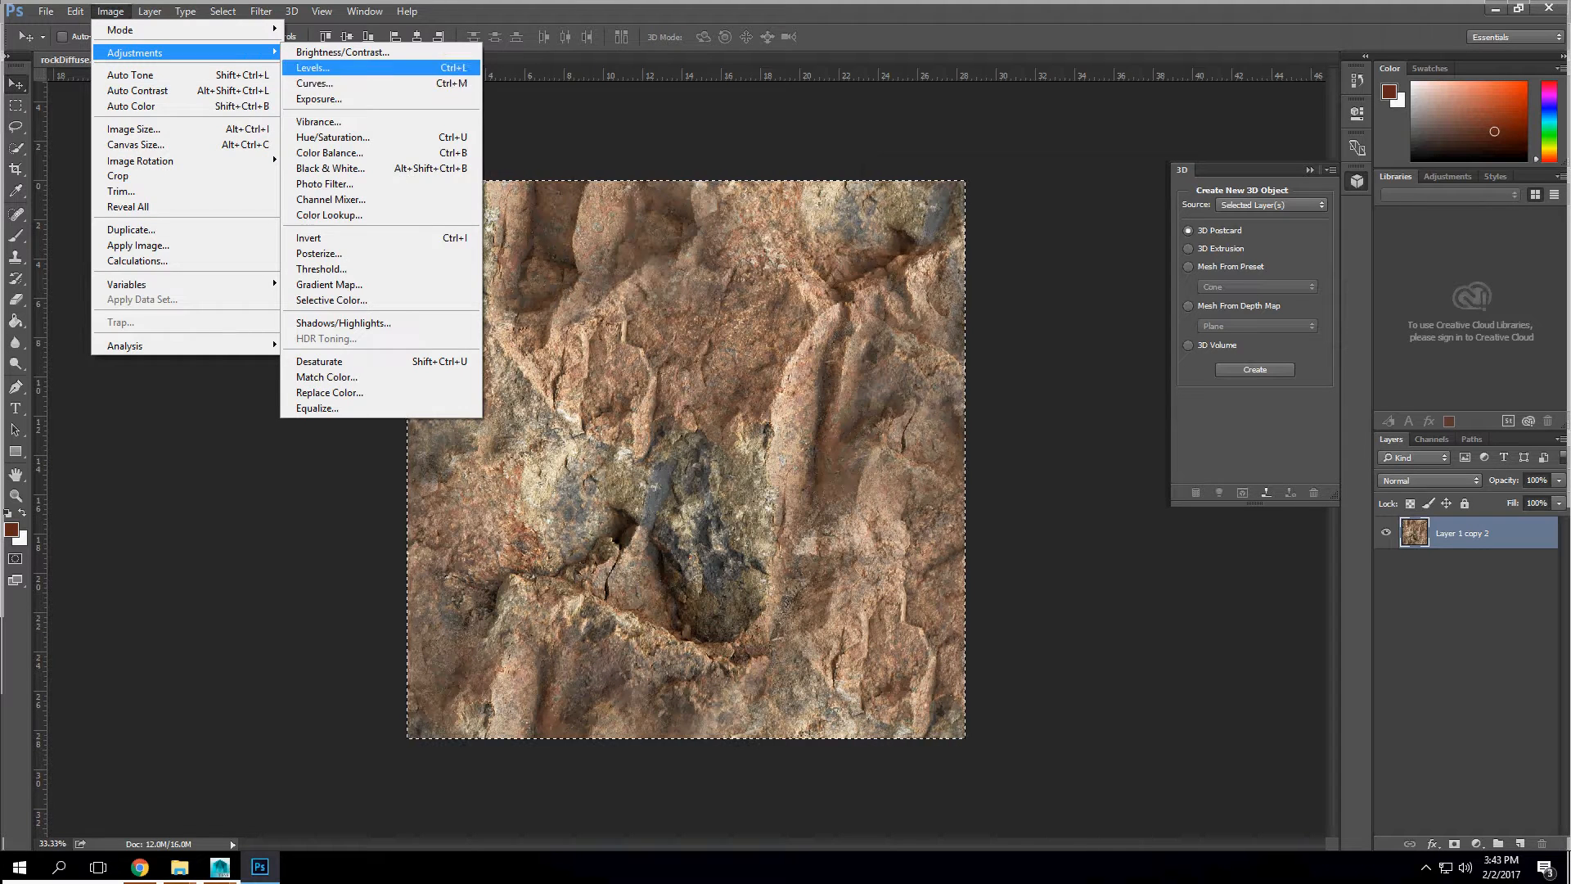
{"action": "left_click", "coordinate": [327, 66]}
{"action": "left_click", "coordinate": [1159, 225]}
{"action": "key", "text": "v"}
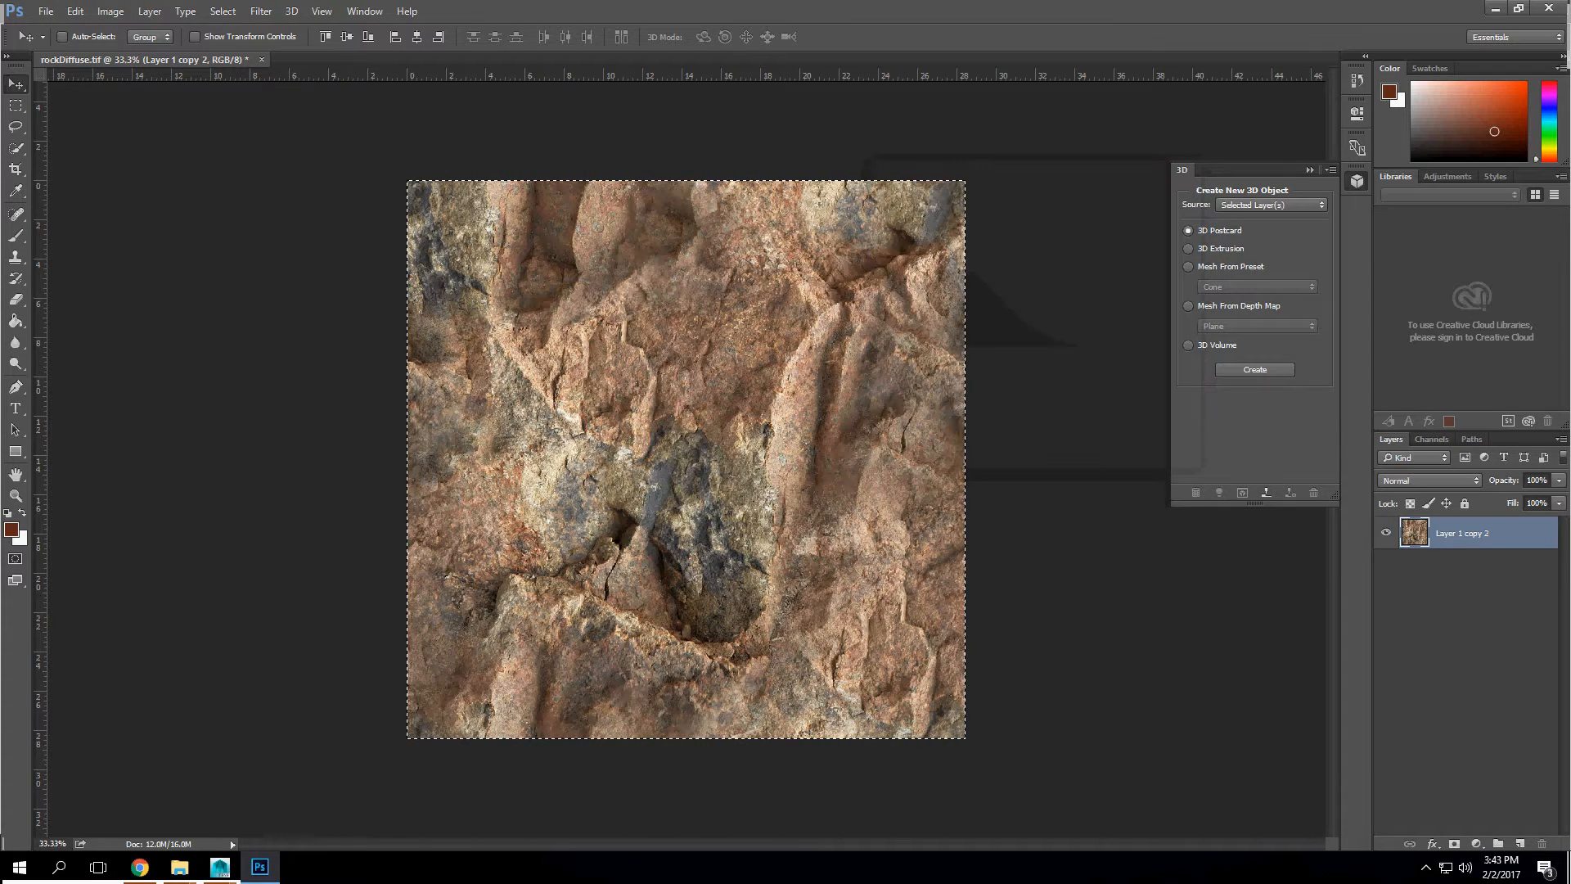
Step: Lower the rock layer's saturation with Hue/Saturation until the texture is nearly greyscale
{"action": "left_click", "coordinate": [111, 11]}
{"action": "mouse_move", "coordinate": [140, 52]}
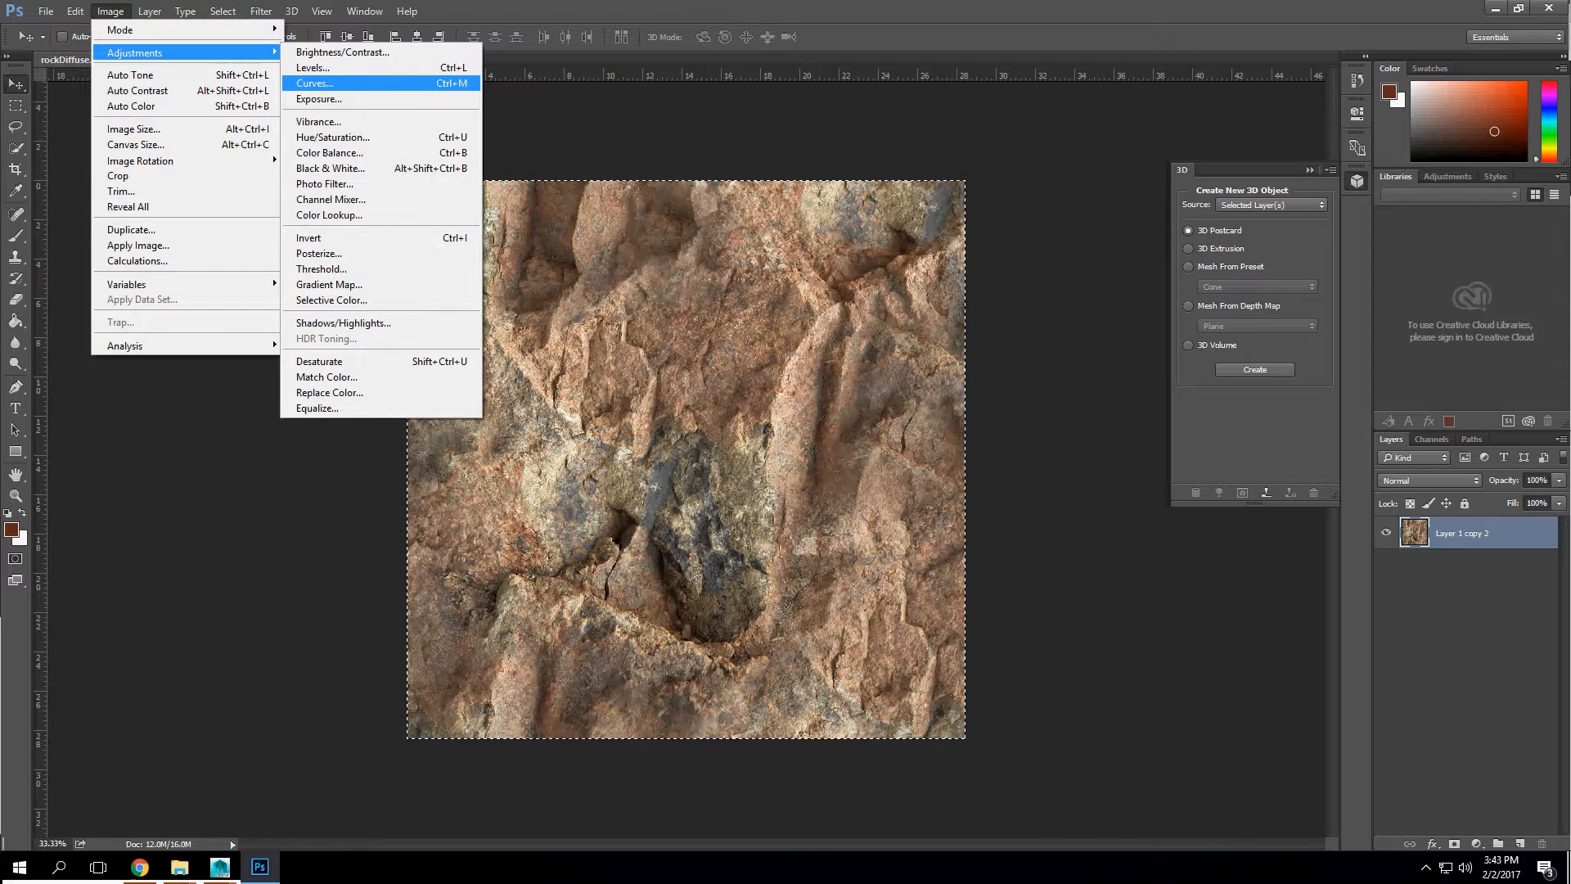
{"action": "left_click", "coordinate": [333, 136]}
{"action": "left_click_drag", "start_coordinate": [1058, 352], "coordinate": [978, 352]}
{"action": "left_click", "coordinate": [1240, 225]}
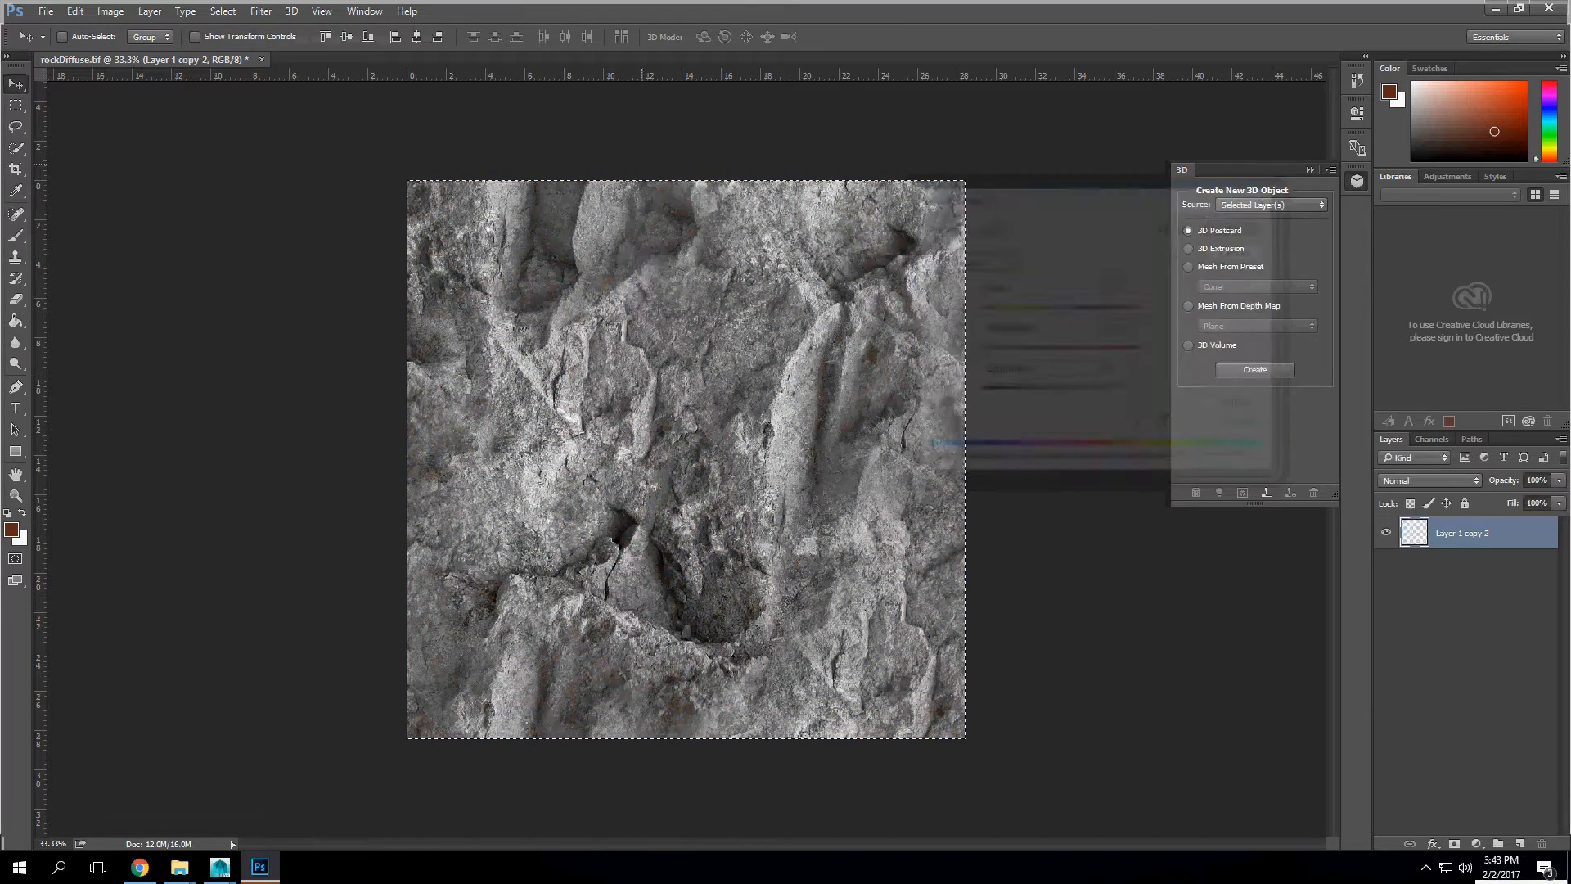
Step: Raise the grey rock layer's contrast with Levels, setting the black input to 53 and the white input to 196
{"action": "left_click", "coordinate": [110, 11]}
{"action": "mouse_move", "coordinate": [135, 53]}
{"action": "left_click", "coordinate": [319, 70]}
{"action": "left_click_drag", "start_coordinate": [889, 355], "coordinate": [932, 356]}
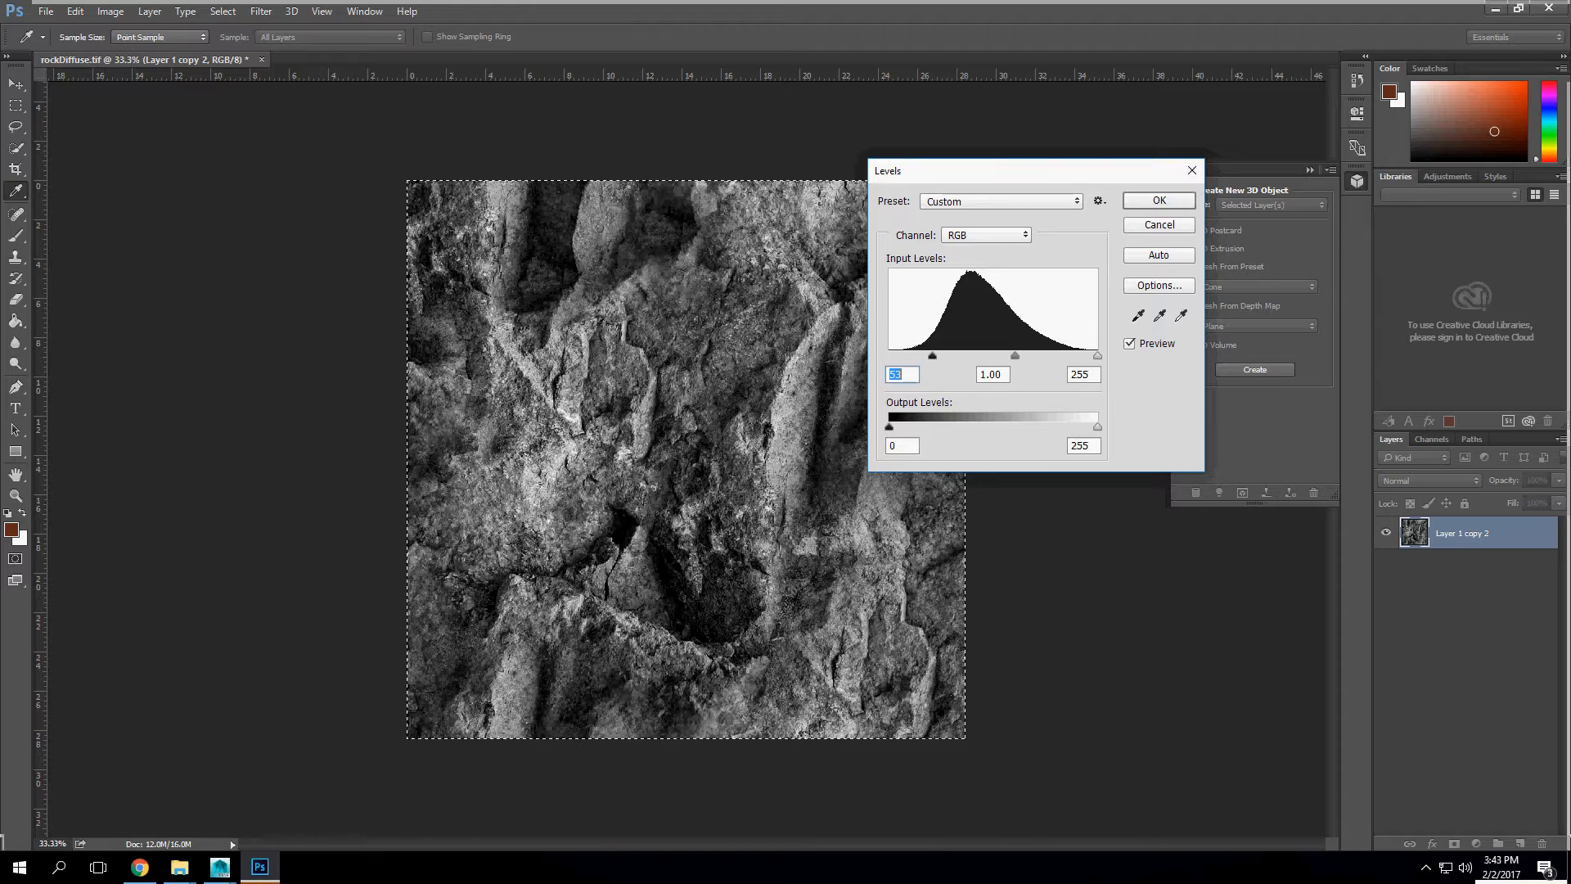
{"action": "left_click_drag", "start_coordinate": [1098, 356], "coordinate": [1048, 357]}
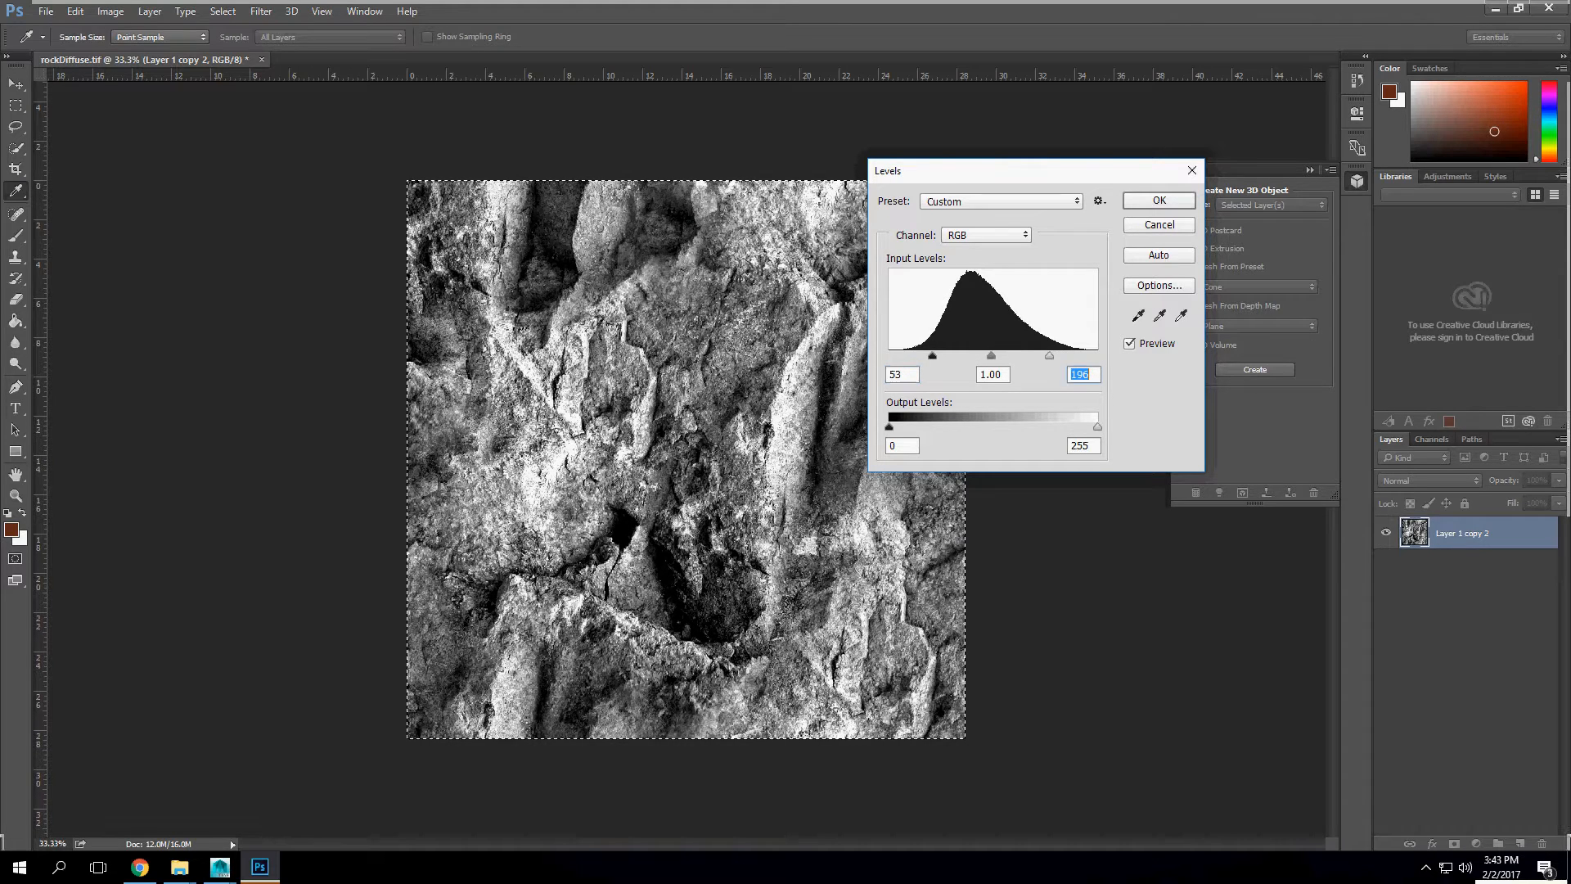
{"action": "key", "text": "Return"}
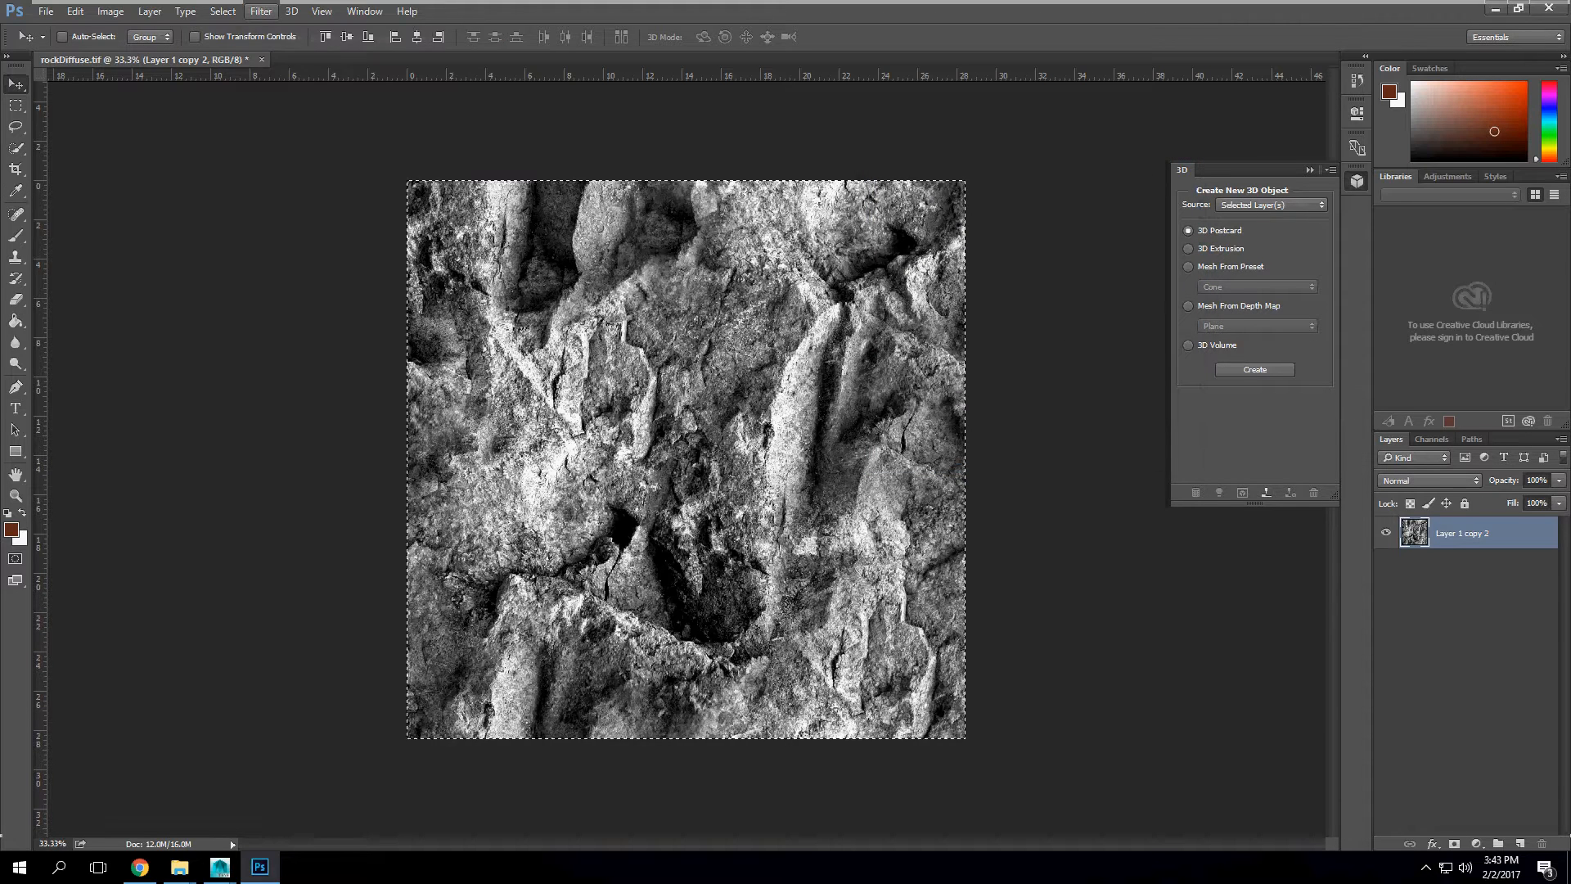
Step: Soften the high-contrast rock layer with a Gaussian Blur of about 9 pixels radius
{"action": "left_click", "coordinate": [261, 10]}
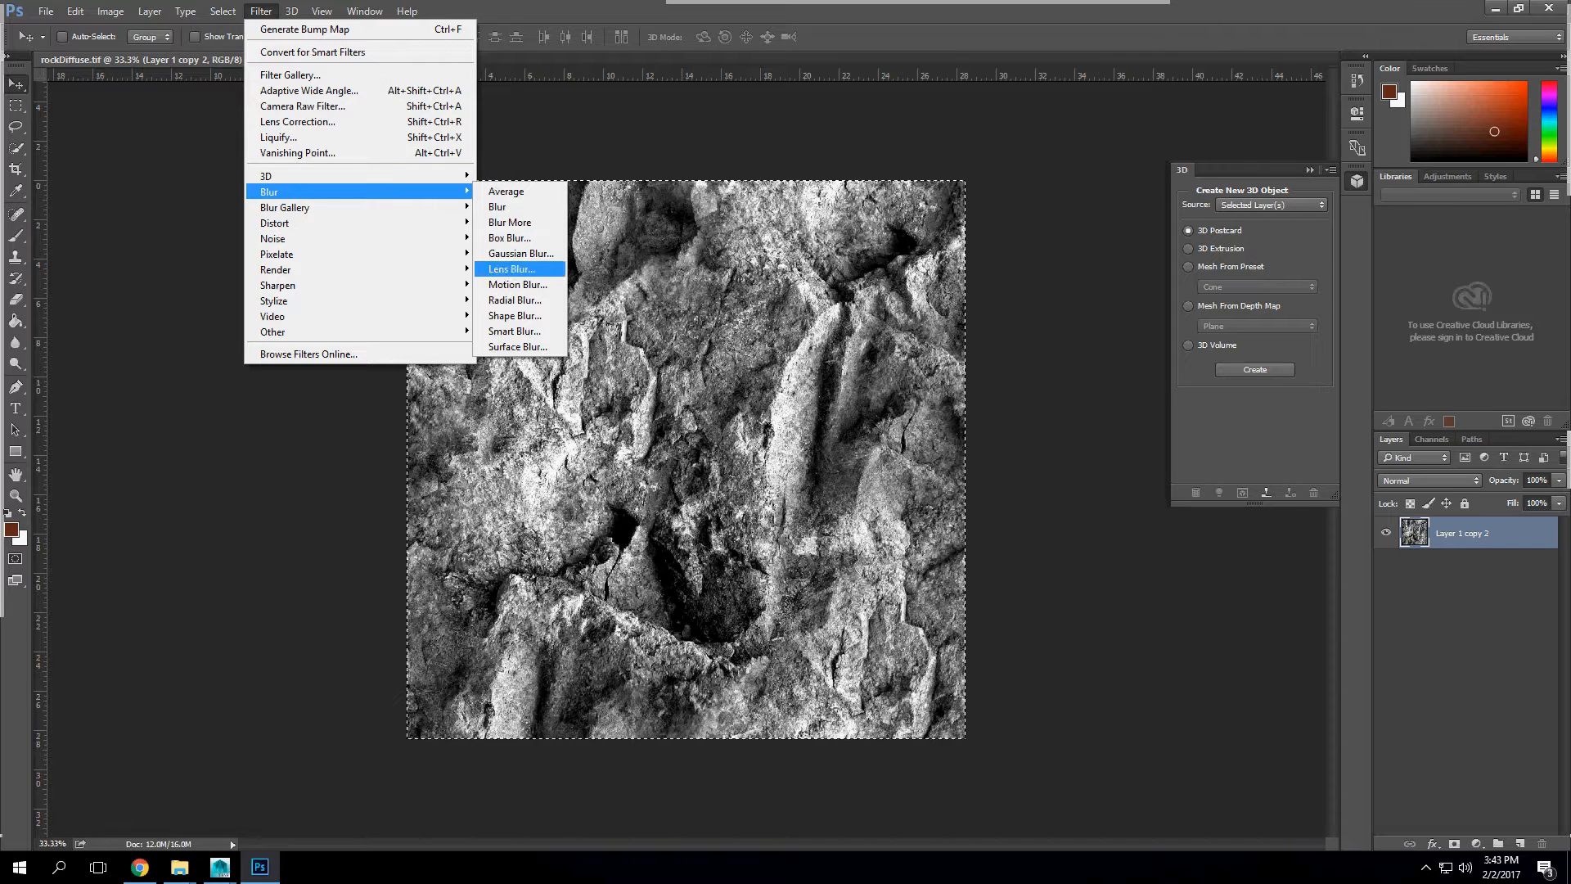
{"action": "left_click", "coordinate": [520, 253]}
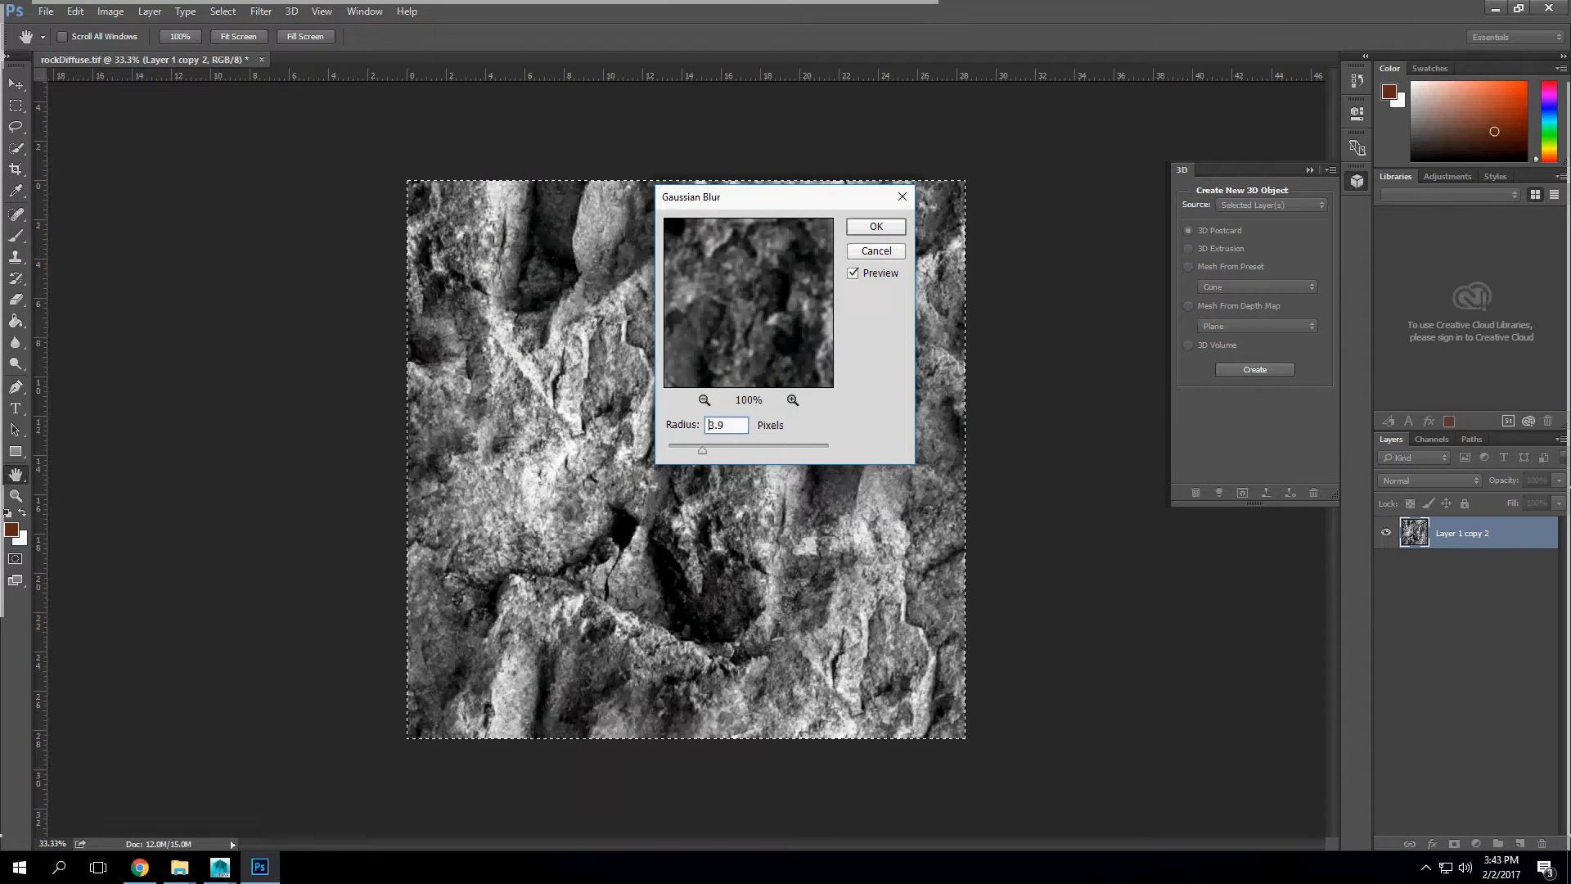
{"action": "left_click_drag", "start_coordinate": [740, 450], "coordinate": [750, 450]}
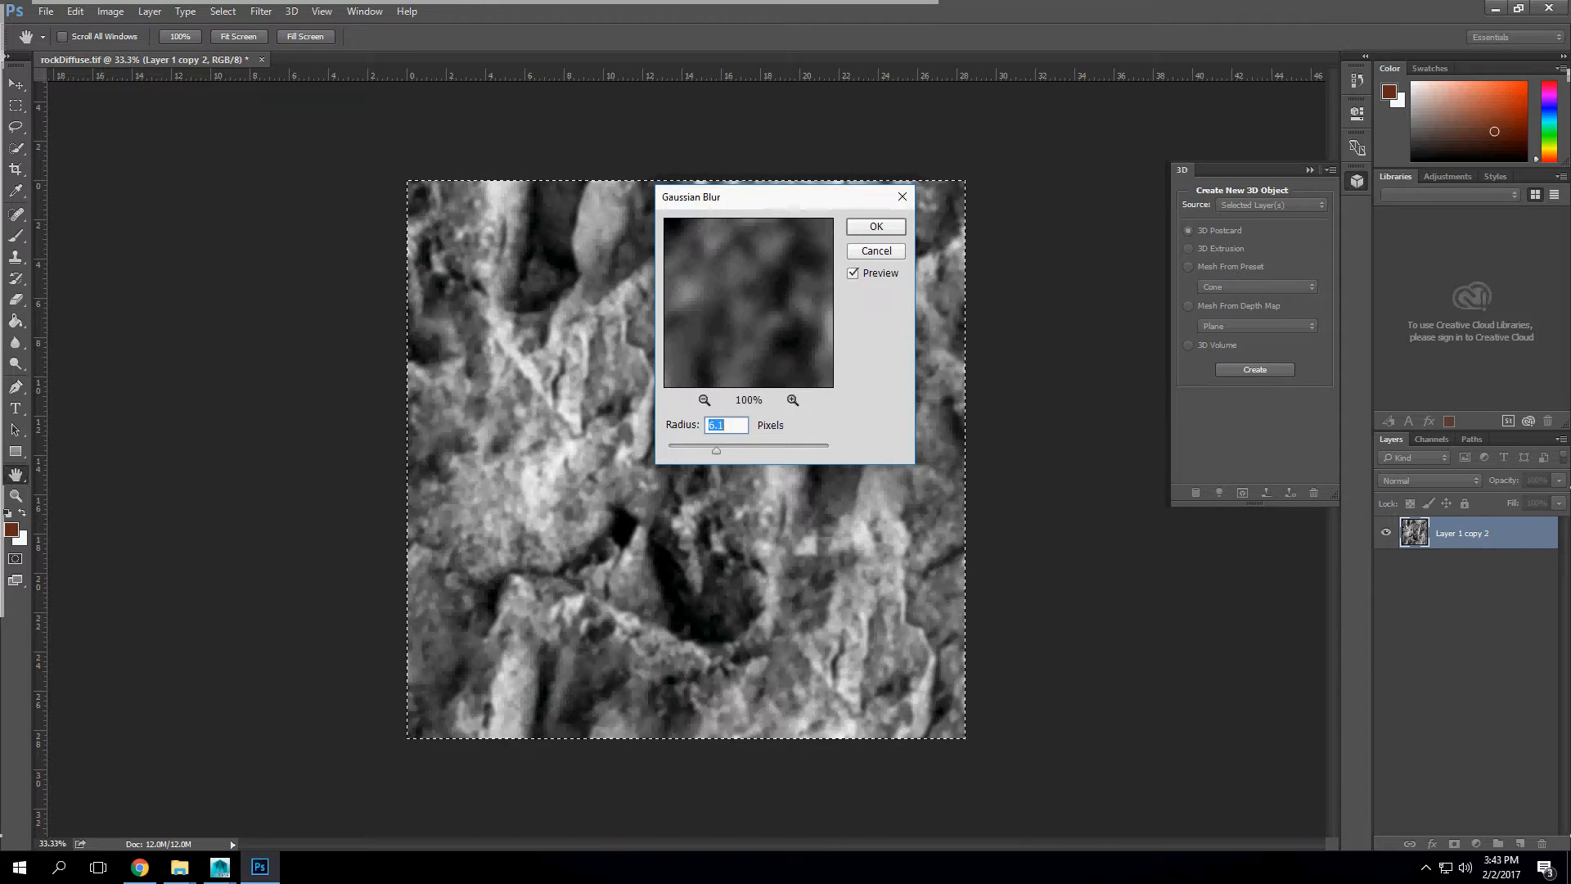
{"action": "left_click_drag", "start_coordinate": [736, 197], "coordinate": [881, 226]}
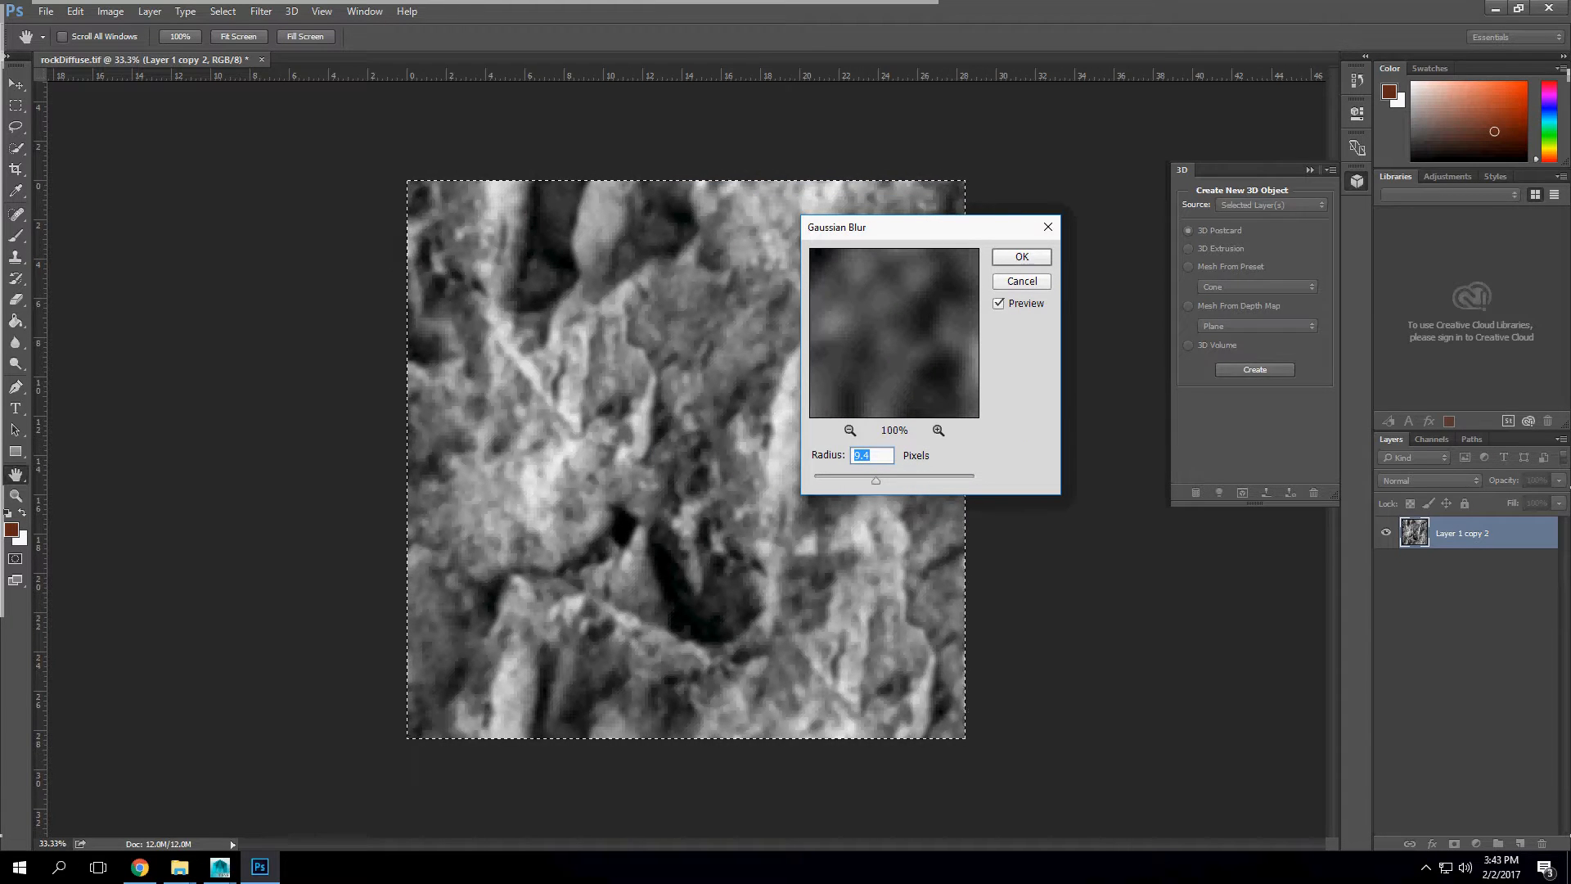
{"action": "key", "text": "Return"}
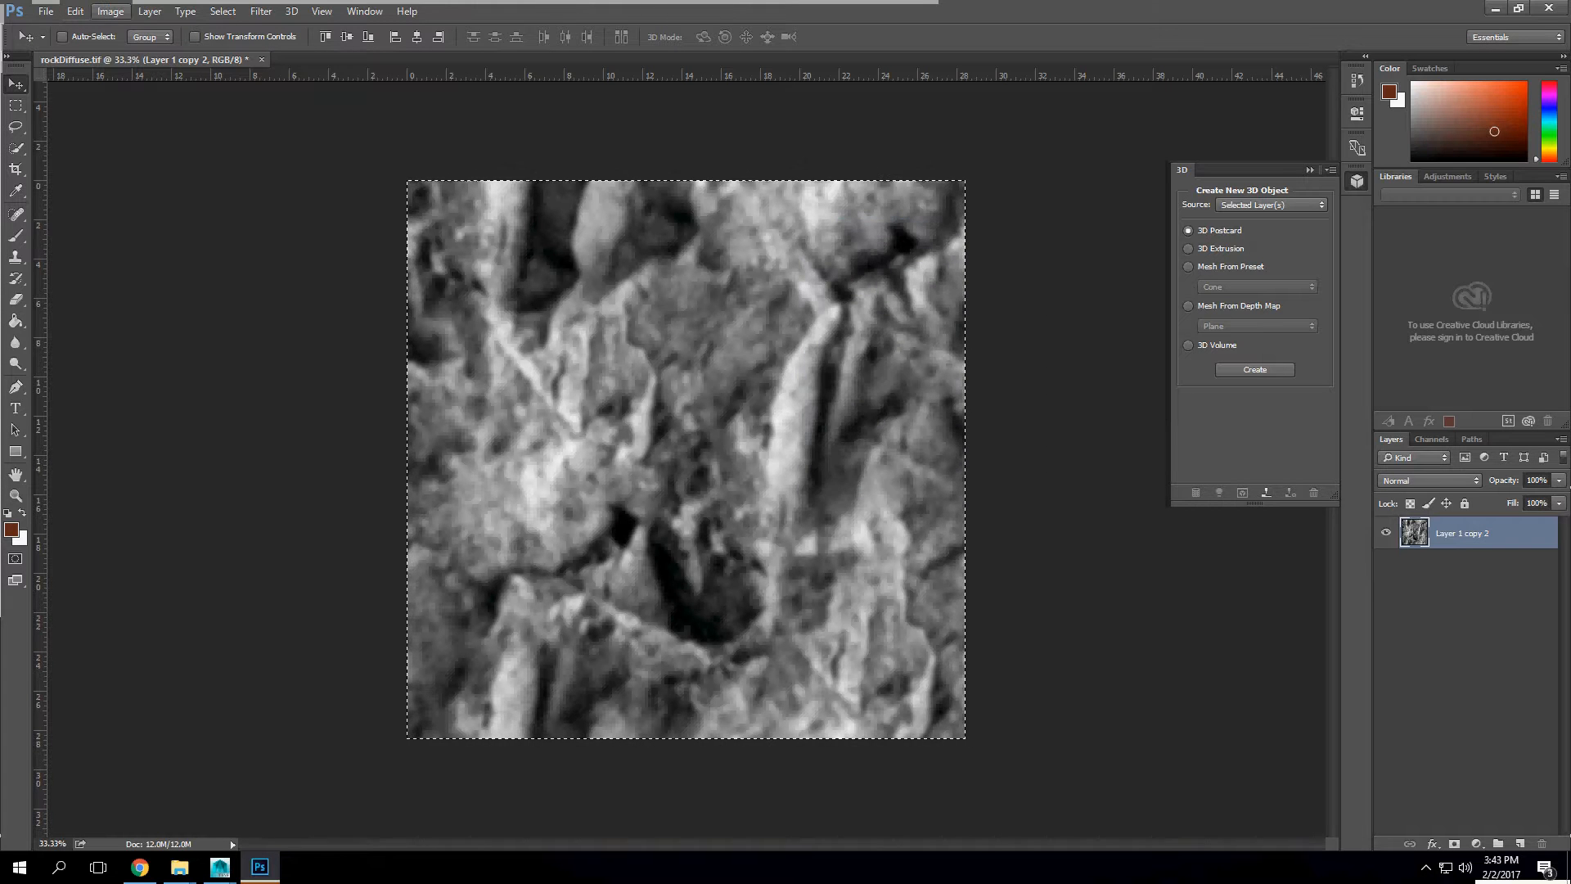
Step: Clear the selection and generate a normal map from the blurred grey rock layer with blur 0.5 and detail scale 80%
{"action": "left_click", "coordinate": [291, 10]}
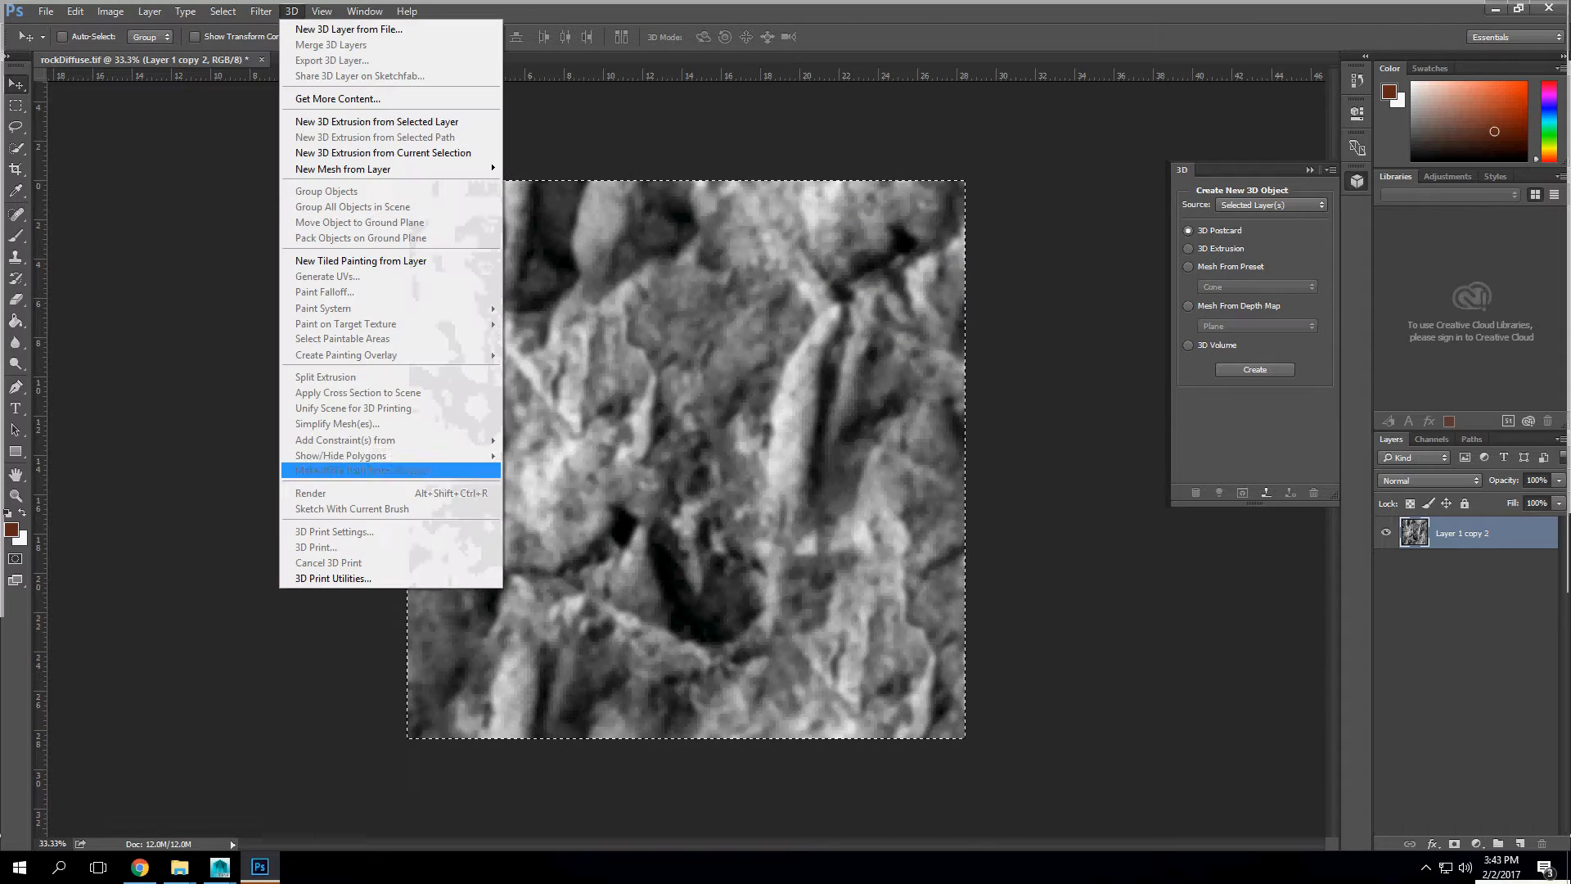
{"action": "mouse_move", "coordinate": [261, 10]}
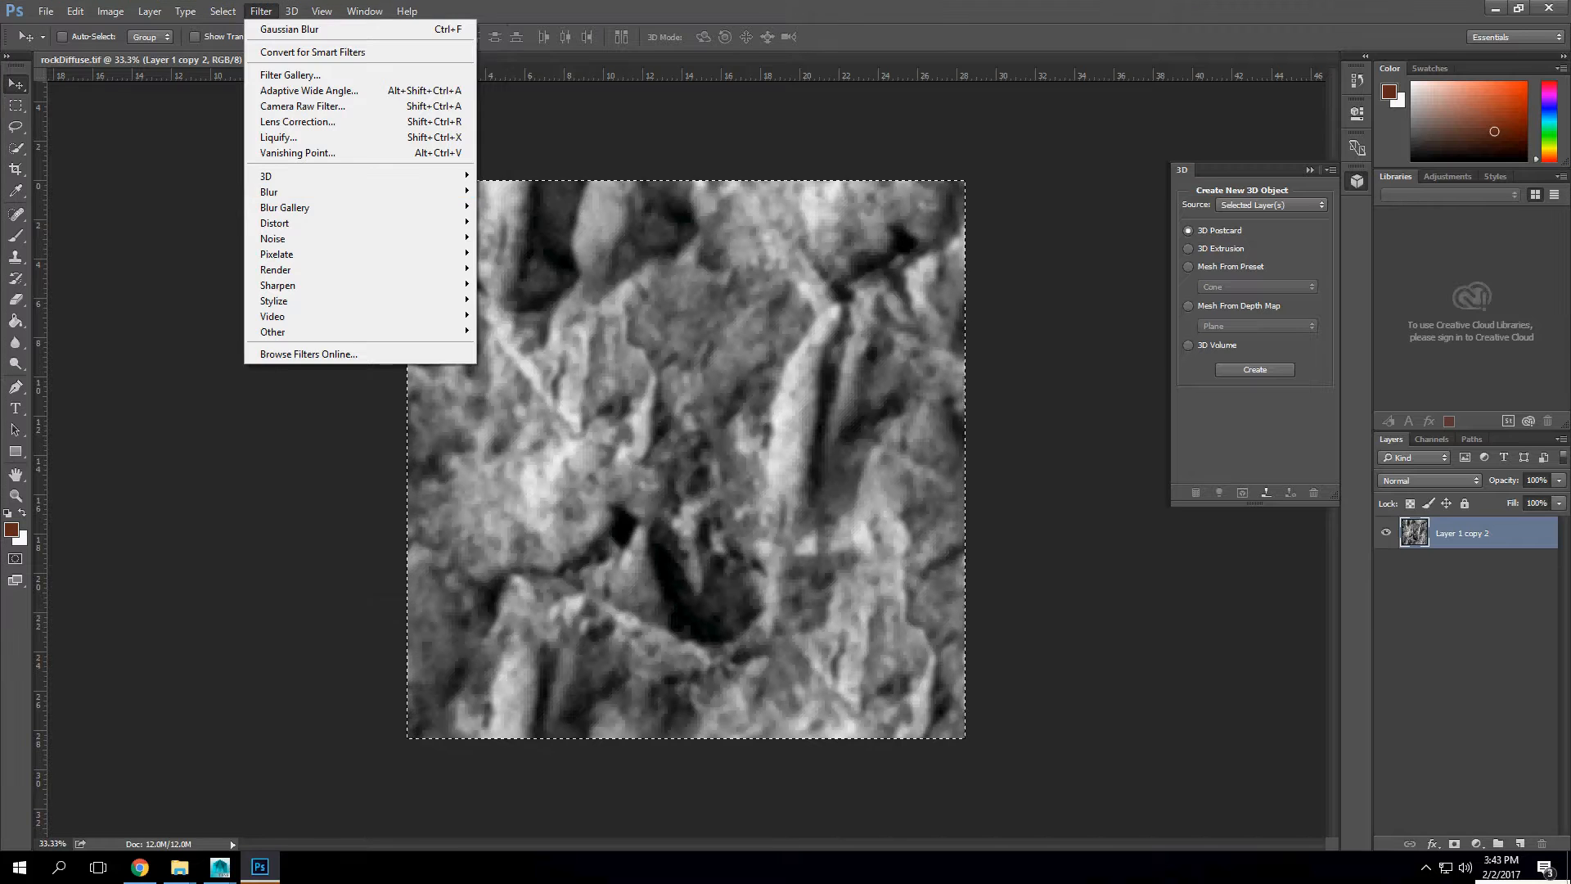
{"action": "key", "text": "Escape"}
{"action": "key", "text": "m"}
{"action": "key", "text": "ctrl+d"}
{"action": "left_click", "coordinate": [261, 11]}
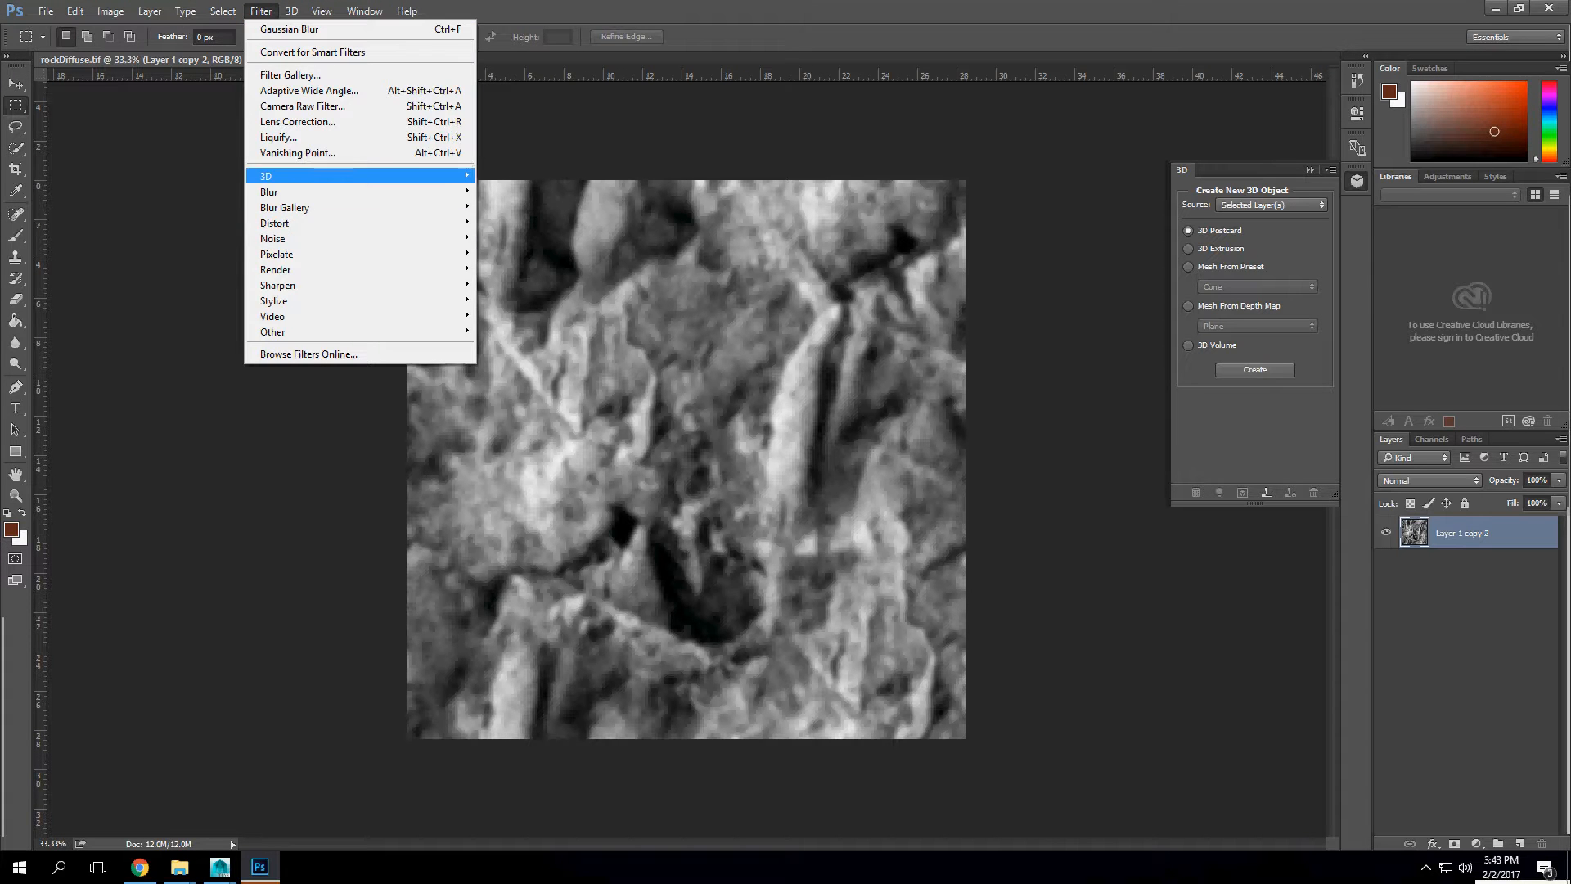
{"action": "mouse_move", "coordinate": [270, 176]}
{"action": "left_click", "coordinate": [539, 191]}
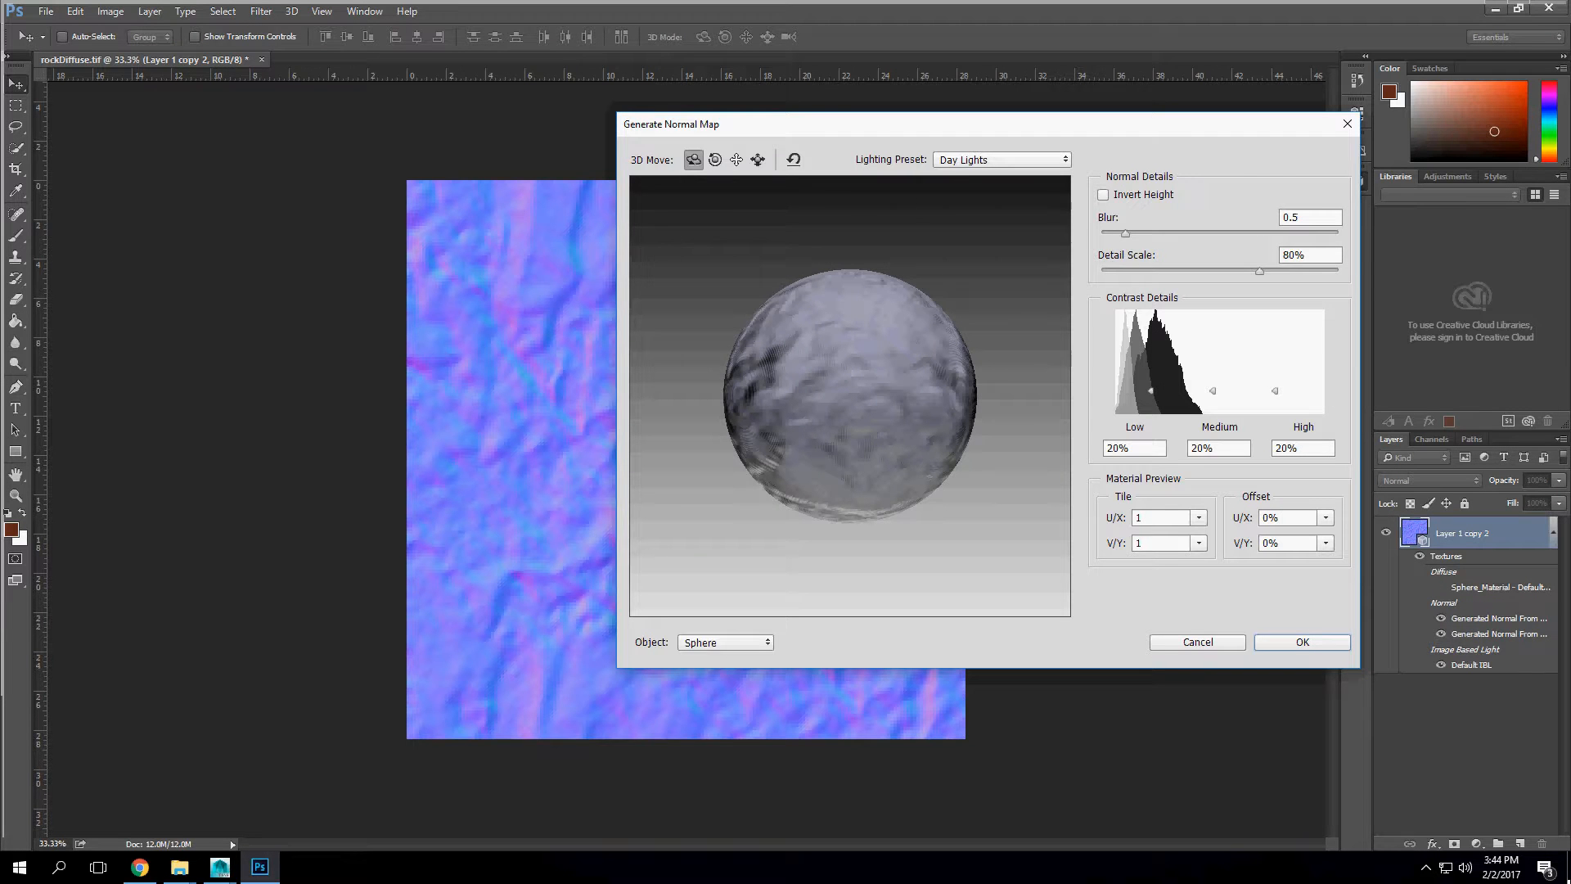
{"action": "key", "text": "Return"}
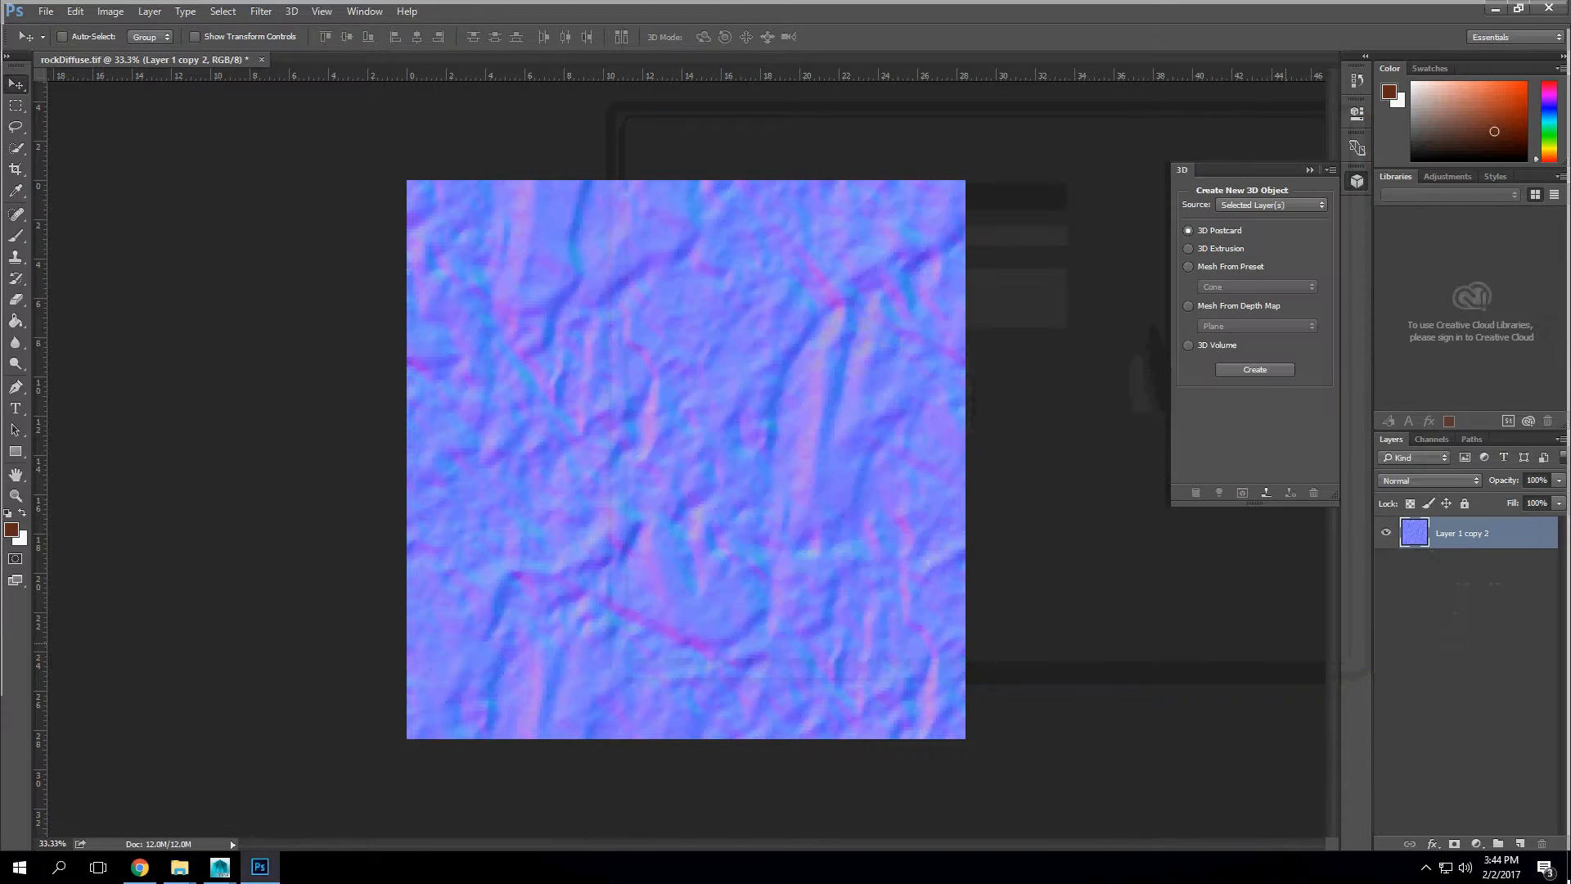
Step: Save an uncompressed TIFF copy without layers as rockNormalMap in the pbr folder
{"action": "left_click", "coordinate": [46, 11]}
{"action": "key", "text": "ctrl+shift+s"}
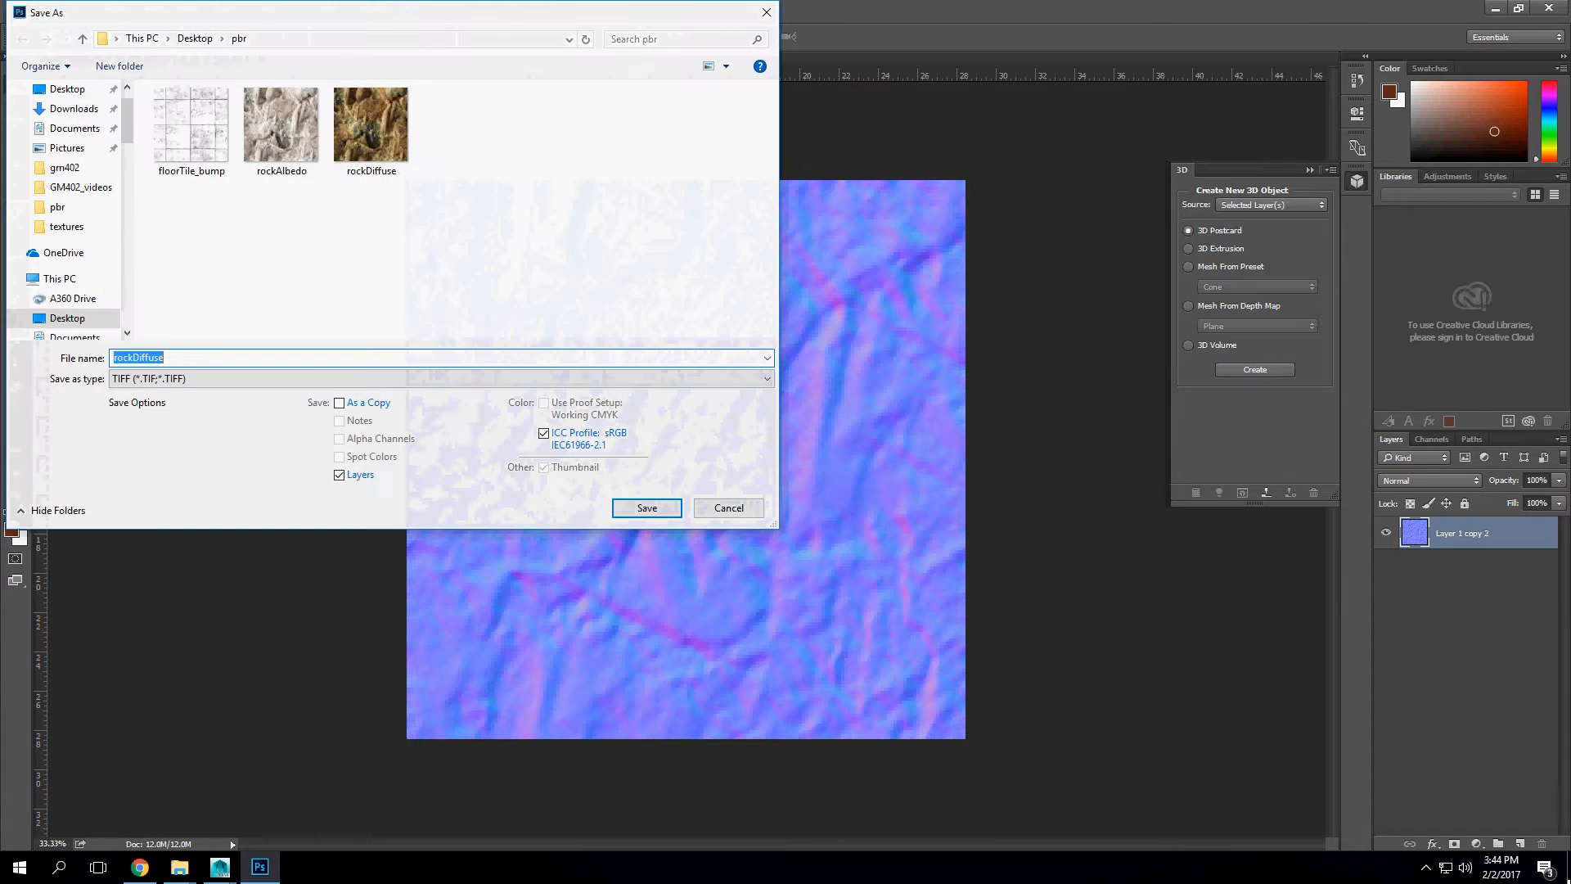
{"action": "left_click", "coordinate": [441, 379]}
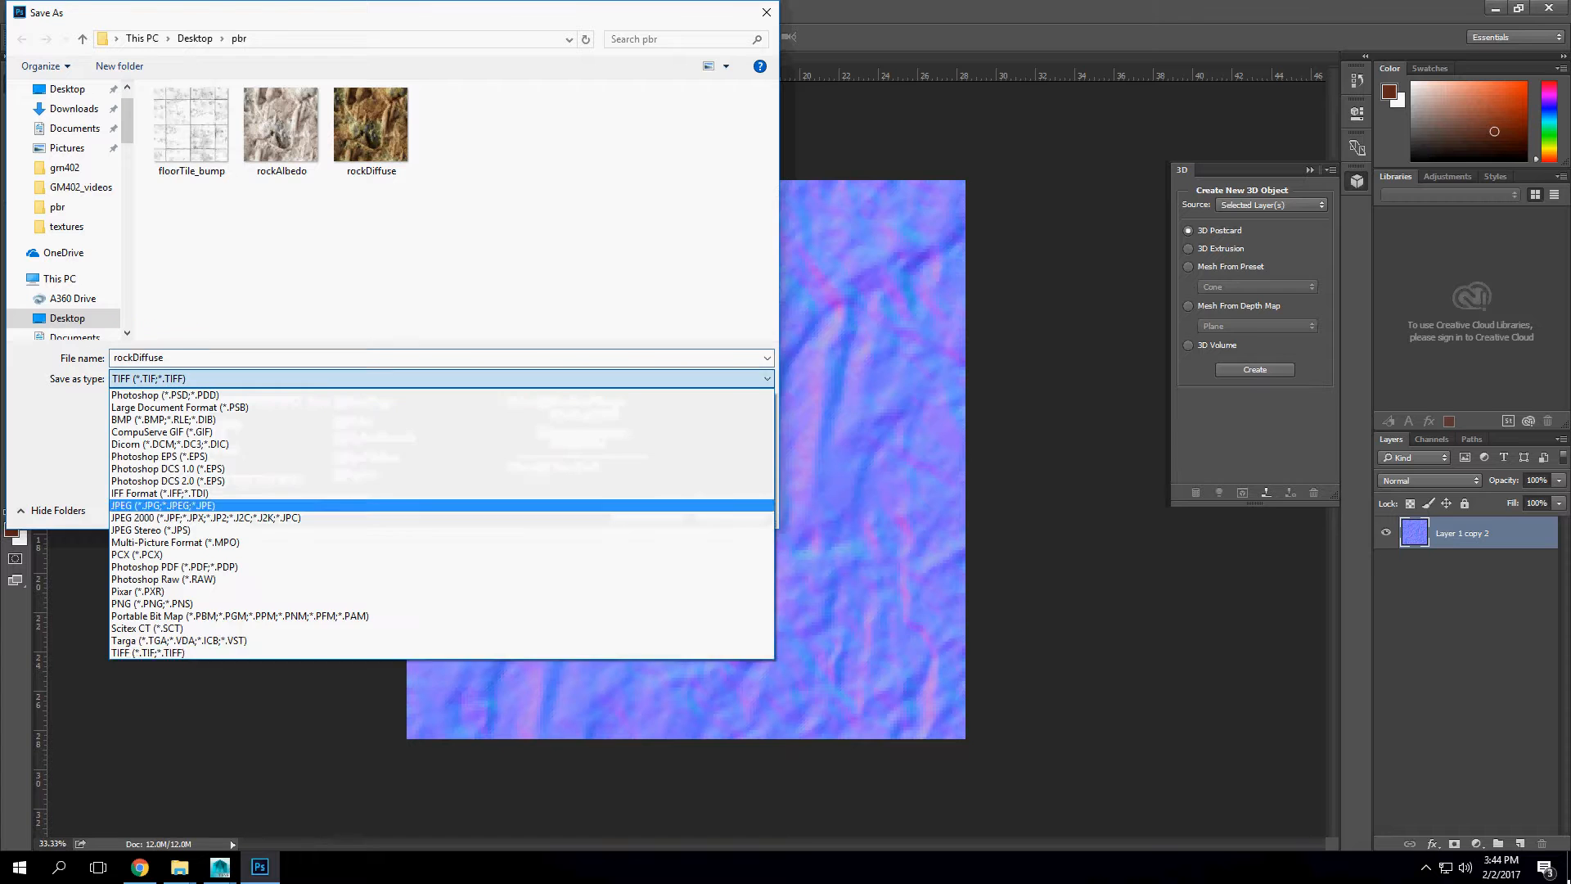
{"action": "left_click", "coordinate": [442, 653]}
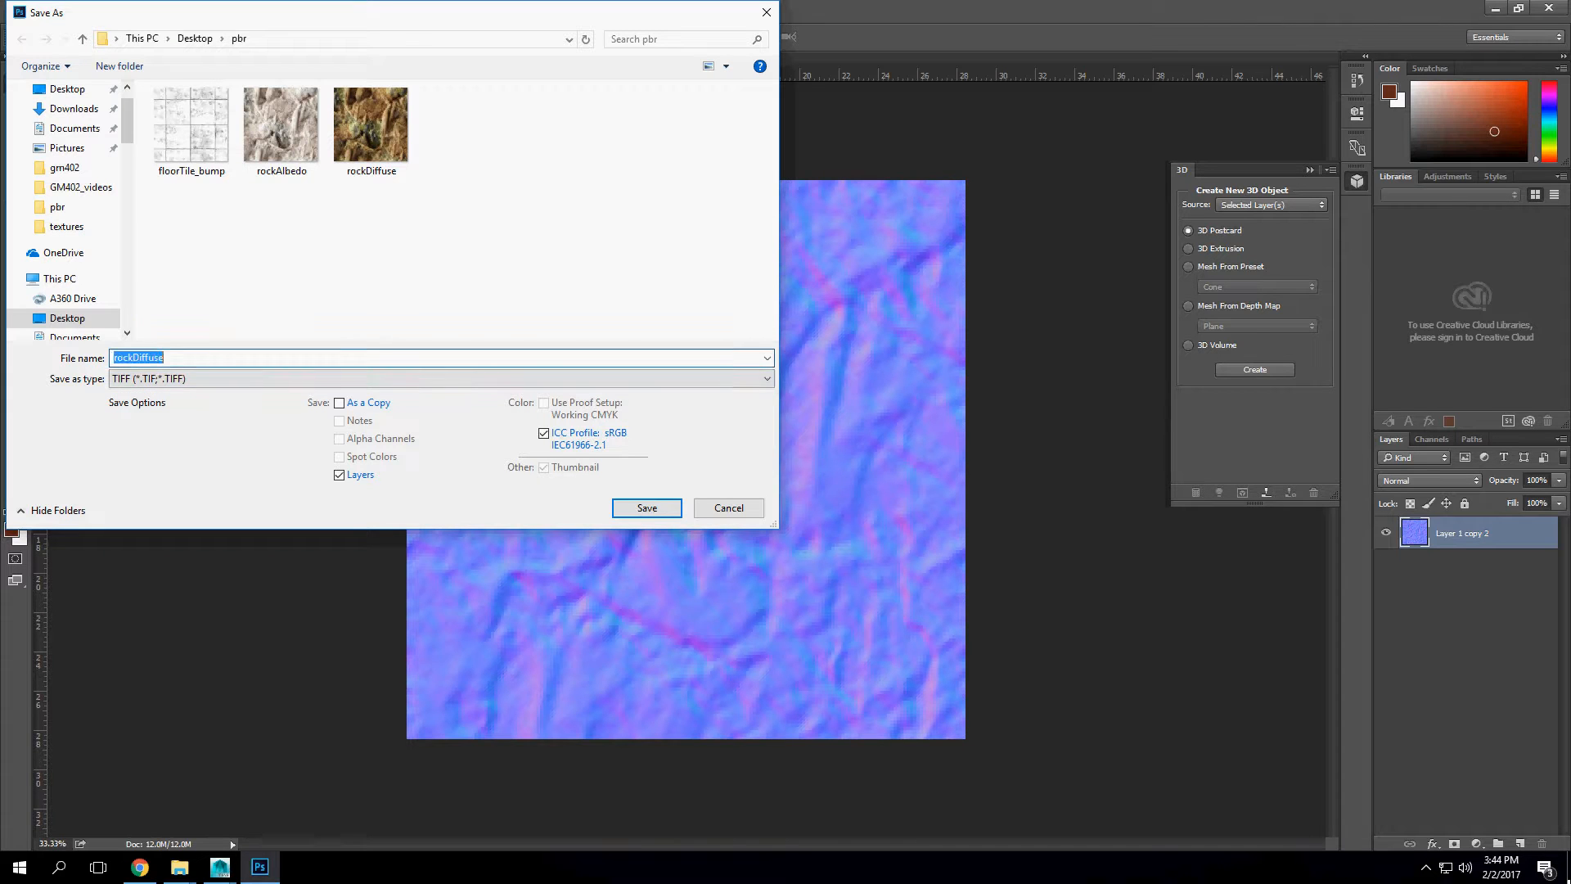
{"action": "left_click", "coordinate": [339, 475]}
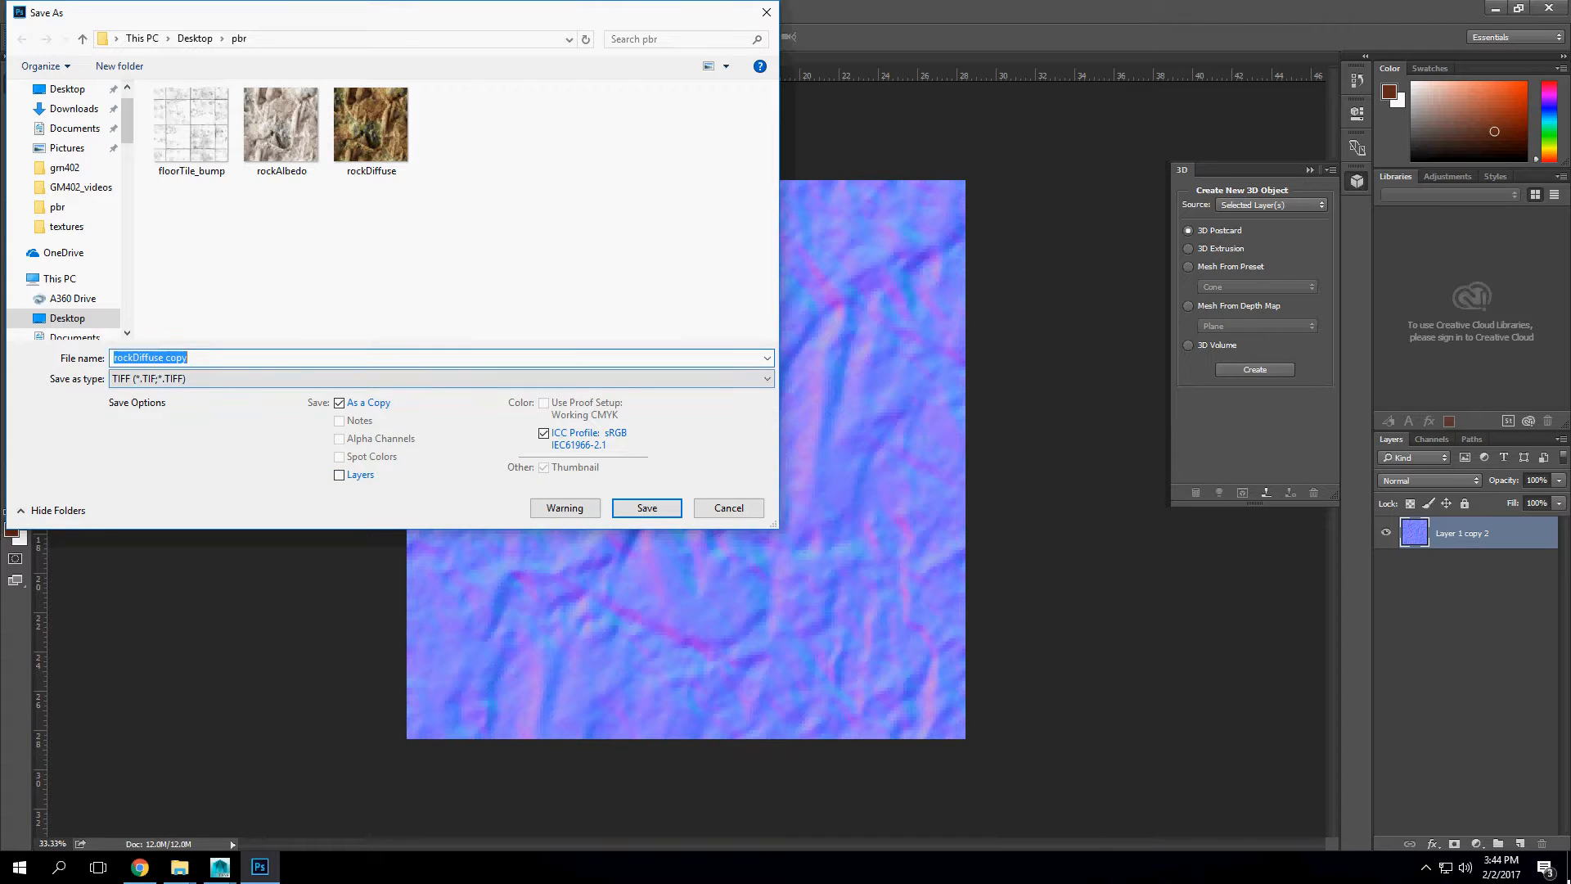
{"action": "left_click", "coordinate": [133, 357]}
{"action": "key", "text": "shift+End"}
{"action": "type", "text": "NormalMap"}
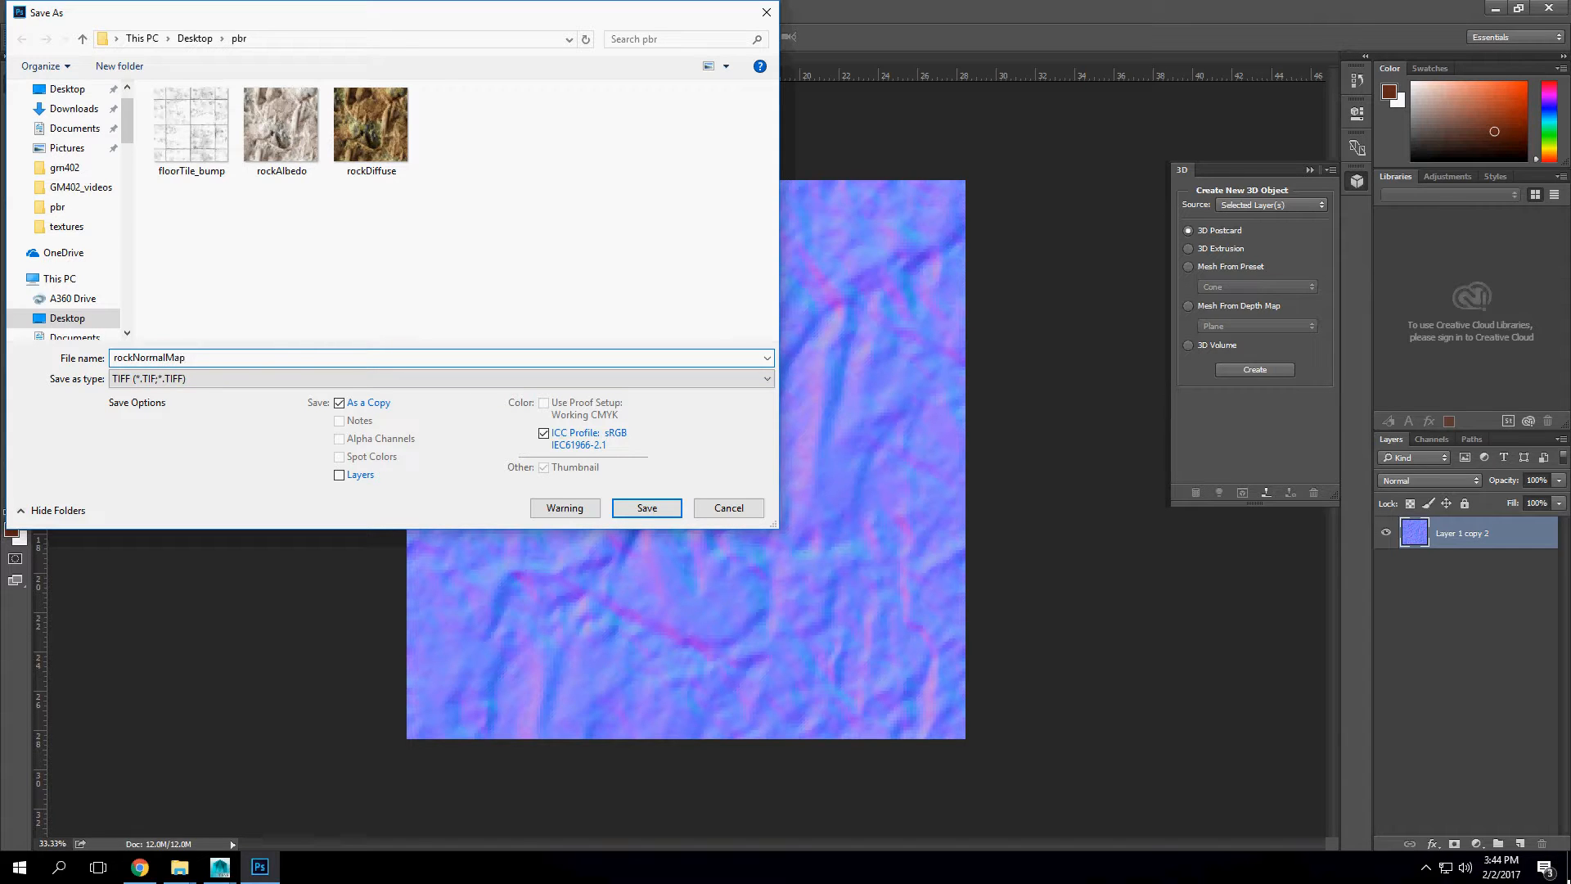
{"action": "key", "text": "Return"}
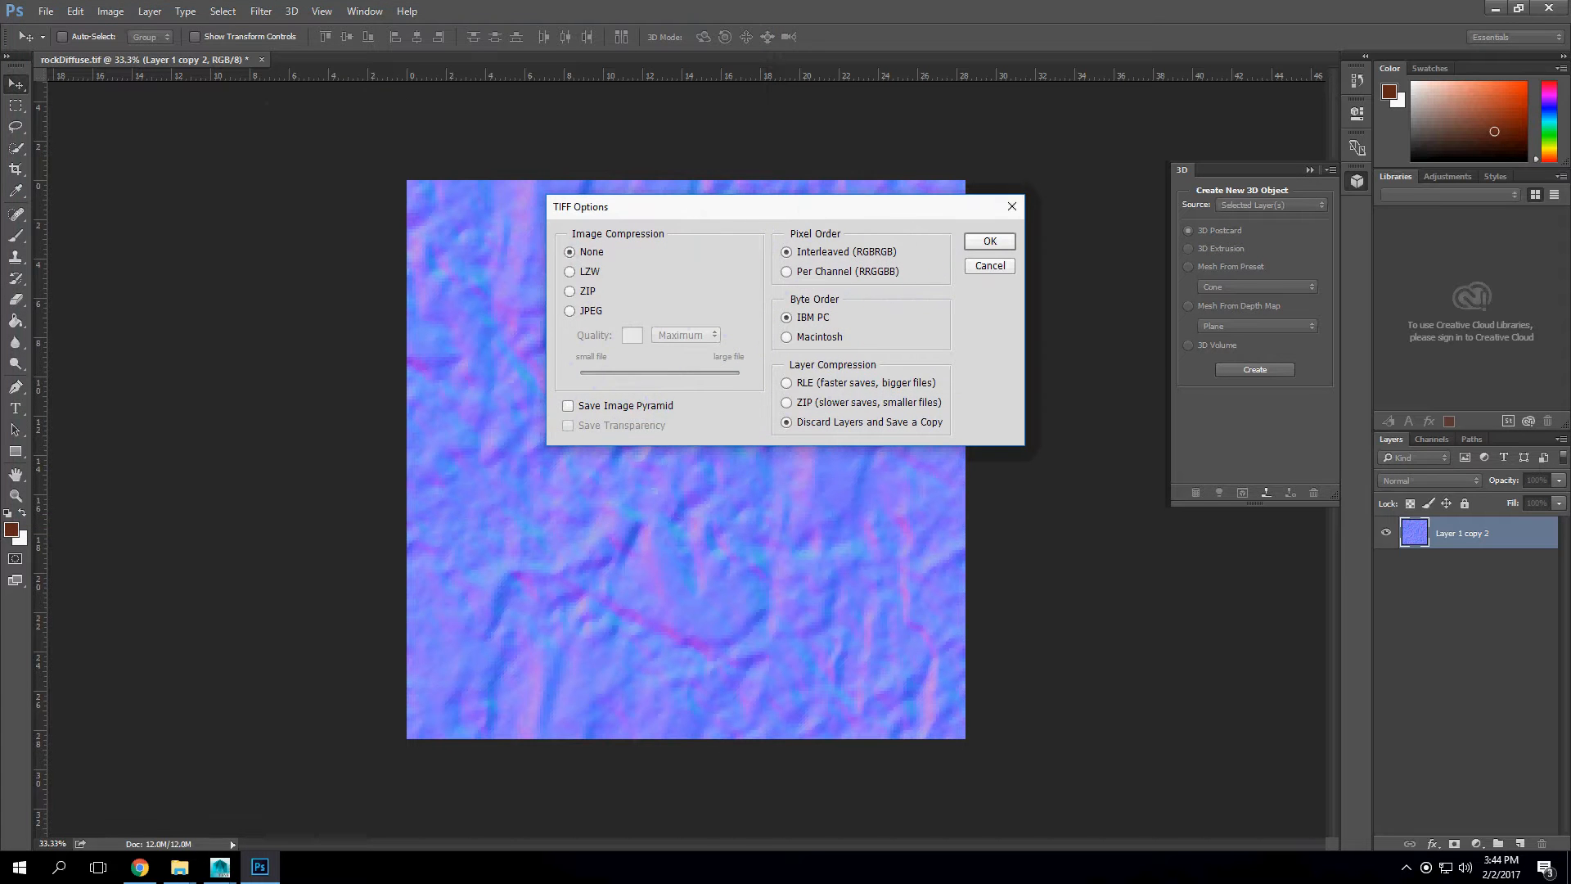
{"action": "key", "text": "Return"}
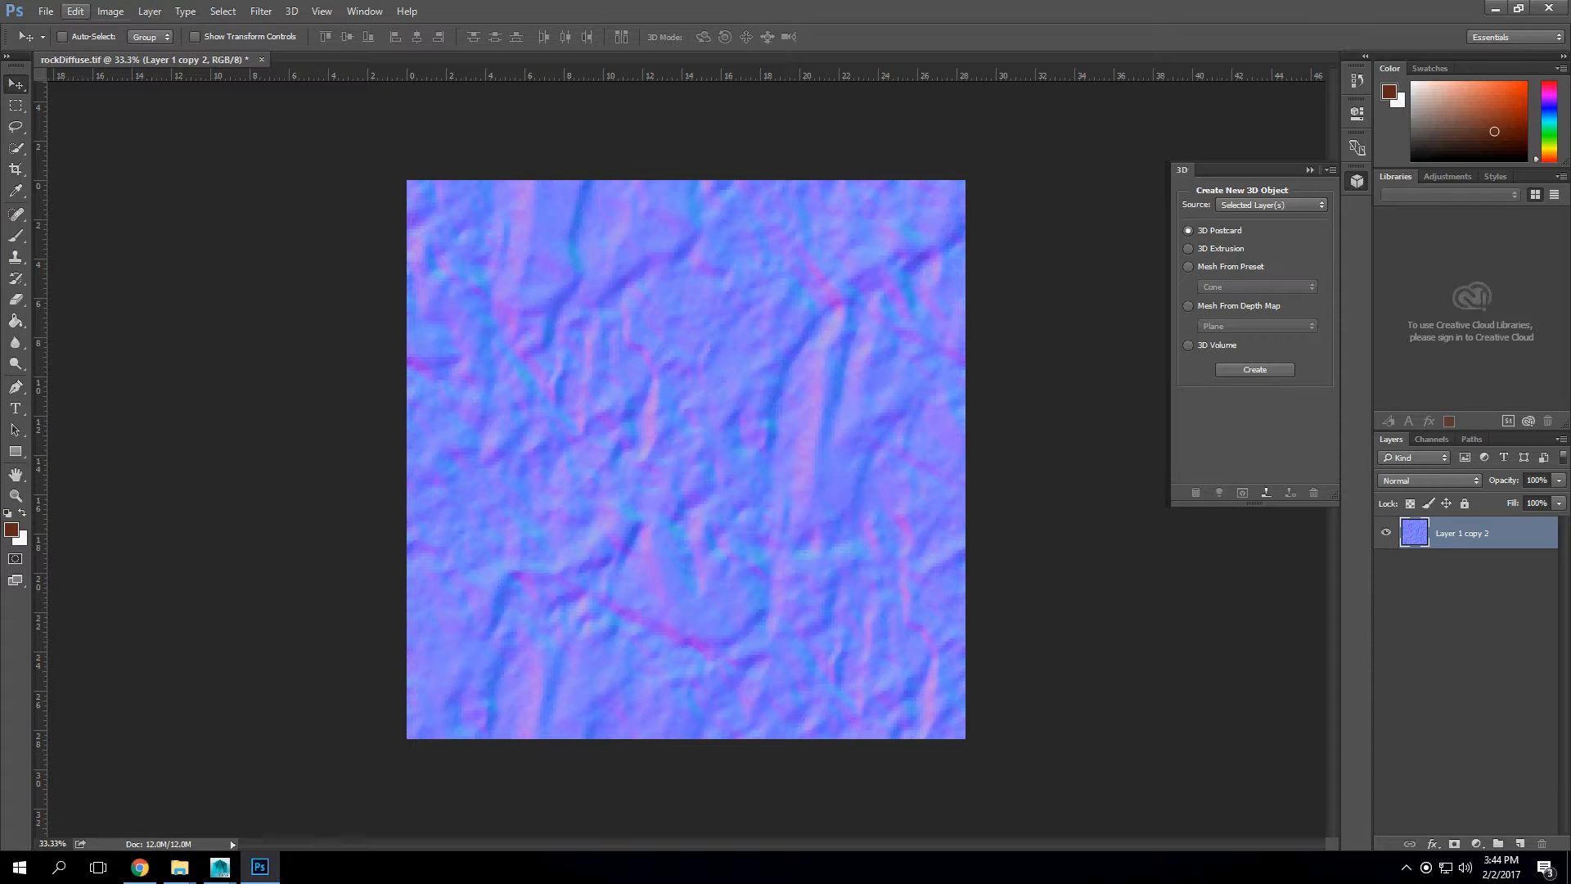
Step: Undo the normal map, blur, Levels and desaturation edits to return to the coloured rock texture
{"action": "key", "text": "ctrl+s"}
{"action": "key", "text": "ctrl+z"}
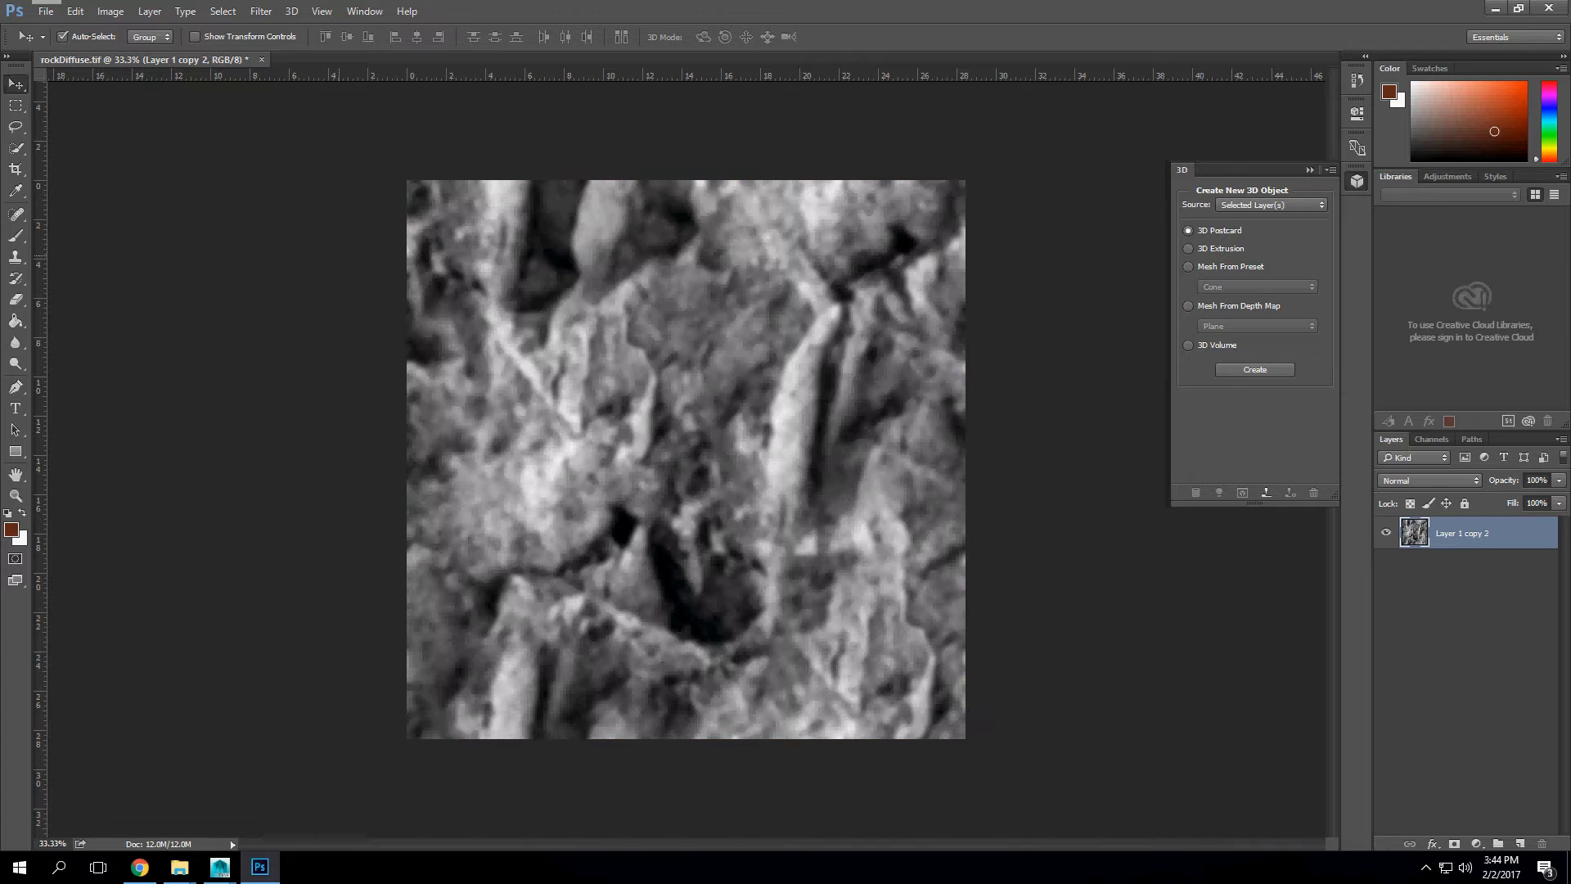
{"action": "key", "text": "ctrl+a"}
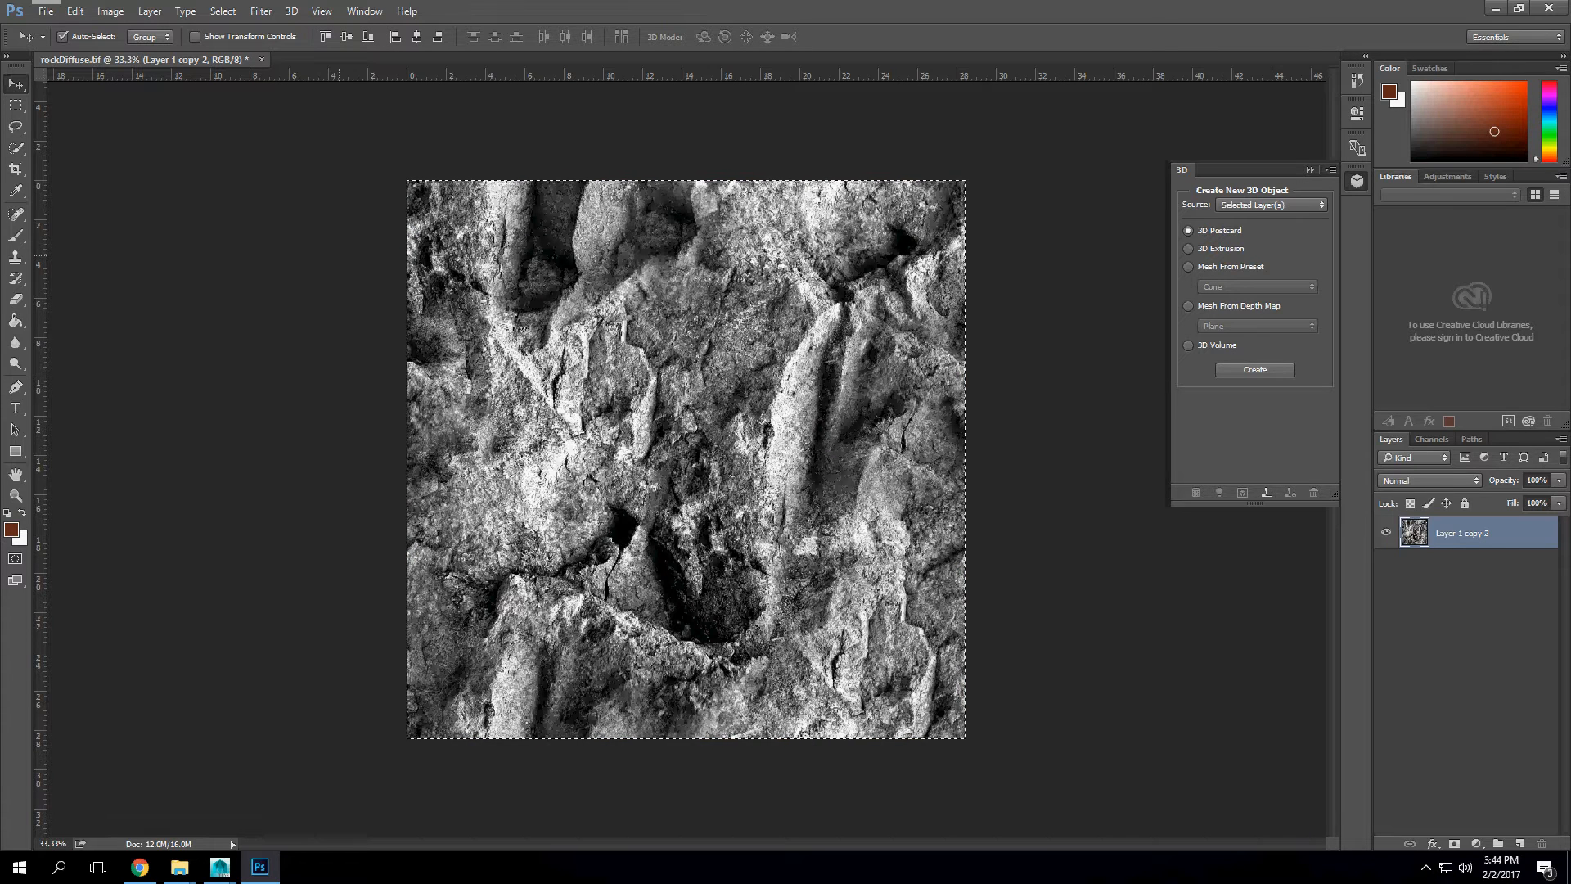
{"action": "key", "text": "ctrl+alt+z"}
{"action": "key", "text": "ctrl+alt+z"}
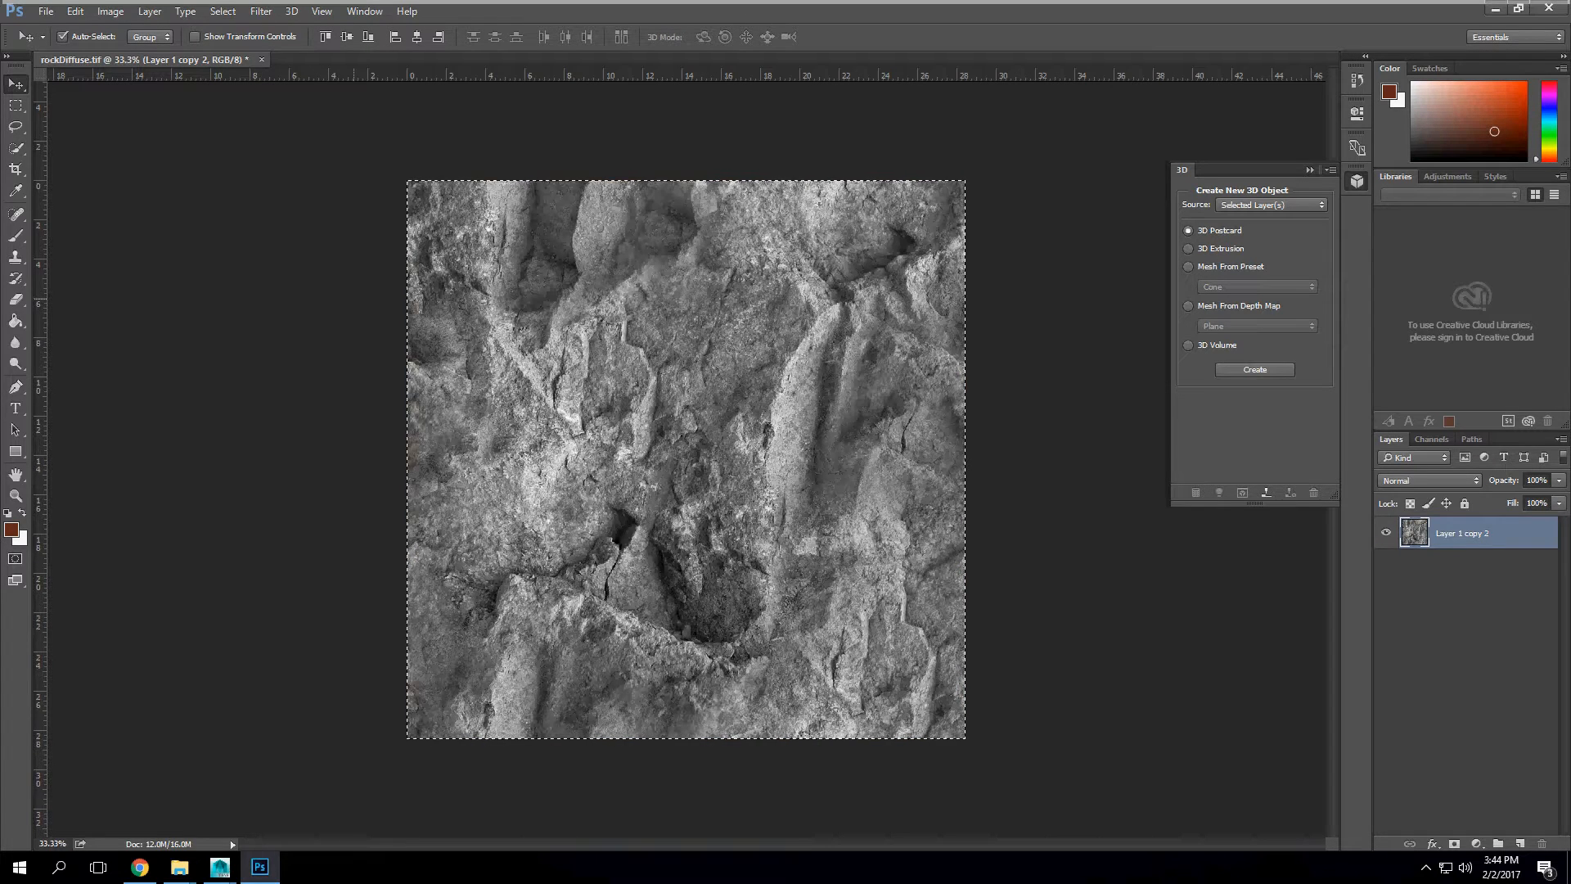
{"action": "key", "text": "ctrl+alt+z"}
Step: Open rockAlbedo from the pbr folder to check the saved texture, and close it again
{"action": "left_click", "coordinate": [46, 12]}
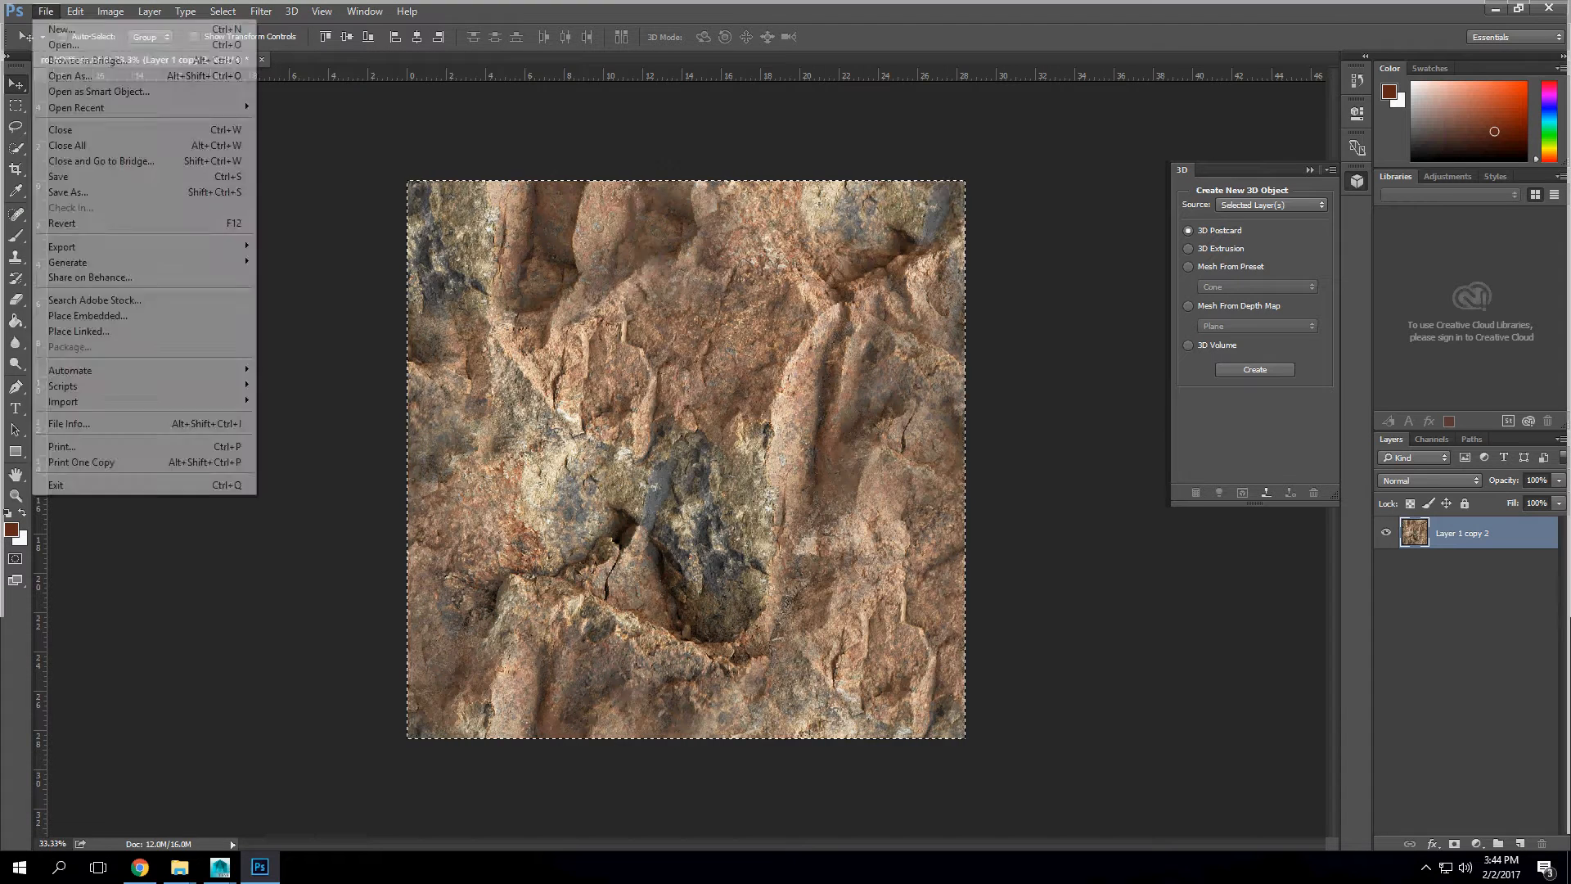
{"action": "left_click", "coordinate": [63, 44]}
{"action": "left_click", "coordinate": [371, 127]}
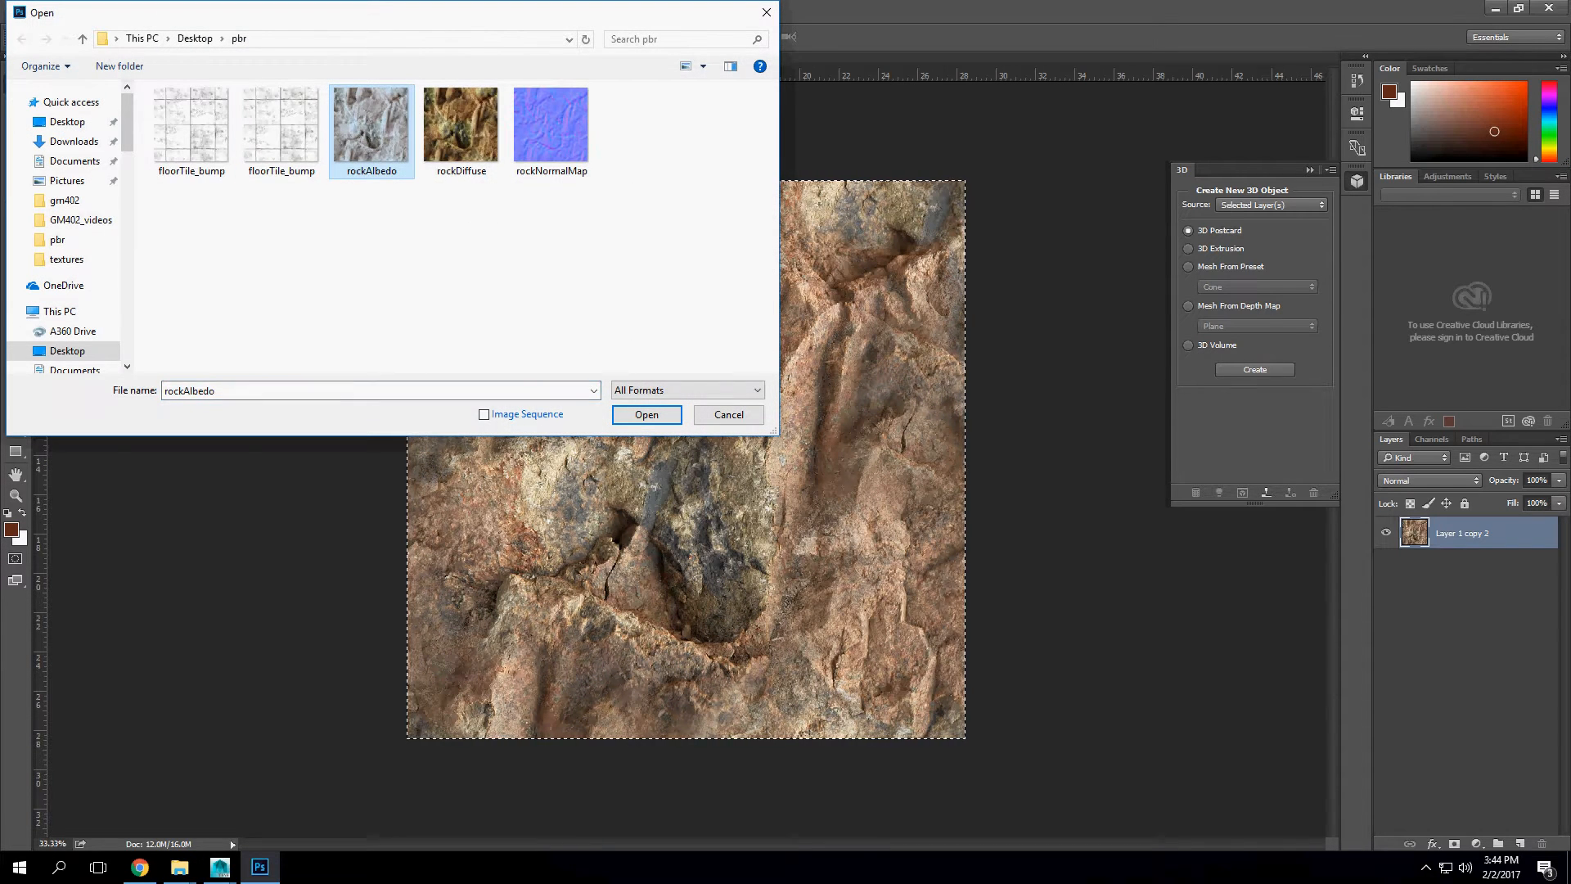
{"action": "left_click", "coordinate": [651, 412]}
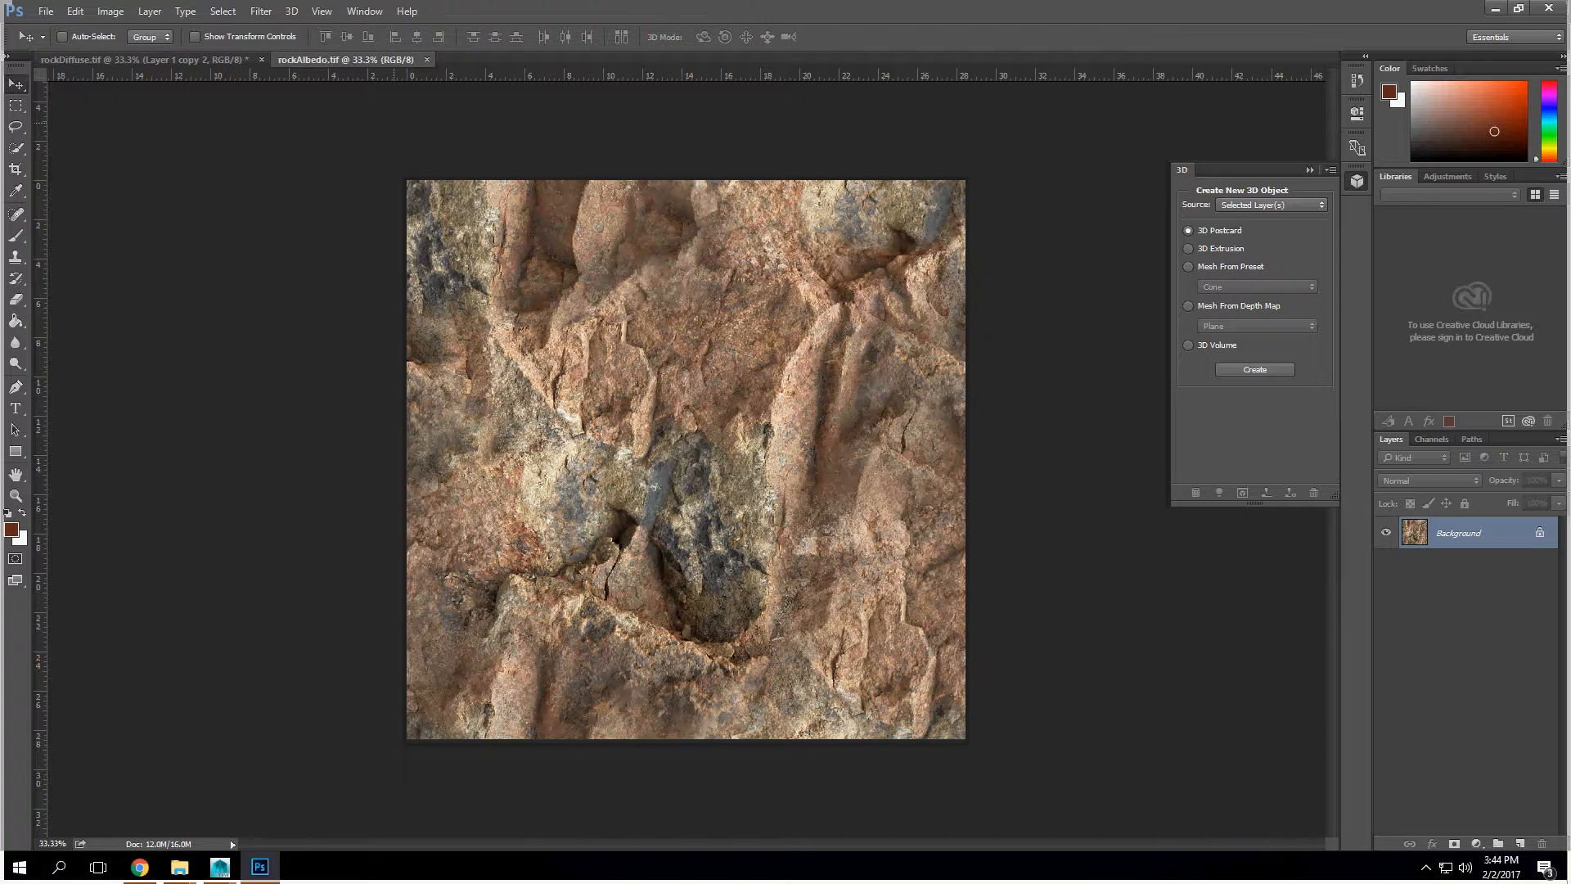
{"action": "left_click", "coordinate": [426, 59]}
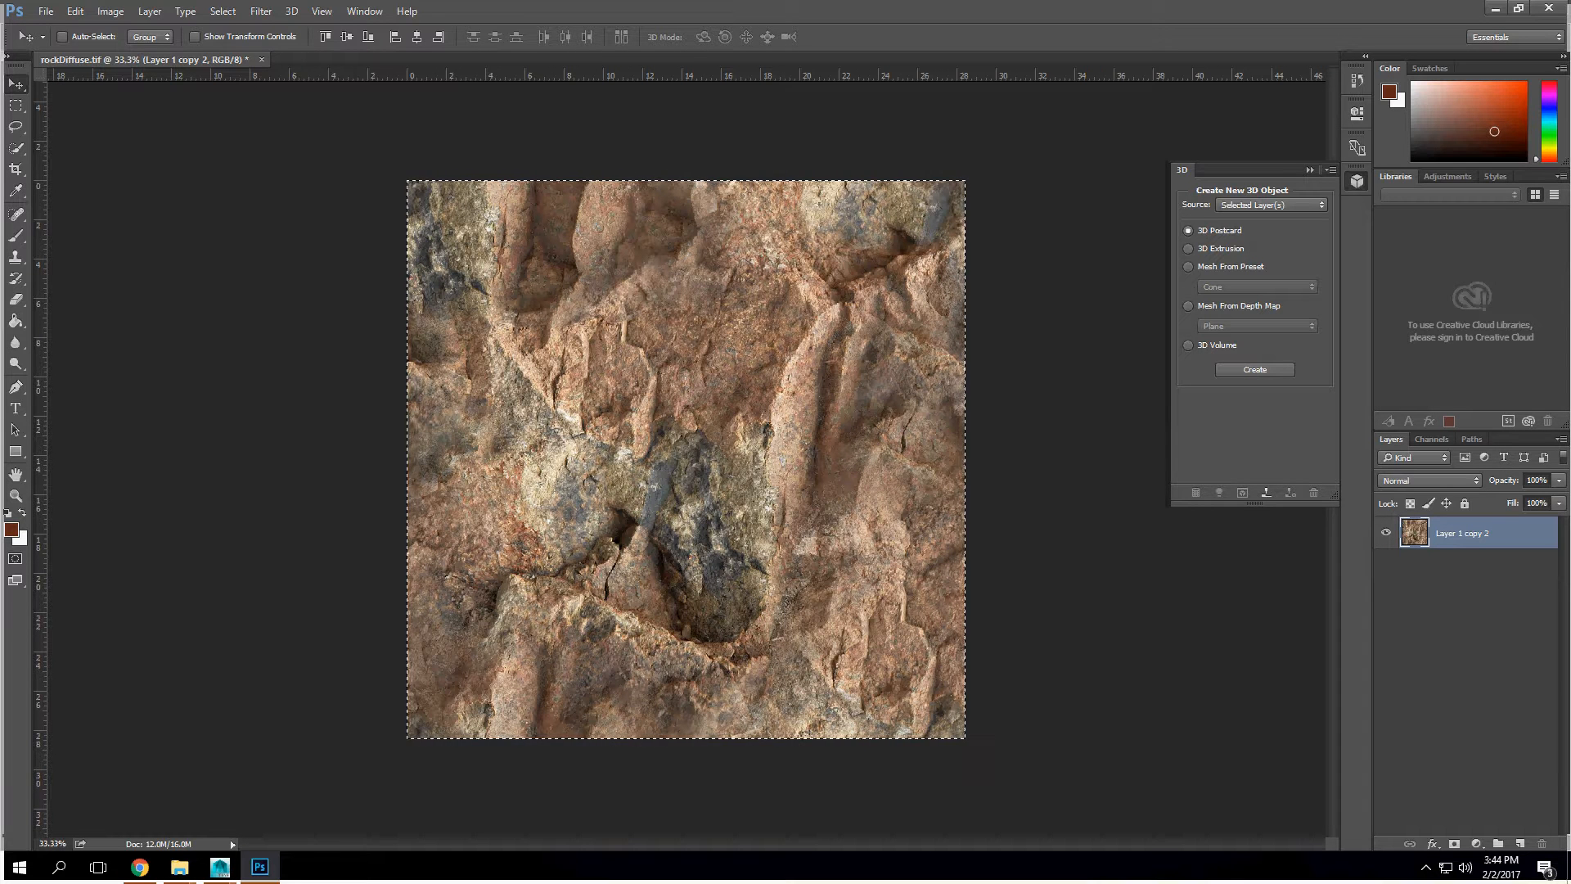
Step: Remove all colour from the rock layer with Hue/Saturation, setting the saturation to -100
{"action": "left_click", "coordinate": [110, 11]}
{"action": "mouse_move", "coordinate": [135, 53]}
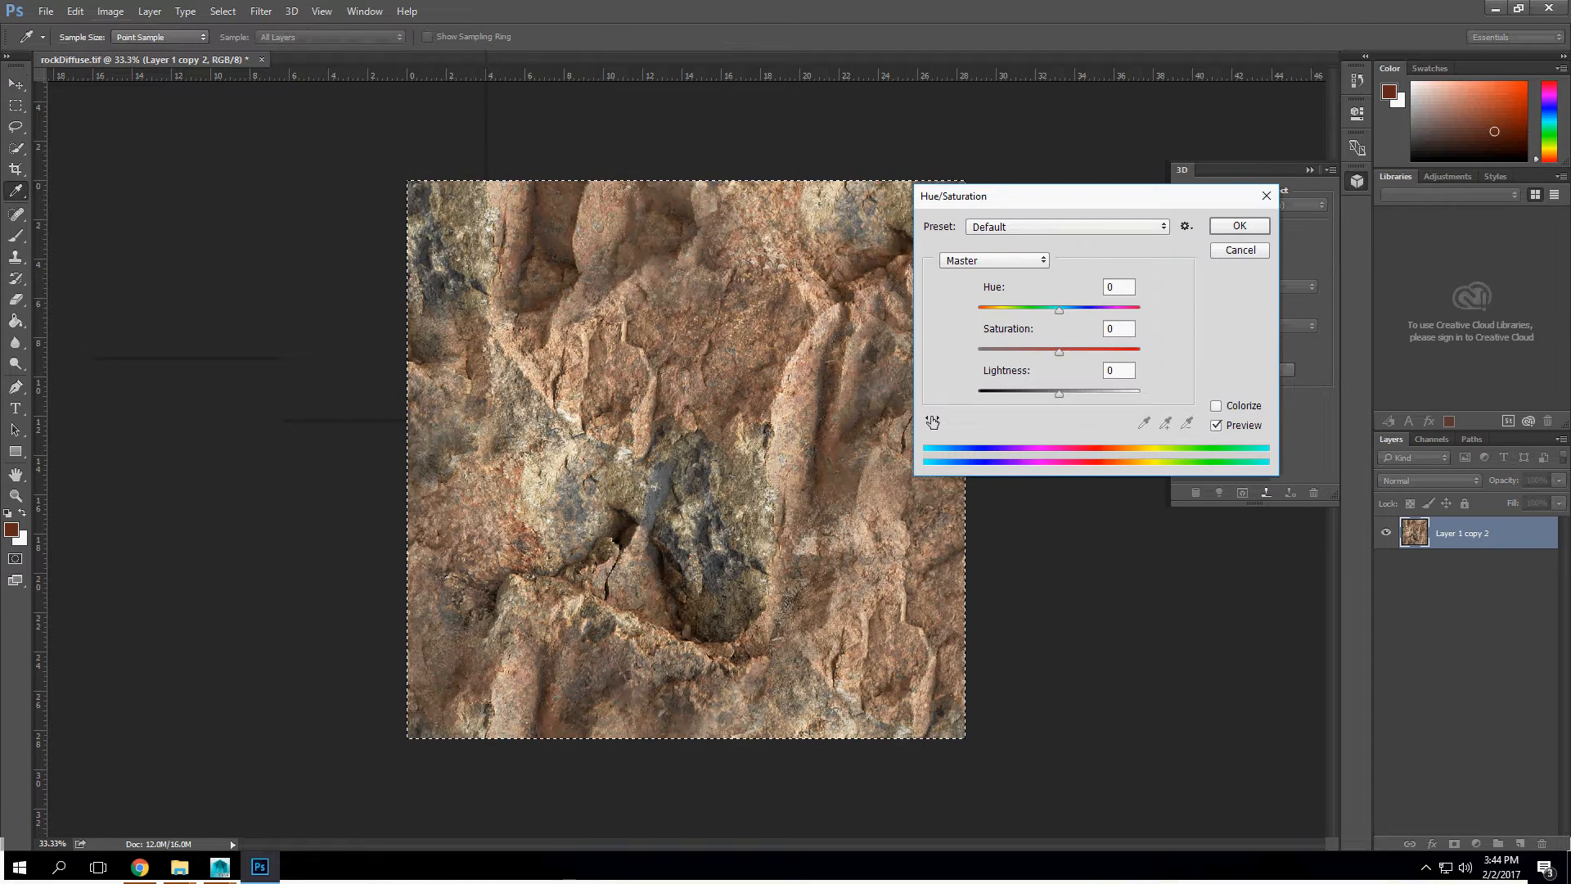
{"action": "left_click_drag", "start_coordinate": [1059, 352], "coordinate": [978, 352]}
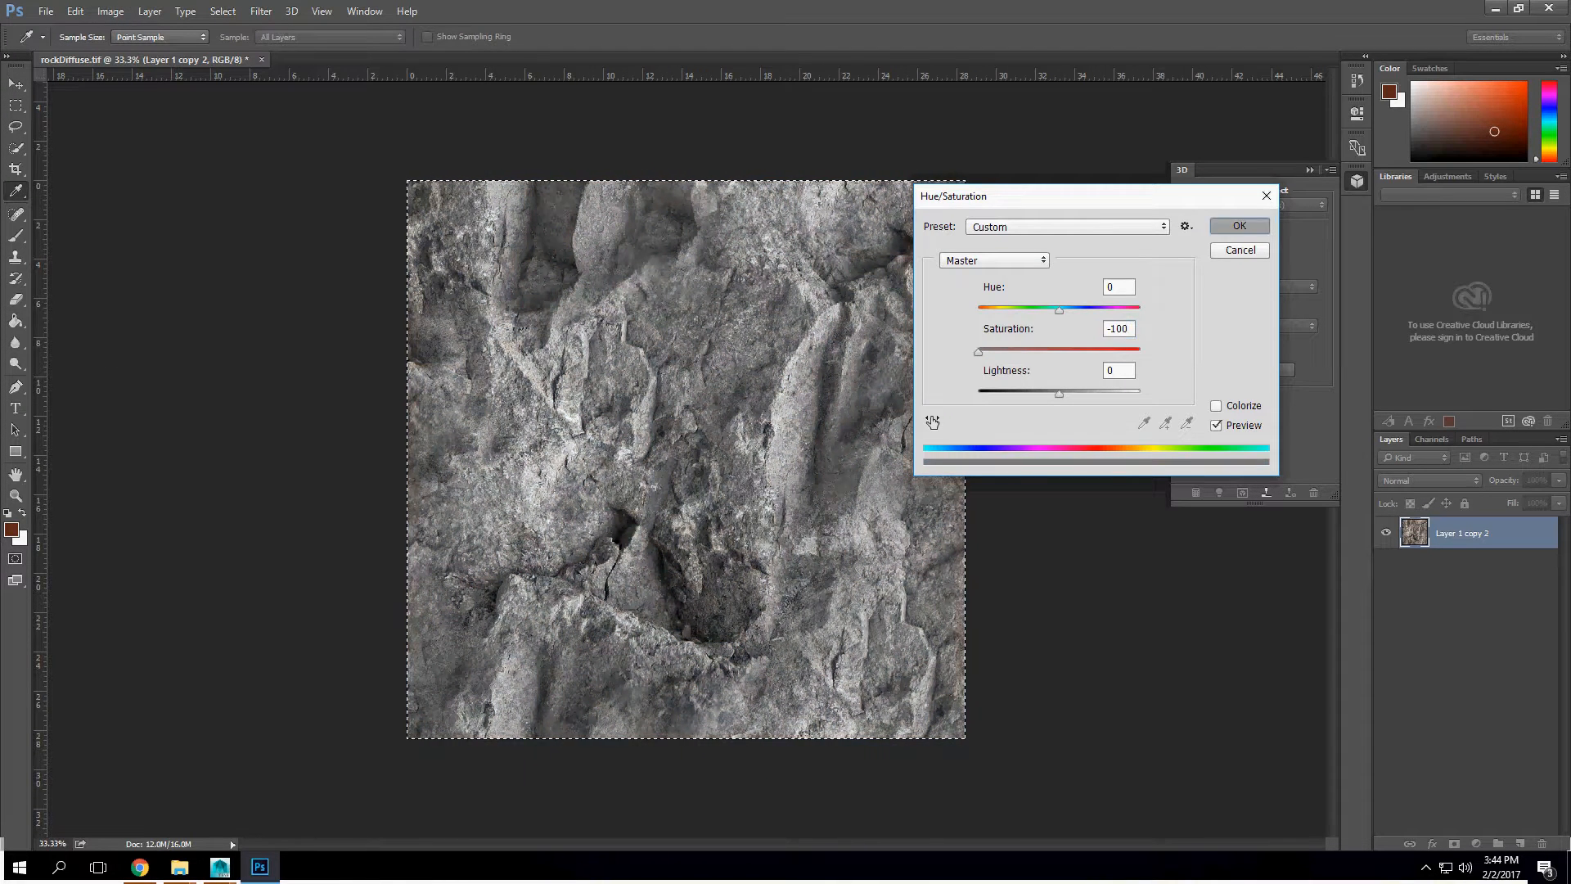
{"action": "key", "text": "Return"}
Step: Strongly raise the grey rock layer's contrast with Levels, setting the black input to 54 and the white input to 177
{"action": "left_click", "coordinate": [110, 11]}
{"action": "mouse_move", "coordinate": [148, 53]}
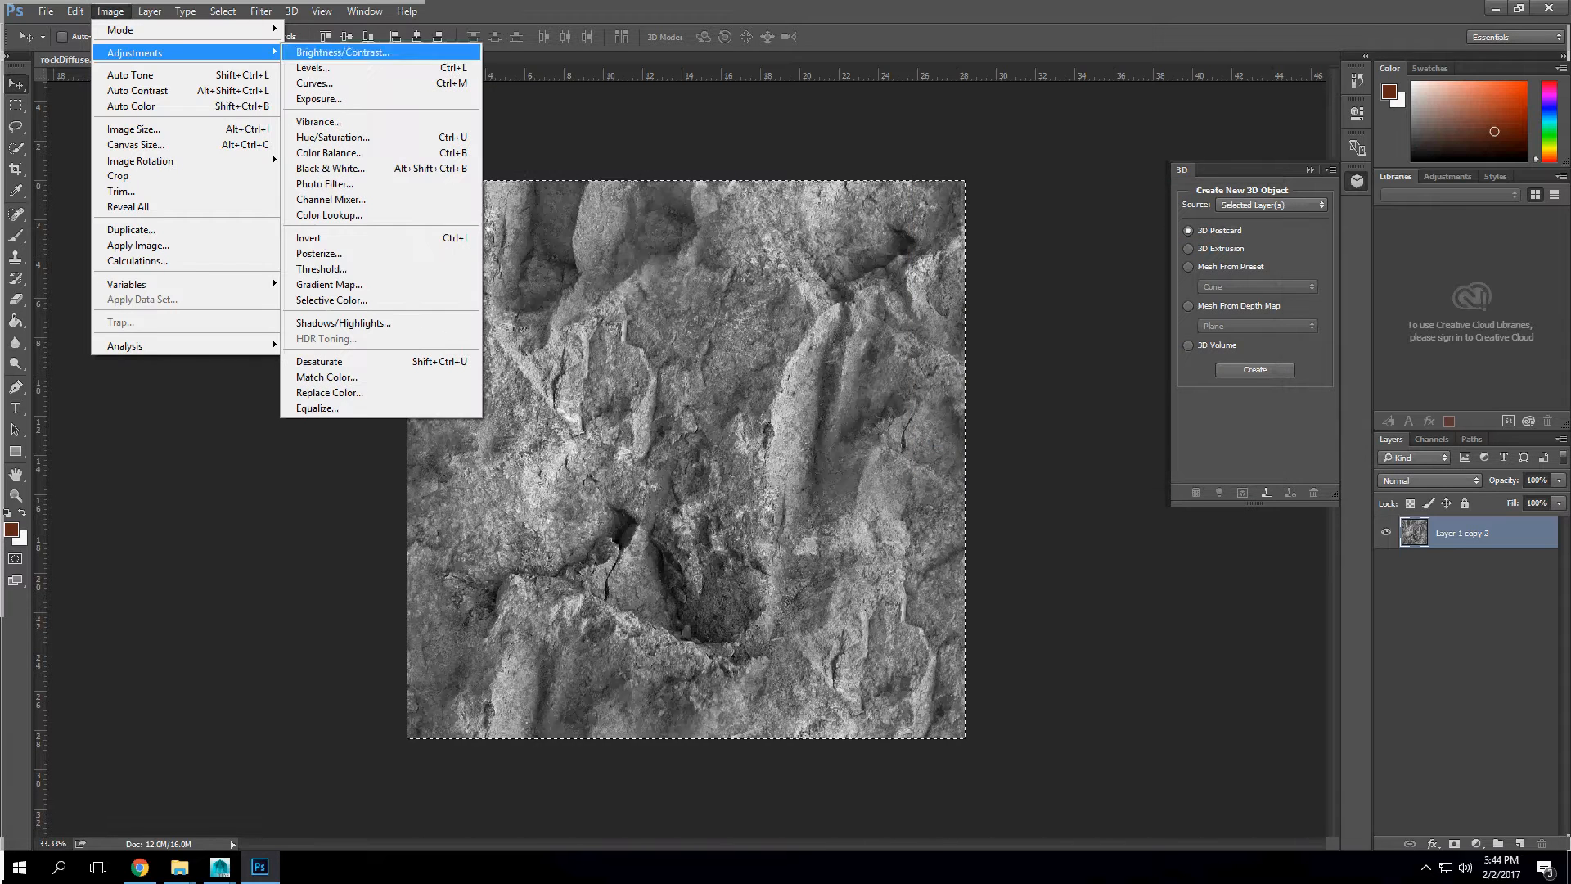
{"action": "left_click", "coordinate": [323, 67]}
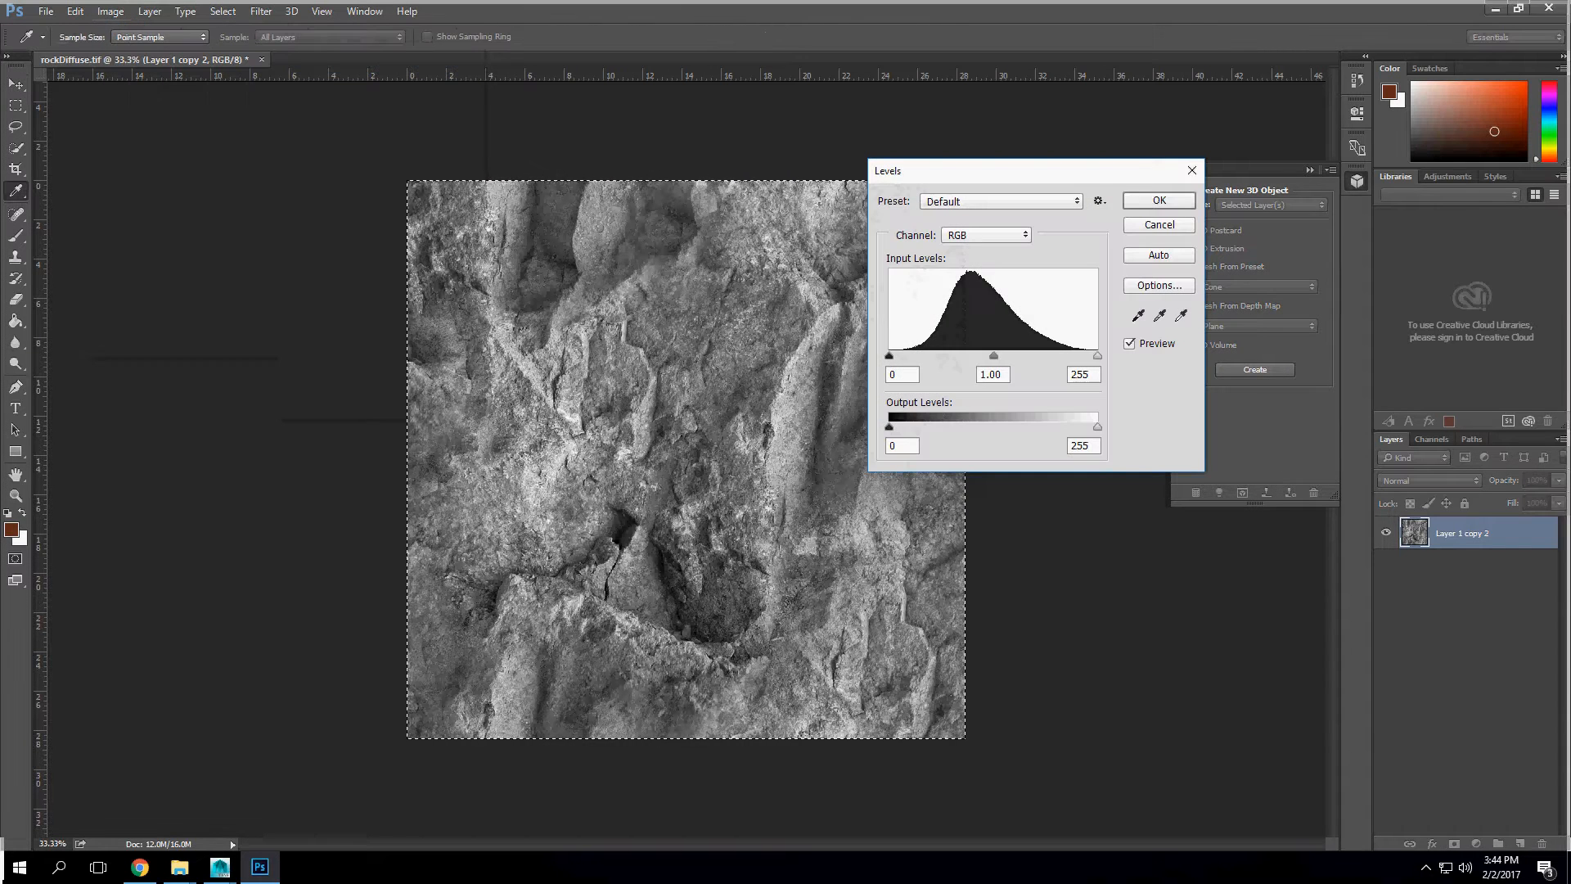
{"action": "left_click_drag", "start_coordinate": [889, 356], "coordinate": [972, 356]}
{"action": "left_click_drag", "start_coordinate": [1086, 356], "coordinate": [1034, 356]}
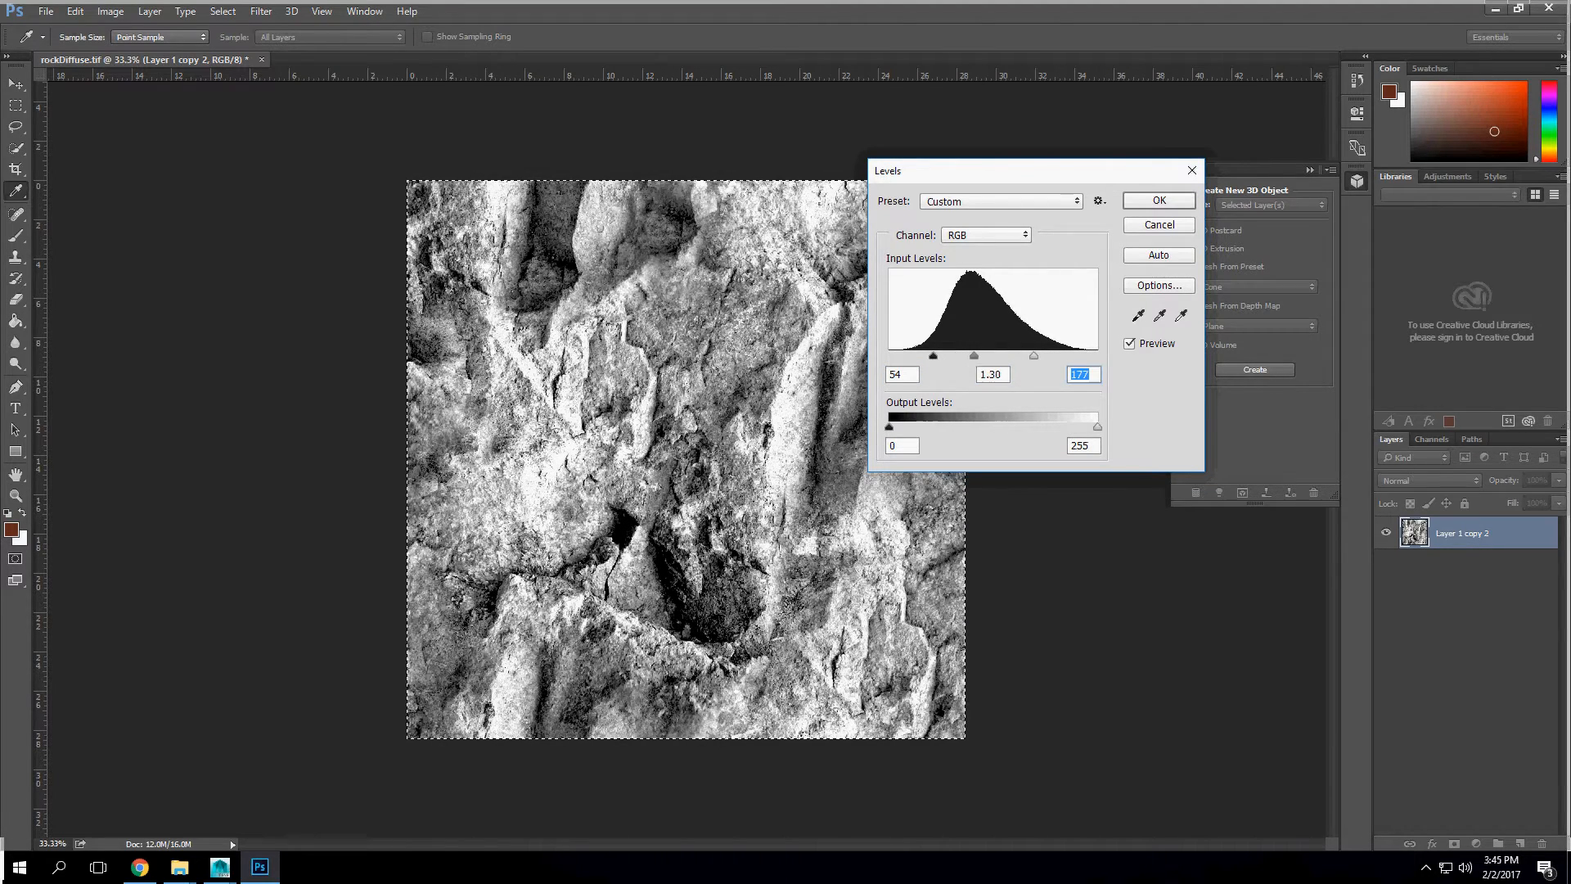
{"action": "left_click_drag", "start_coordinate": [933, 356], "coordinate": [970, 356]}
{"action": "left_click", "coordinate": [1158, 200]}
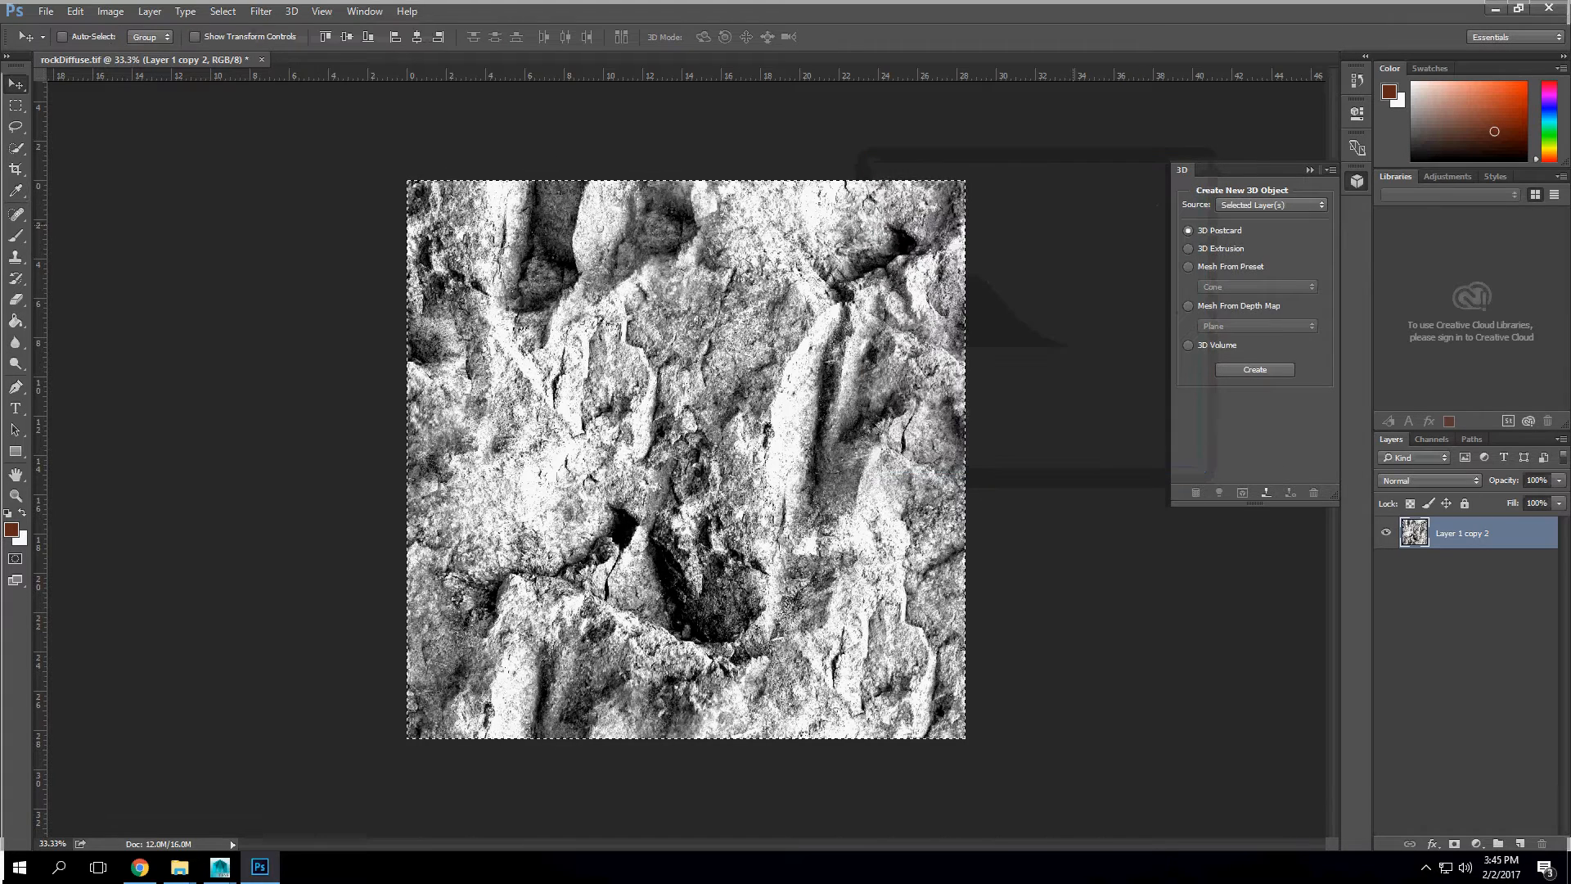
Step: Save a TIFF copy without layers as rockRoughnessMap in the pbr folder, and clear the selection
{"action": "left_click", "coordinate": [45, 11]}
{"action": "left_click", "coordinate": [82, 189]}
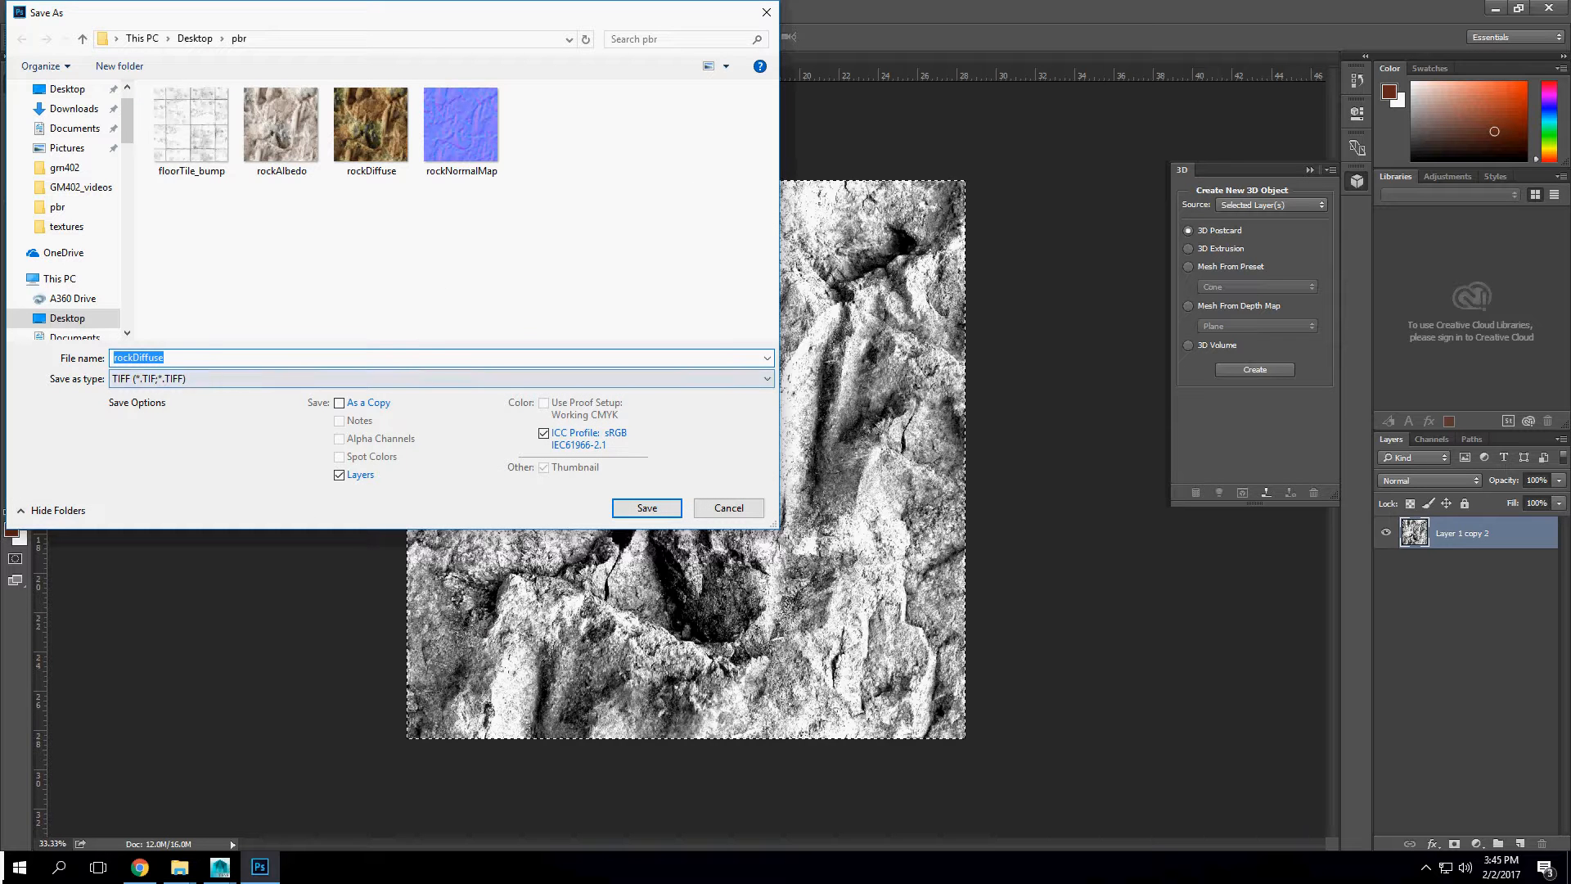
{"action": "left_click", "coordinate": [169, 358]}
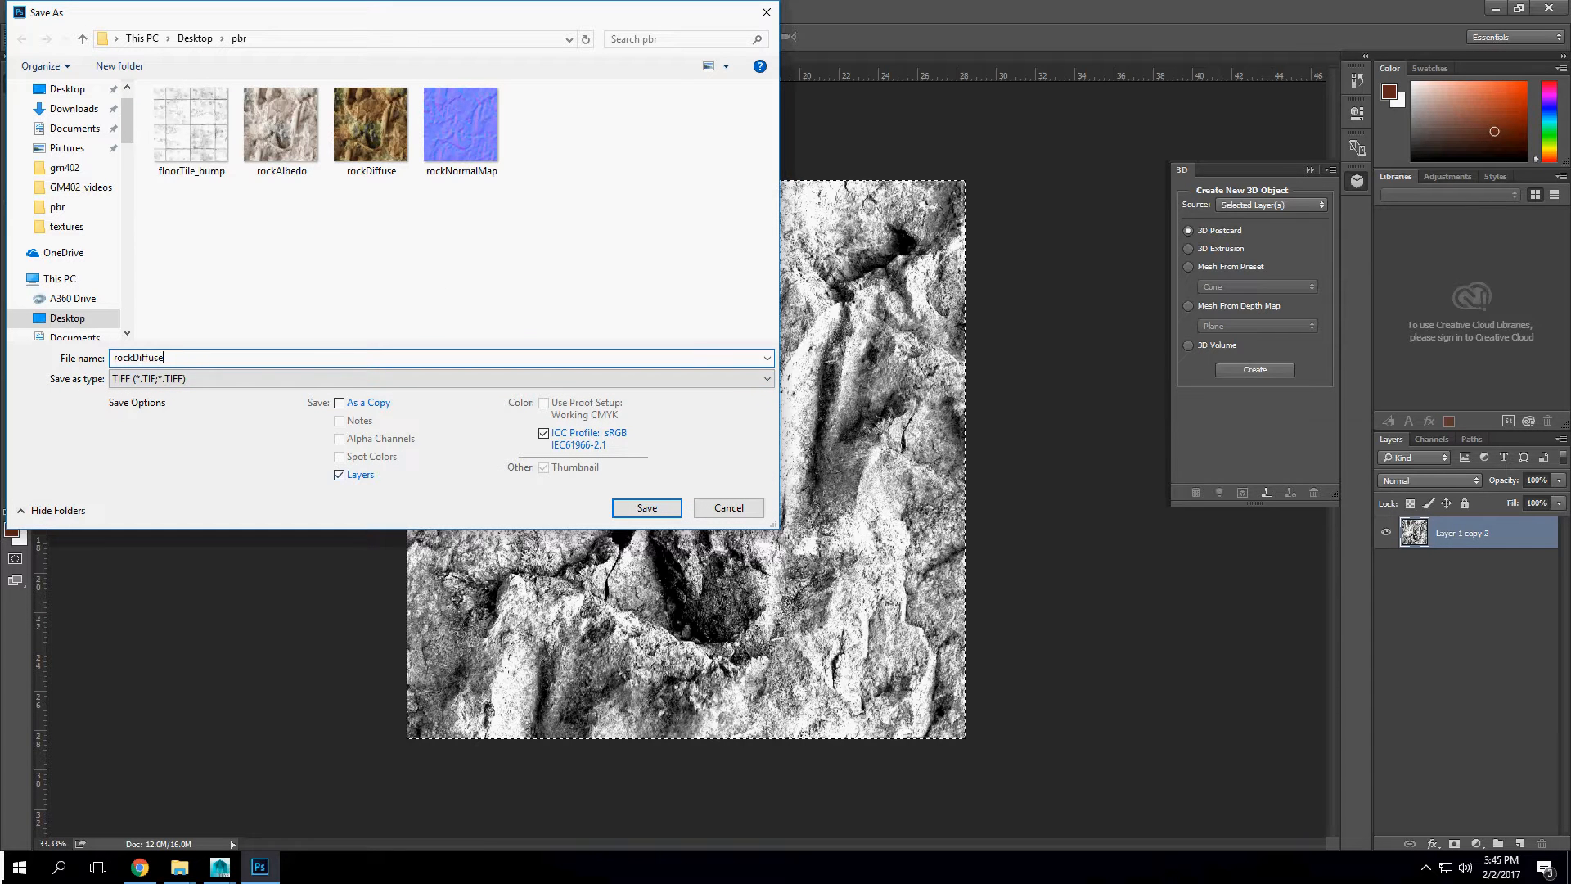
{"action": "left_click", "coordinate": [339, 475]}
{"action": "left_click", "coordinate": [139, 357]}
{"action": "left_click_drag", "start_coordinate": [133, 357], "coordinate": [189, 357]}
{"action": "type", "text": "oughnessMap"}
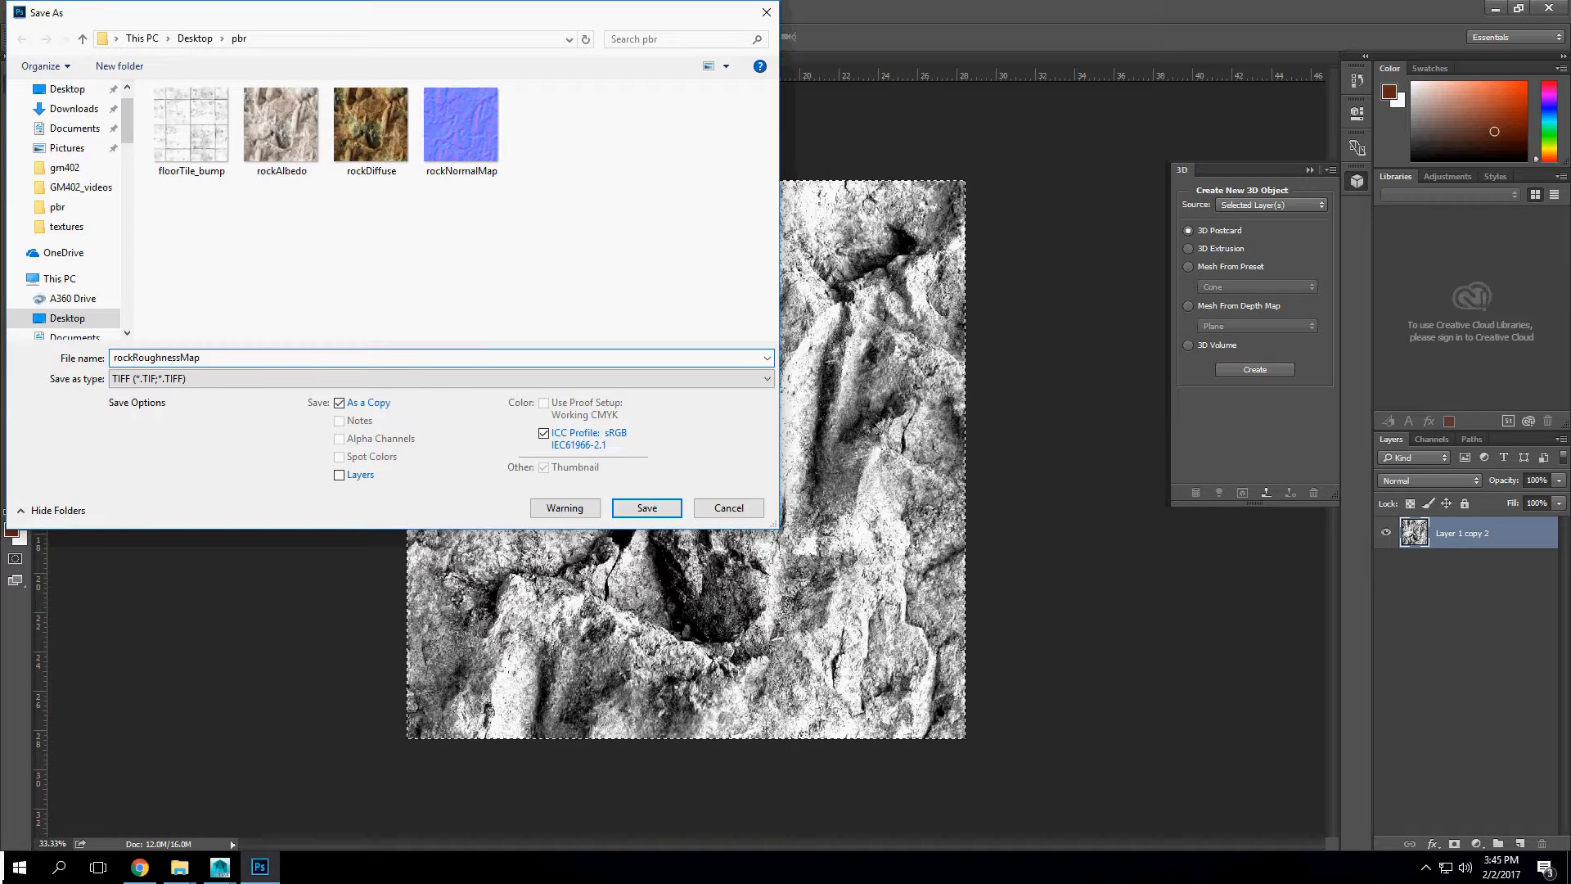
{"action": "key", "text": "Return"}
{"action": "key", "text": "Return"}
{"action": "key", "text": "m"}
{"action": "key", "text": "ctrl+d"}
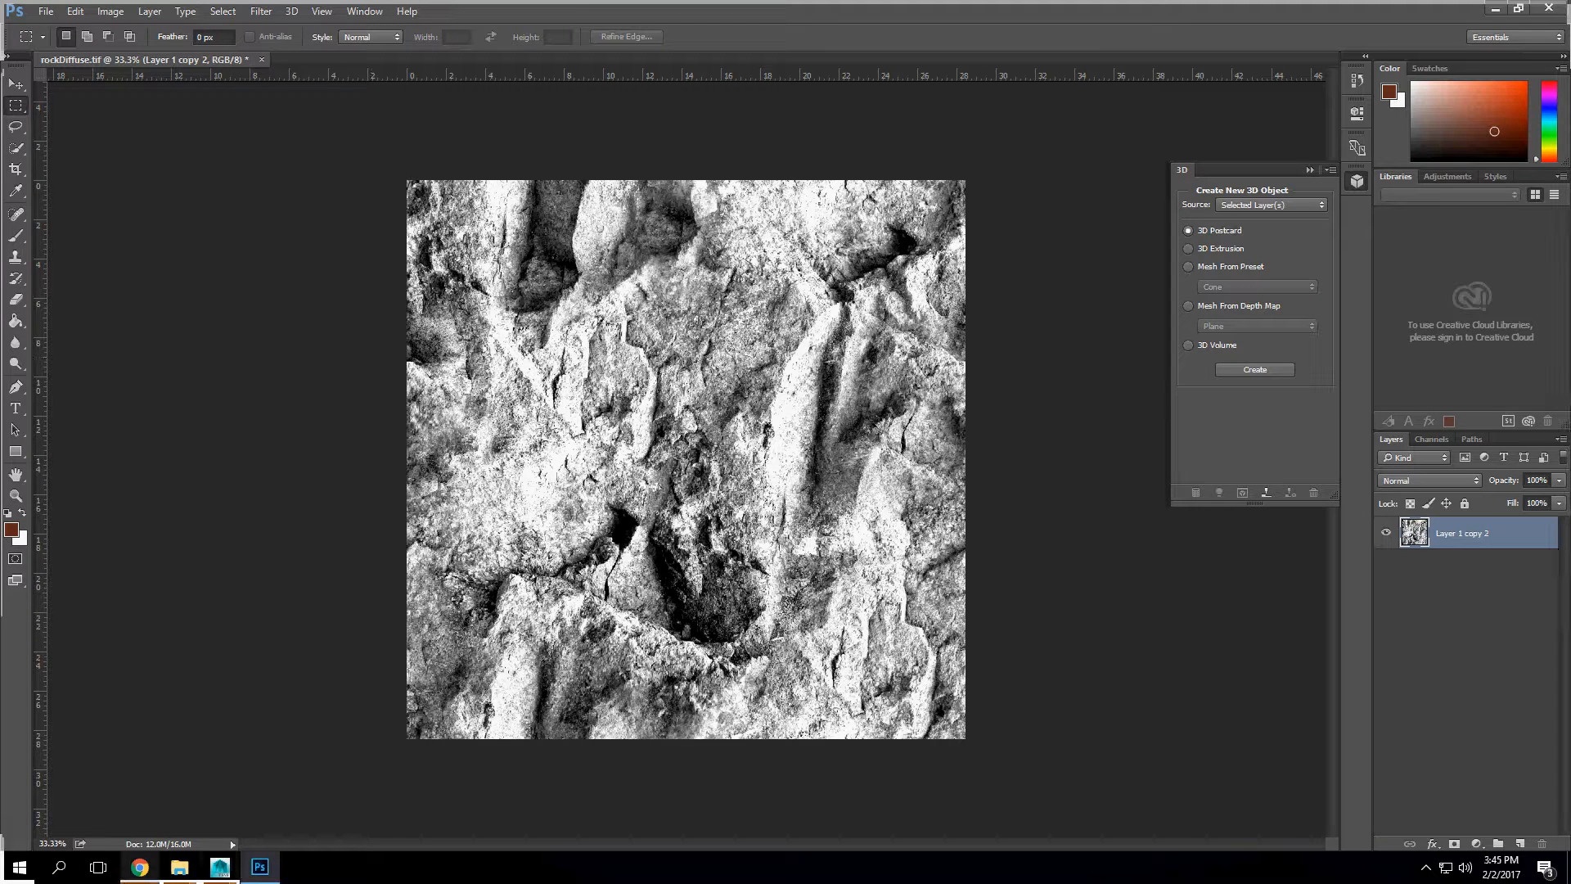
Step: Switch to the Chrome browser and search Google for "normal map" in a new tab
{"action": "mouse_move", "coordinate": [140, 867]}
{"action": "left_click", "coordinate": [139, 798]}
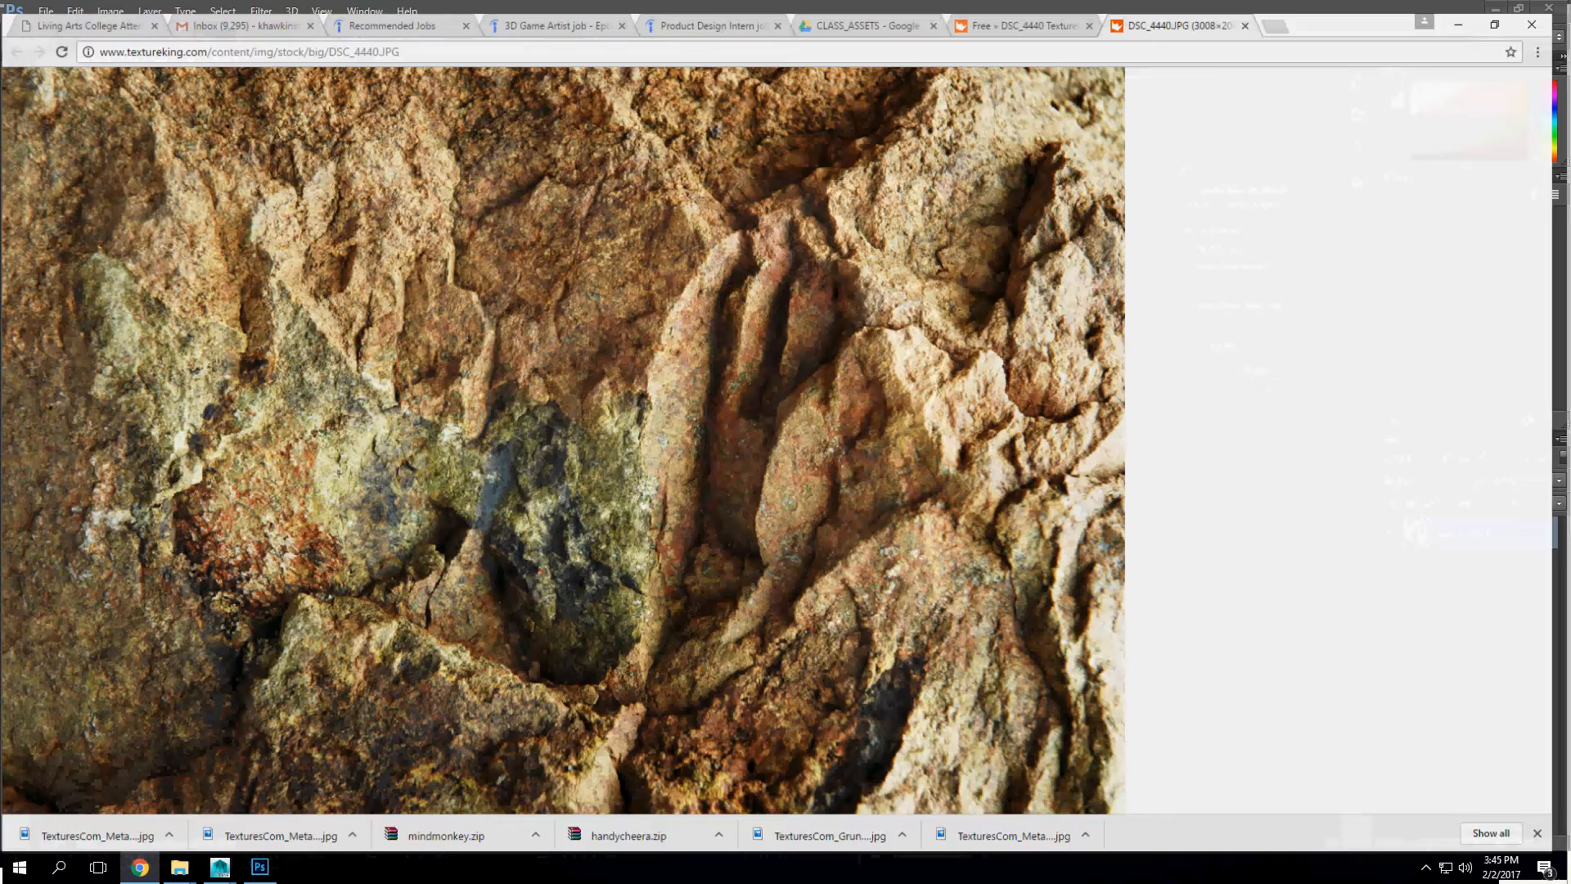
{"action": "key", "text": "ctrl+t"}
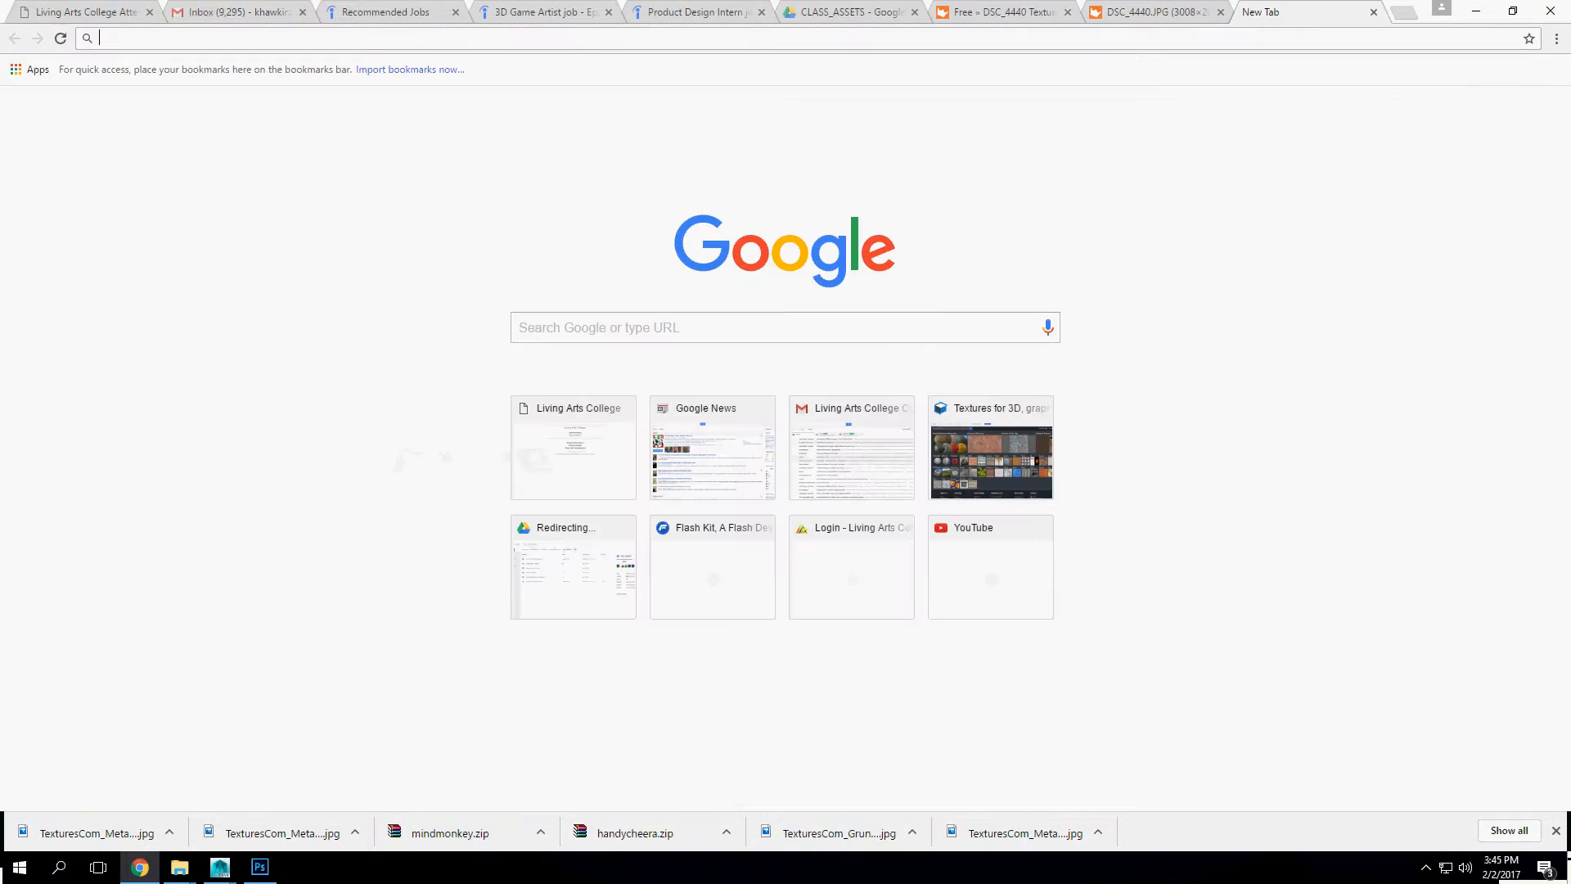
{"action": "type", "text": "sma"}
{"action": "key", "text": "BackSpace"}
{"action": "key", "text": "BackSpace"}
{"action": "key", "text": "BackSpace"}
{"action": "key", "text": "BackSpace"}
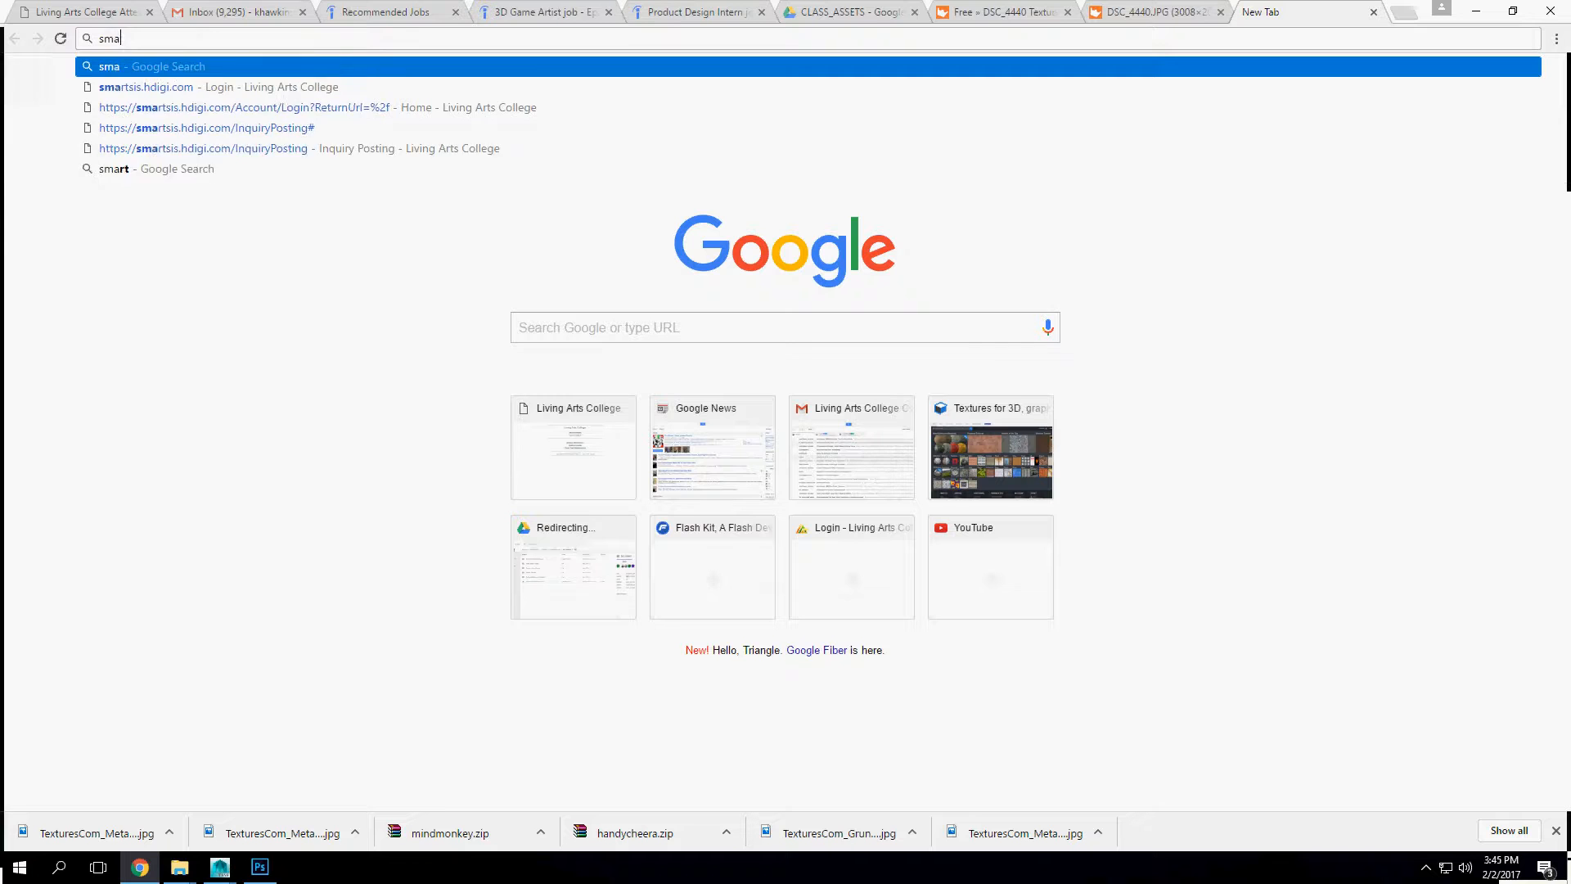
{"action": "type", "text": "normal"}
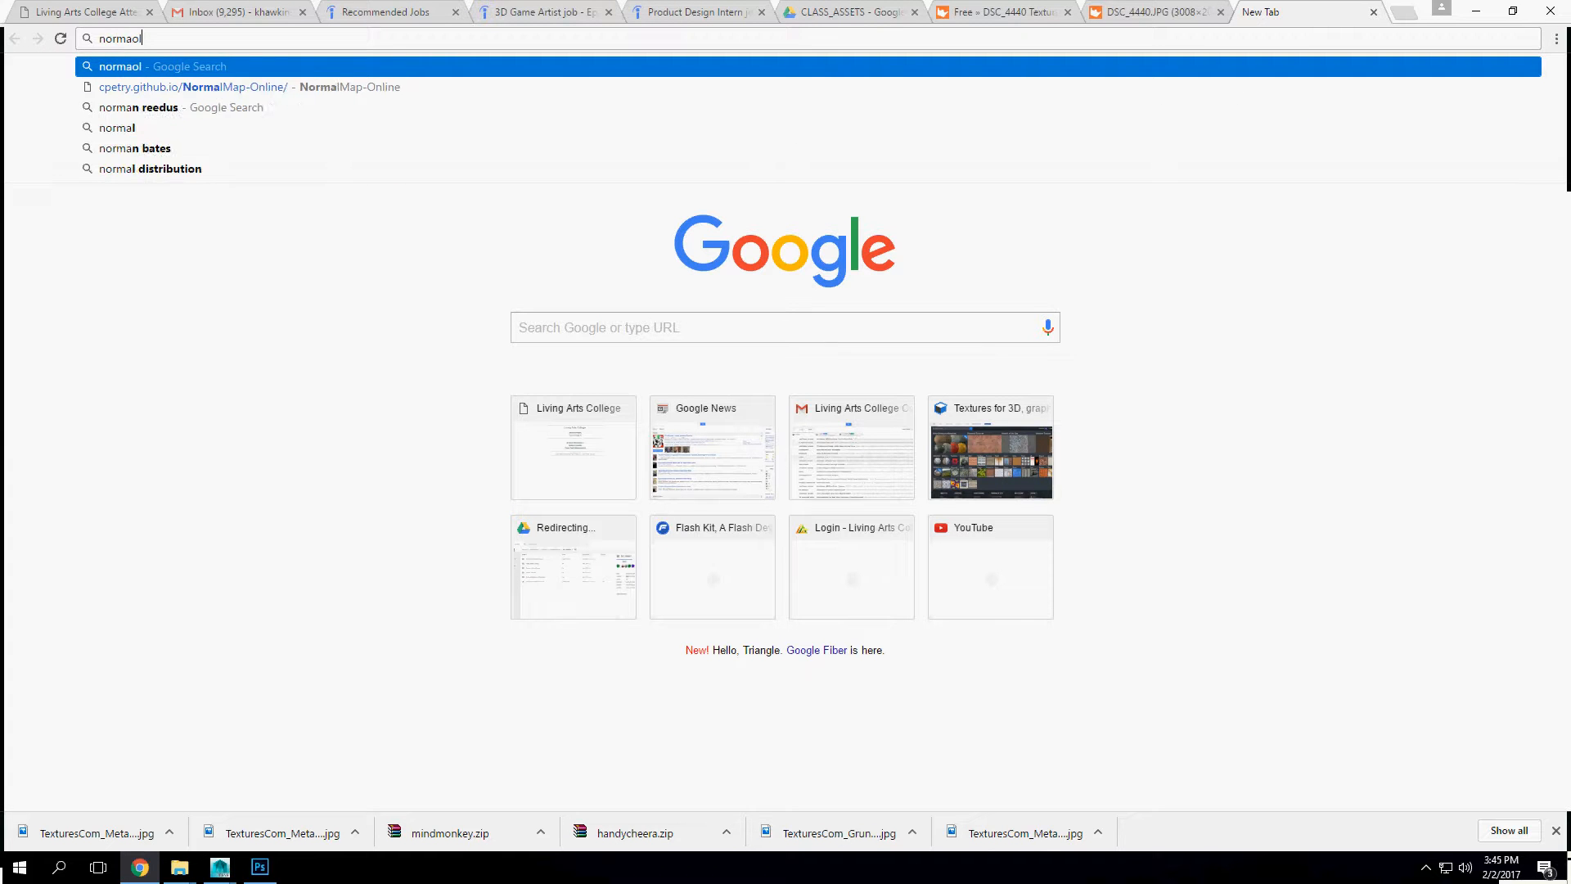
{"action": "key", "text": "BackSpace"}
{"action": "type", "text": "l map\\"}
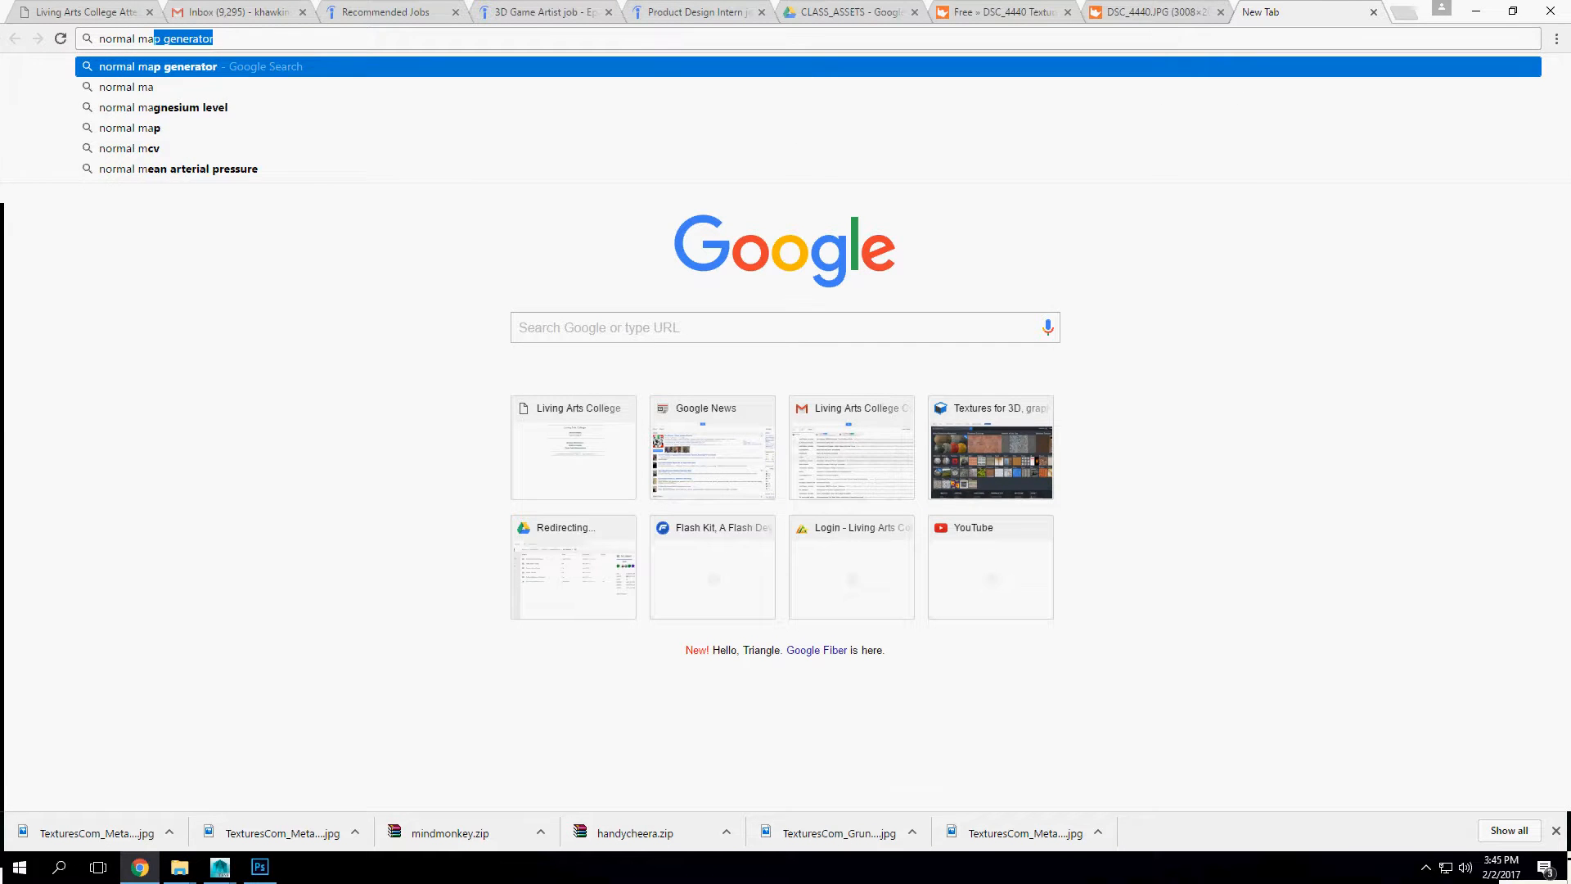
{"action": "key", "text": "Return"}
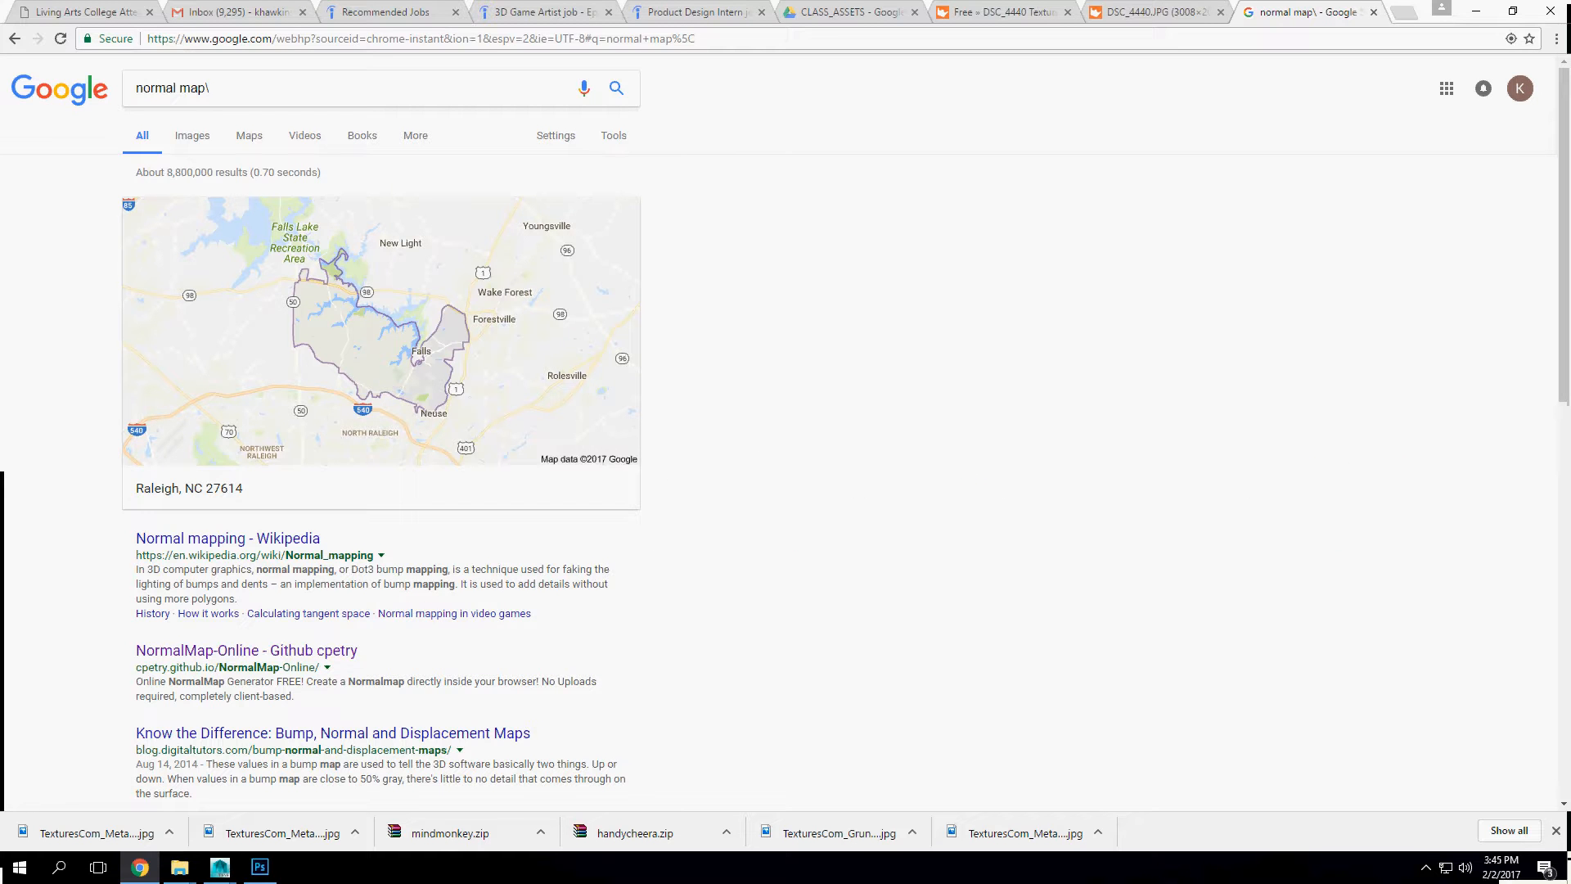
Step: Open the NormalMap-Online generator from the search results and fit its whole workspace in view
{"action": "left_click", "coordinate": [246, 650]}
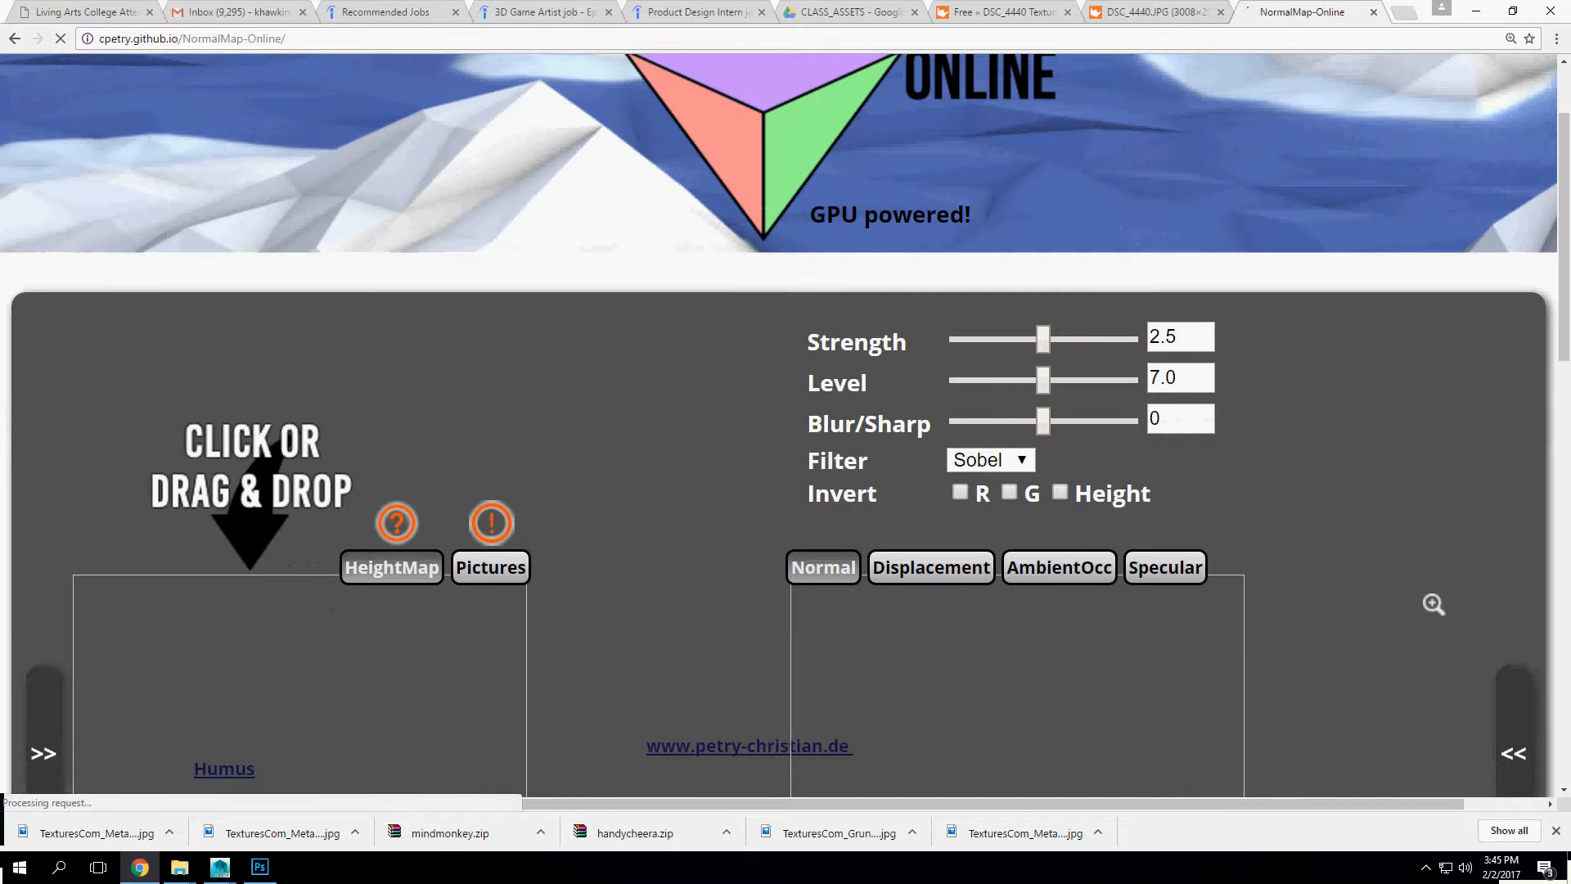
{"action": "key", "text": "ctrl+minus"}
{"action": "key", "text": "ctrl+minus"}
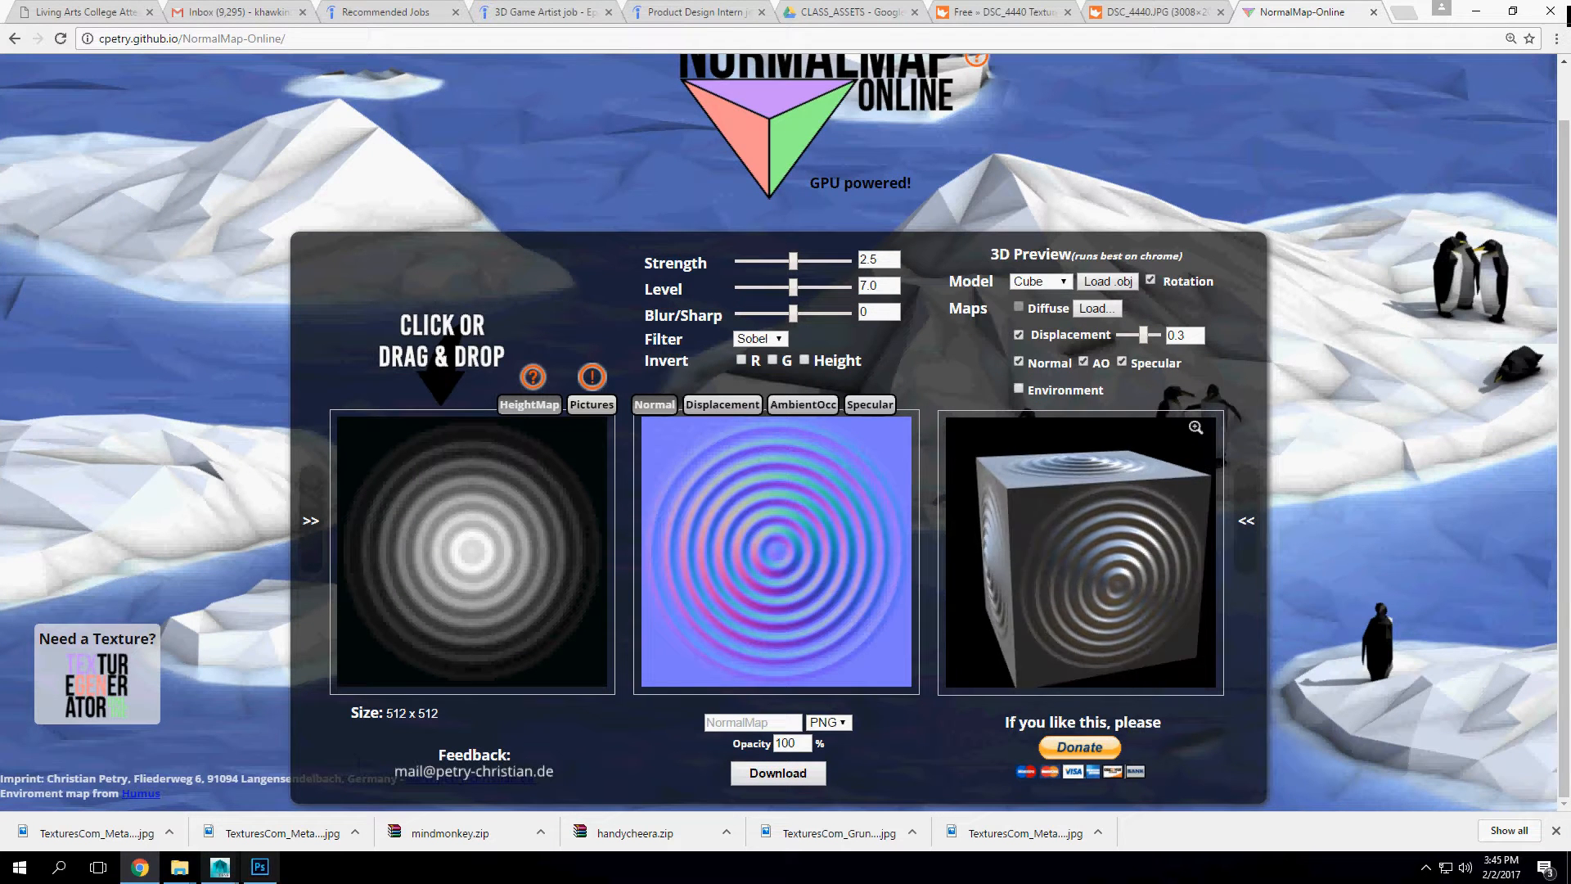
Step: Switch to Photoshop and open the rockNormalMap TIFF from the pbr folder
{"action": "left_click", "coordinate": [259, 867]}
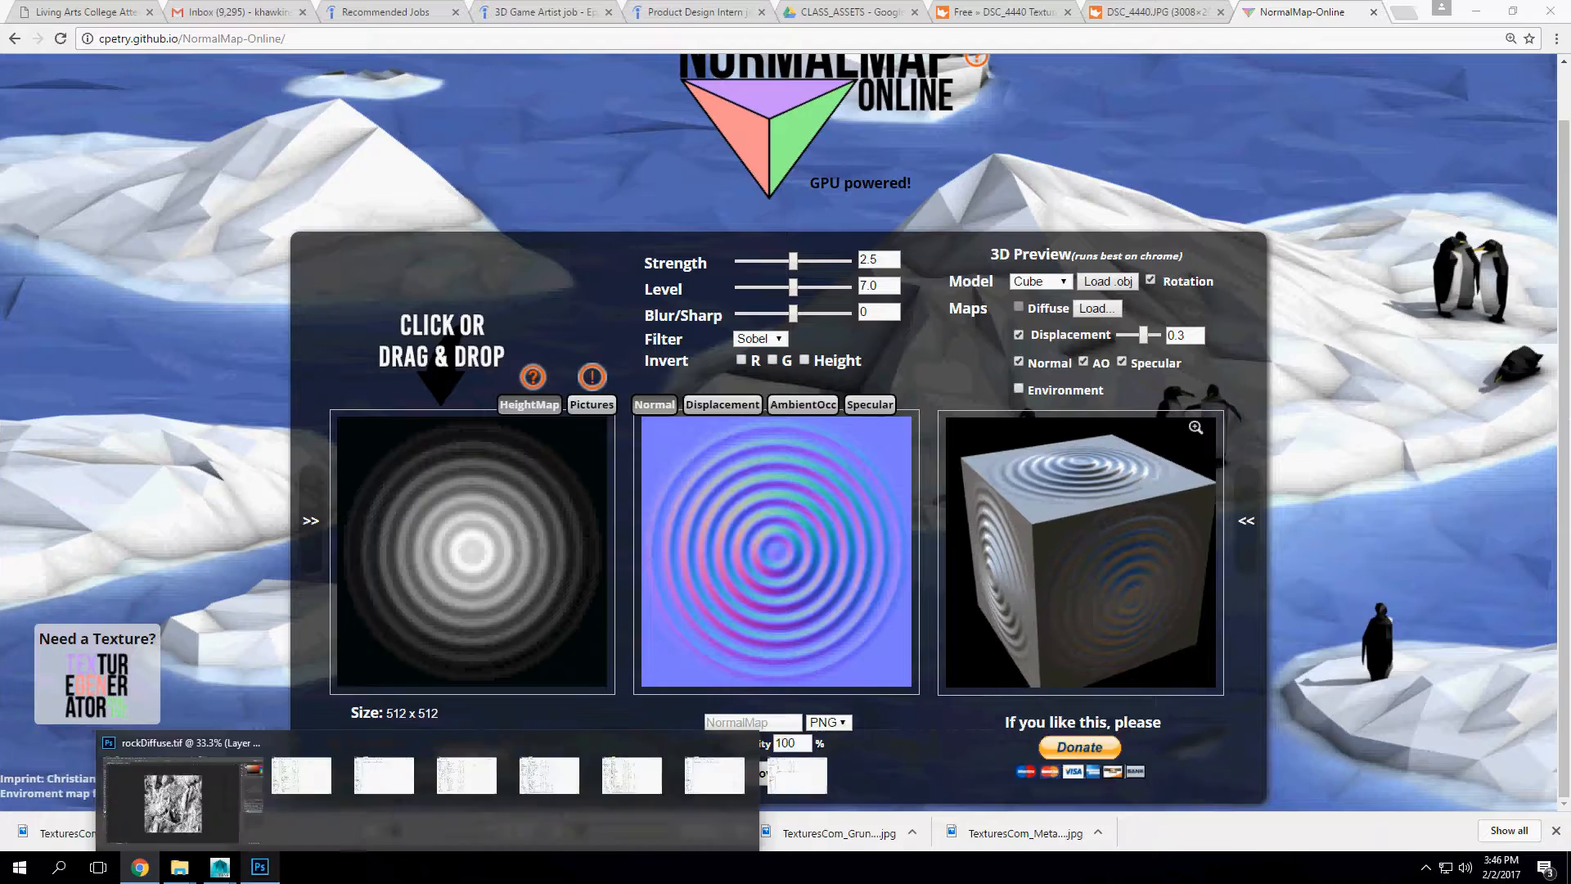
{"action": "left_click", "coordinate": [46, 11]}
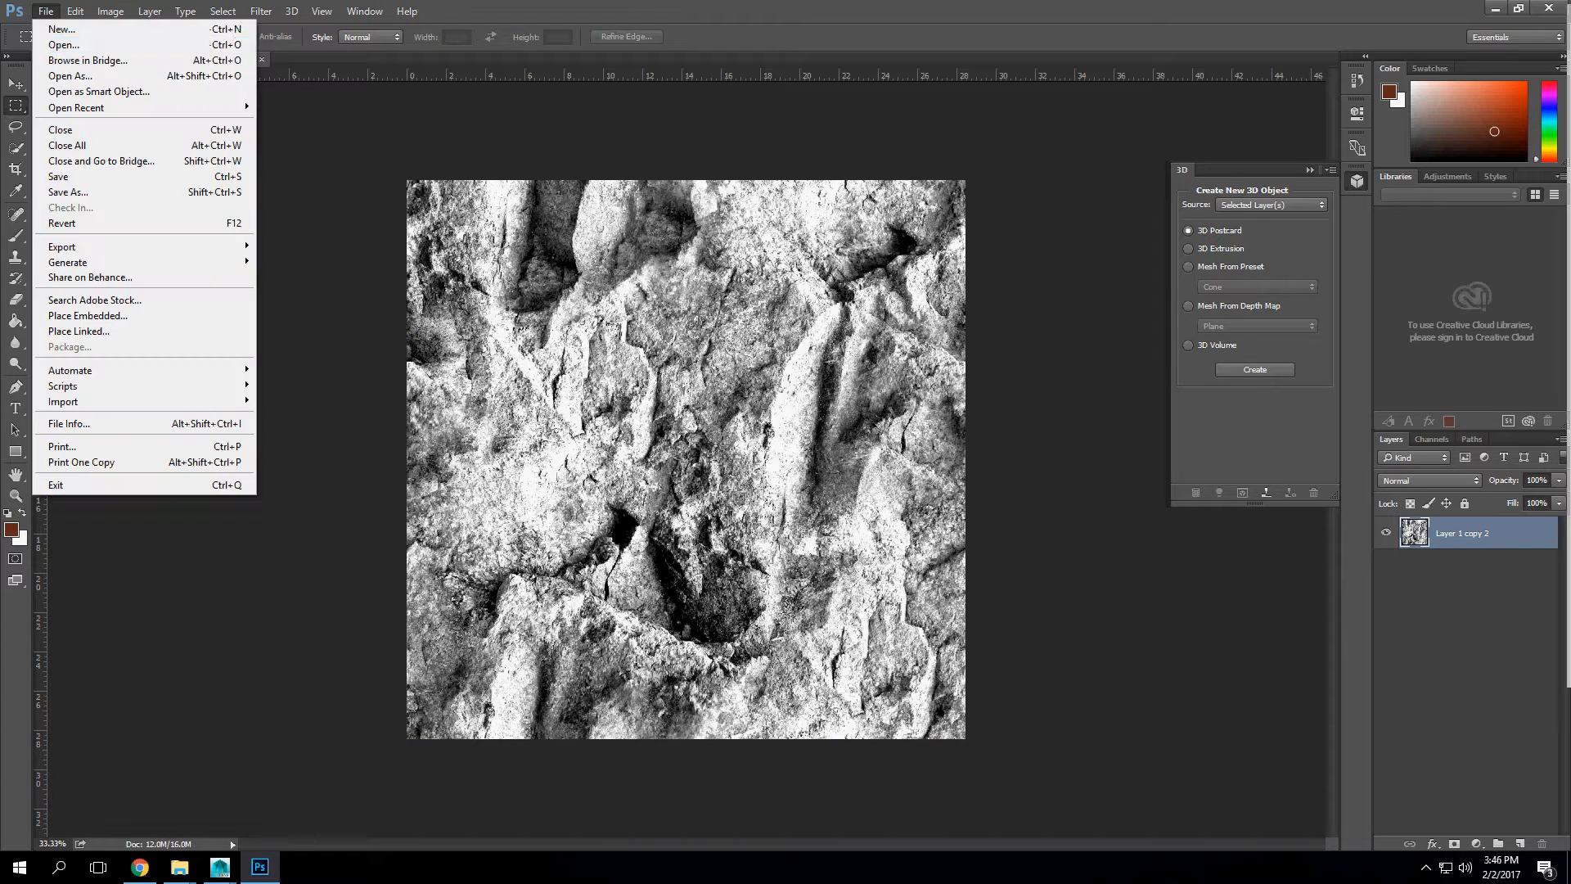
{"action": "left_click", "coordinate": [65, 44]}
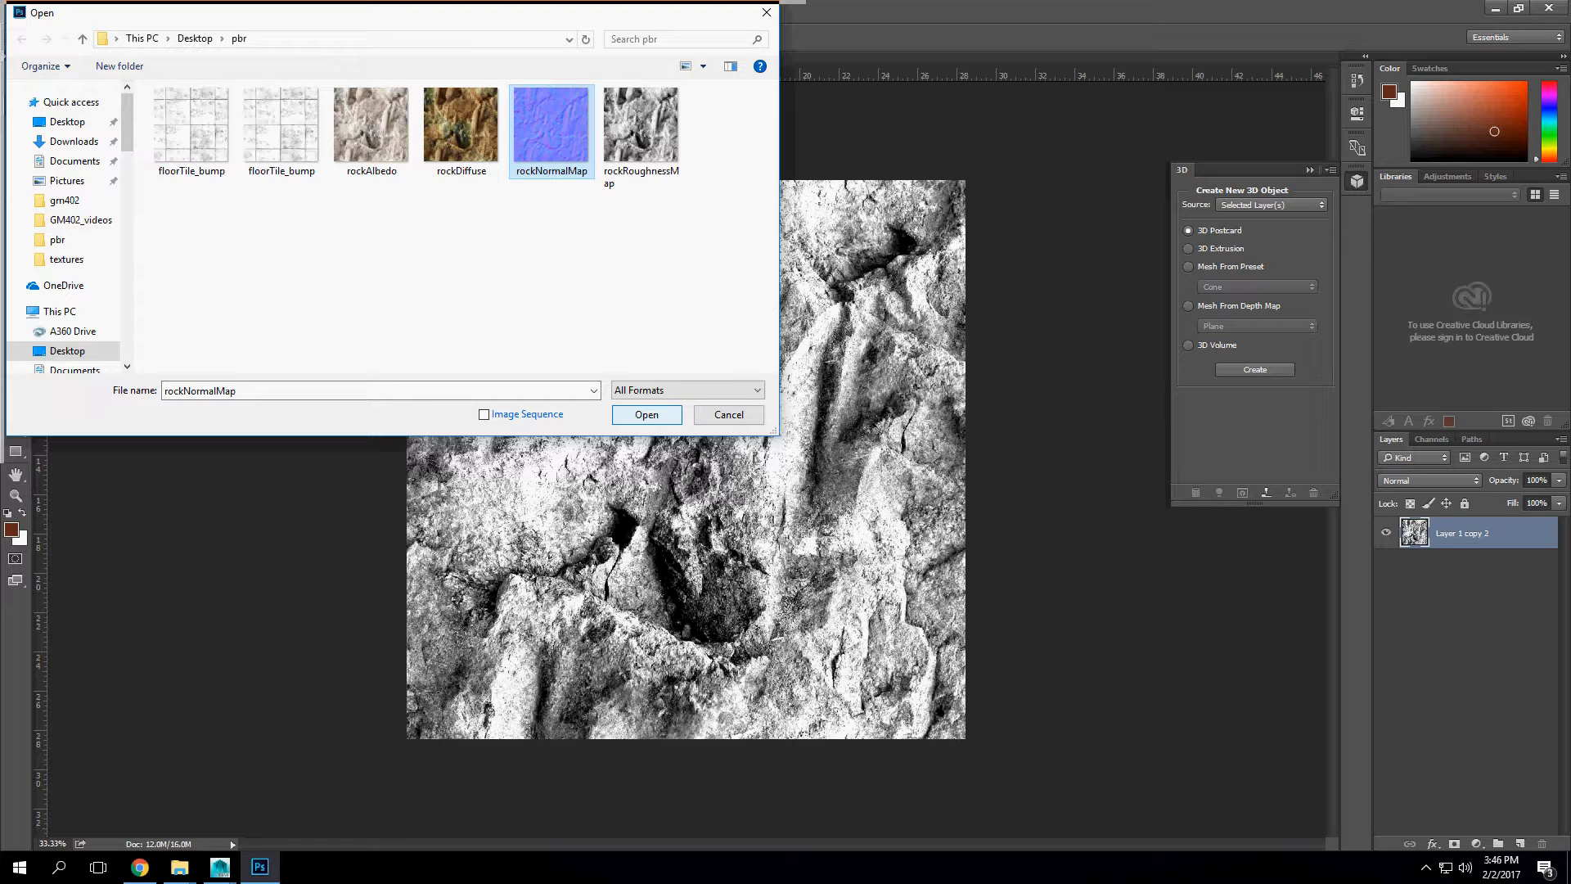
{"action": "left_click", "coordinate": [646, 414]}
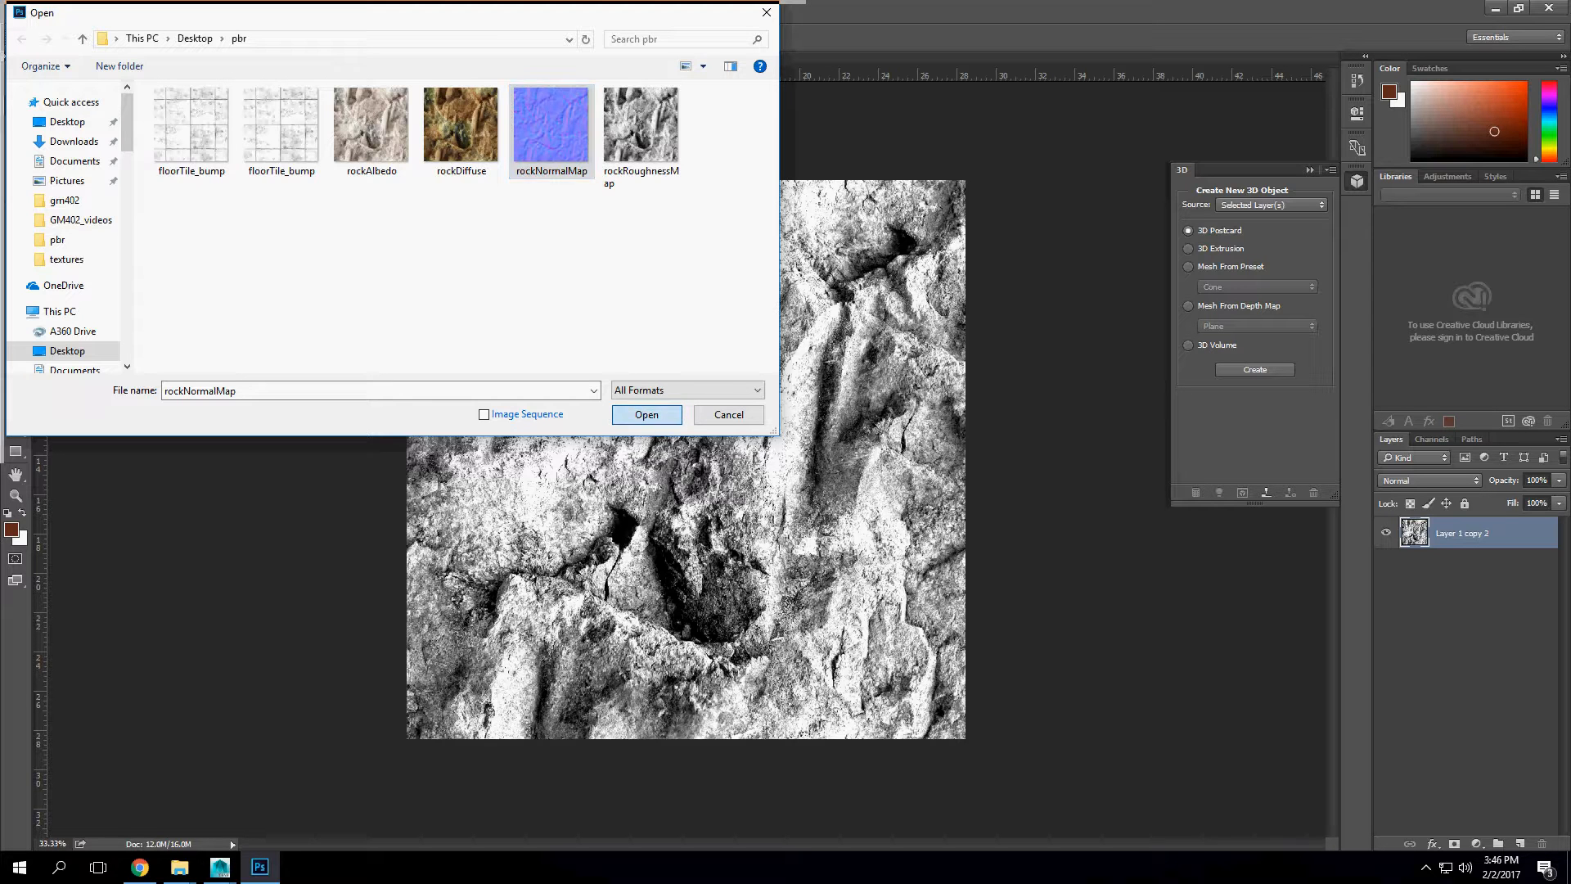
Step: Save the normal map as a PNG named rockNormalMap in the pbr folder, with Smallest / Slow compression and no interlacing
{"action": "left_click", "coordinate": [45, 12]}
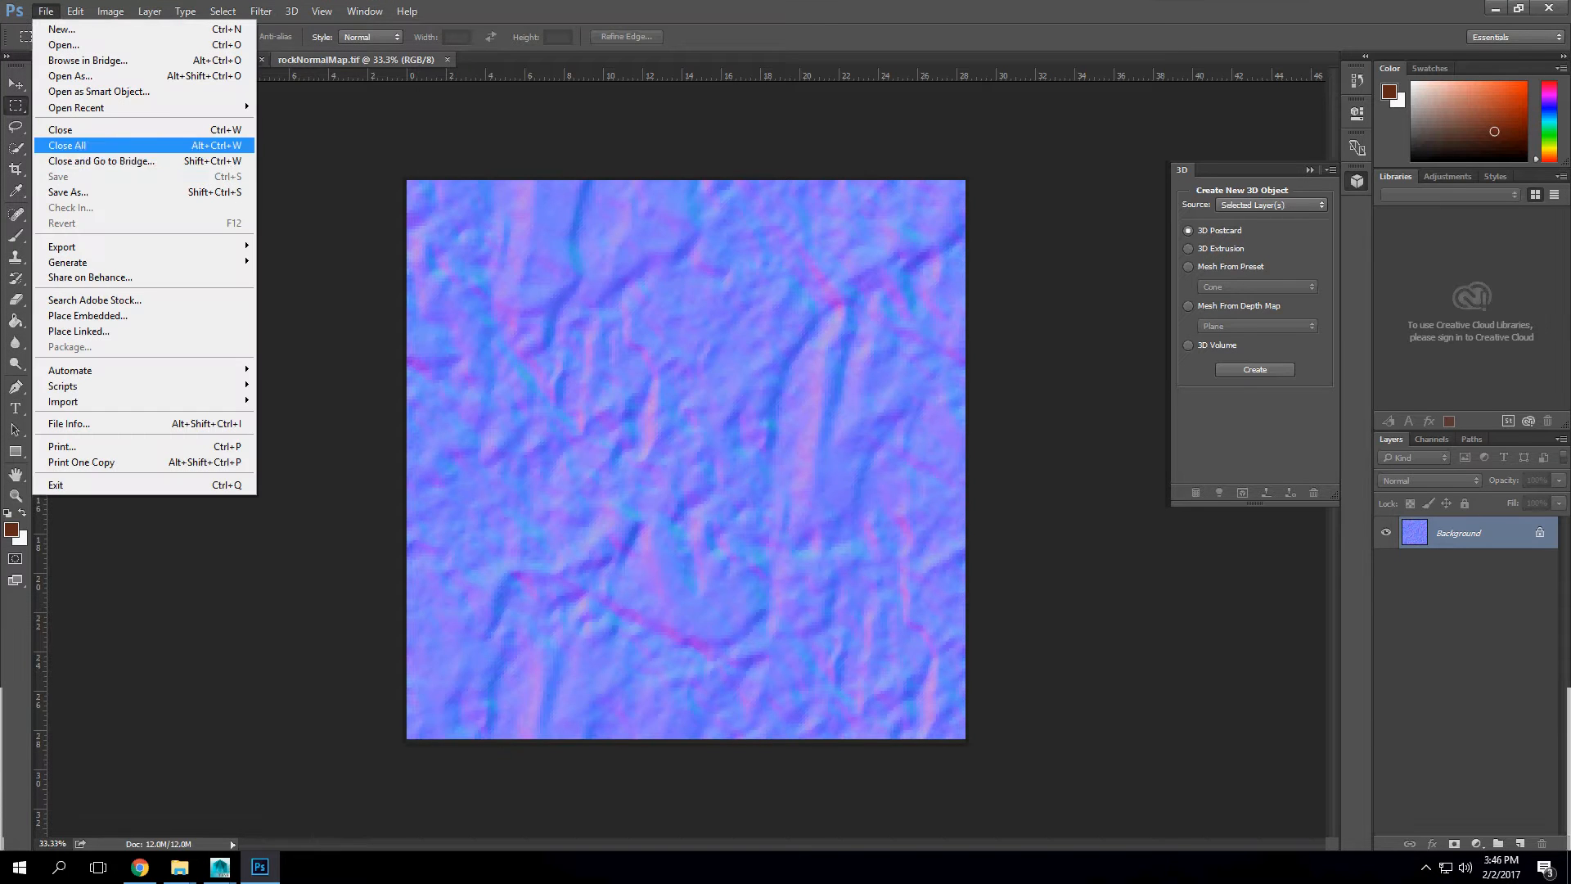
{"action": "left_click", "coordinate": [82, 191]}
{"action": "left_click", "coordinate": [245, 379]}
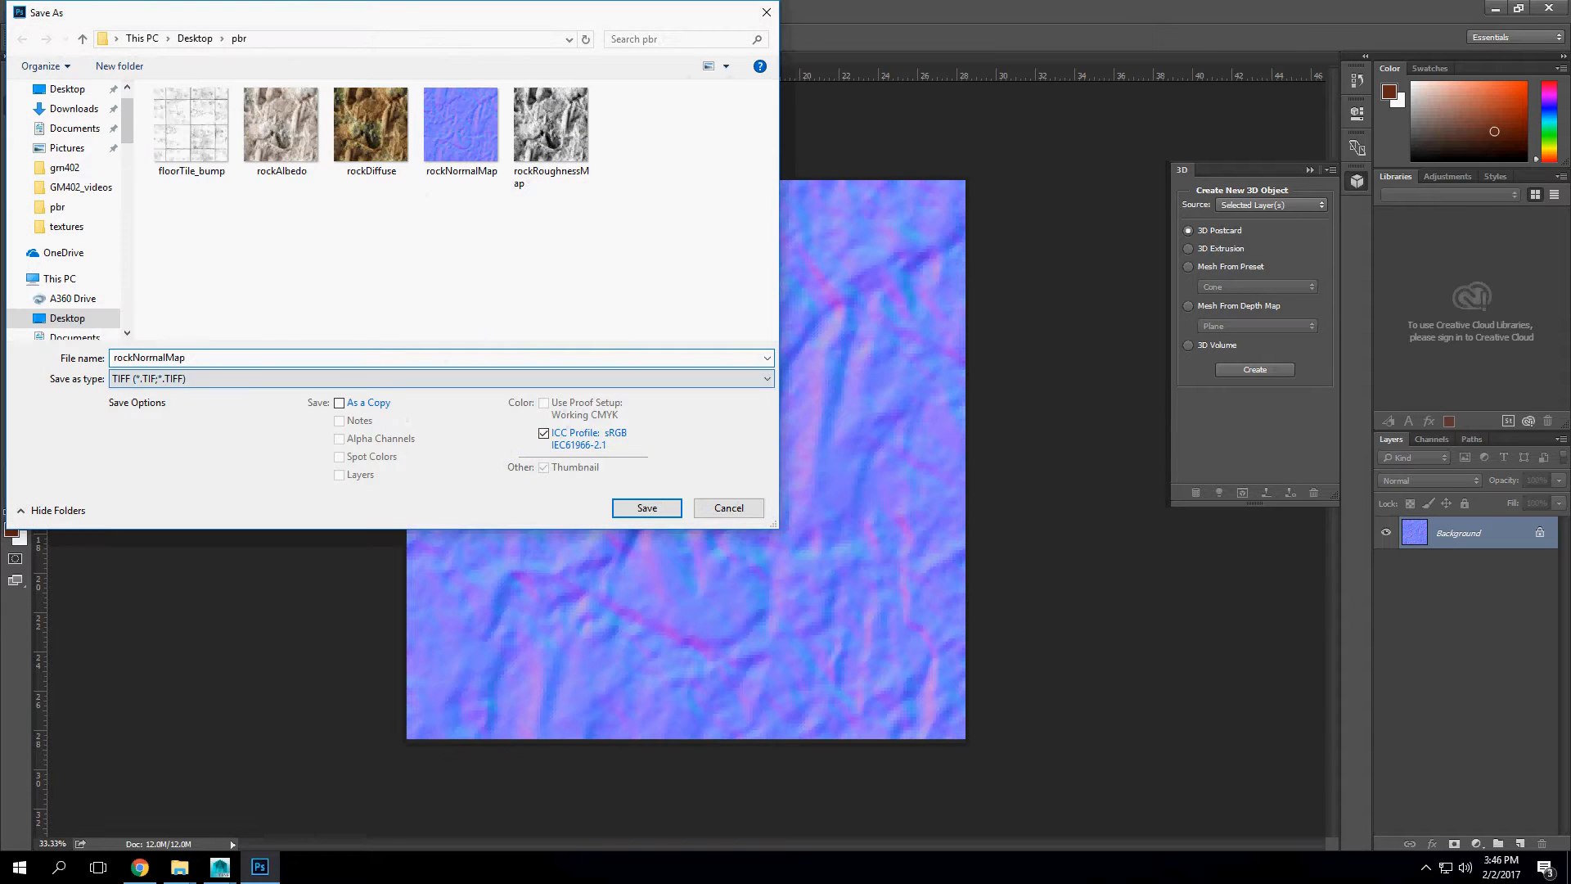
{"action": "left_click", "coordinate": [152, 603]}
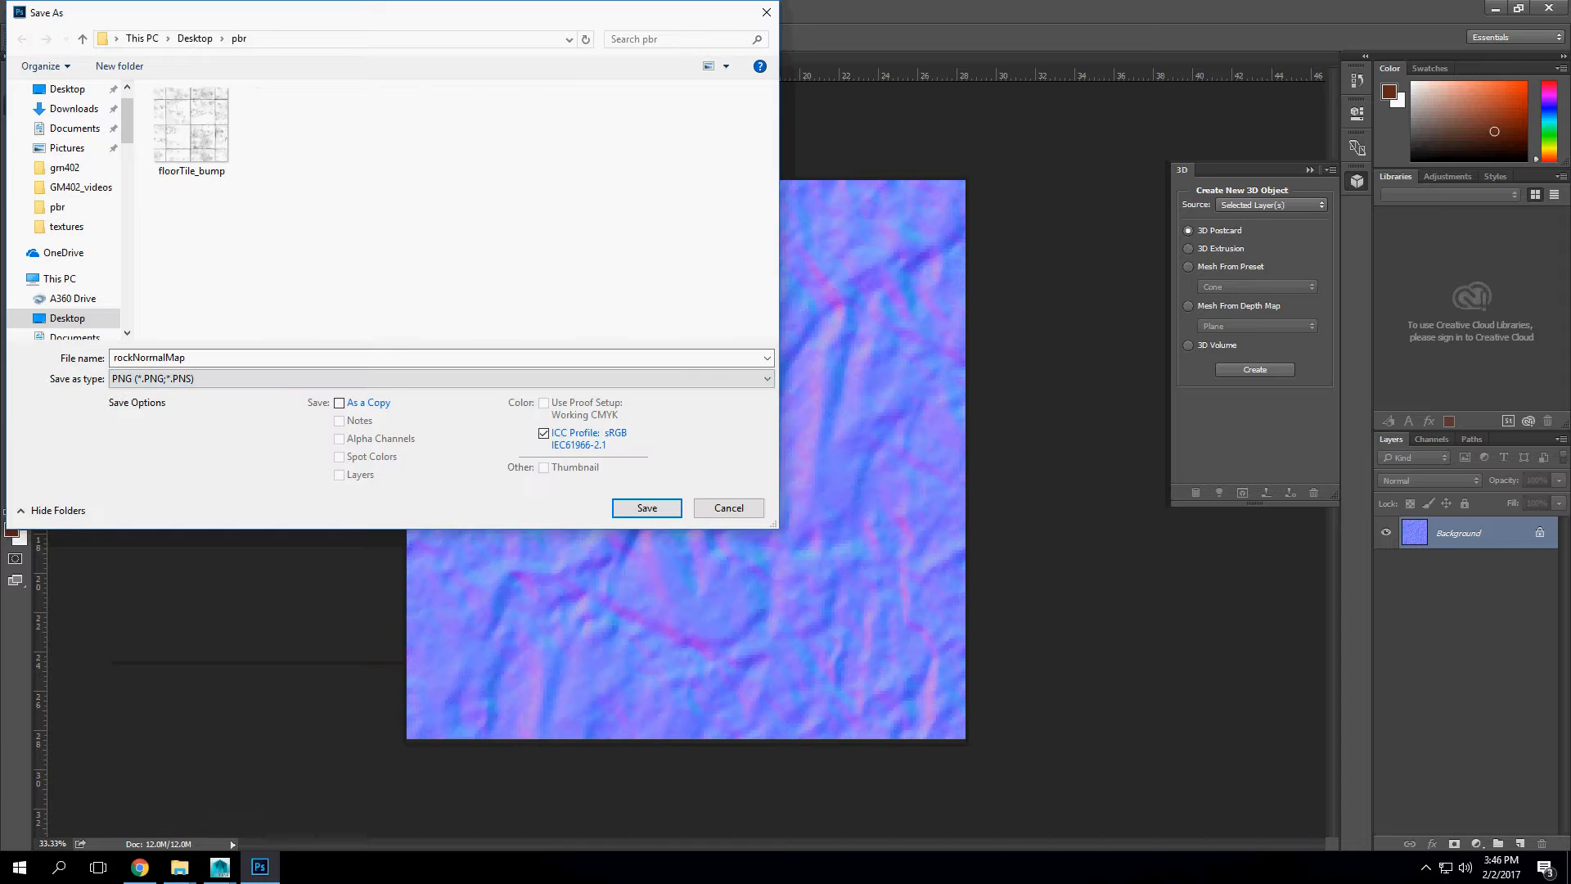
{"action": "key", "text": "Return"}
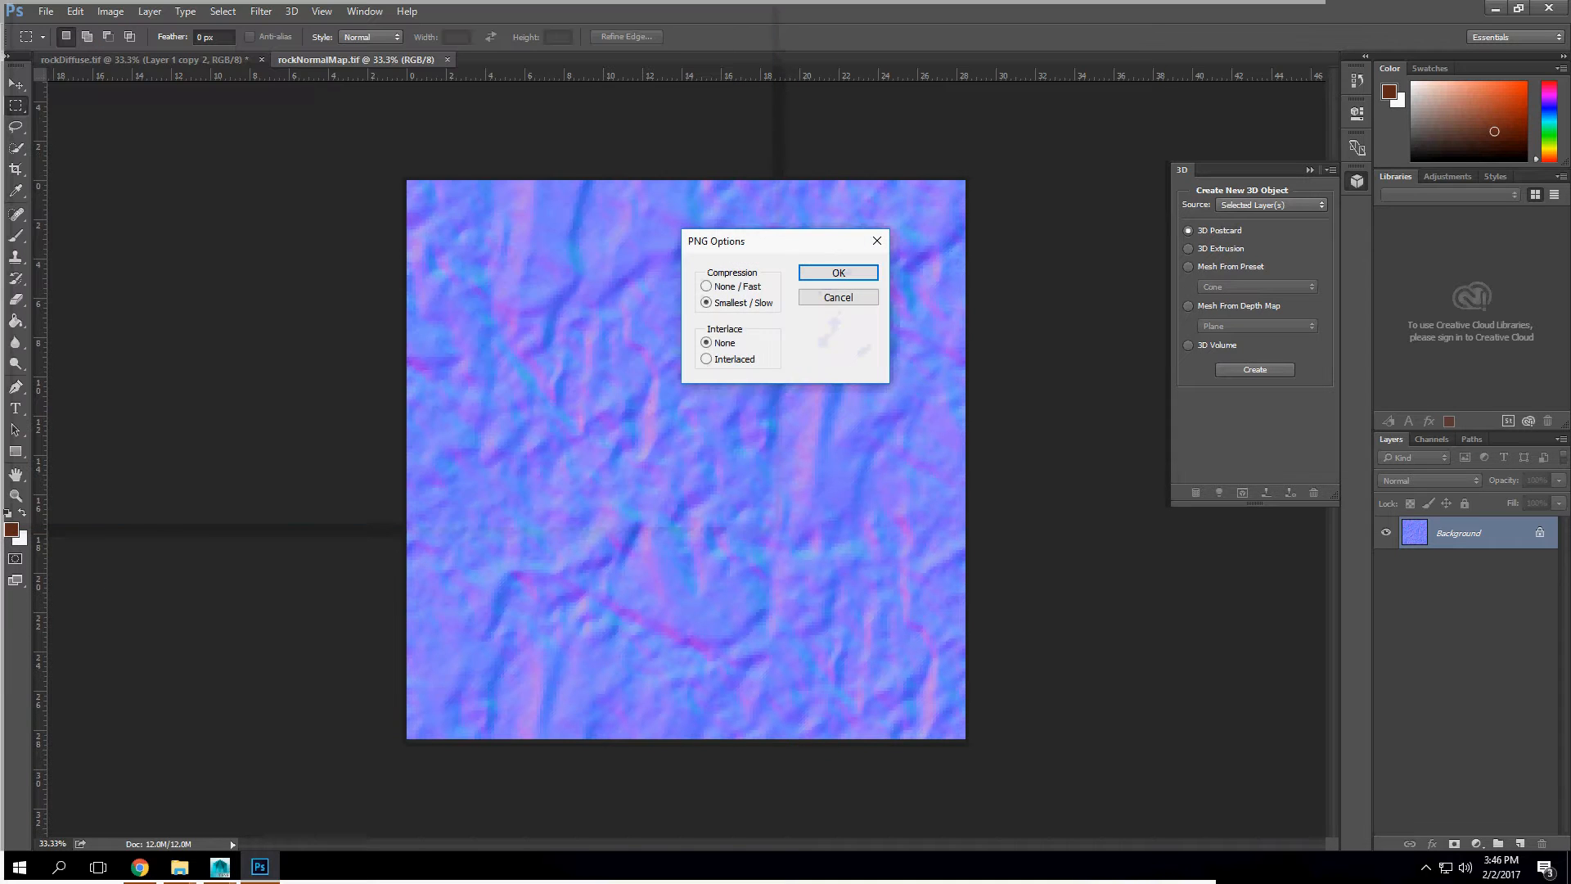
{"action": "key", "text": "Return"}
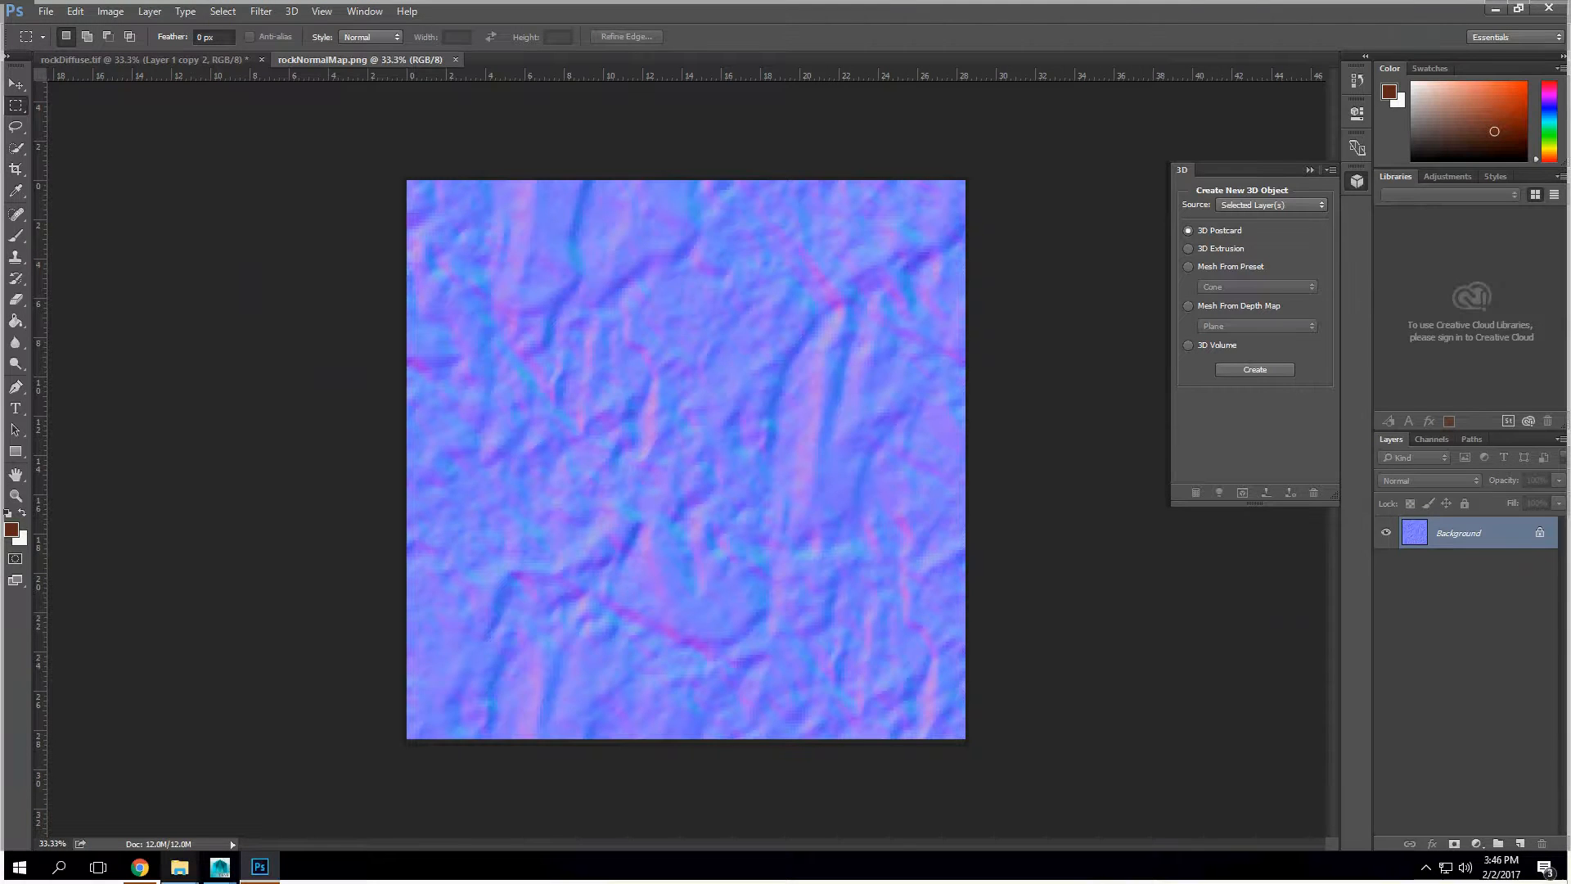
{"action": "left_click", "coordinate": [140, 867]}
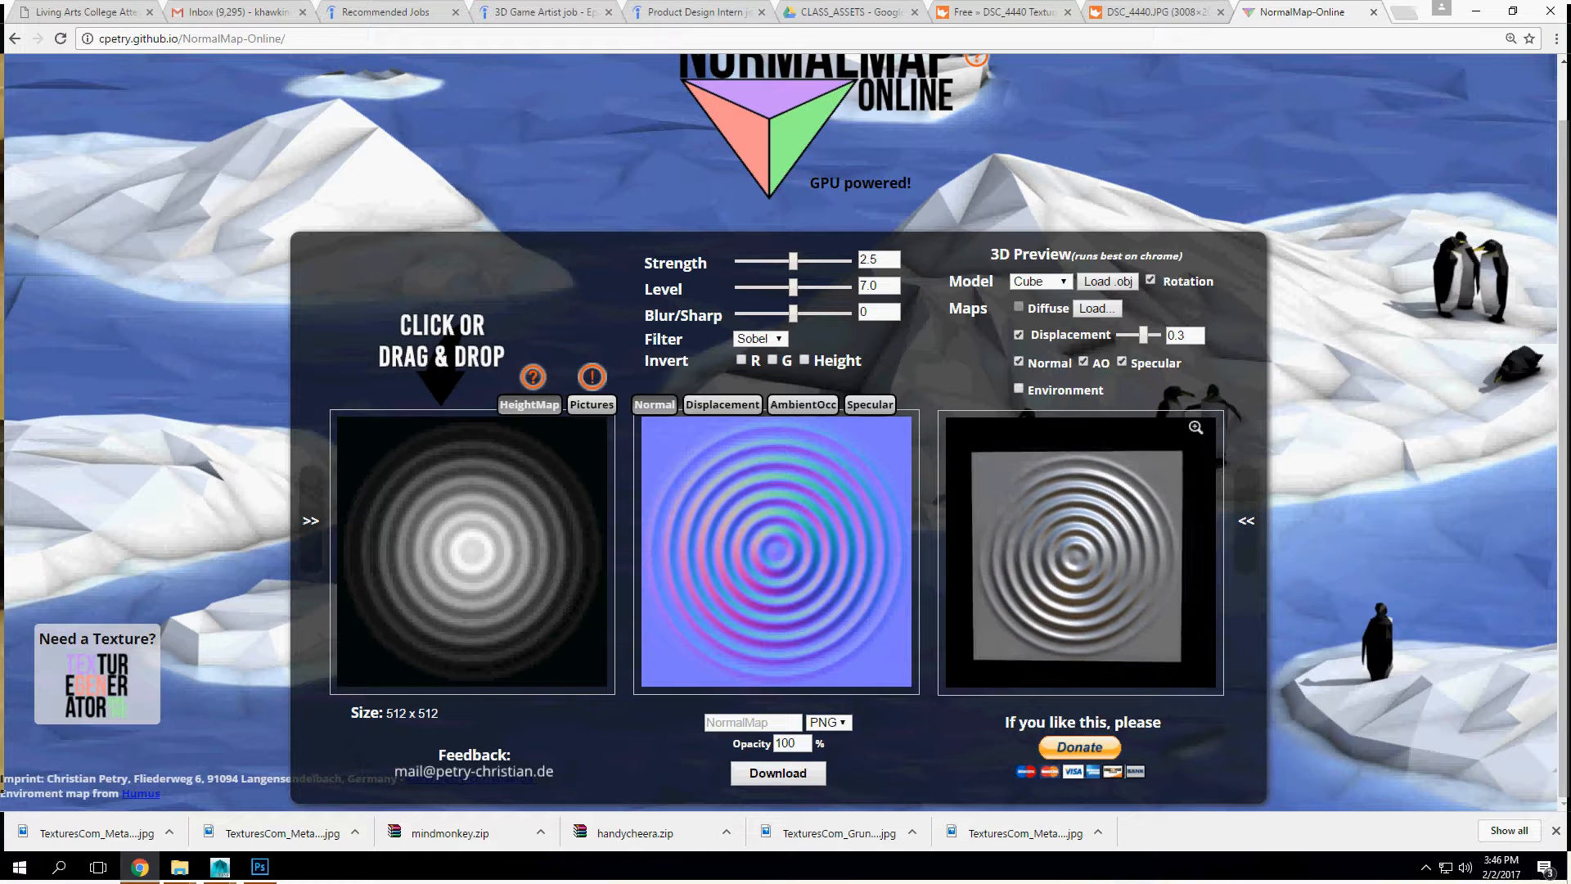
{"action": "left_click", "coordinate": [472, 551]}
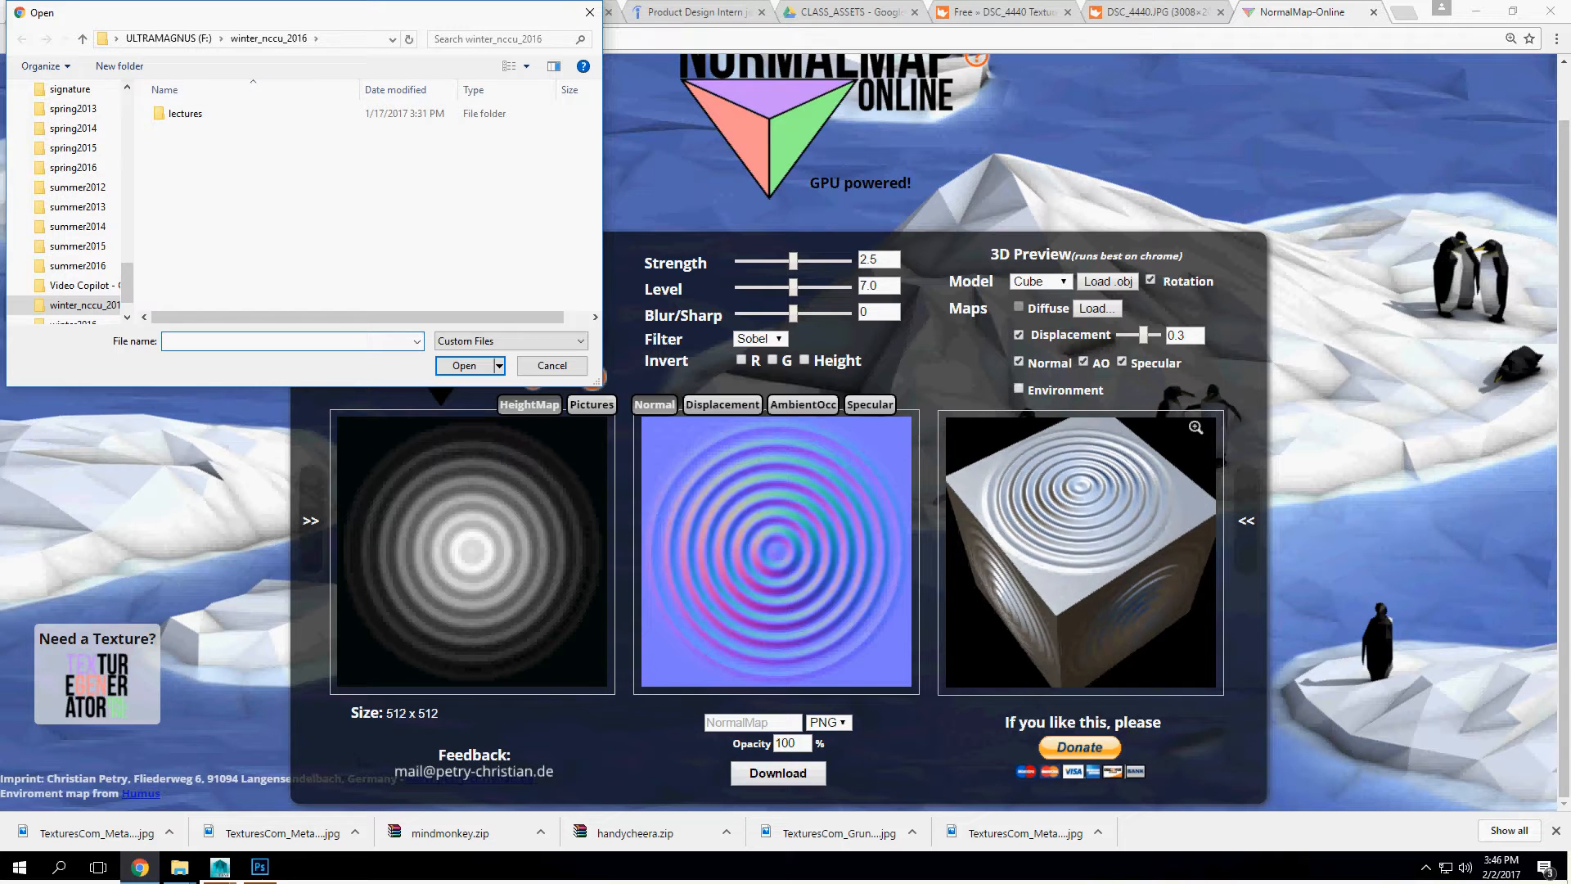
{"action": "key", "text": "Escape"}
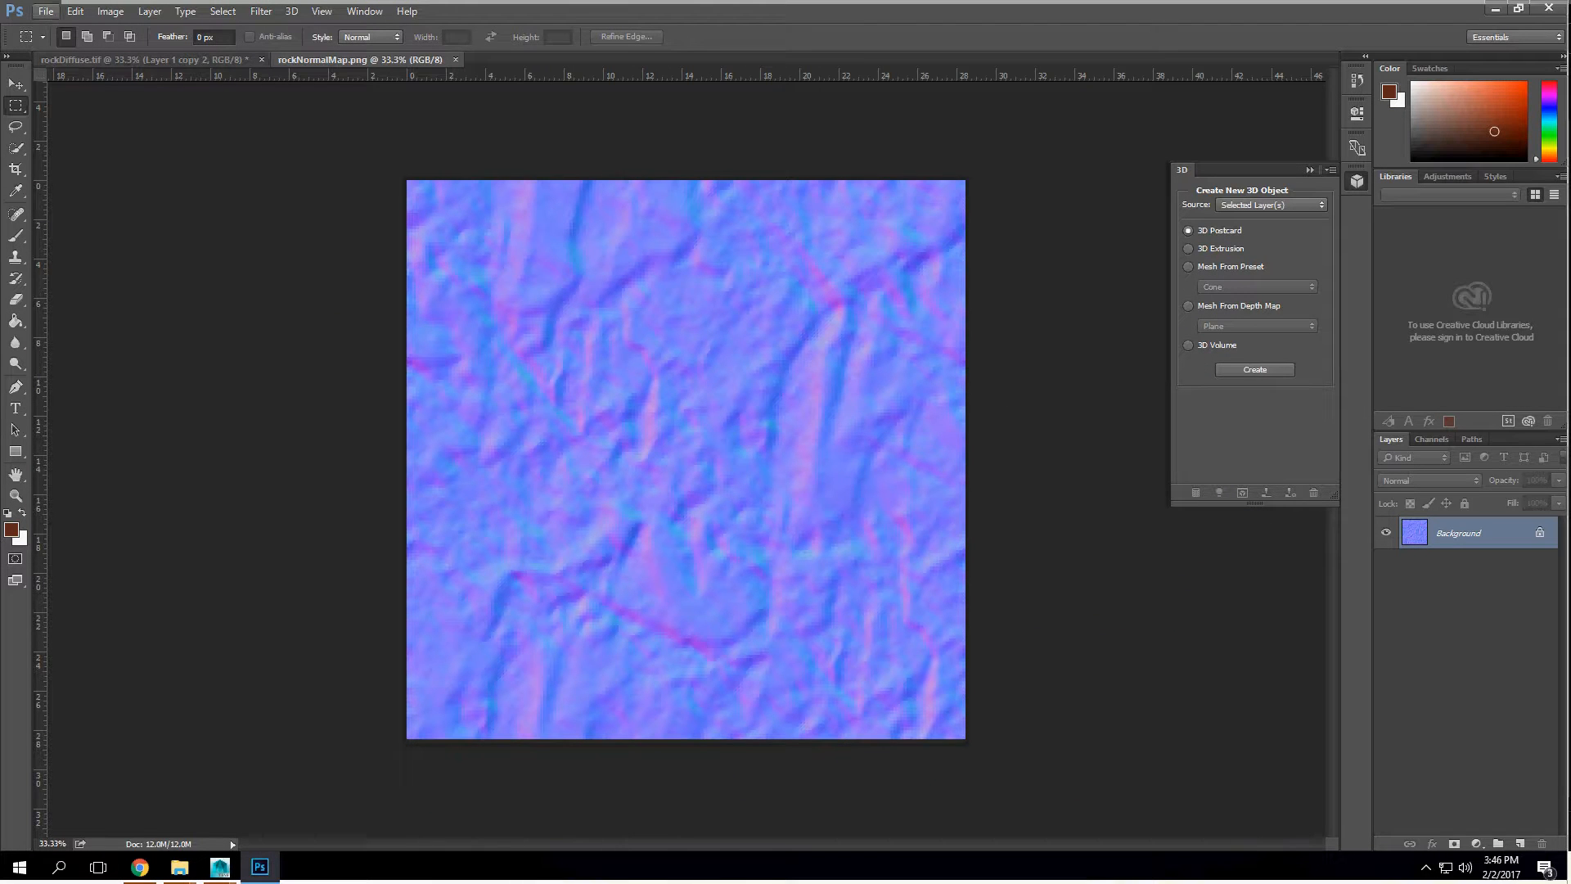
Step: In Photoshop, close the rockNormalMap PNG and open rockDiffuse from the pbr folder
{"action": "key", "text": "ctrl+w"}
{"action": "left_click", "coordinate": [46, 11]}
{"action": "left_click", "coordinate": [64, 44]}
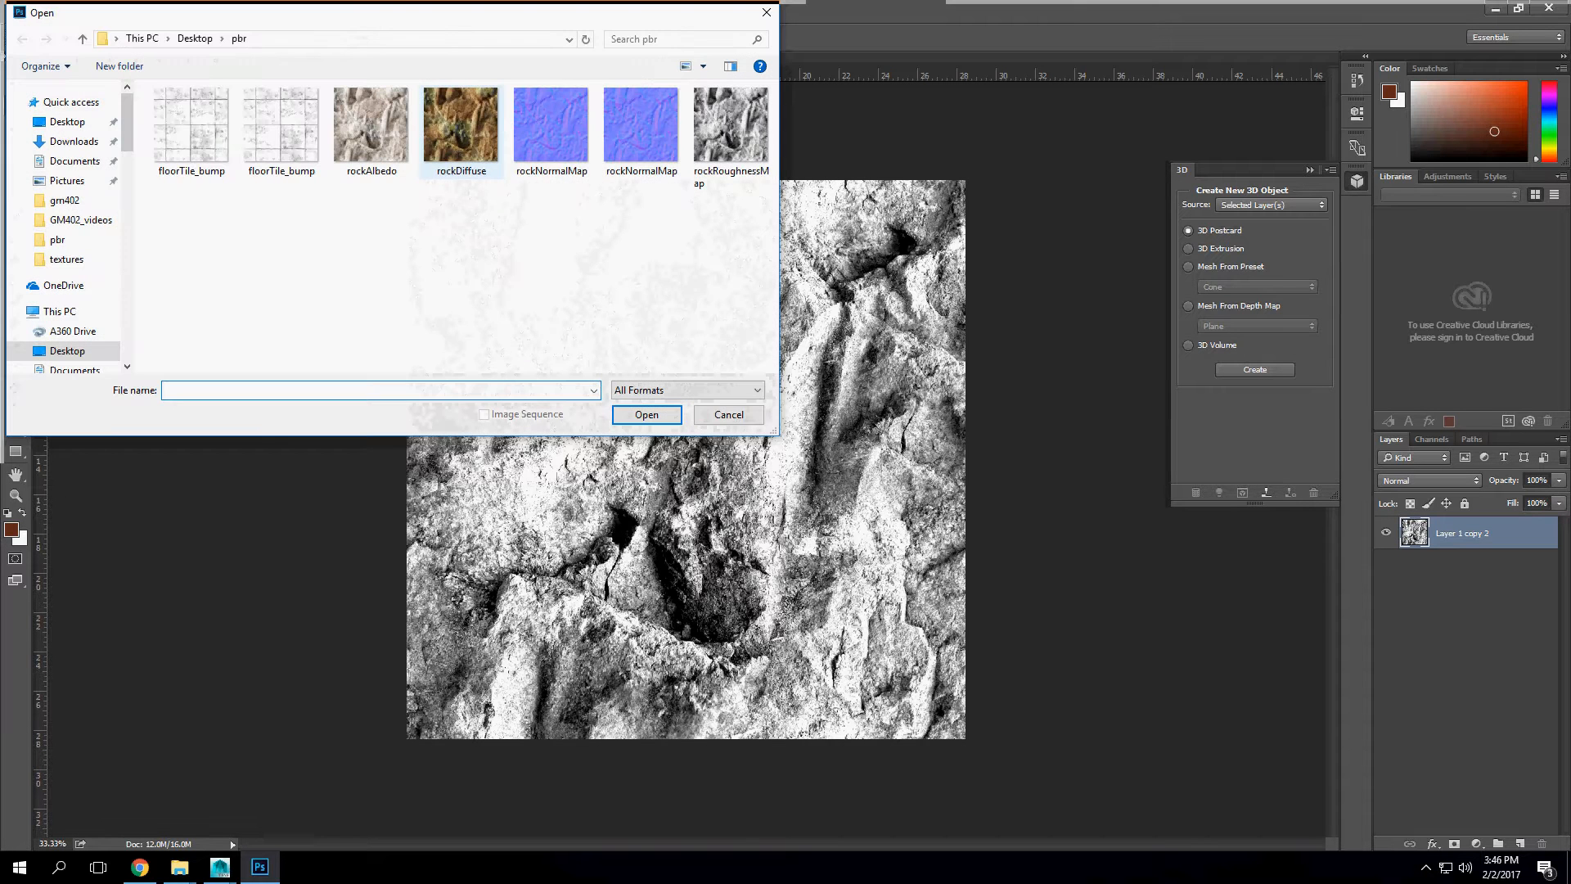
{"action": "left_click", "coordinate": [460, 125]}
{"action": "left_click", "coordinate": [647, 414]}
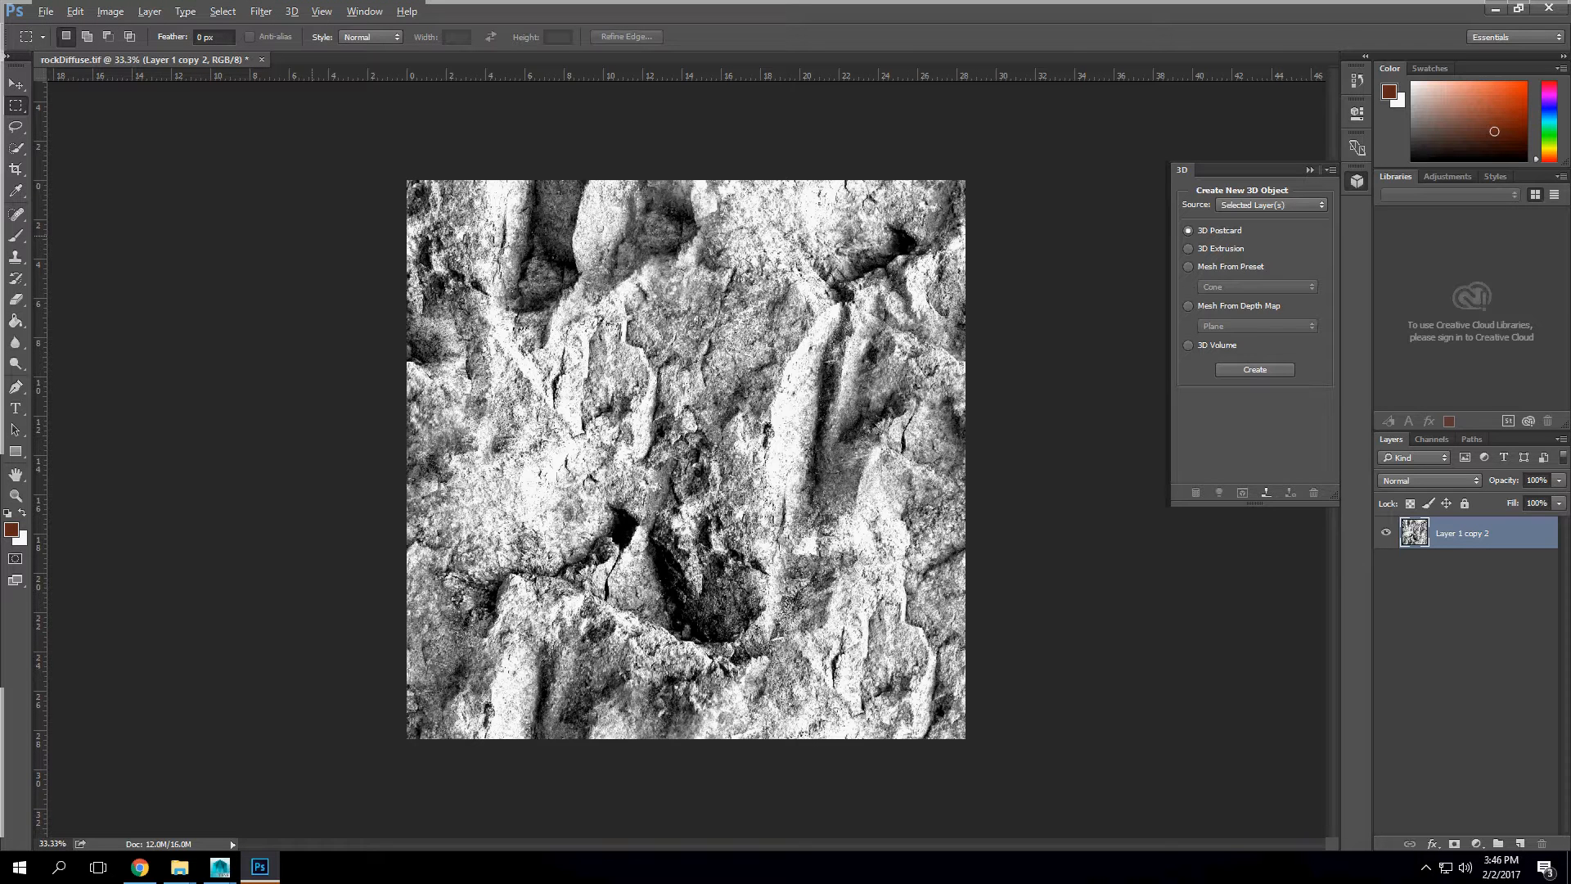
Step: Undo the deselection, the Levels change and the desaturation on the rock layer
{"action": "key", "text": "ctrl+alt+z"}
{"action": "key", "text": "ctrl+alt+z"}
{"action": "key", "text": "ctrl+alt+z"}
{"action": "left_click", "coordinate": [111, 12]}
{"action": "mouse_move", "coordinate": [164, 54]}
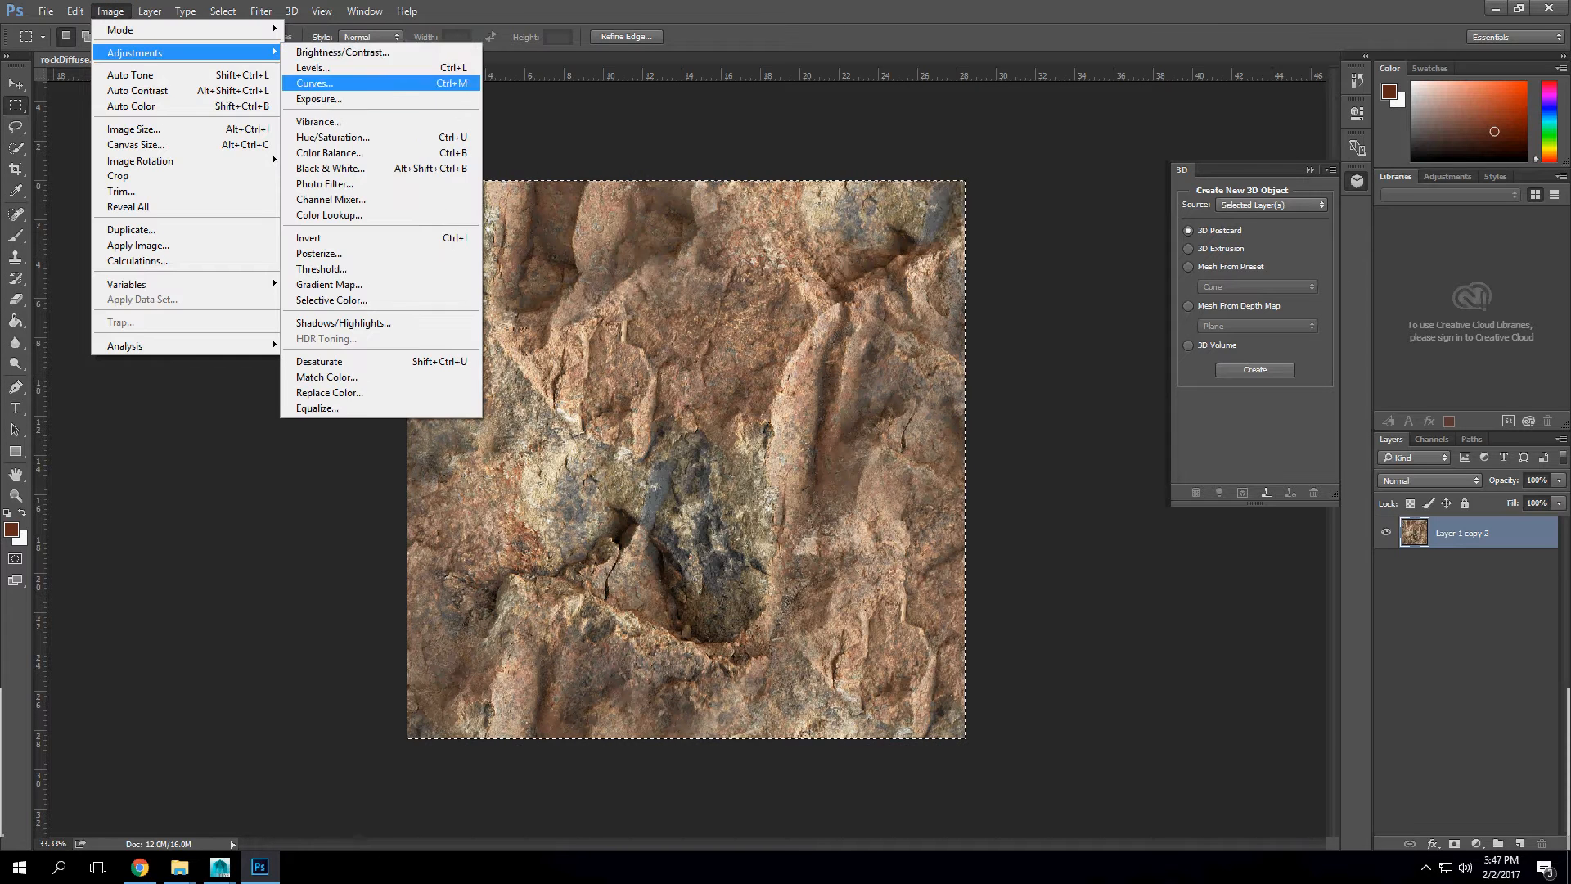
{"action": "left_click", "coordinate": [330, 152]}
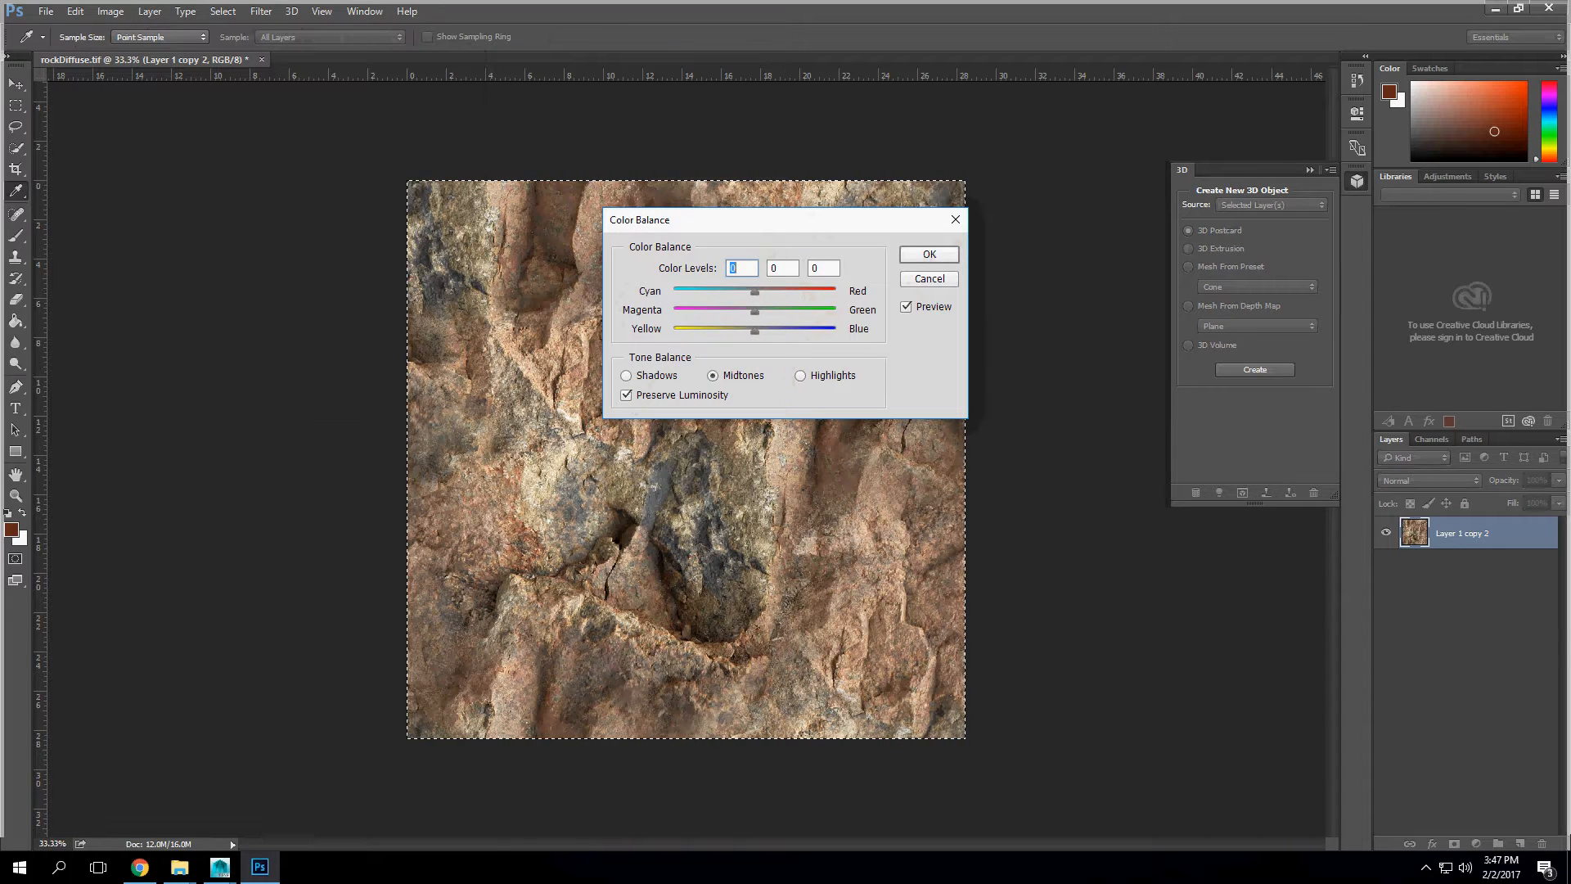
{"action": "key", "text": "Escape"}
Step: Turn the rock layer greyscale with Hue/Saturation by setting the saturation to -100
{"action": "left_click", "coordinate": [111, 11]}
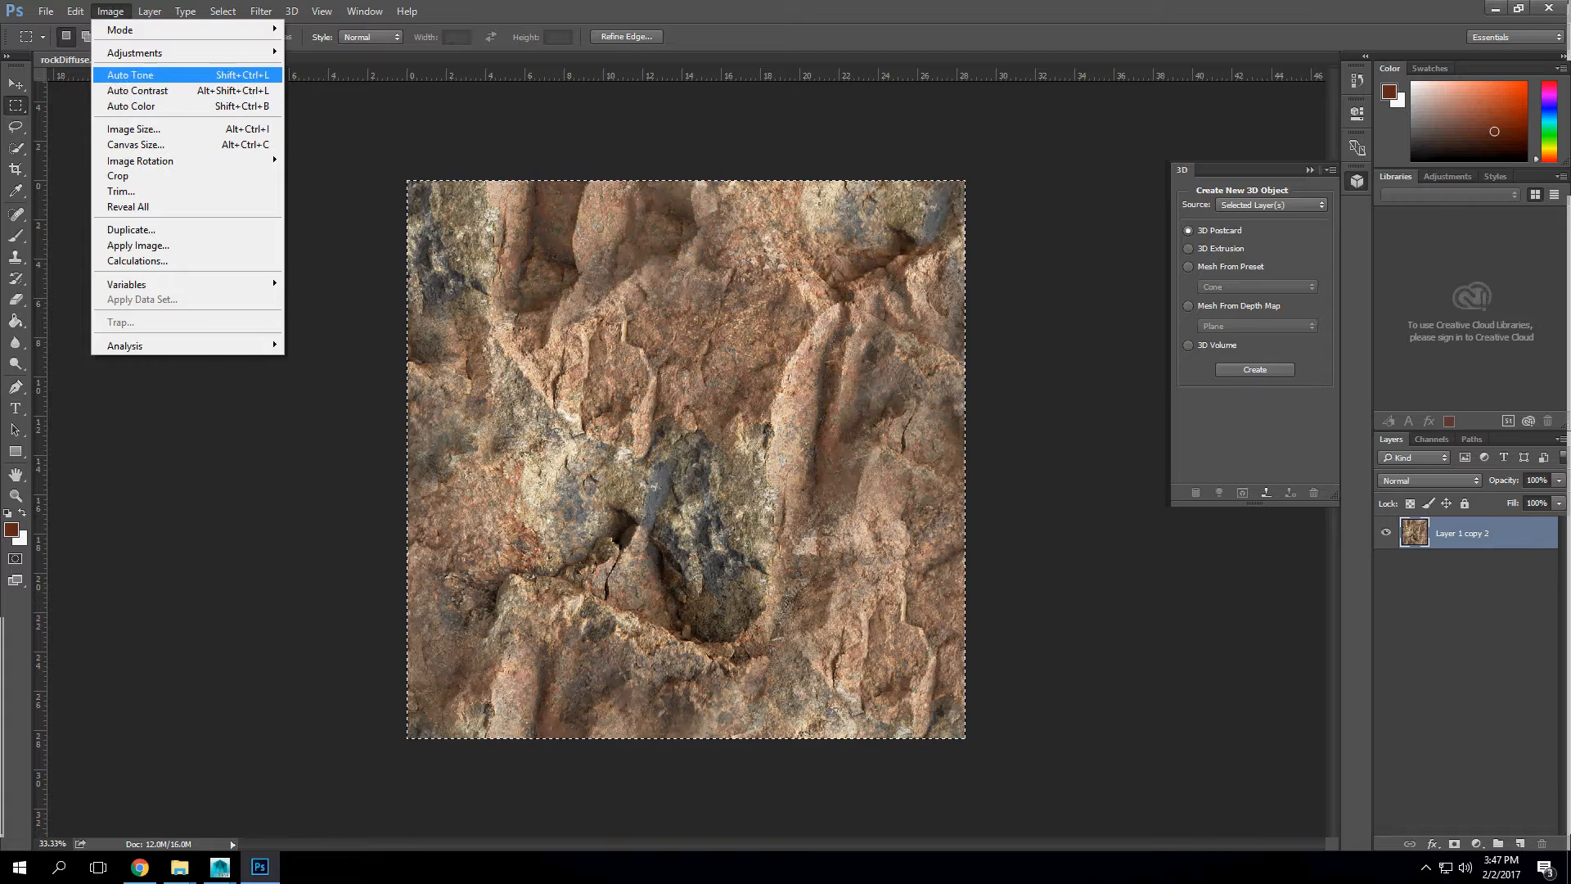
{"action": "mouse_move", "coordinate": [164, 54]}
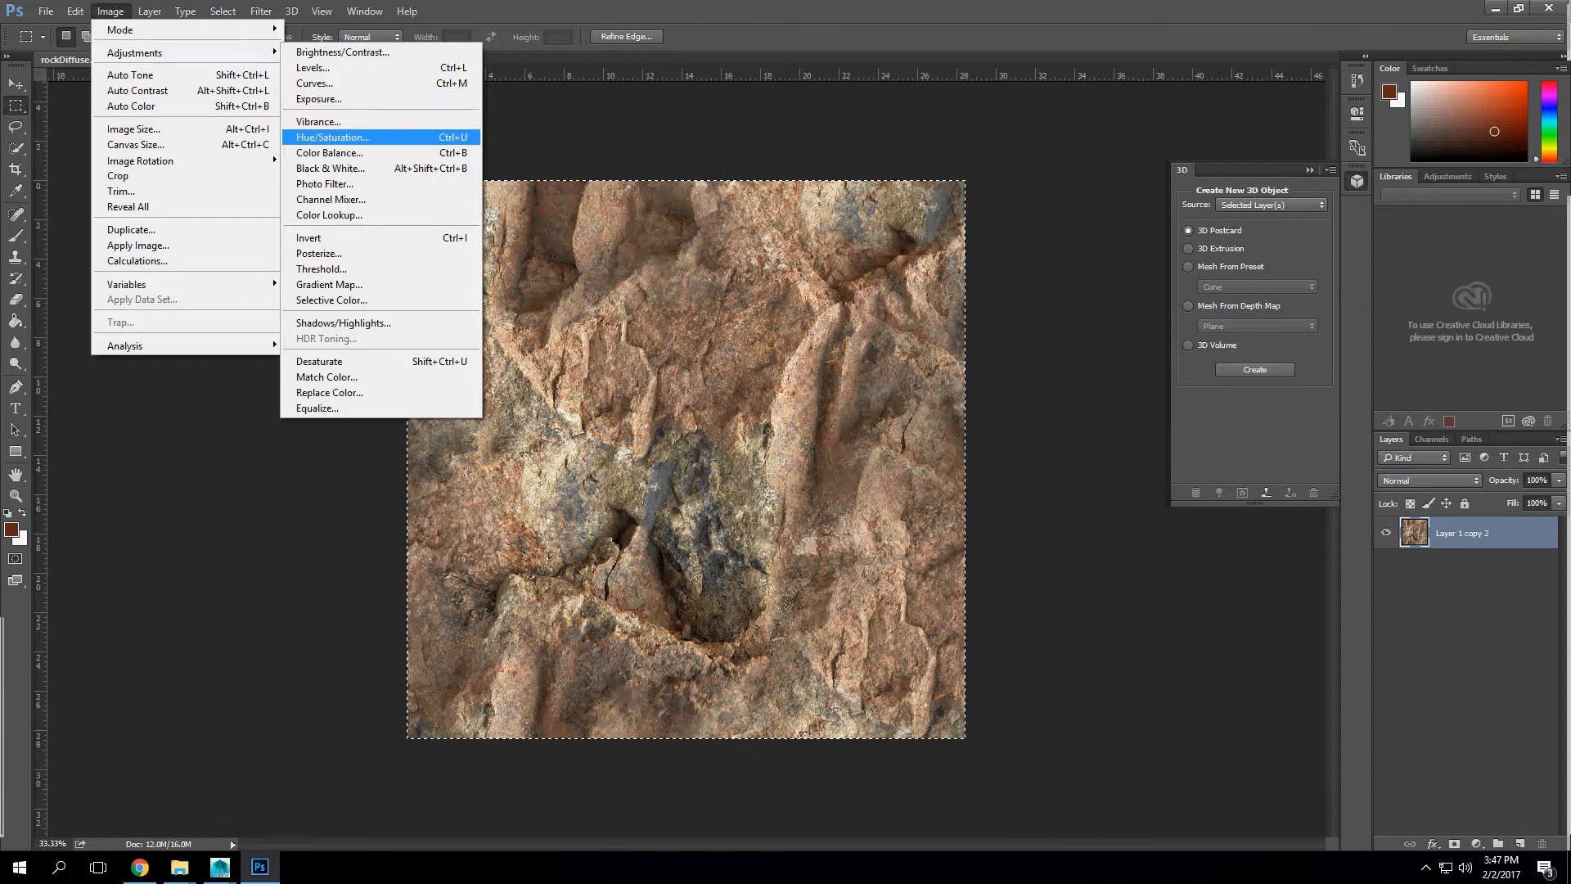
{"action": "left_click", "coordinate": [331, 137]}
{"action": "key", "text": "Tab"}
{"action": "type", "text": "-100"}
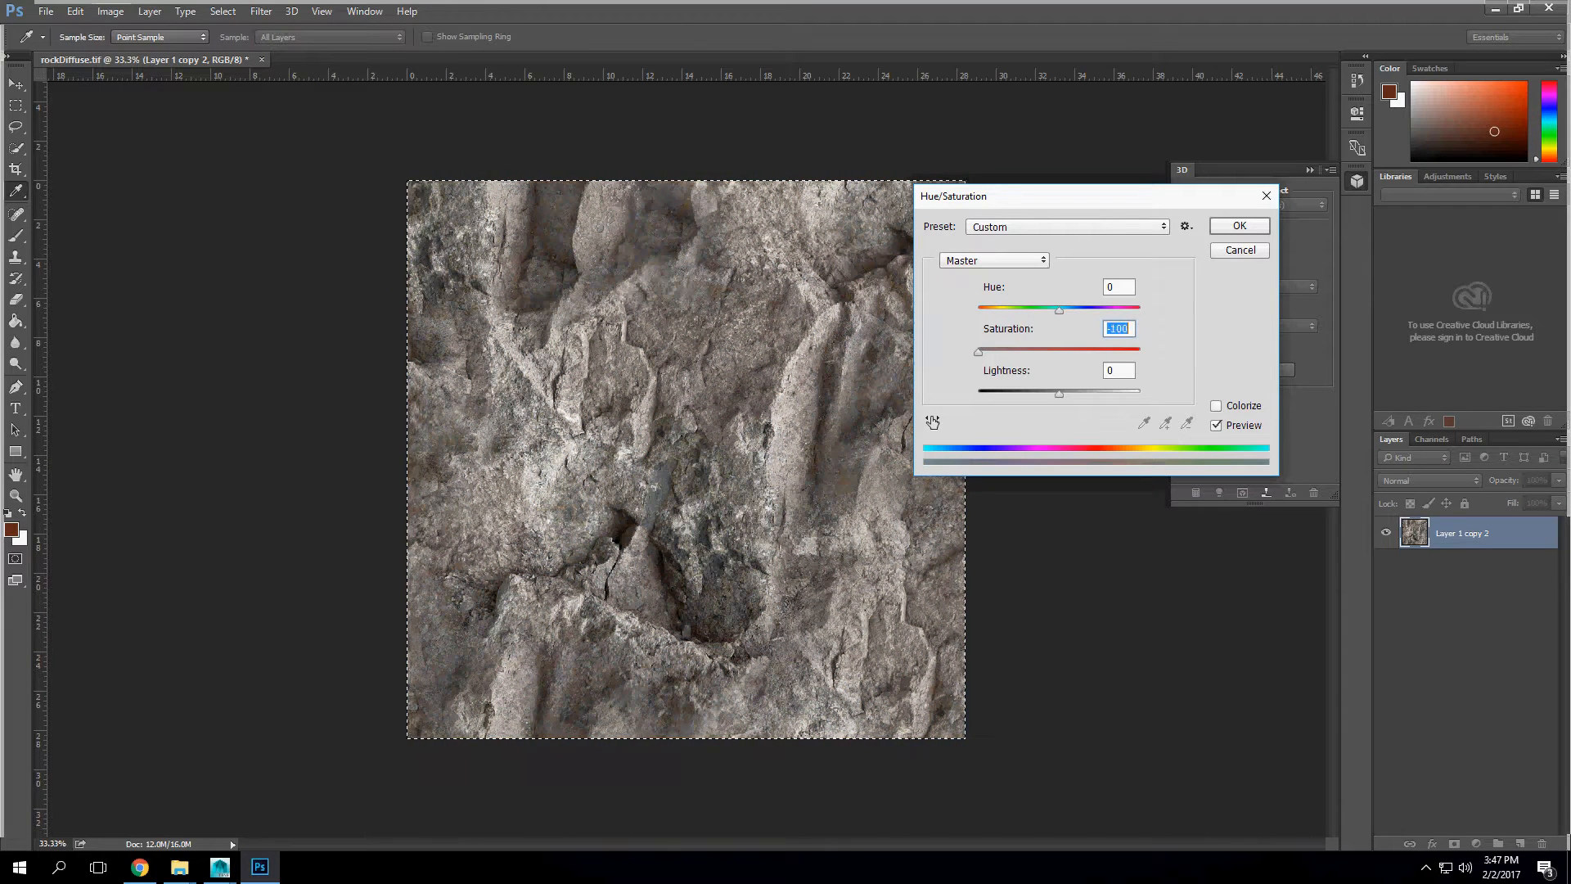
{"action": "key", "text": "Return"}
Step: Strongly increase the grey rock layer's contrast with Levels by moving the black and white input points inward
{"action": "left_click", "coordinate": [110, 11]}
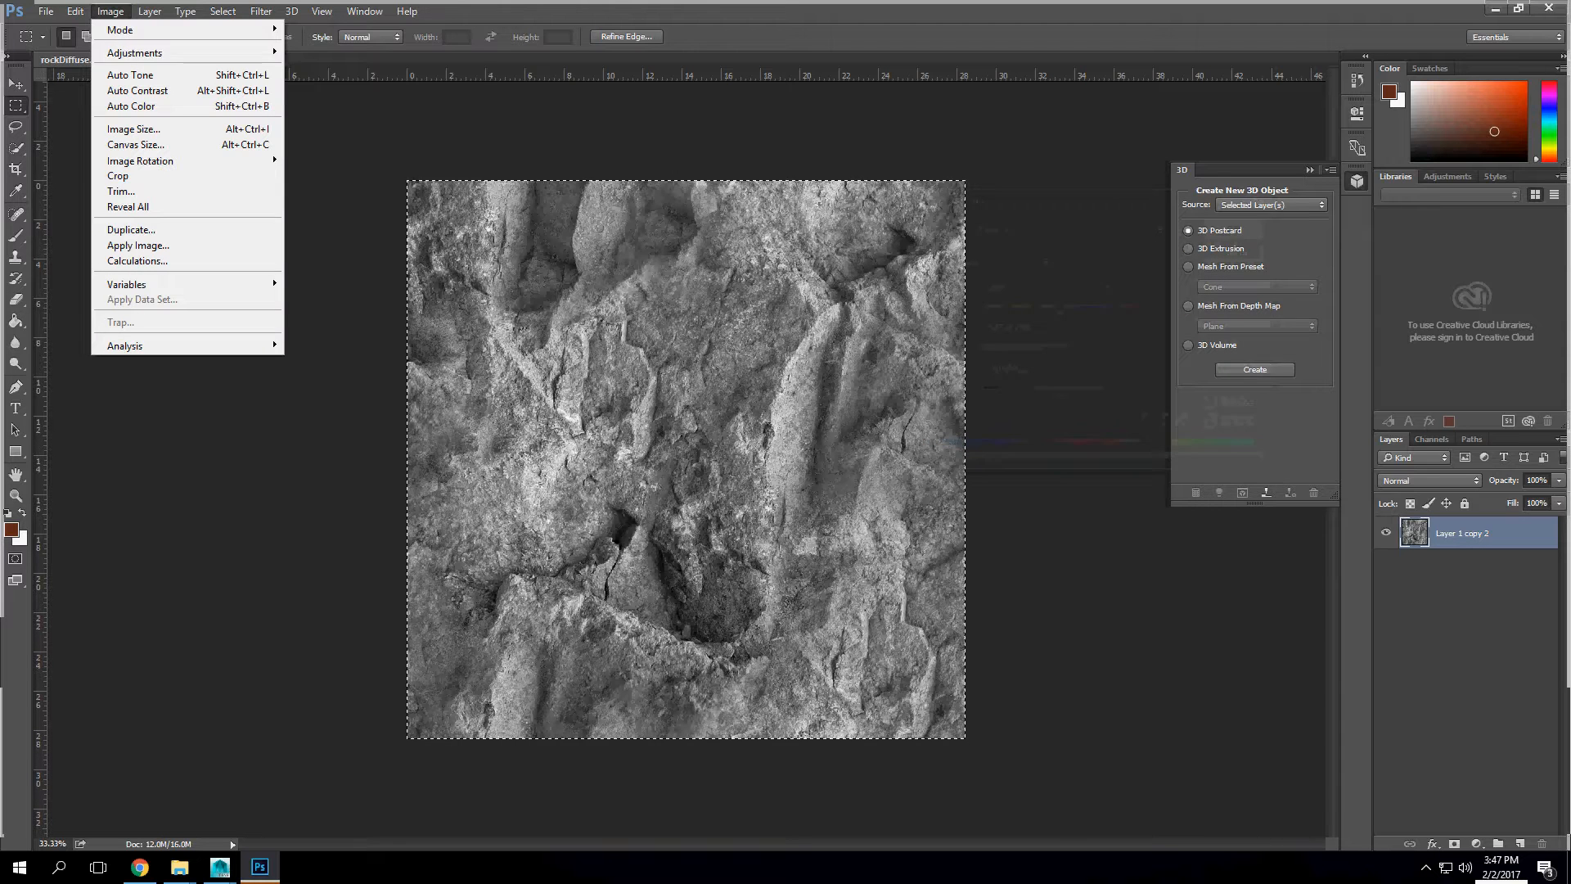
{"action": "mouse_move", "coordinate": [164, 53]}
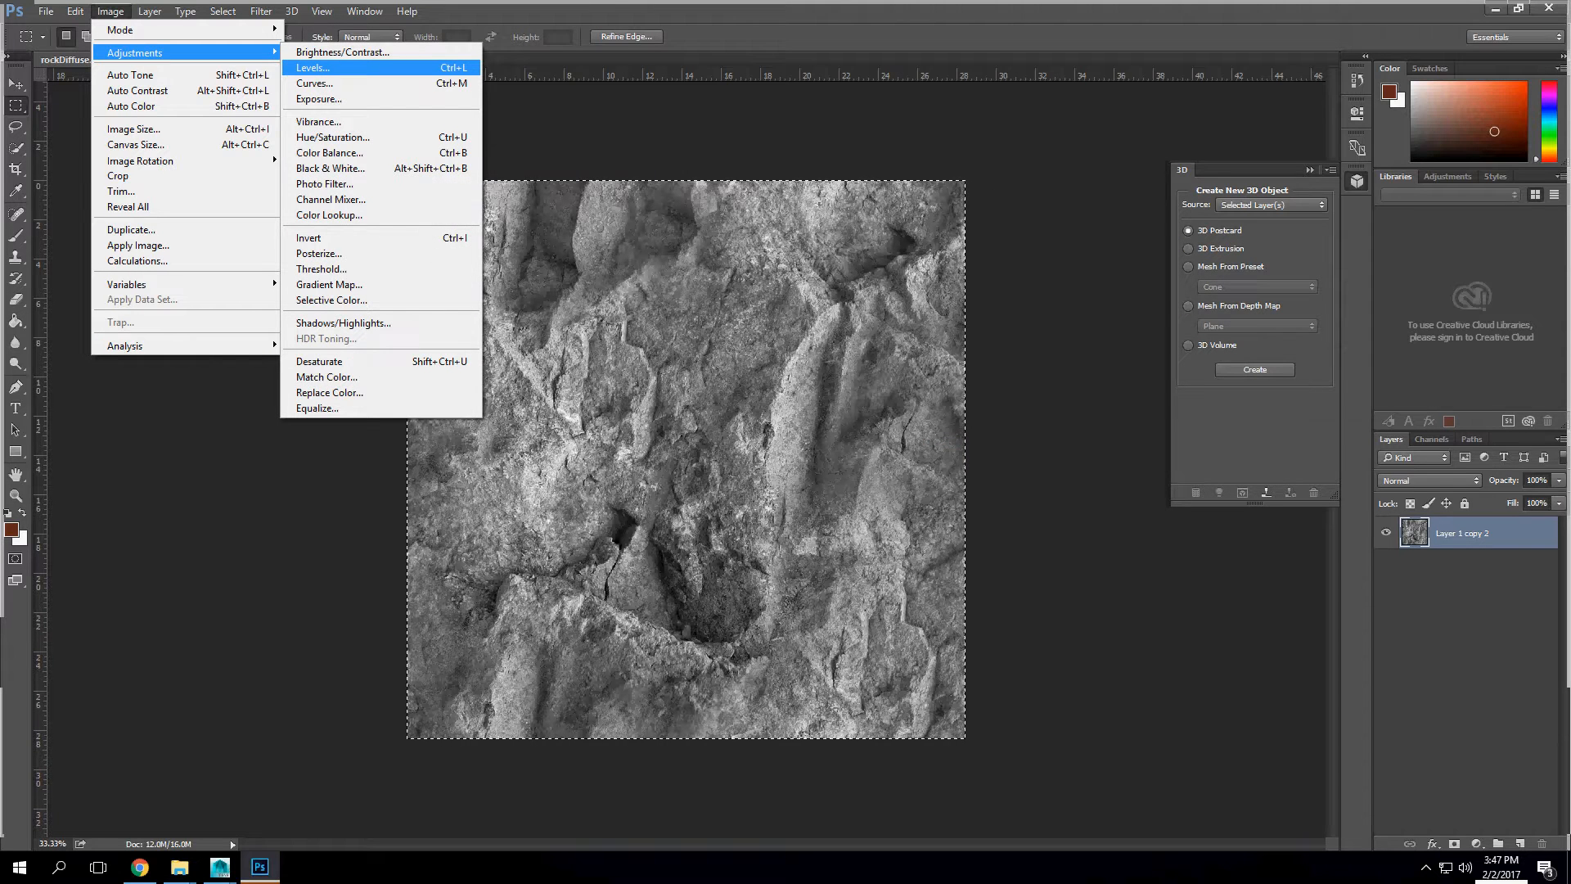
{"action": "left_click", "coordinate": [327, 68]}
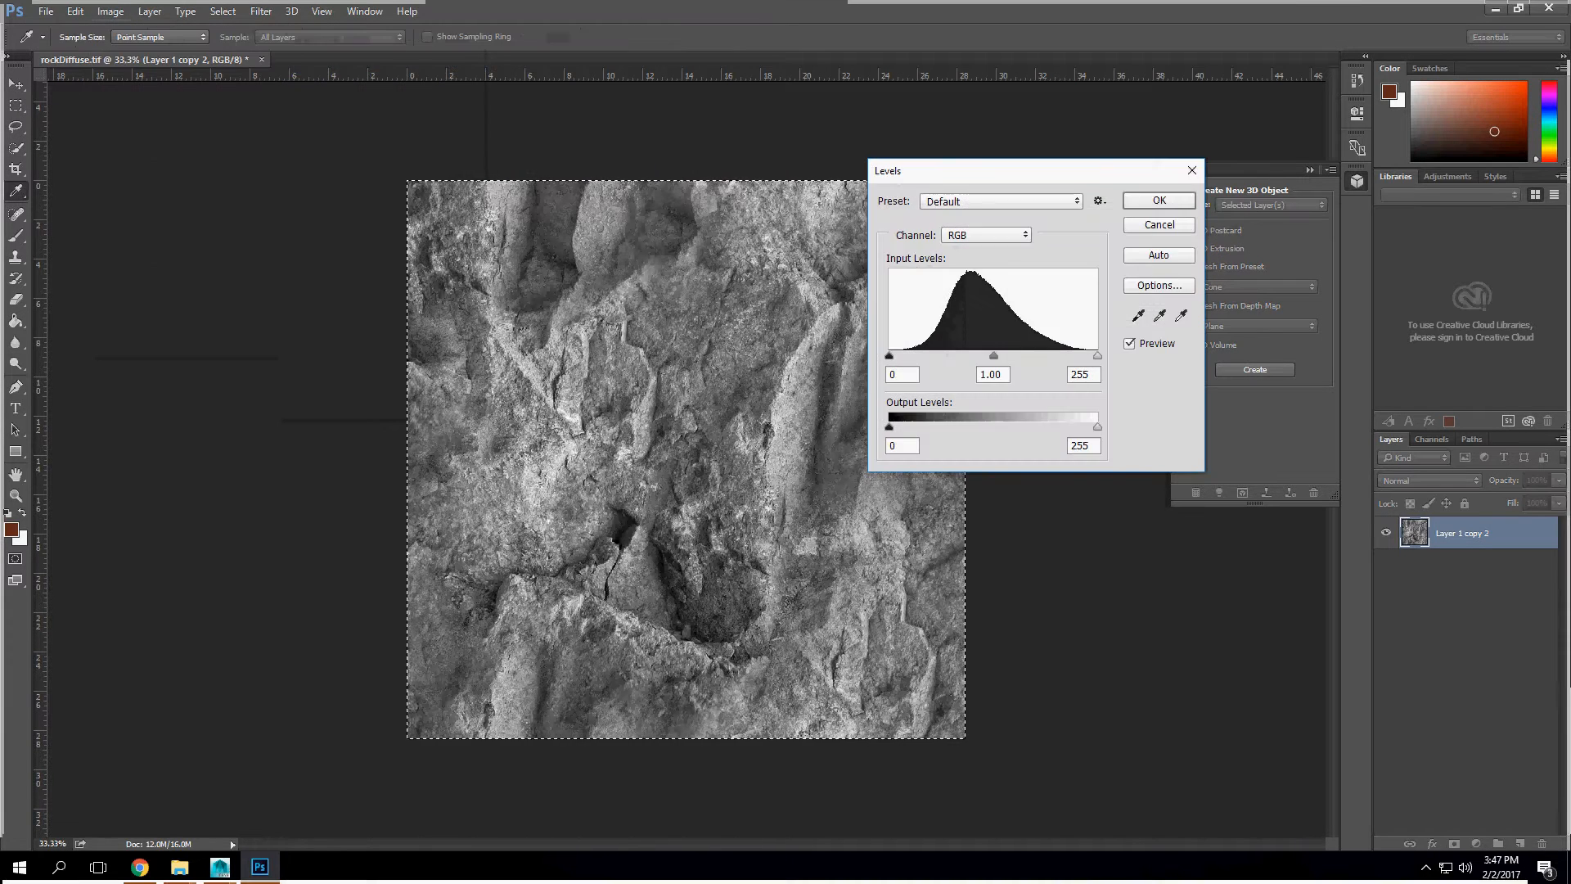
{"action": "left_click_drag", "start_coordinate": [890, 356], "coordinate": [924, 356]}
{"action": "left_click_drag", "start_coordinate": [1097, 356], "coordinate": [1038, 356]}
{"action": "left_click_drag", "start_coordinate": [924, 356], "coordinate": [939, 356]}
{"action": "key", "text": "Return"}
Step: Save a PNG copy of the grey rock image in the pbr folder under a name starting with rockBu, using None / Fast compression
{"action": "left_click", "coordinate": [45, 12]}
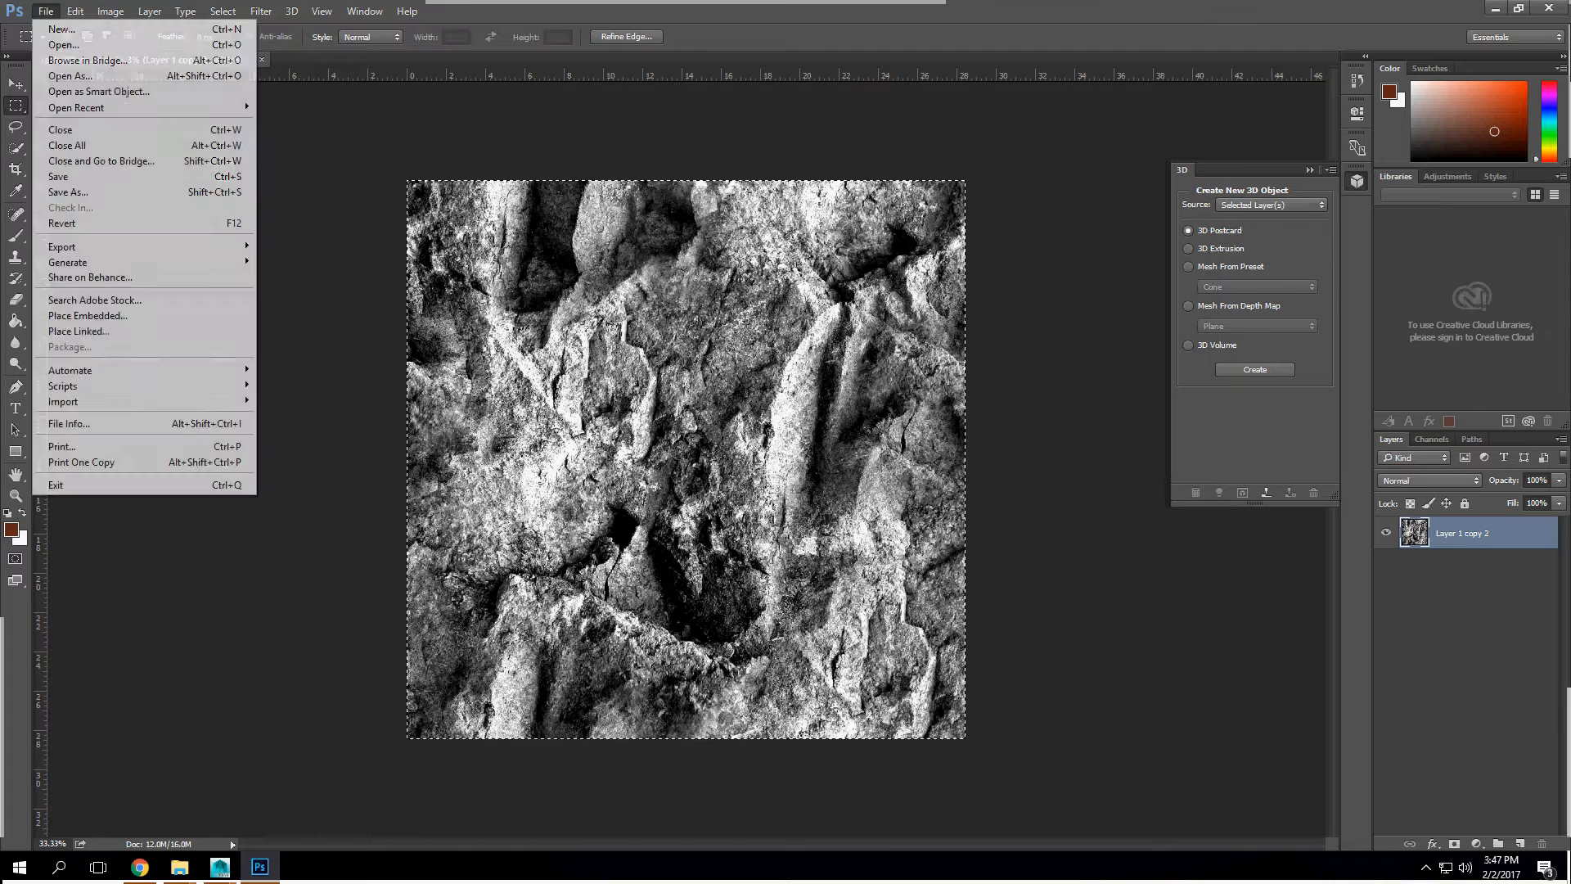
{"action": "left_click", "coordinate": [67, 192]}
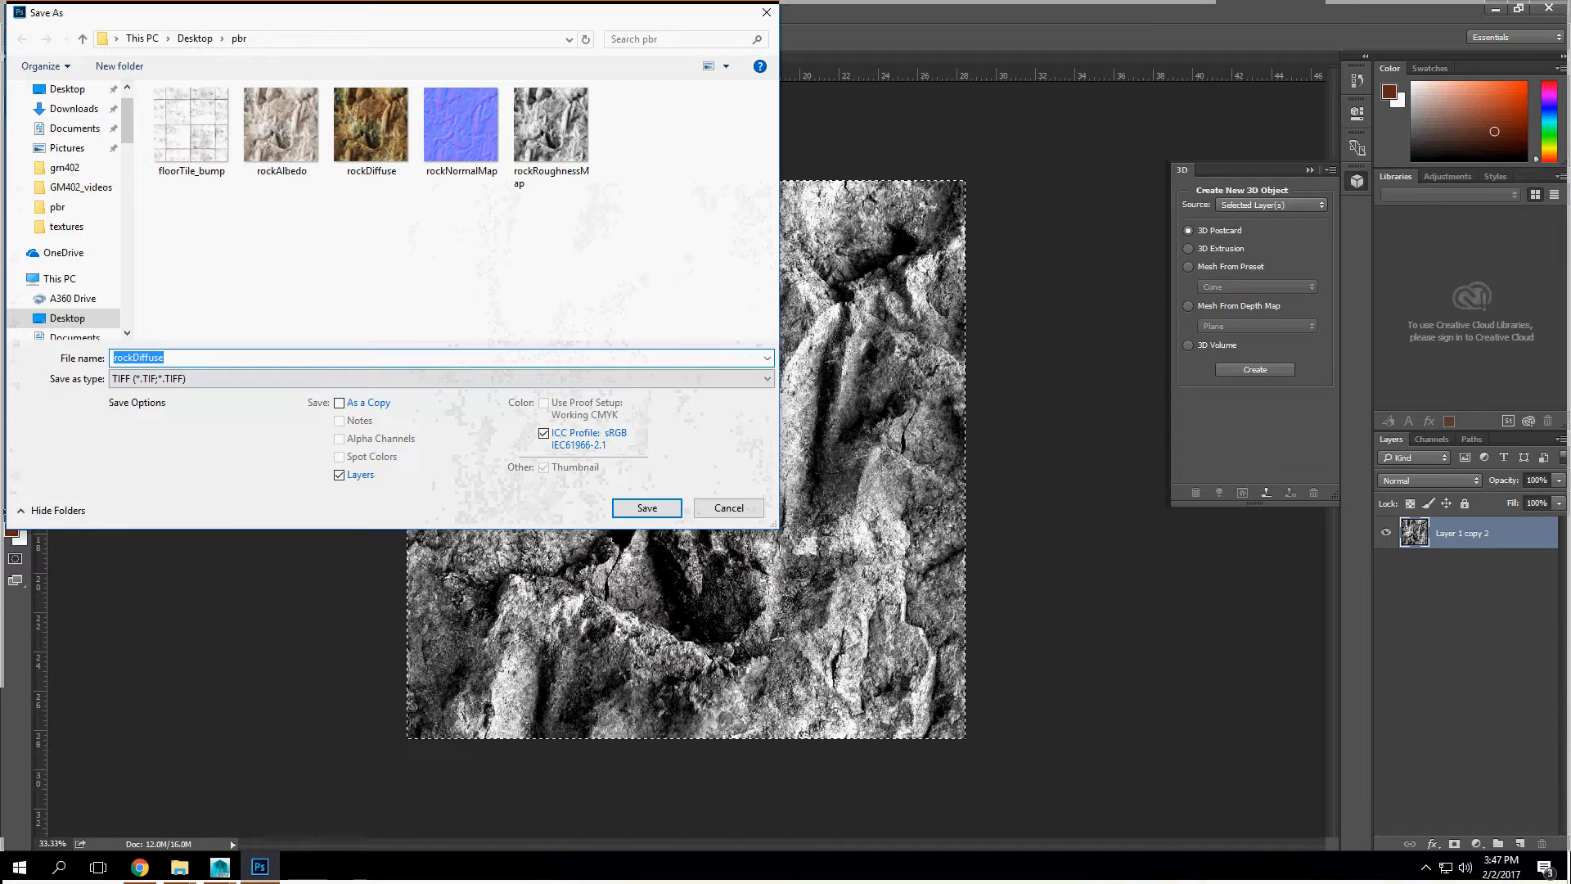
{"action": "left_click", "coordinate": [245, 378]}
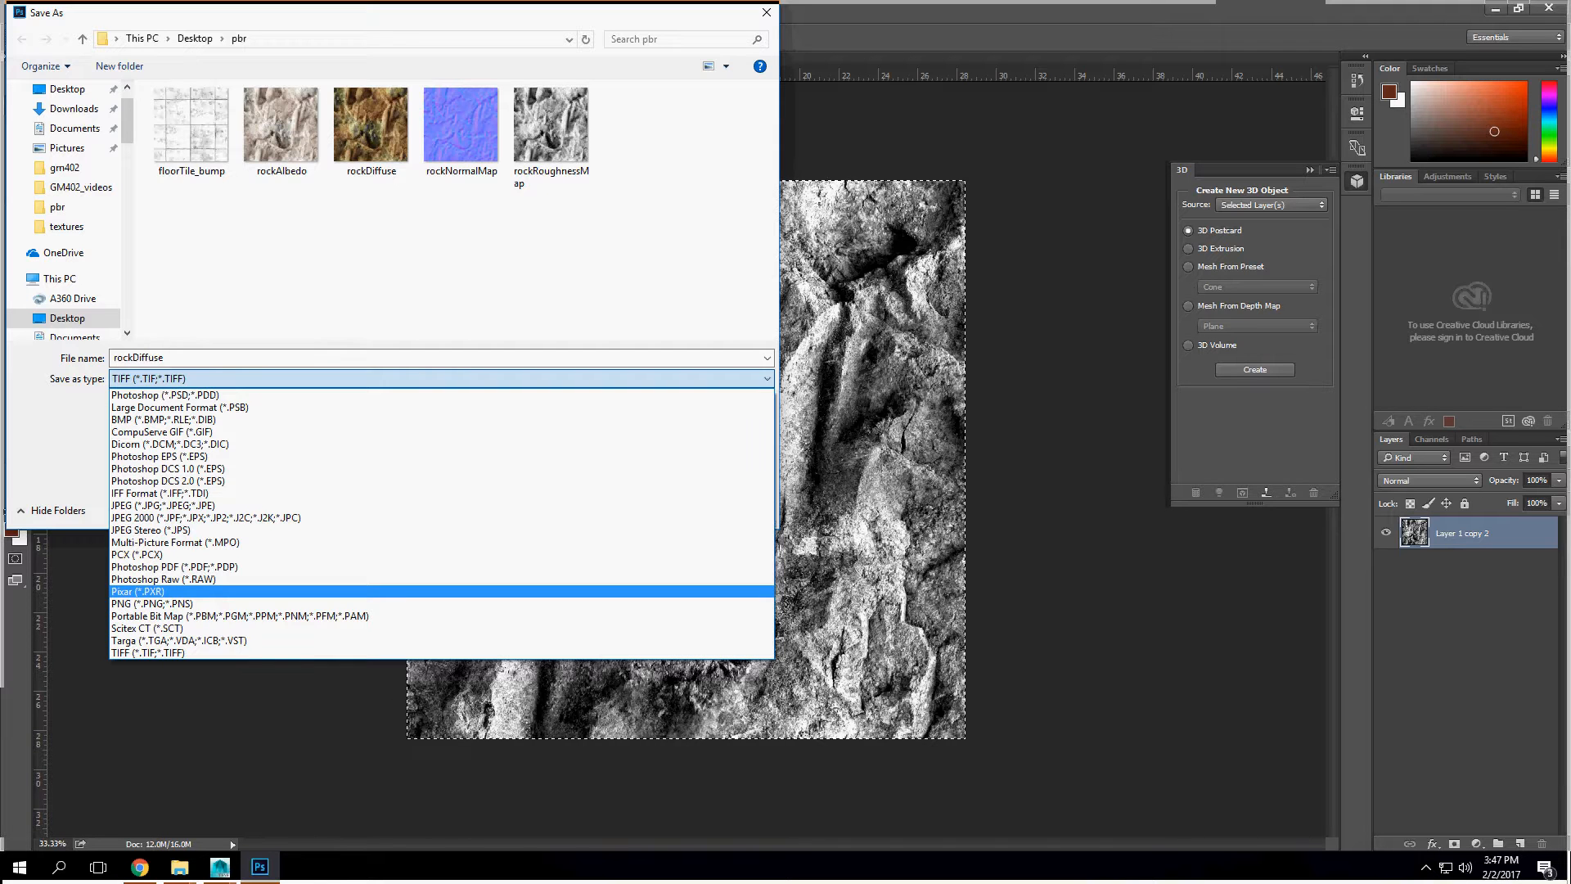
{"action": "left_click", "coordinate": [156, 603]}
{"action": "left_click", "coordinate": [182, 358]}
{"action": "left_click", "coordinate": [181, 359]}
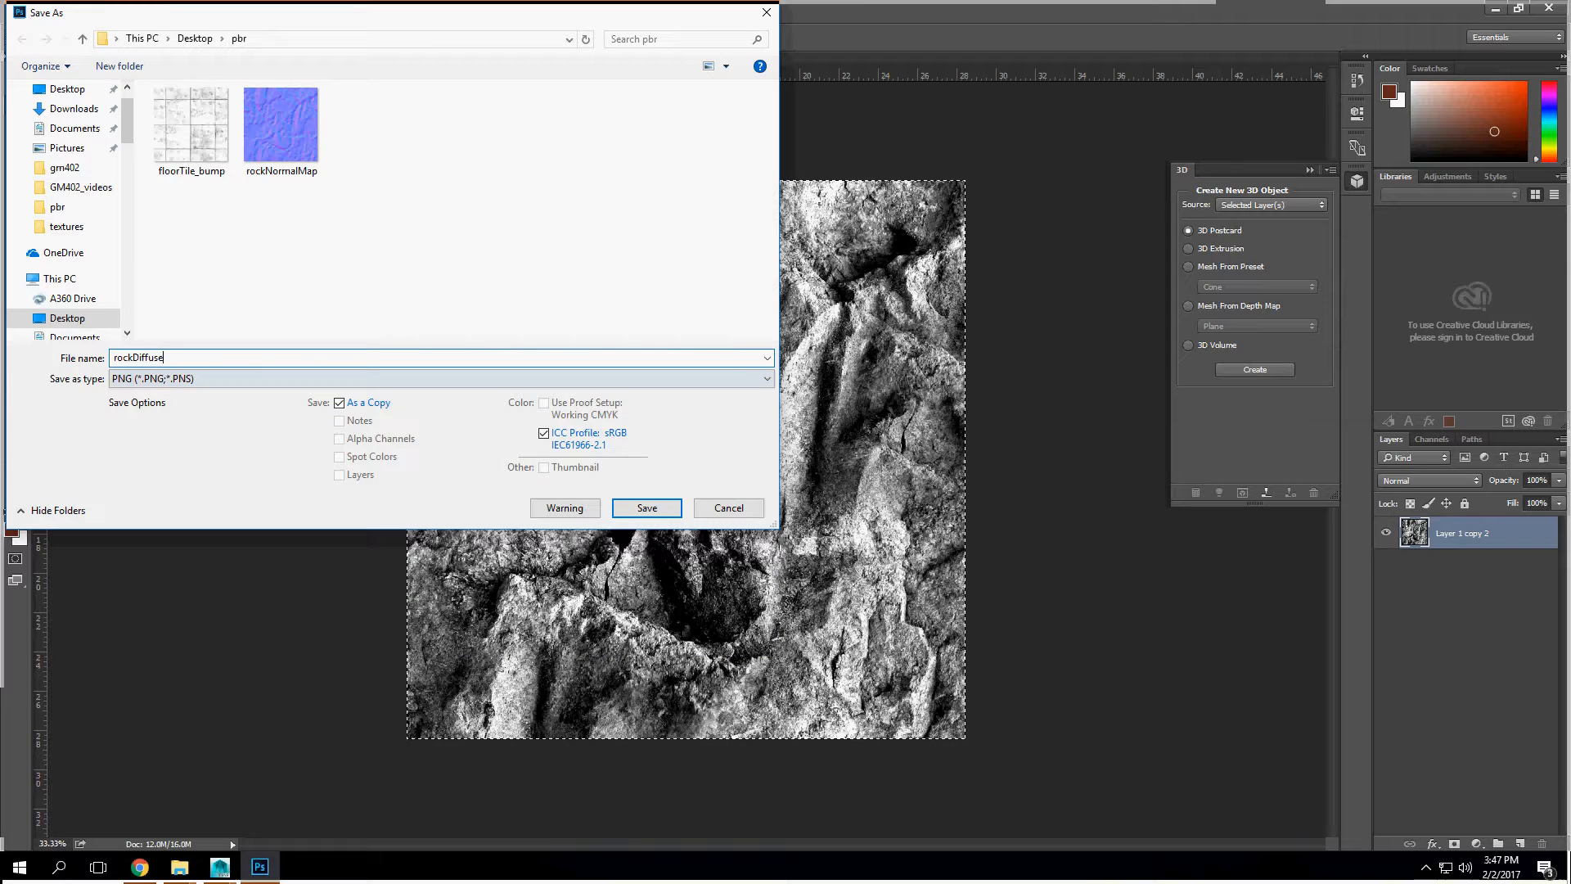
{"action": "key", "text": "BackSpace"}
{"action": "key", "text": "BackSpace"}
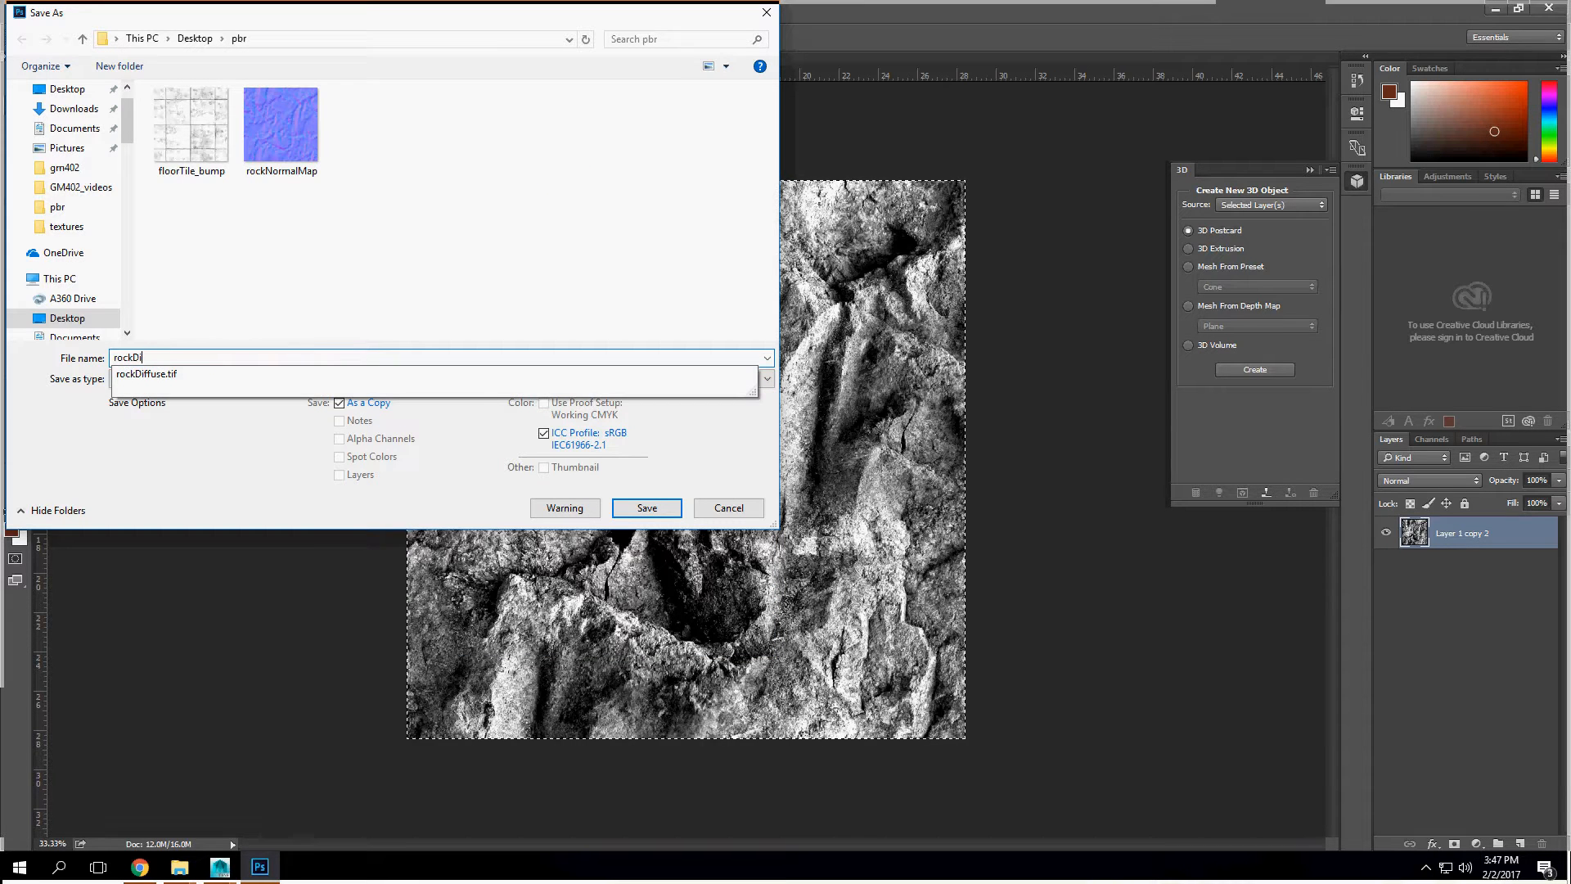
{"action": "key", "text": "BackSpace"}
{"action": "key", "text": "BackSpace"}
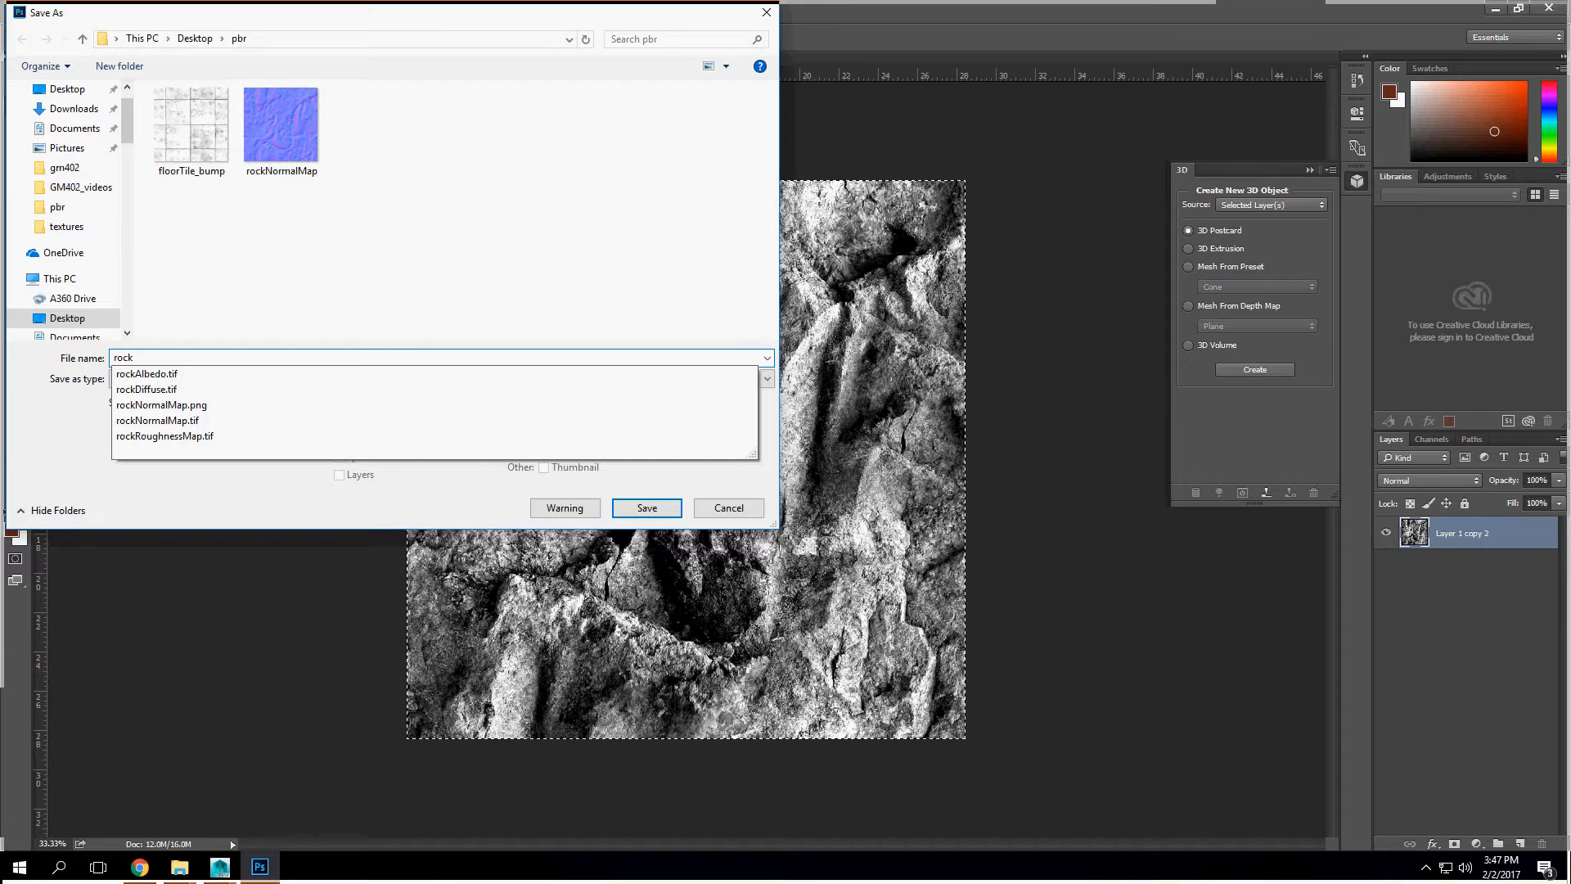
{"action": "type", "text": "BU"}
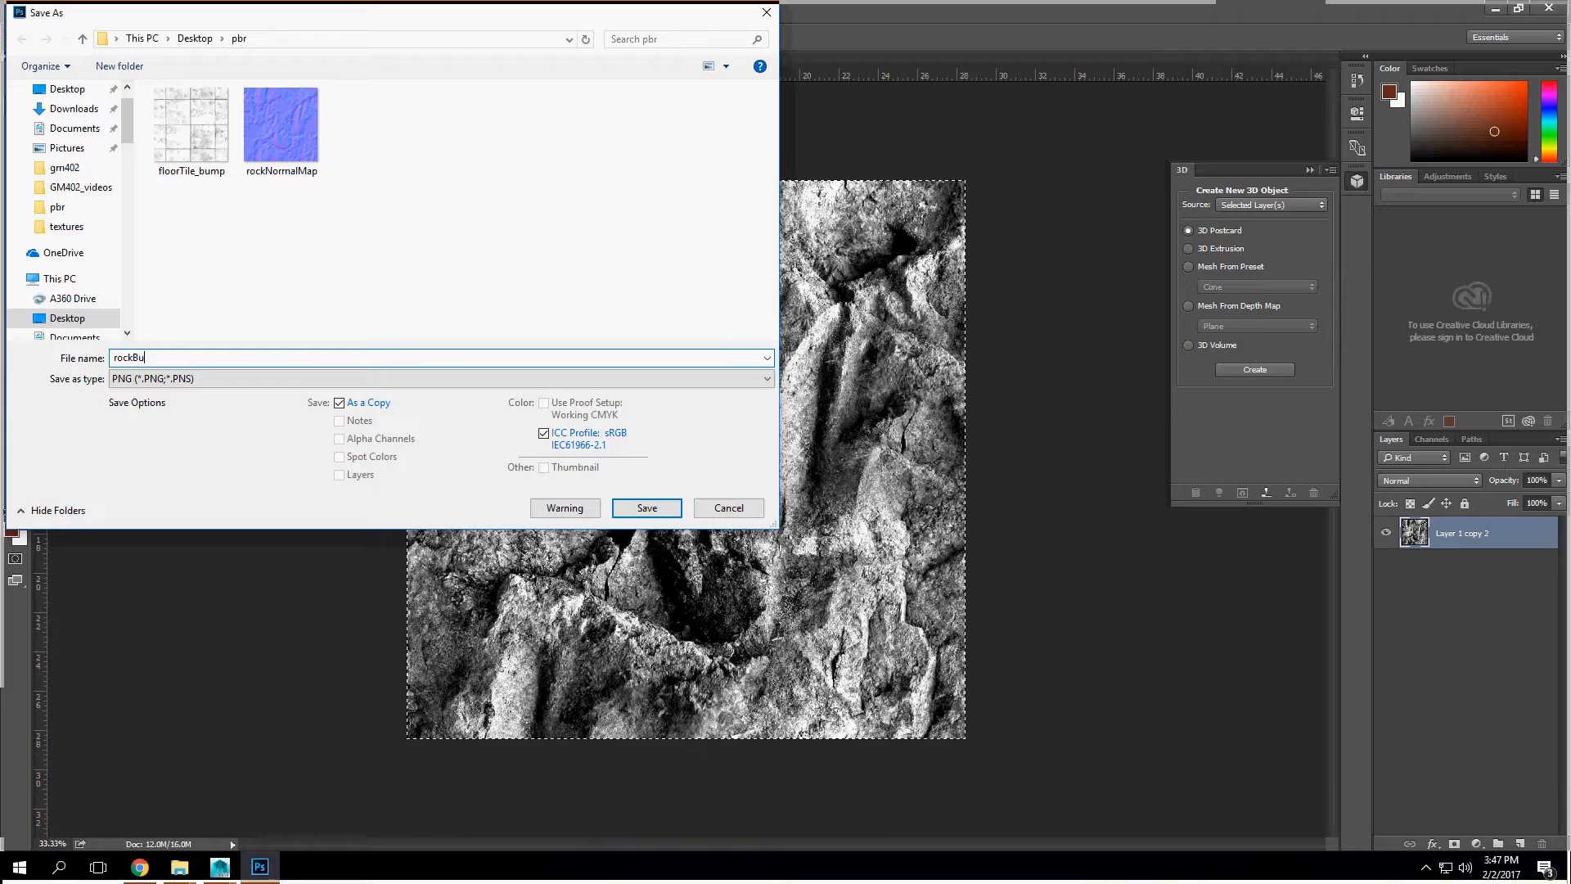
{"action": "key", "text": "Return"}
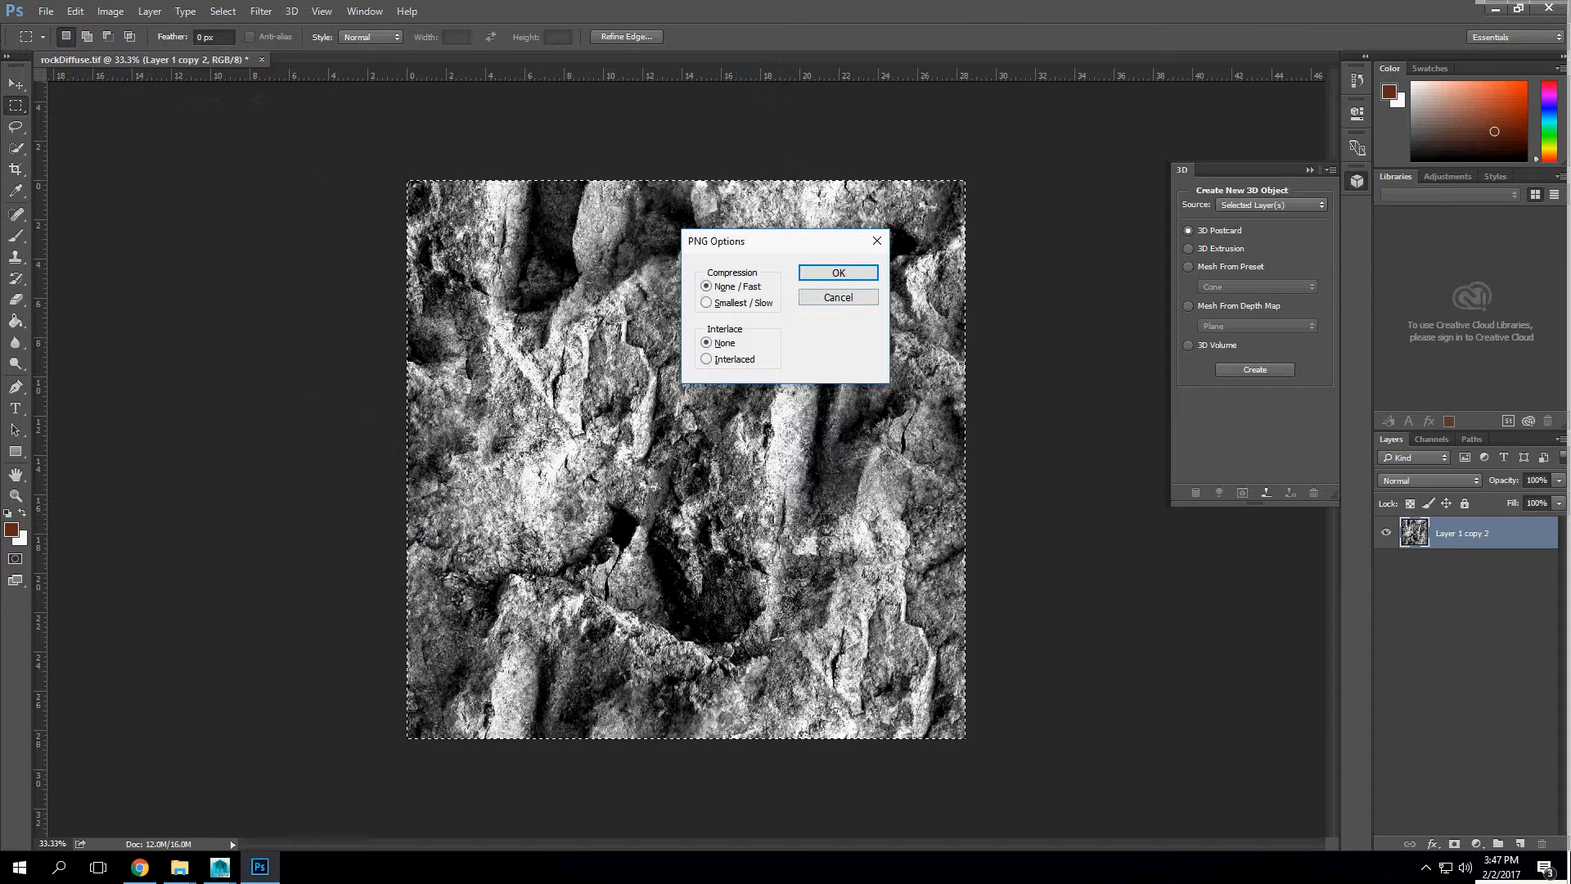
{"action": "key", "text": "Return"}
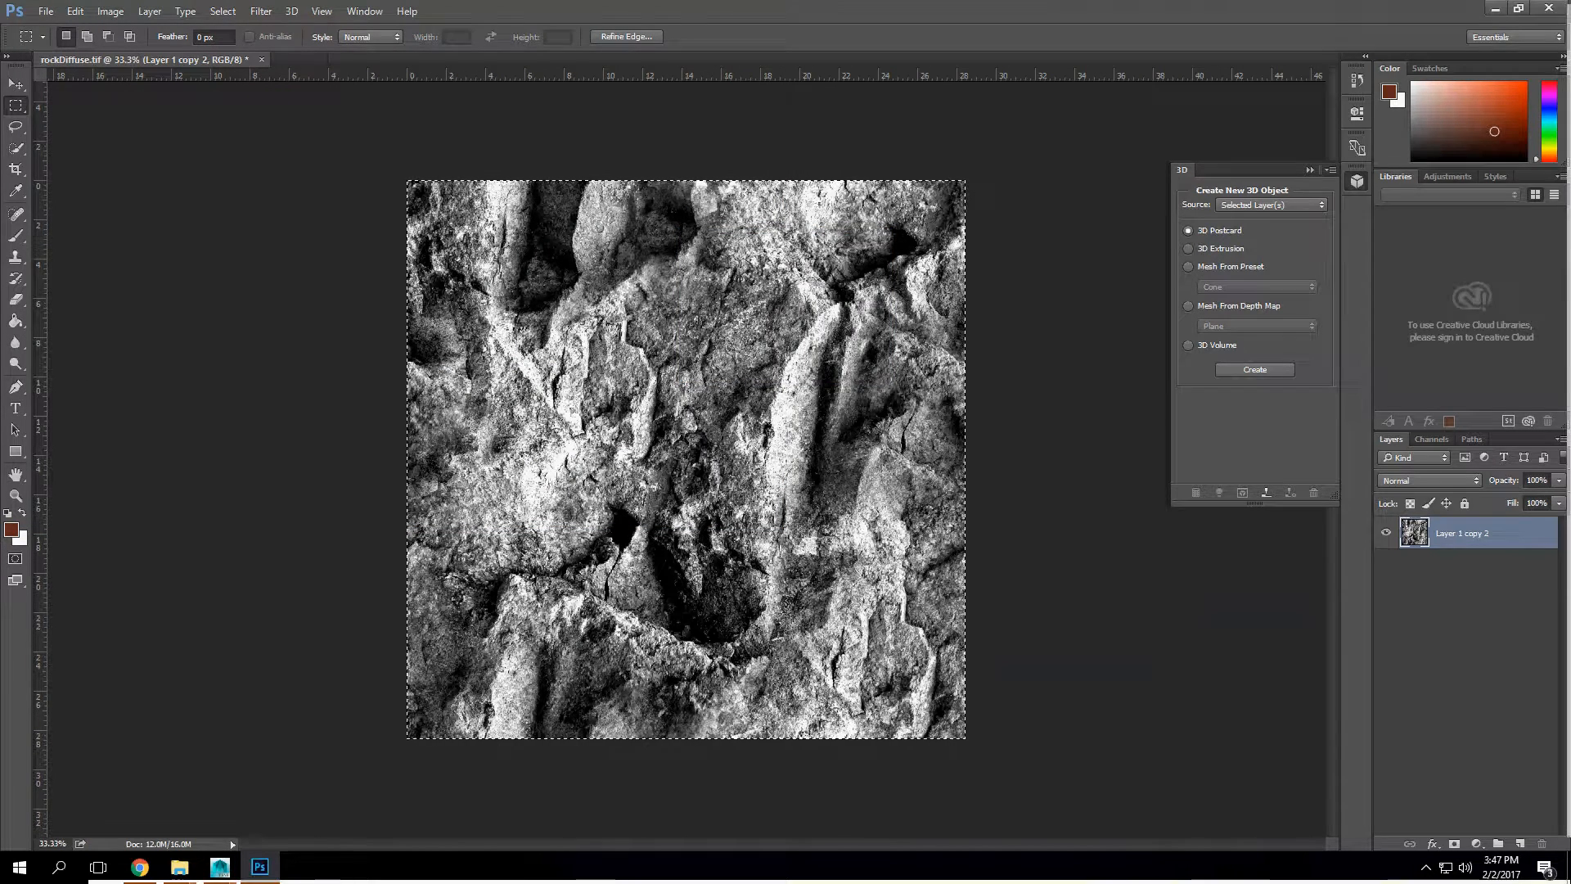
Step: Switch to NormalMap-Online in the browser and load rockBump from the Desktop pbr folder as the height map
{"action": "left_click", "coordinate": [1496, 8]}
{"action": "left_click", "coordinate": [472, 552]}
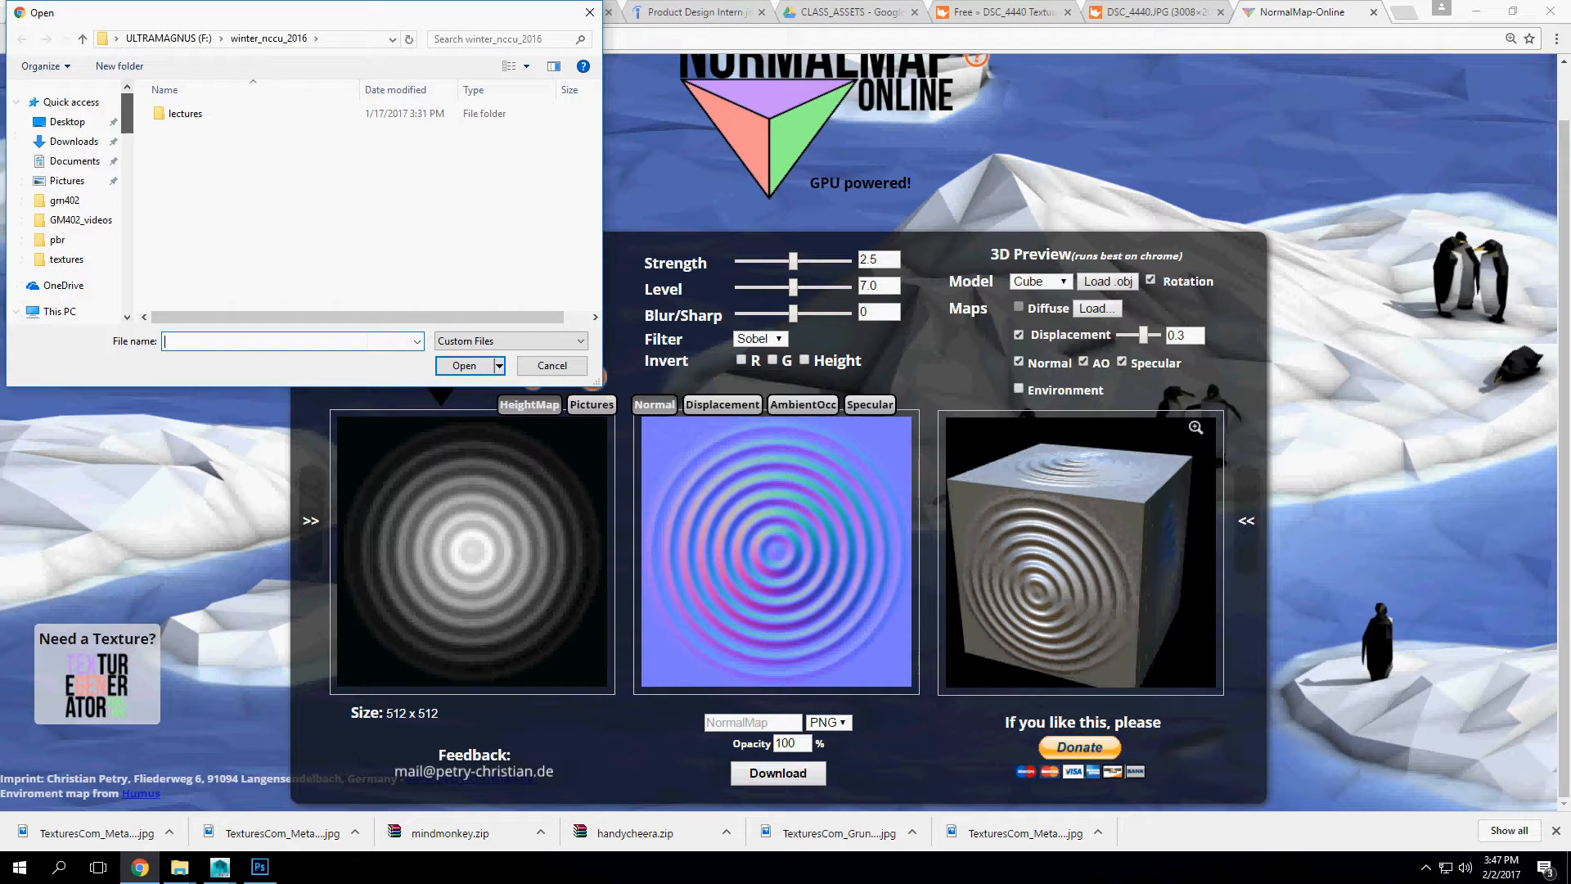
{"action": "left_click", "coordinate": [67, 121]}
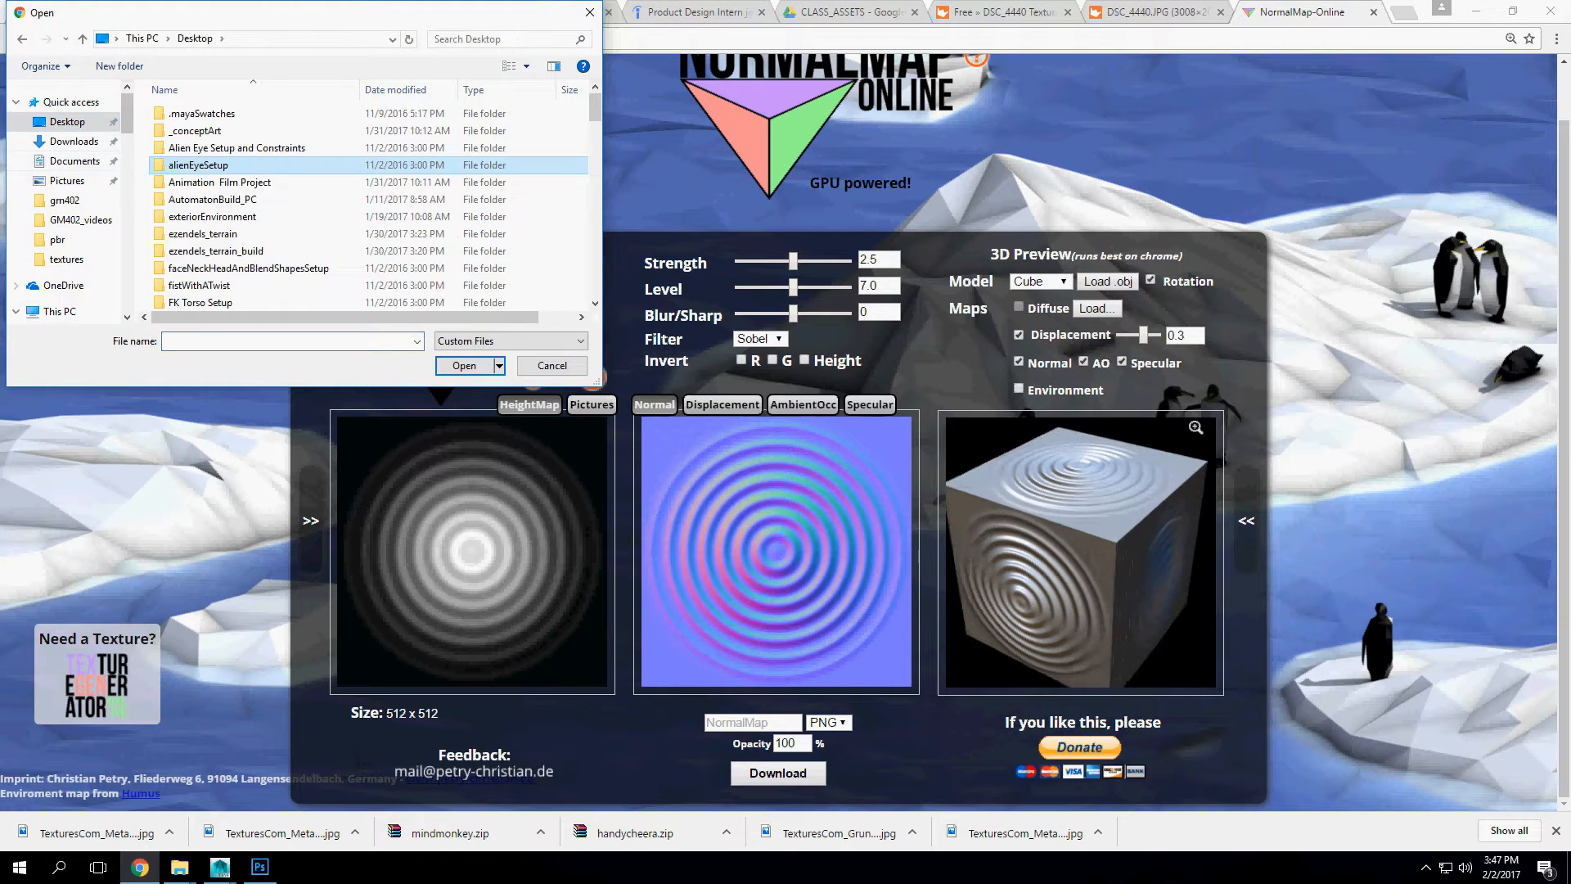
{"action": "scroll", "coordinate": [198, 166], "scroll_direction": "down", "scroll_amount": 10}
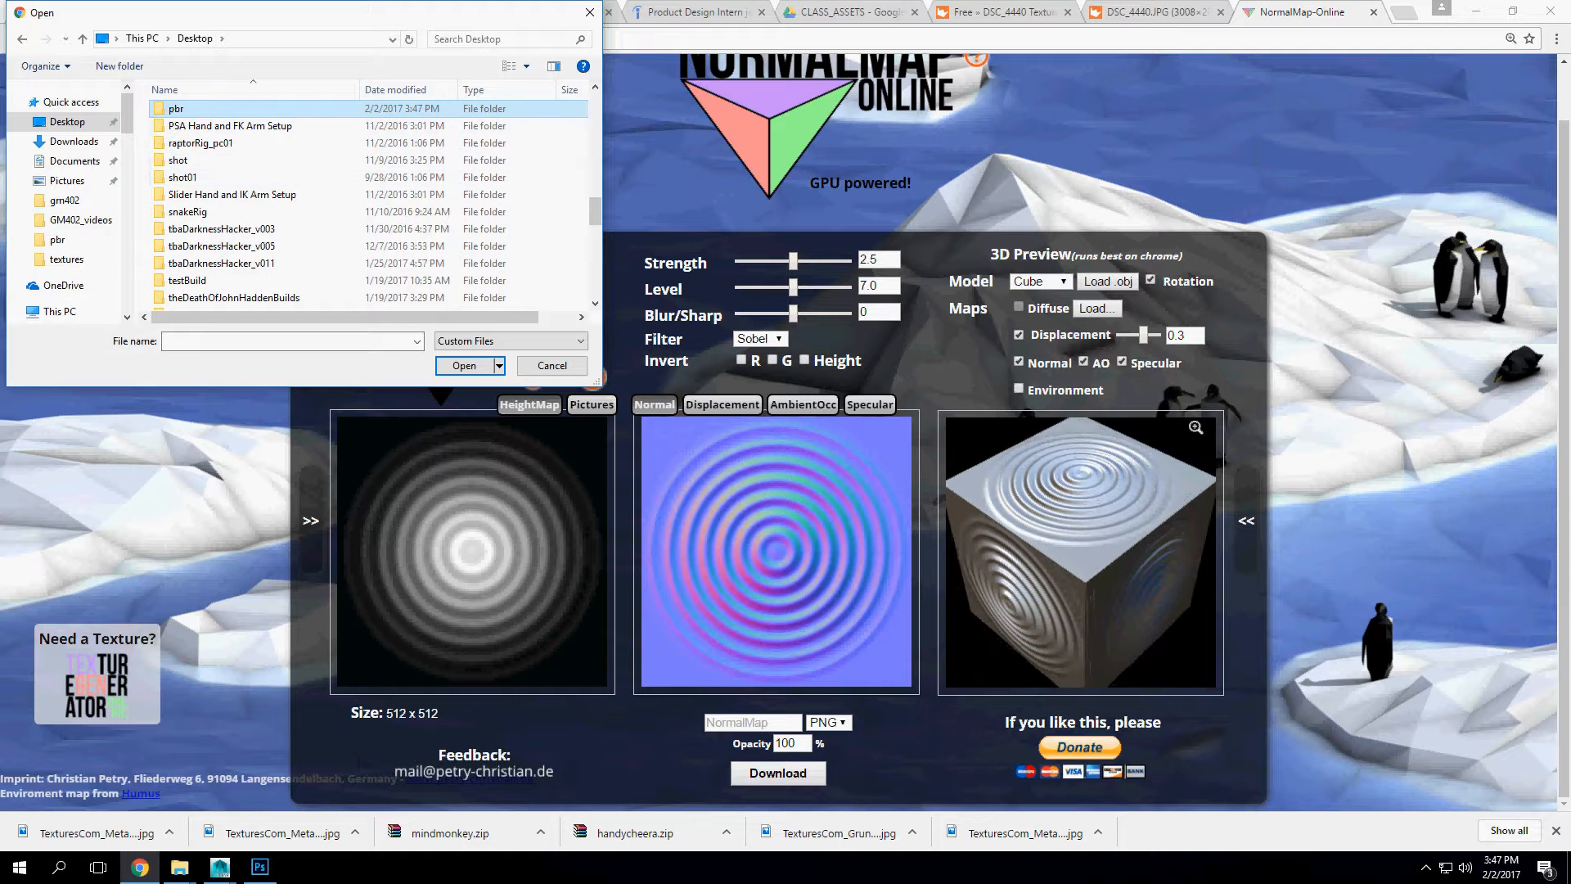
{"action": "double_click", "coordinate": [190, 112]}
{"action": "left_click", "coordinate": [371, 225]}
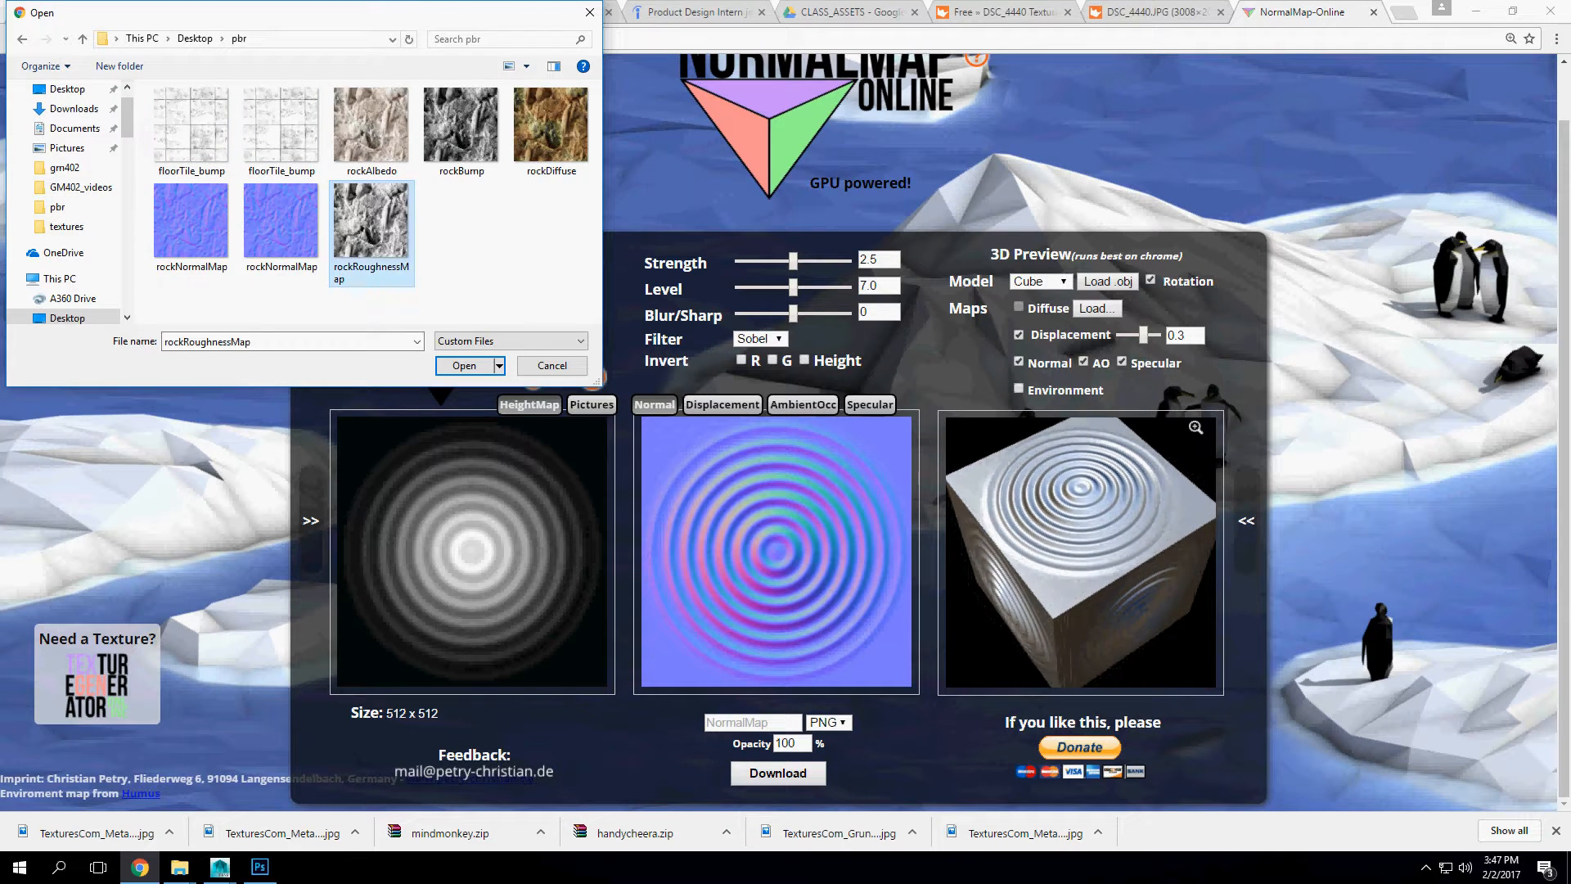
{"action": "left_click", "coordinate": [462, 131]}
{"action": "left_click", "coordinate": [464, 365]}
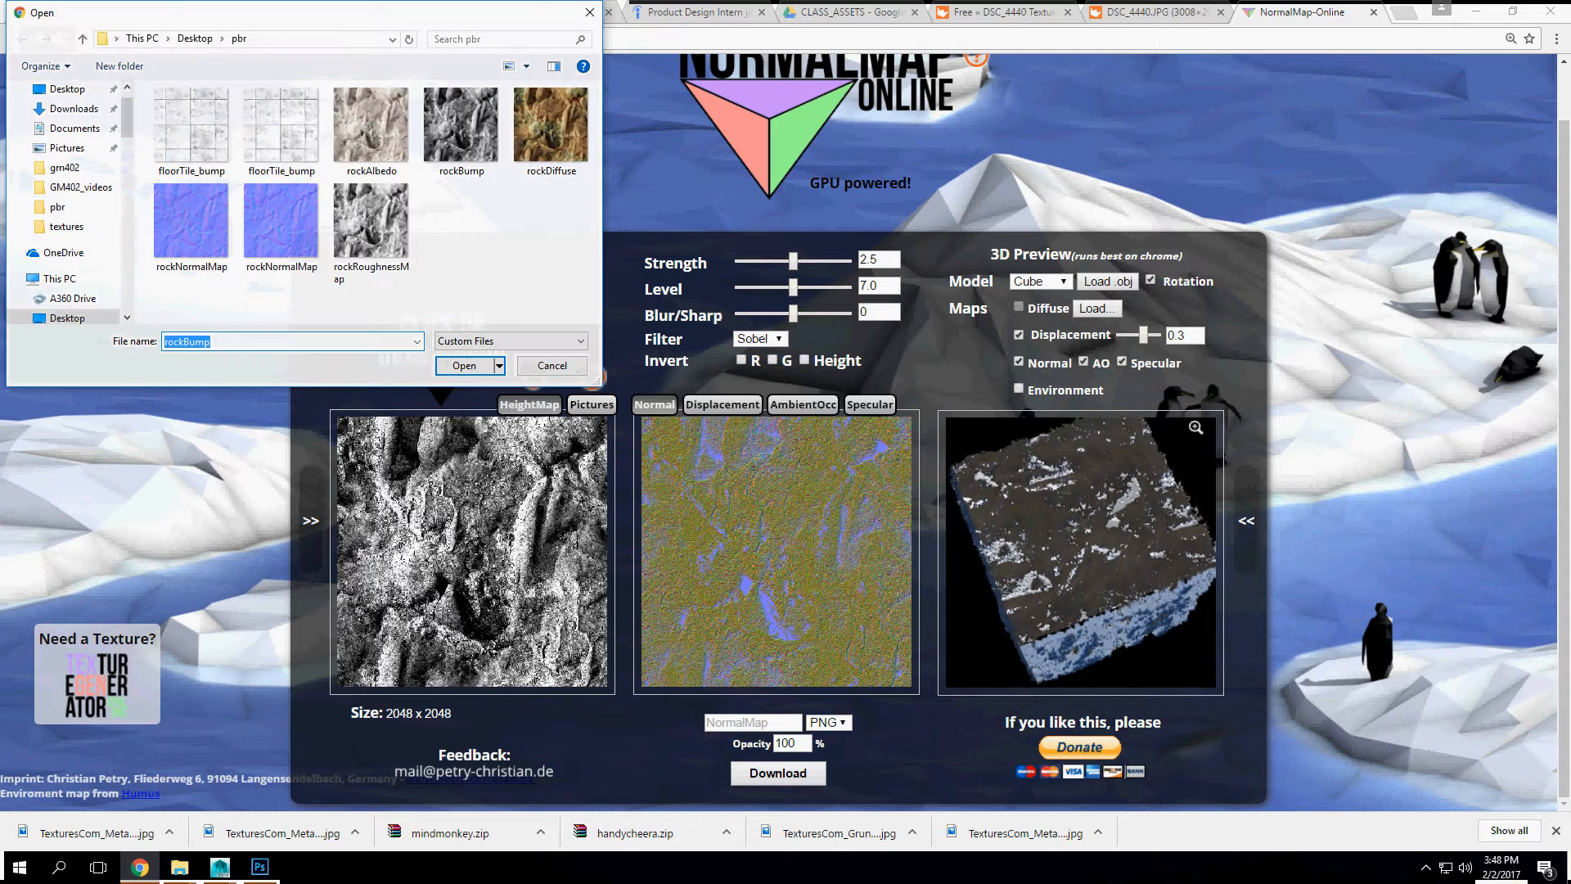
{"action": "left_click", "coordinate": [553, 366]}
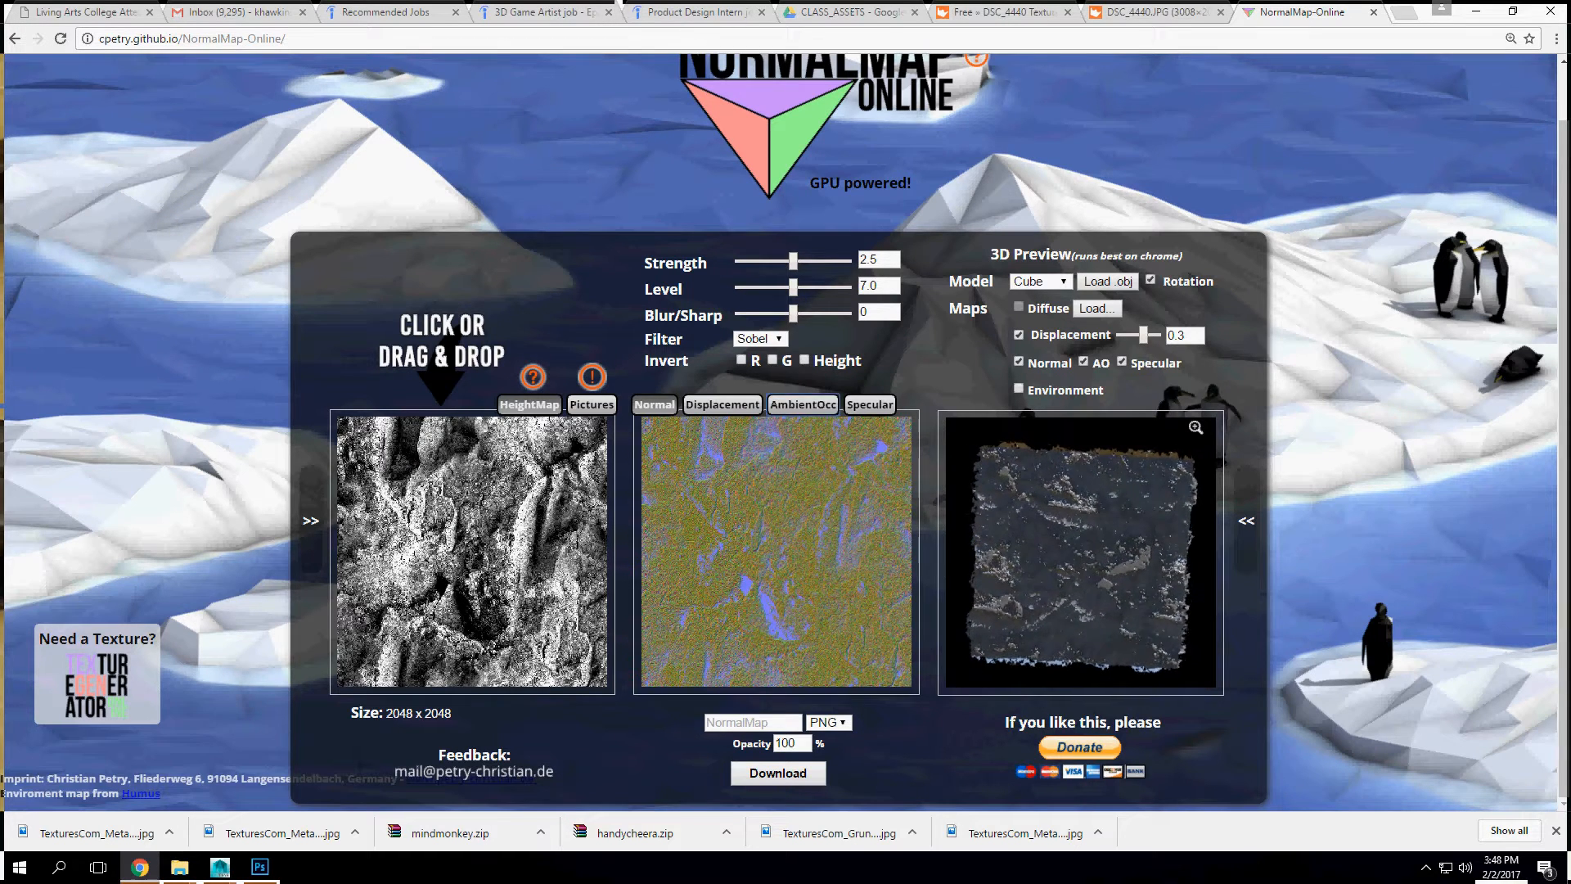
Step: Generate the ambient occlusion map from the rock height map and download it as a PNG named rockAmbOcc
{"action": "left_click", "coordinate": [803, 405]}
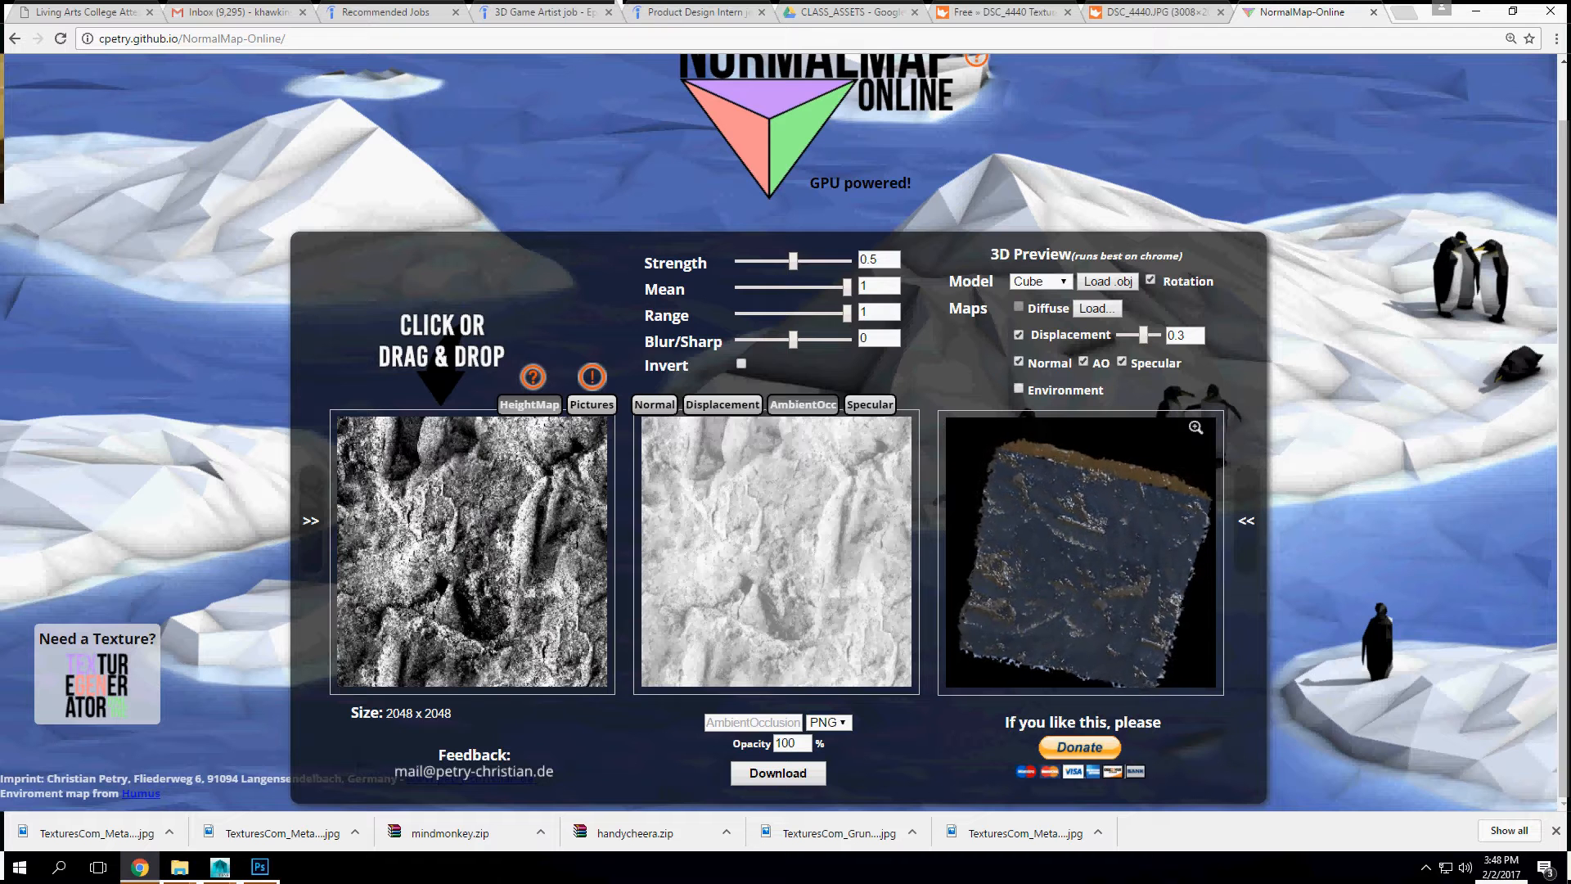
{"action": "left_click", "coordinate": [723, 405]}
{"action": "left_click", "coordinate": [803, 404]}
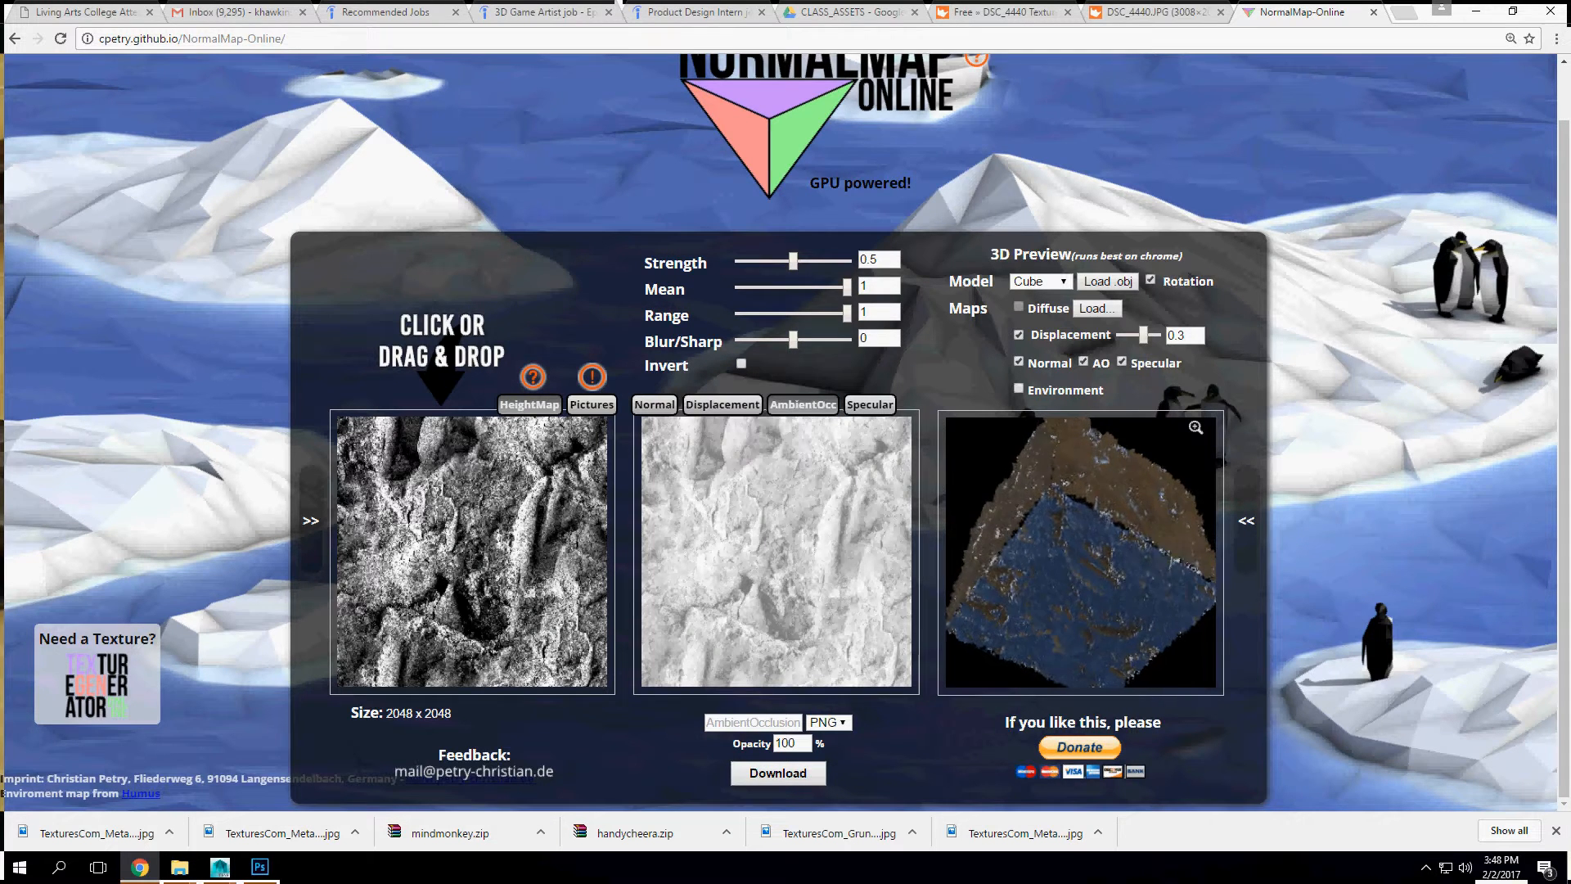
{"action": "left_click", "coordinate": [753, 723]}
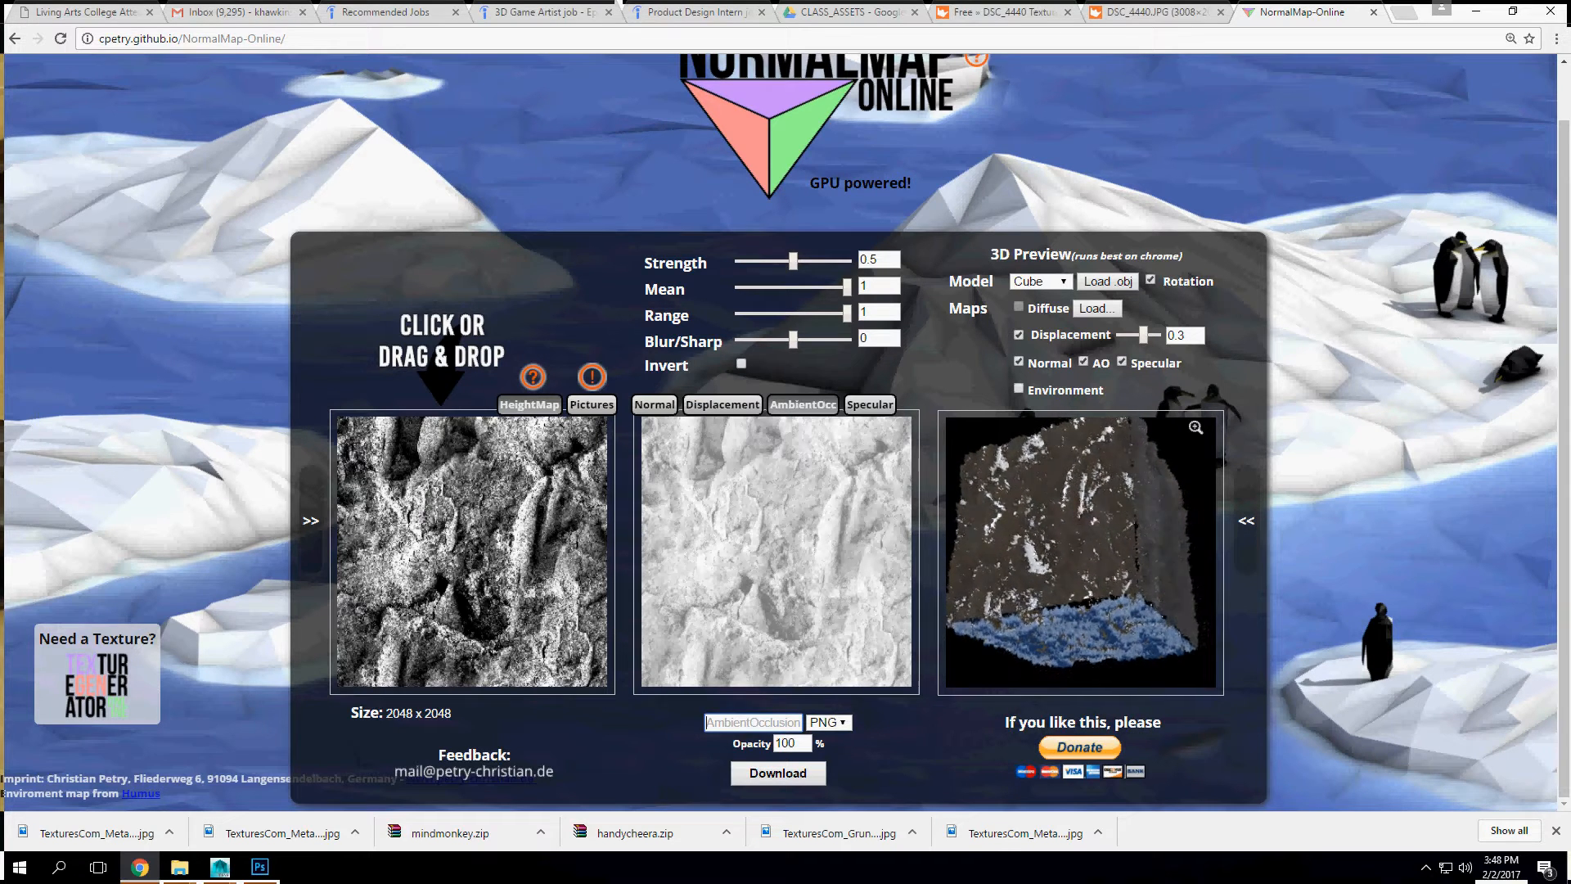
{"action": "type", "text": "rockAM"}
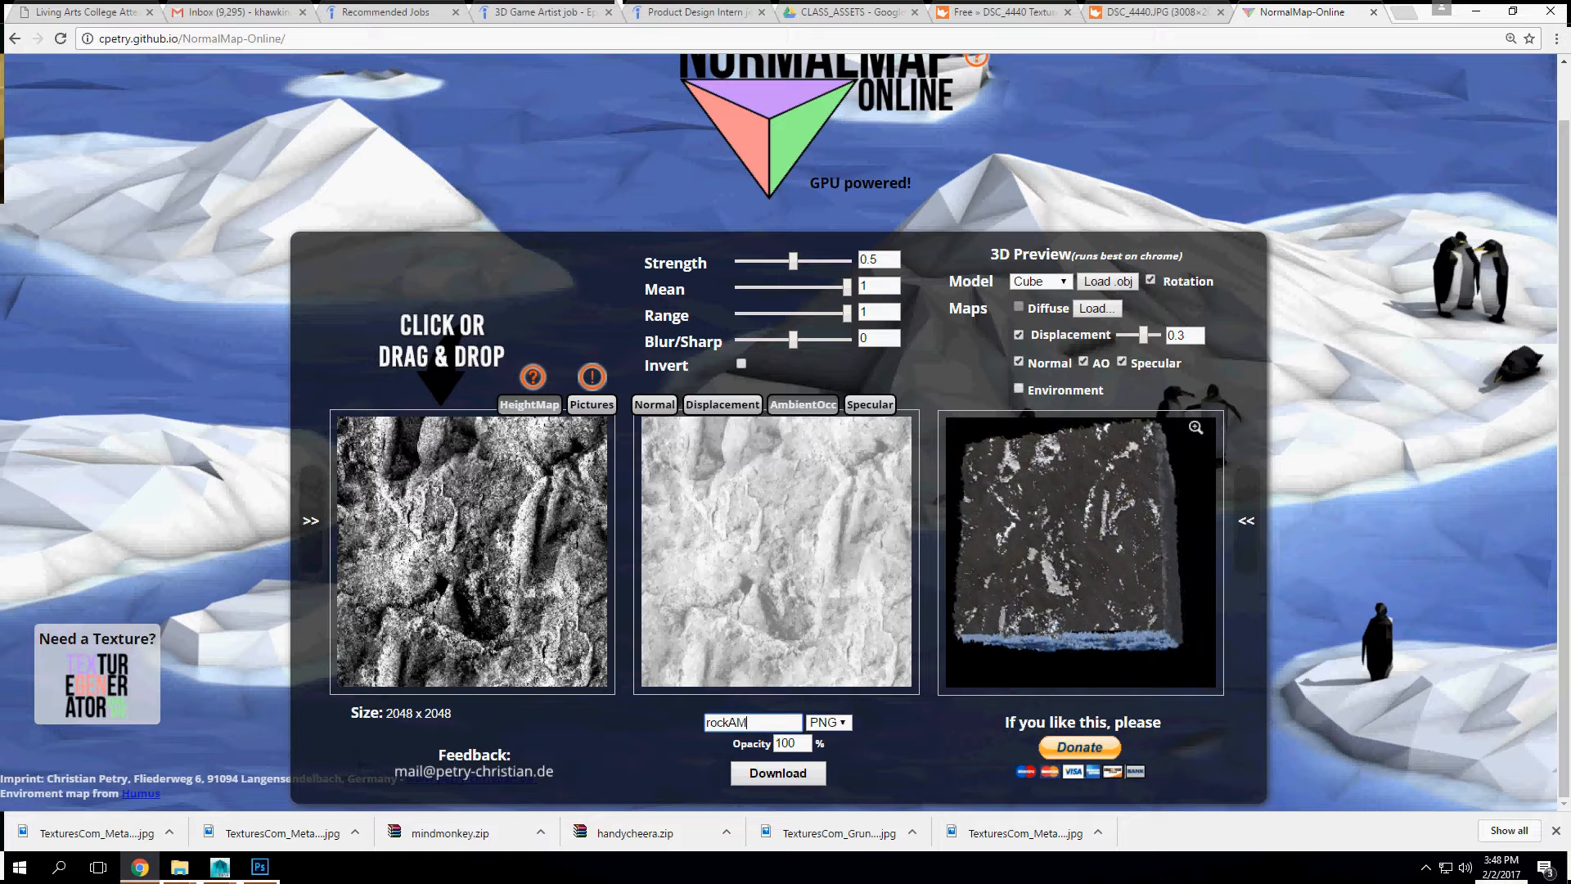
{"action": "key", "text": "BackSpace"}
{"action": "key", "text": "BackSpace"}
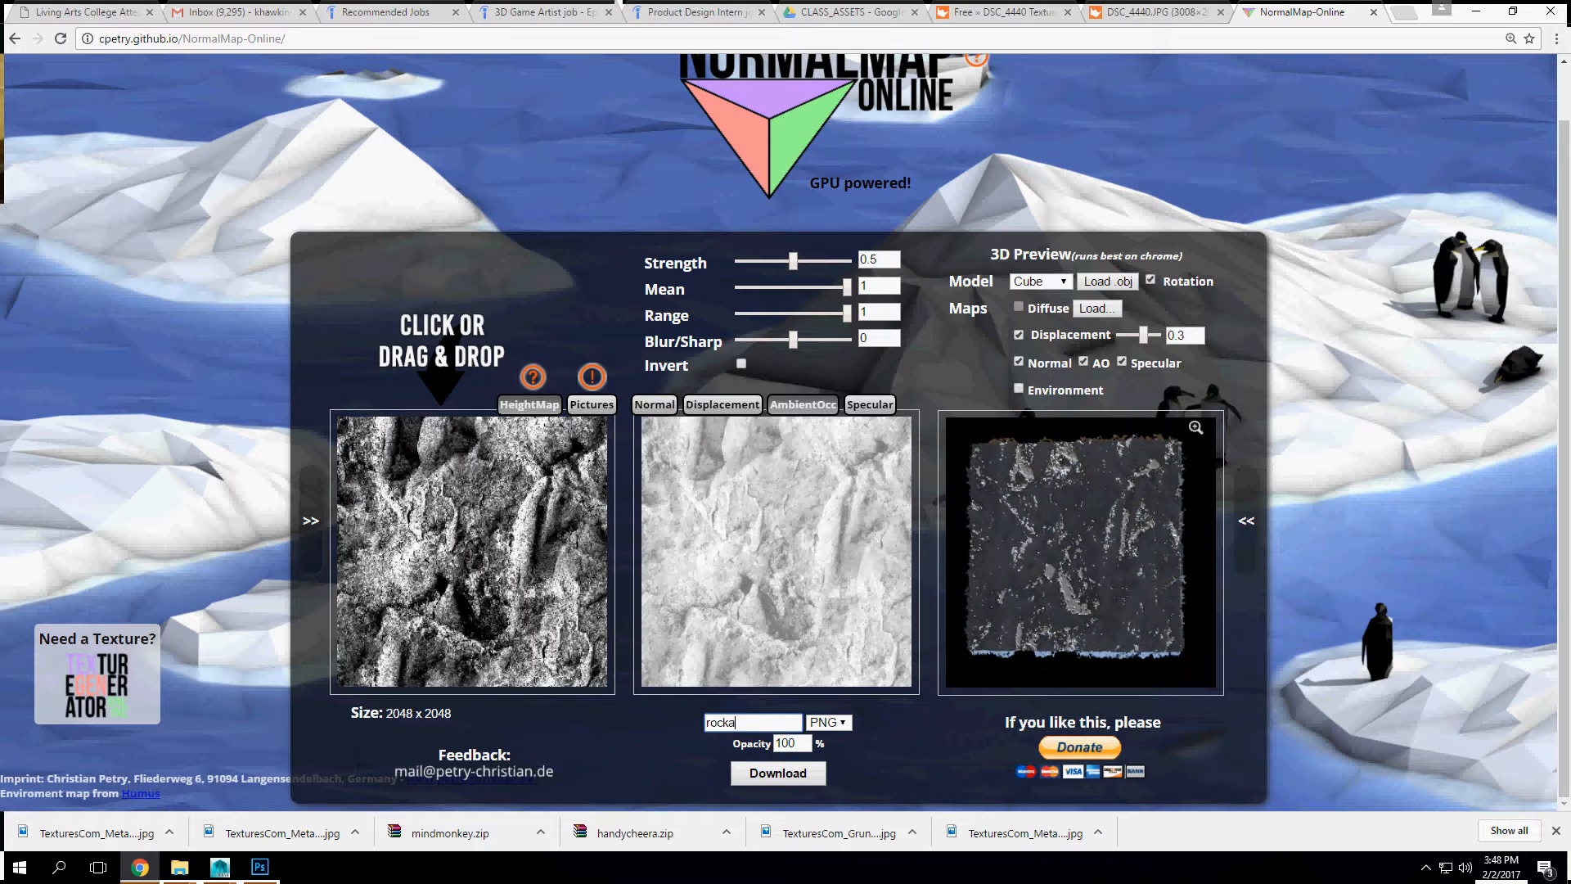
{"action": "type", "text": "AmbO"}
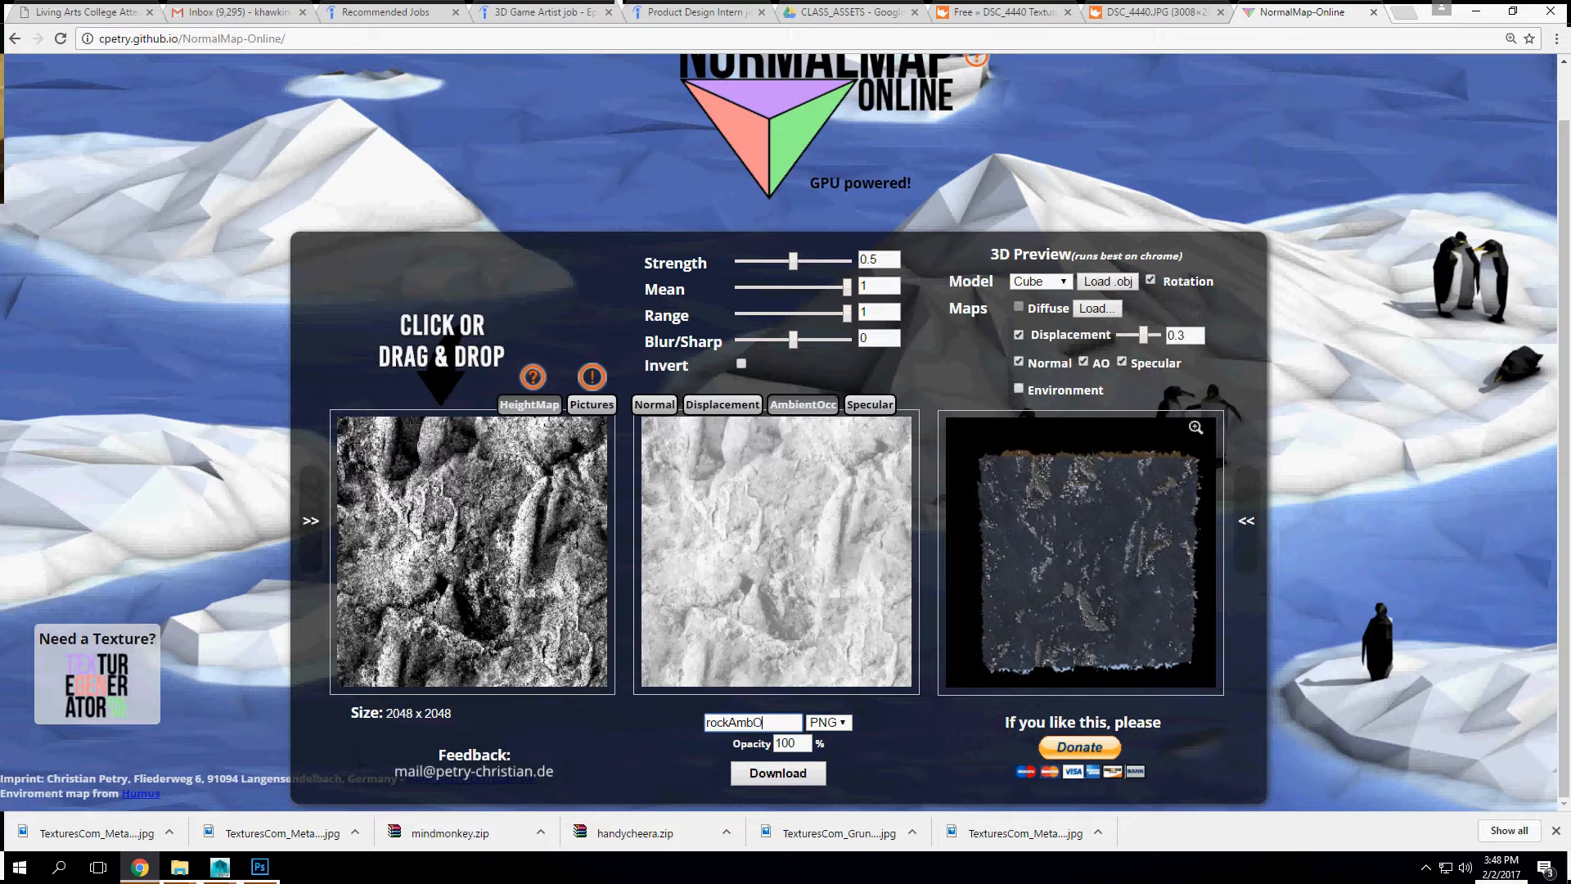
{"action": "left_click", "coordinate": [777, 773]}
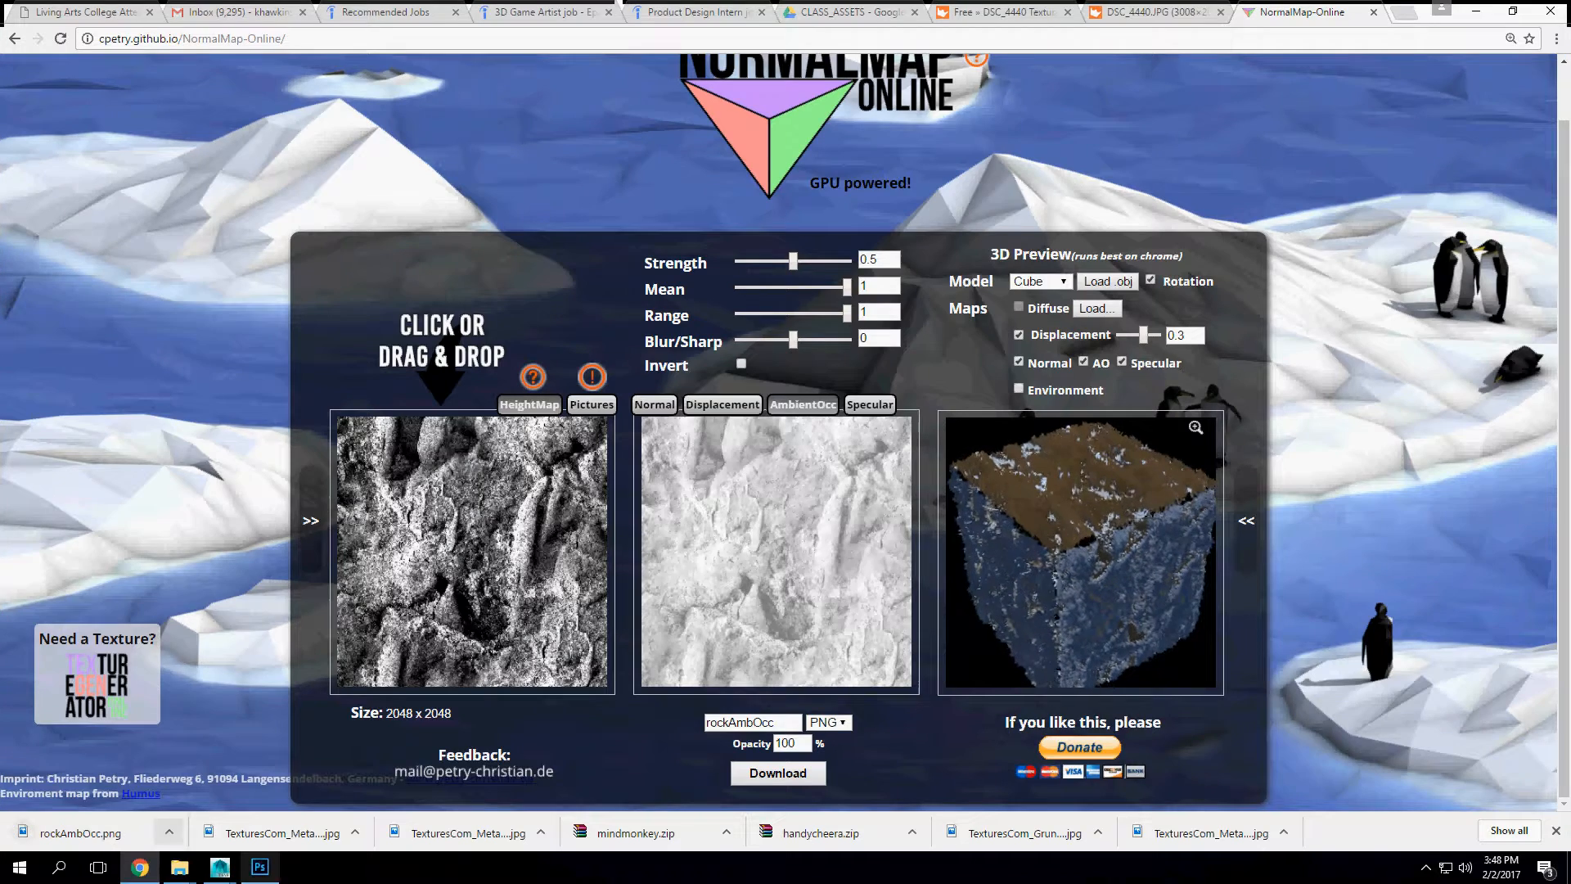
Step: Switch to Photoshop and soften the grey rock layer with a Gaussian Blur of about 6.6 pixels radius
{"action": "left_click", "coordinate": [259, 866]}
{"action": "left_click", "coordinate": [110, 11]}
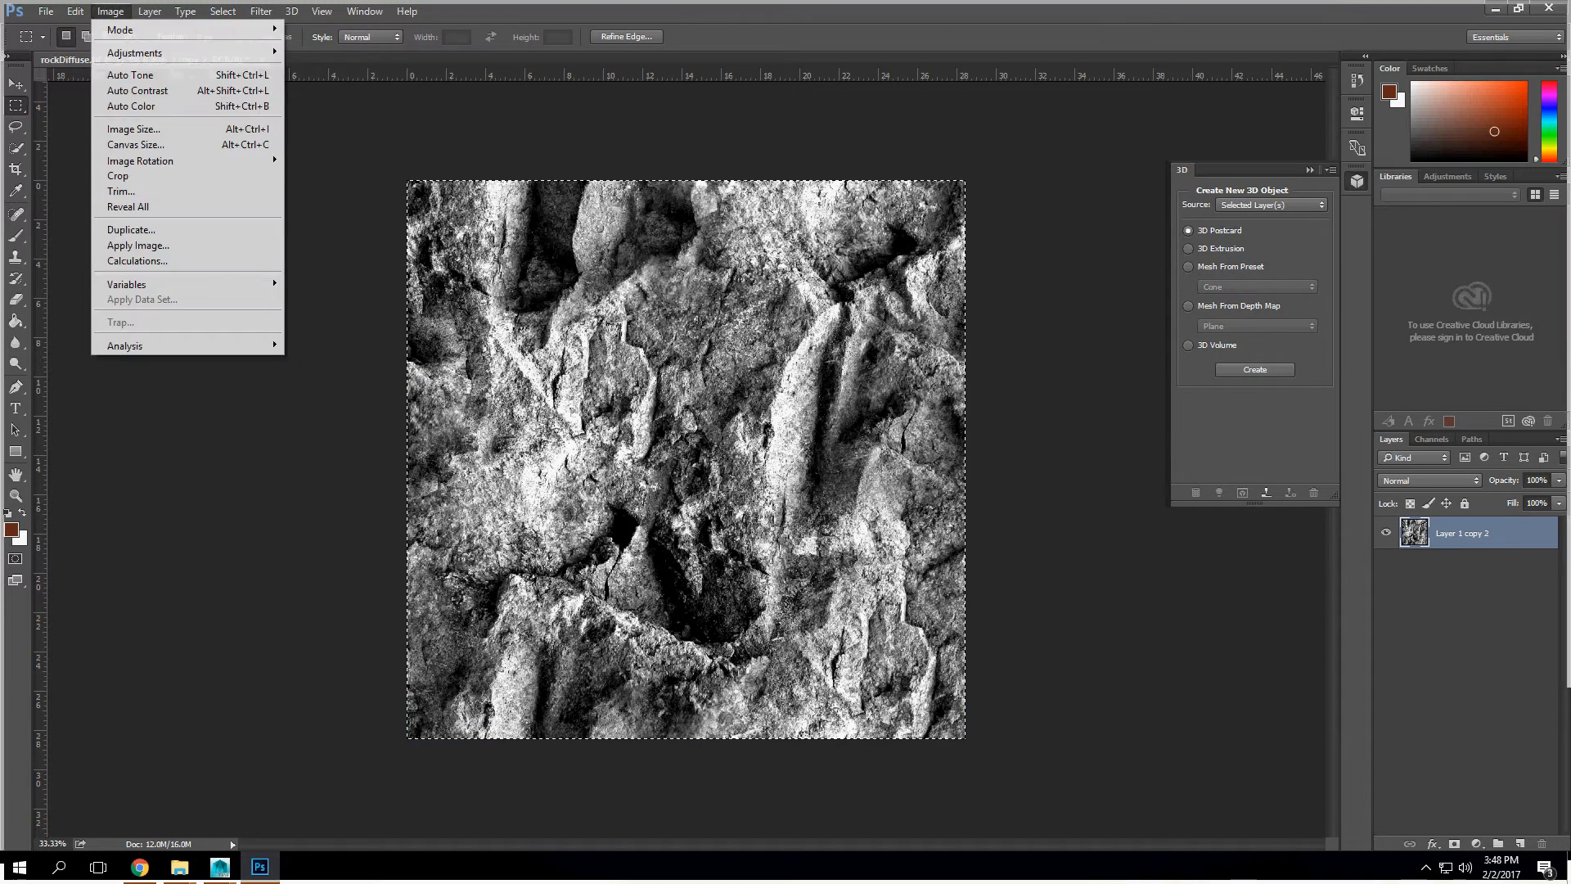
{"action": "mouse_move", "coordinate": [261, 11]}
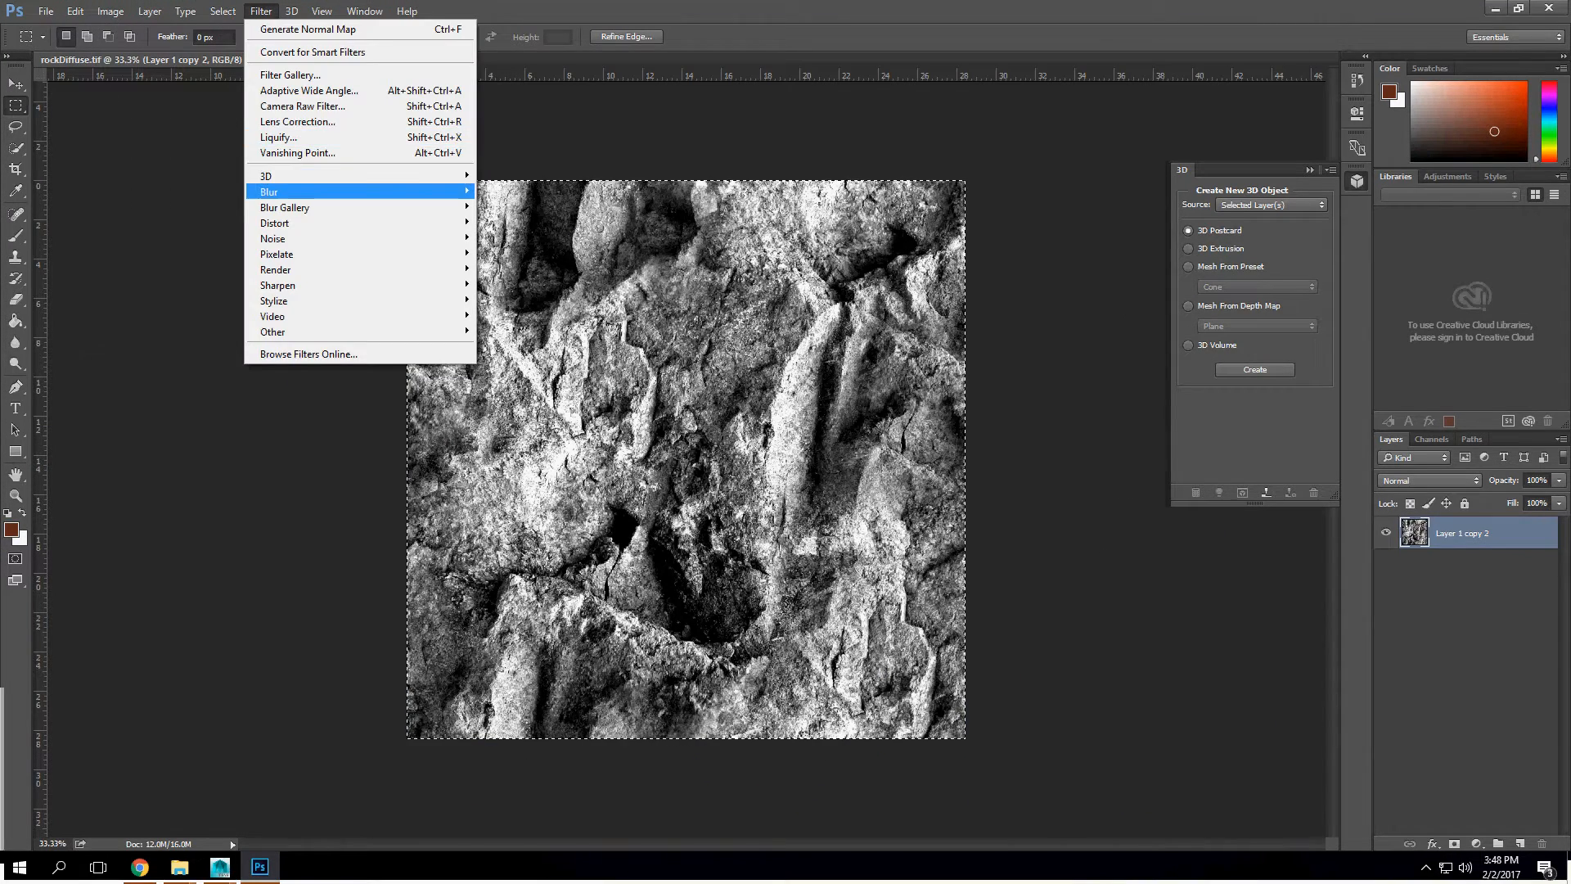
{"action": "mouse_move", "coordinate": [270, 192]}
{"action": "left_click", "coordinate": [519, 254]}
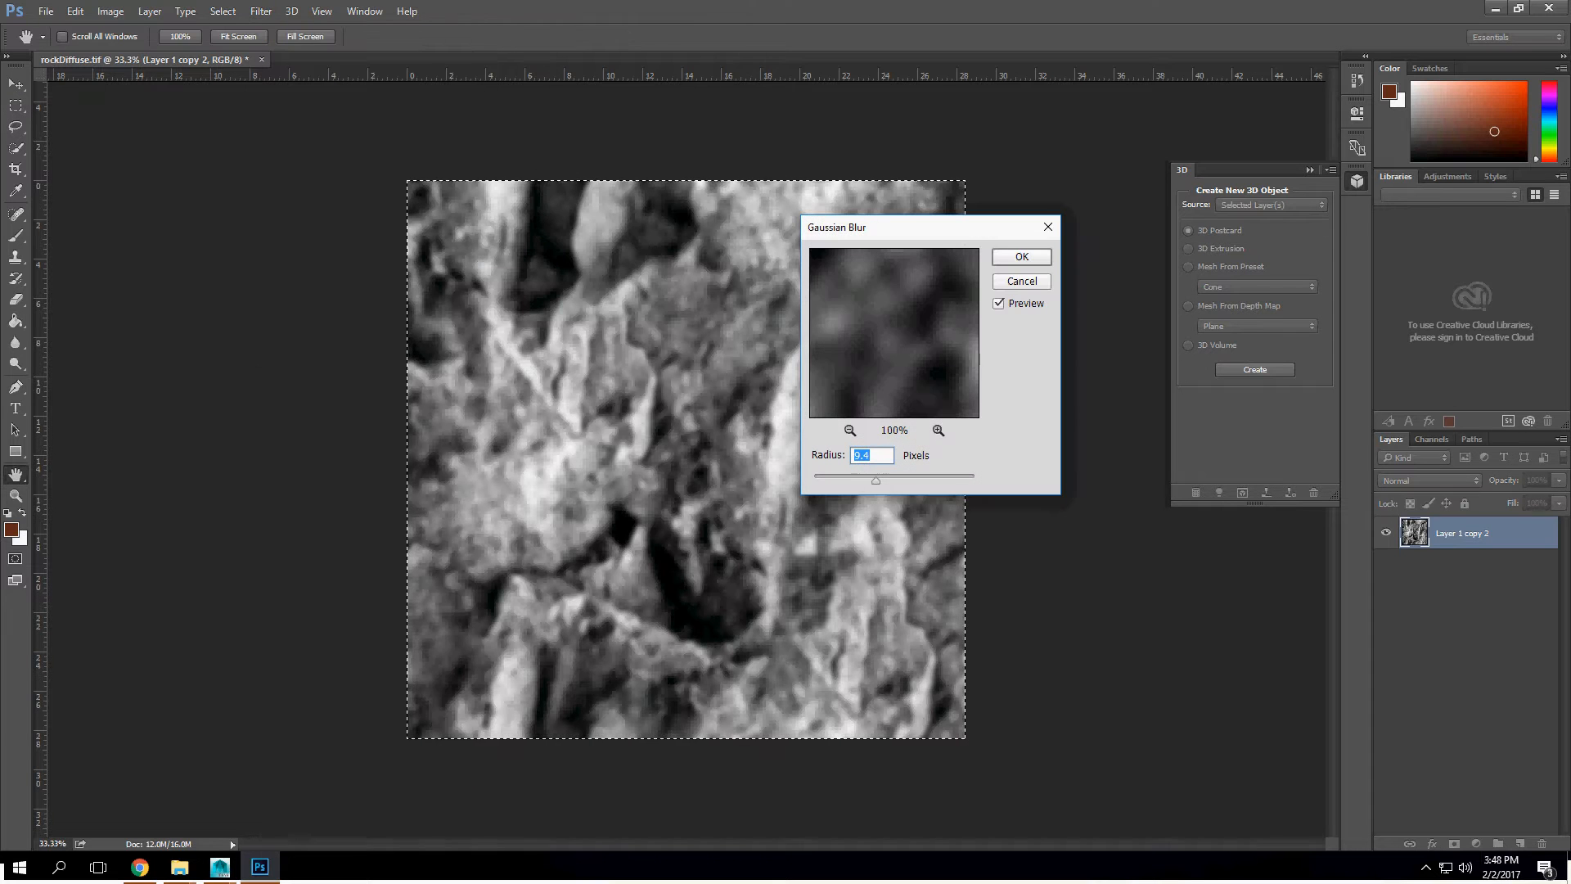
{"action": "mouse_move", "coordinate": [876, 480]}
{"action": "left_mouse_down"}
{"action": "mouse_move", "coordinate": [815, 480]}
{"action": "mouse_move", "coordinate": [900, 480]}
{"action": "mouse_move", "coordinate": [864, 480]}
{"action": "left_mouse_up"}
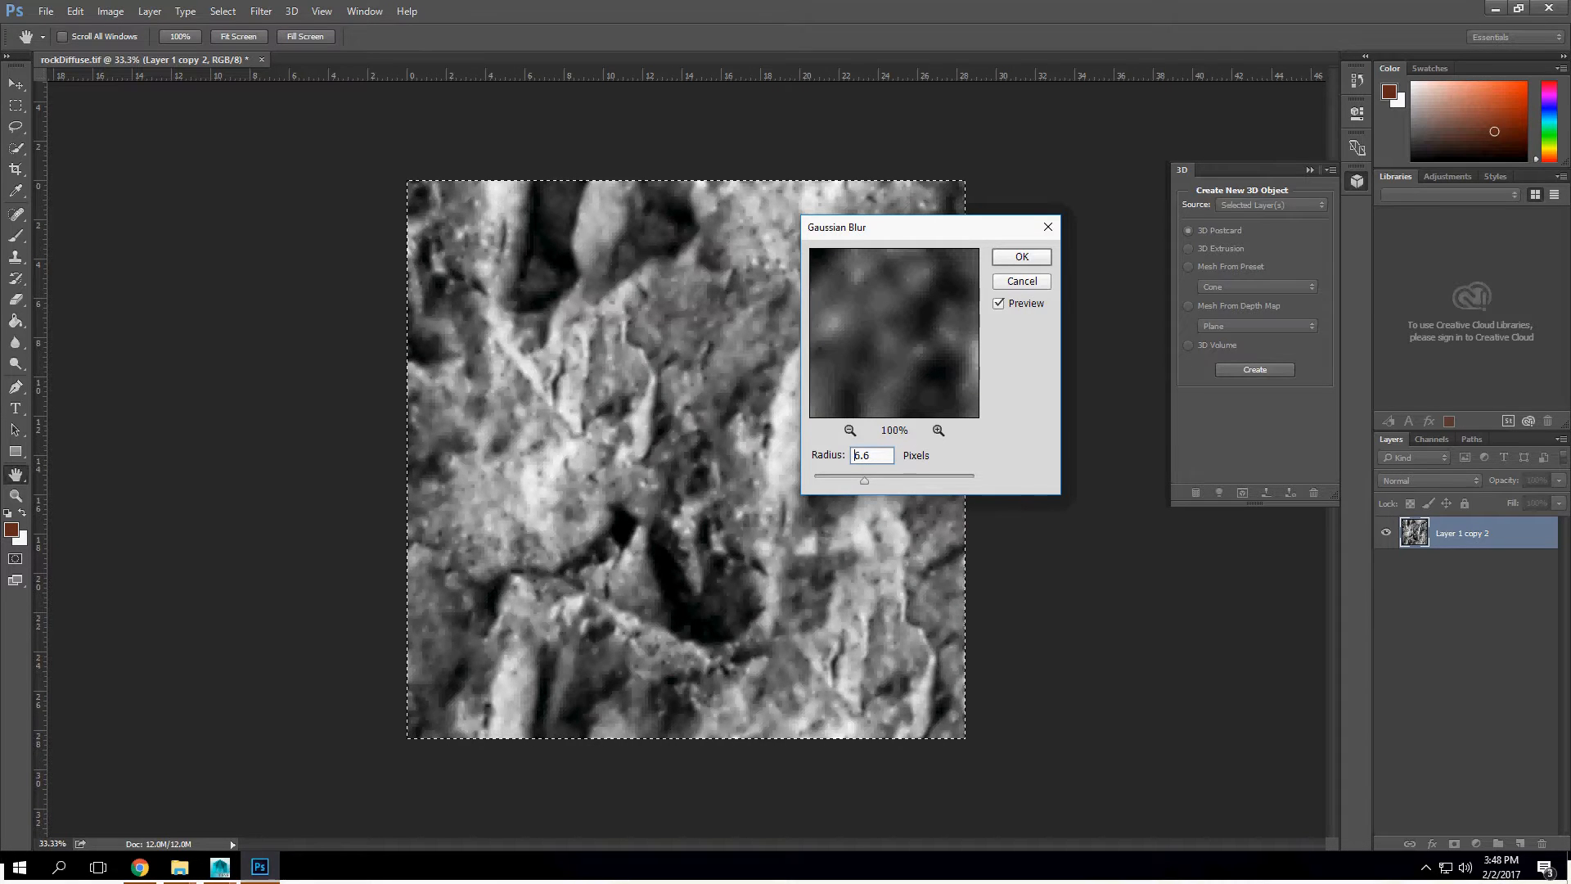
{"action": "key", "text": "Return"}
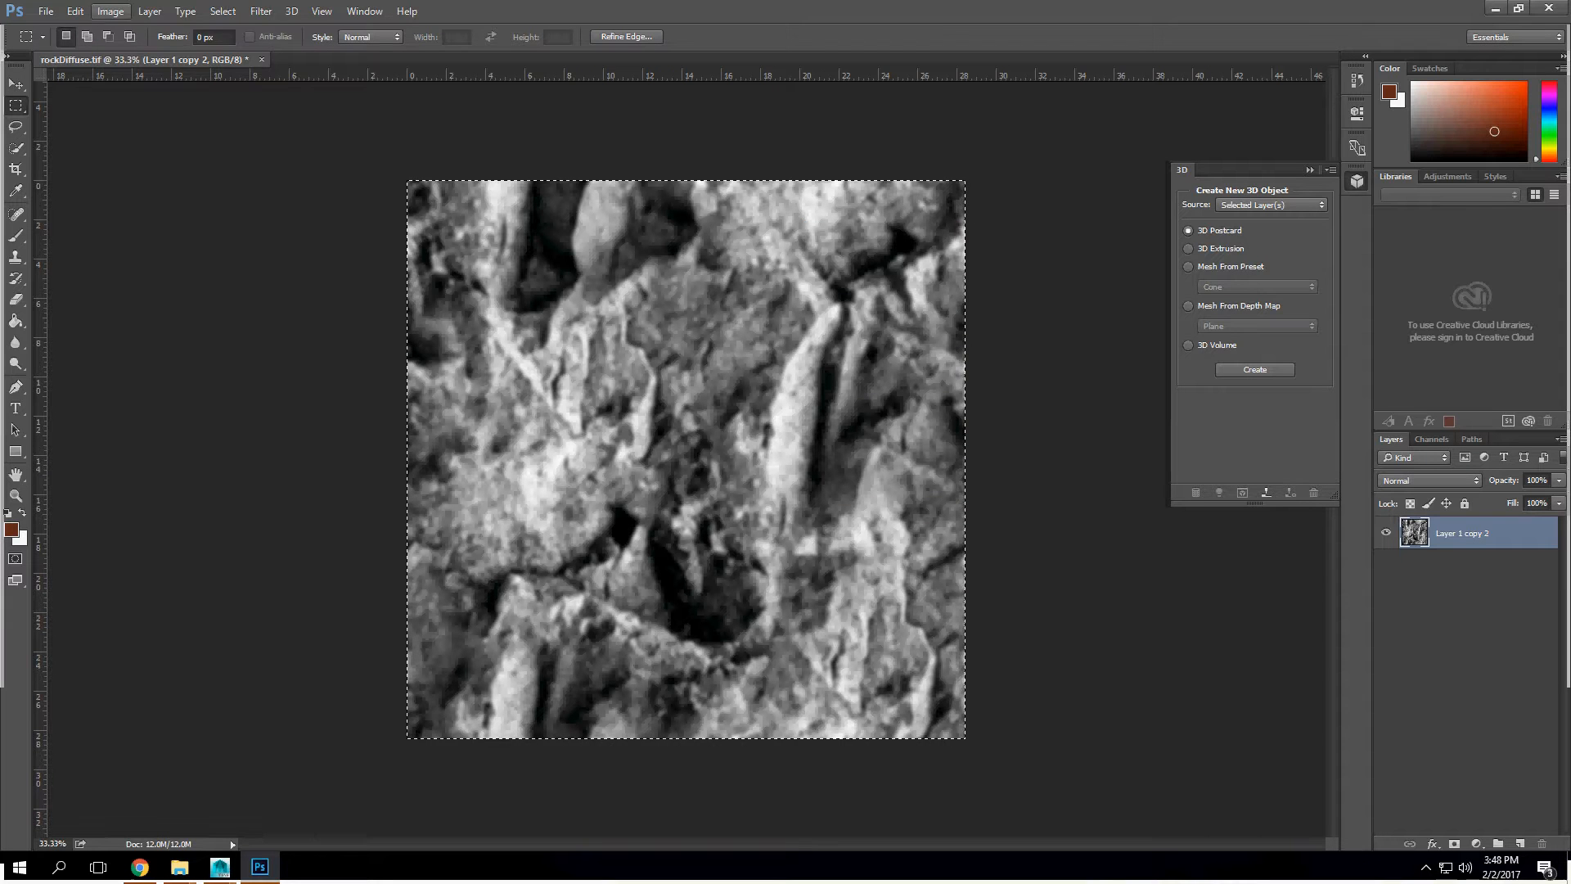
Step: Flatten the blurred rock layer's contrast with Levels by lowering the output white to 166 and raising the output black
{"action": "left_click", "coordinate": [110, 12]}
{"action": "mouse_move", "coordinate": [164, 53]}
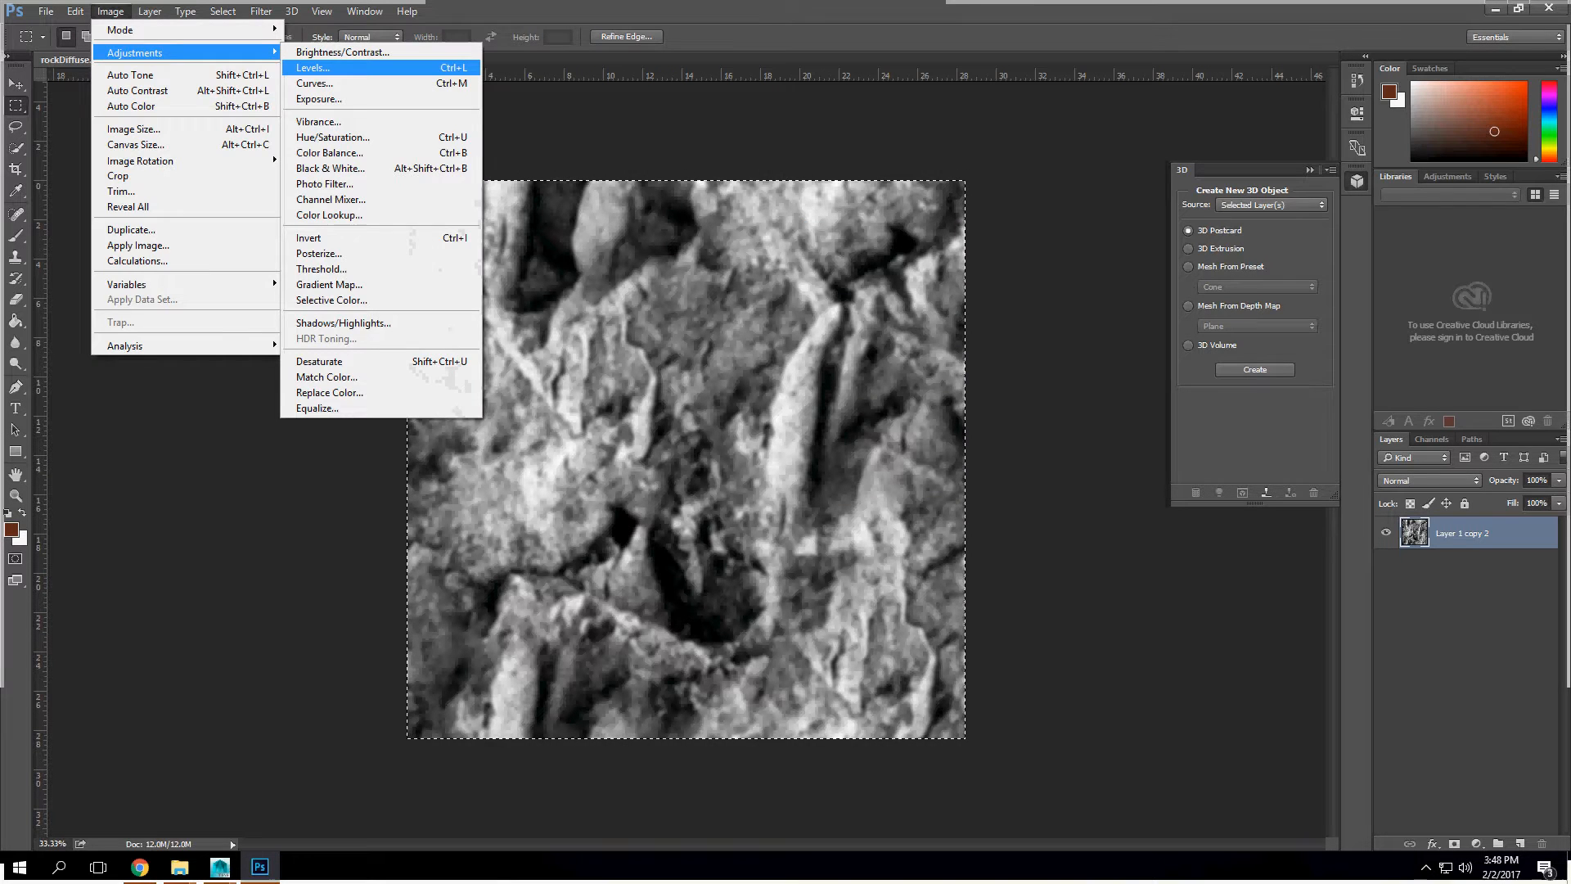
{"action": "left_click", "coordinate": [314, 67]}
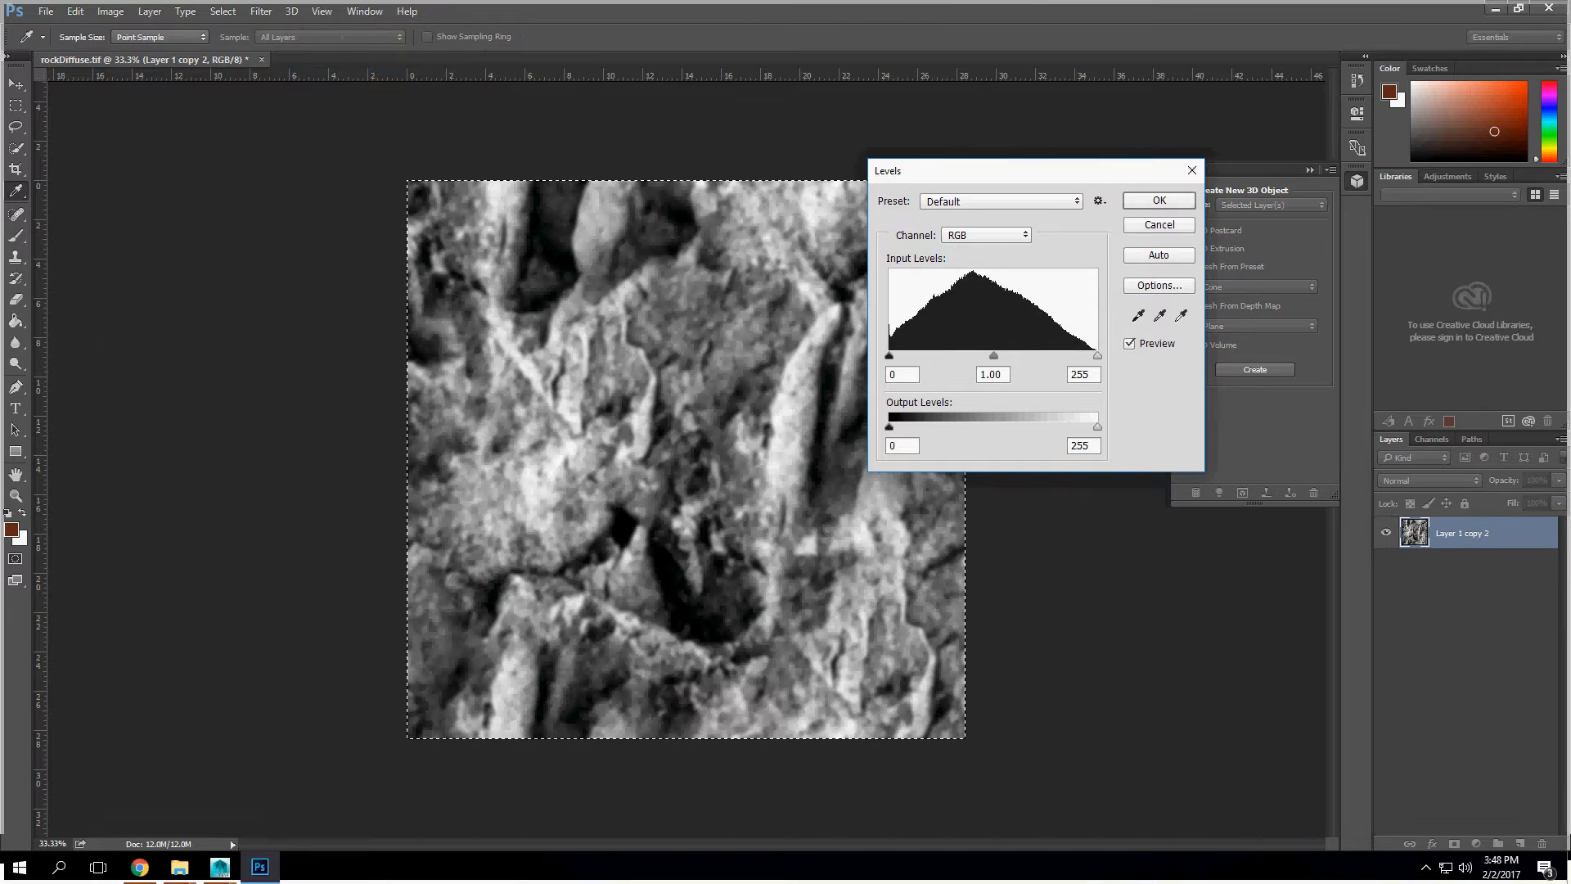
{"action": "mouse_move", "coordinate": [979, 356]}
{"action": "left_mouse_down"}
{"action": "mouse_move", "coordinate": [1016, 356]}
{"action": "mouse_move", "coordinate": [994, 356]}
{"action": "left_mouse_up"}
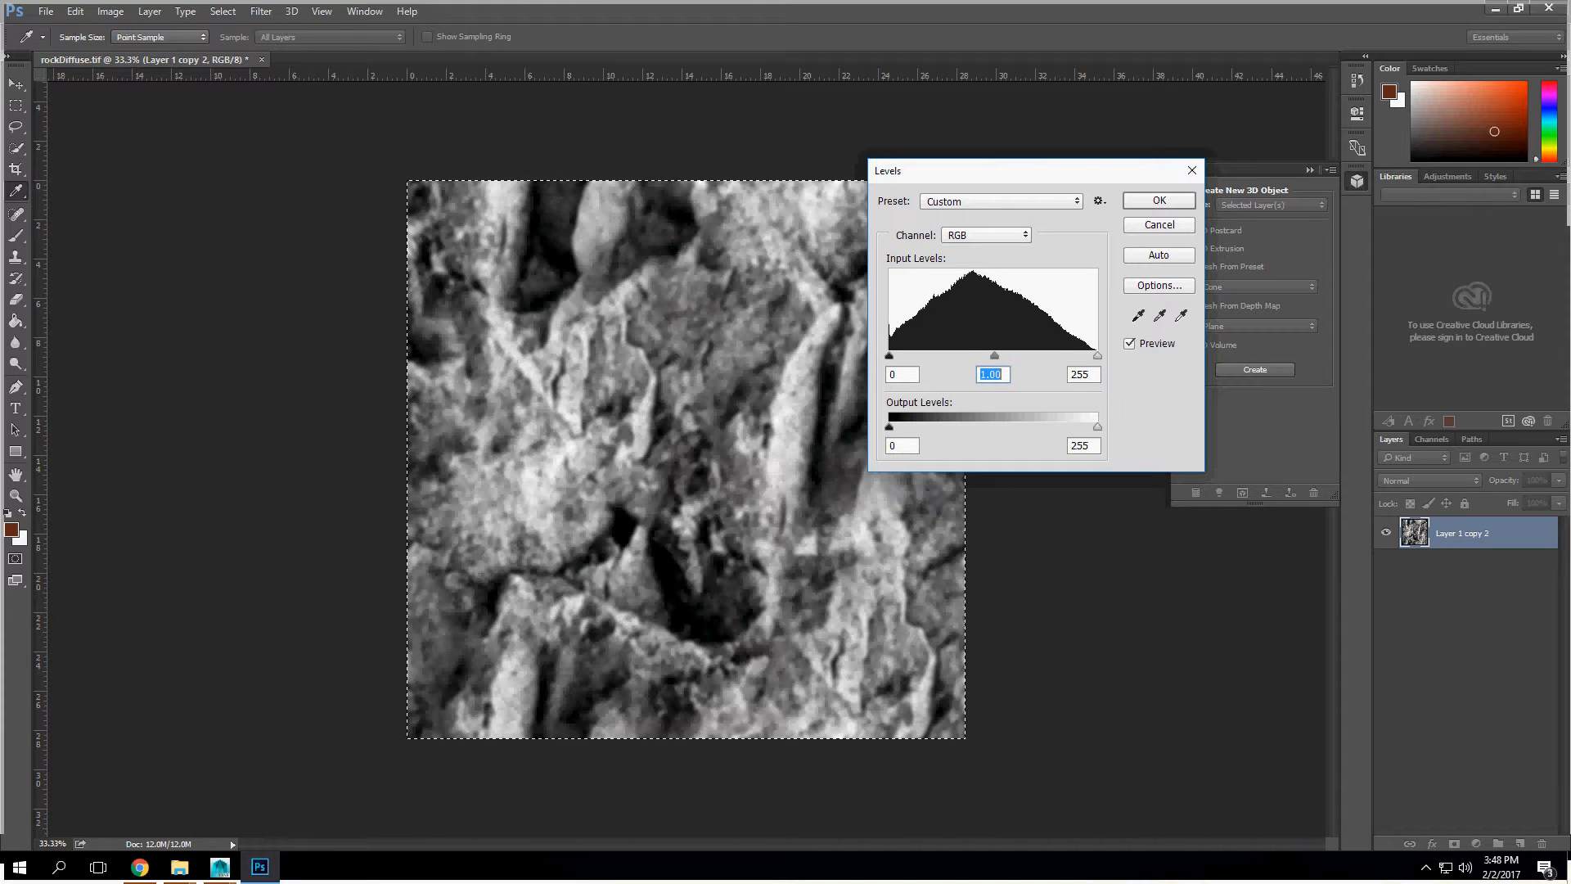
{"action": "left_click_drag", "start_coordinate": [1097, 426], "coordinate": [1025, 426]}
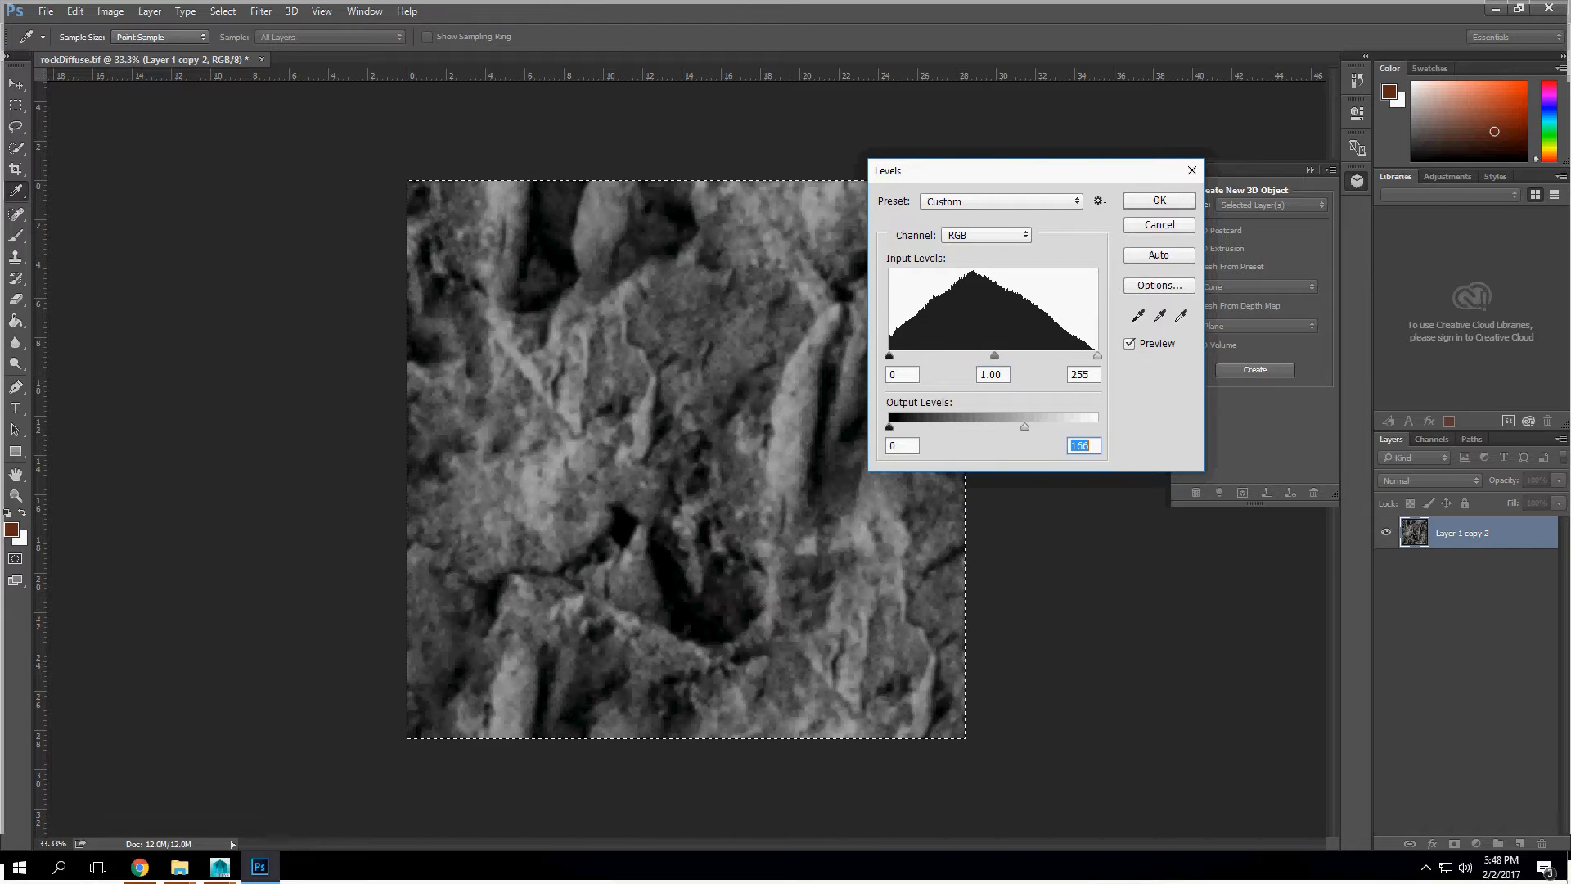
{"action": "left_click_drag", "start_coordinate": [889, 426], "coordinate": [951, 427]}
{"action": "left_click", "coordinate": [1159, 201]}
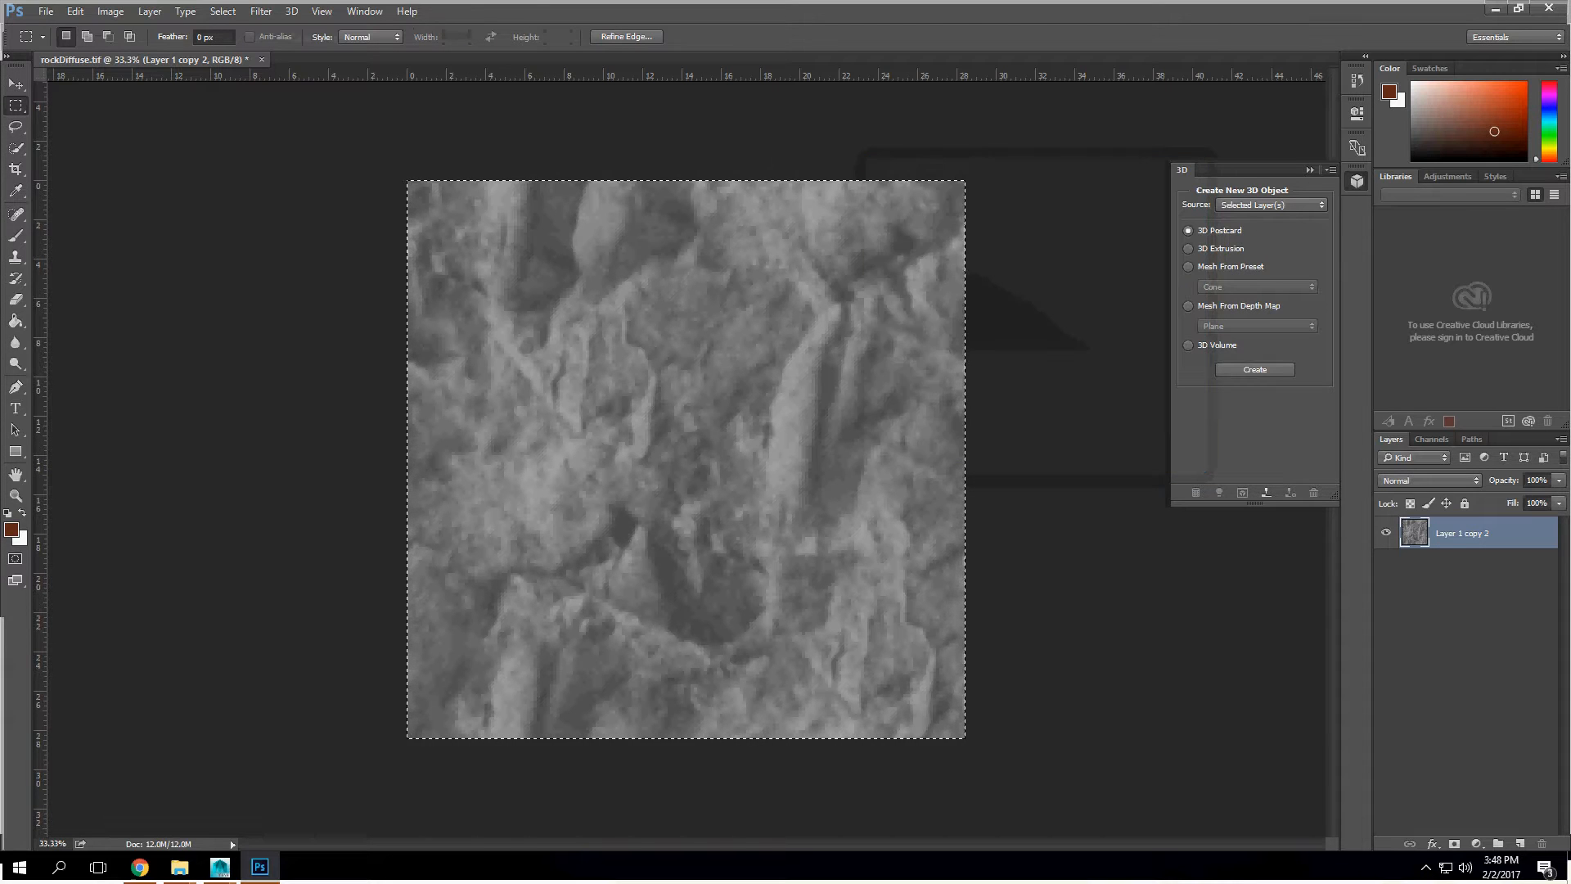
Step: Save a layerless TIFF copy in the pbr folder as rockDiffuseDisplacementMap, with no image compression and layers discarded
{"action": "left_click", "coordinate": [46, 11]}
{"action": "left_click", "coordinate": [67, 192]}
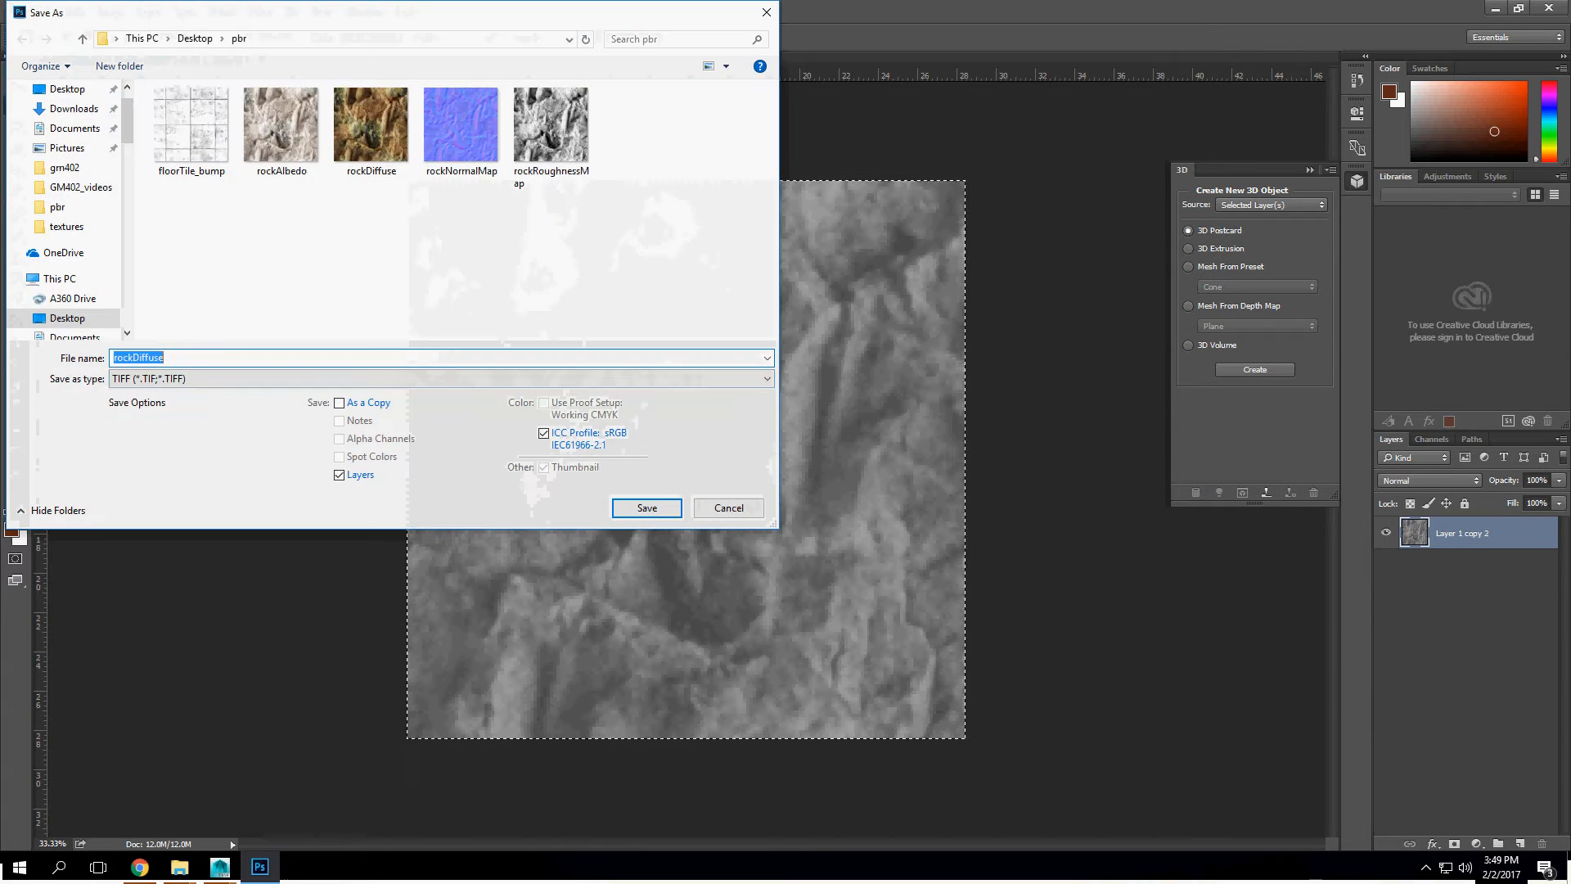
{"action": "left_click", "coordinate": [340, 474]}
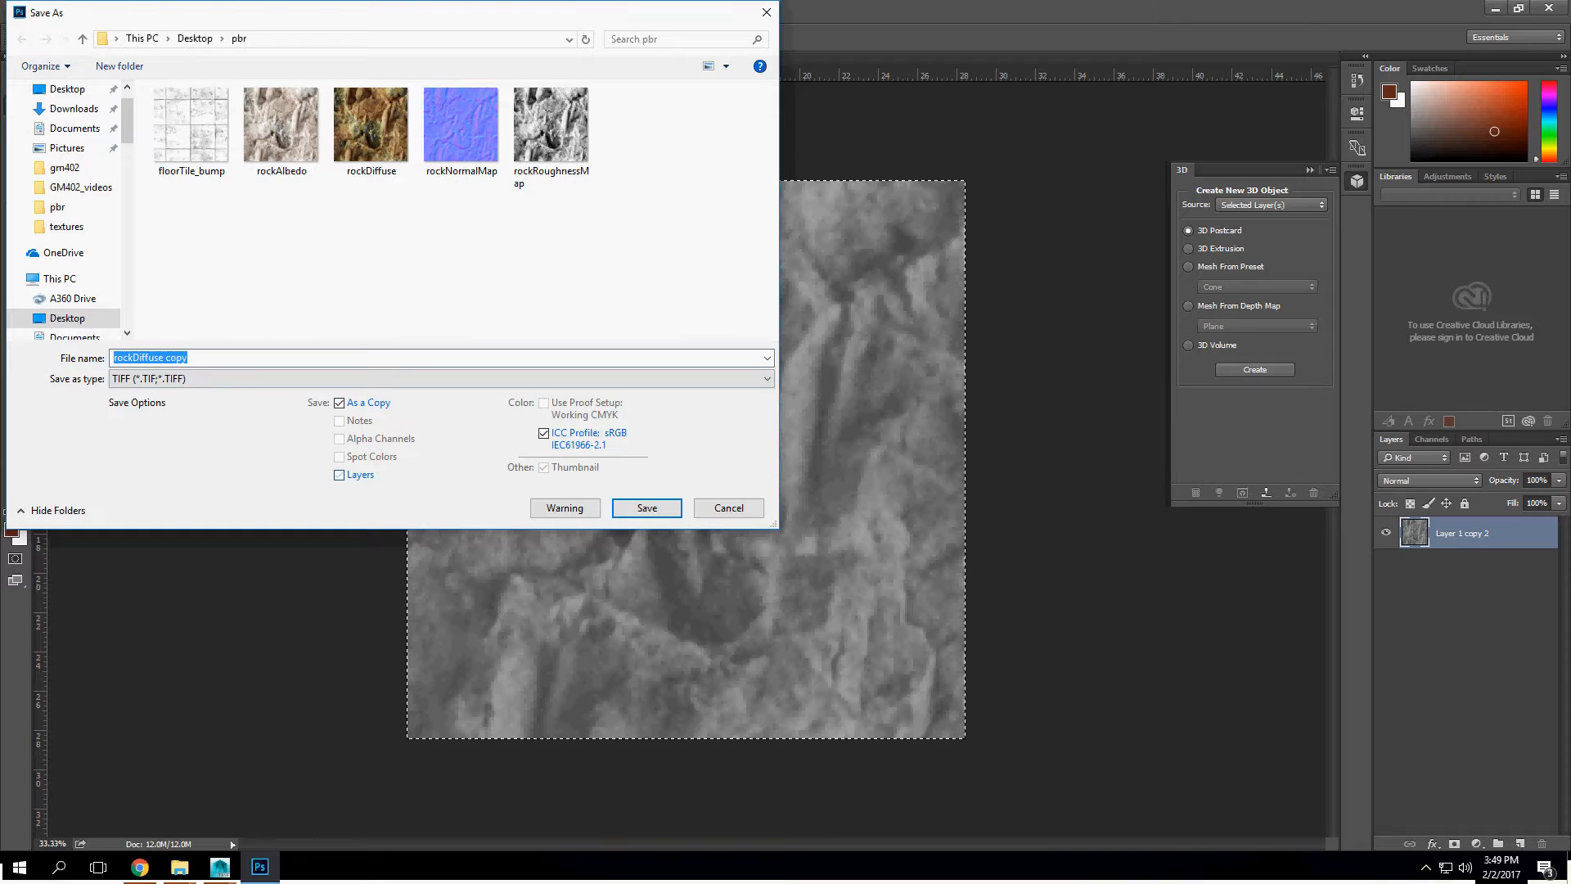
{"action": "left_click_drag", "start_coordinate": [164, 358], "coordinate": [189, 357]}
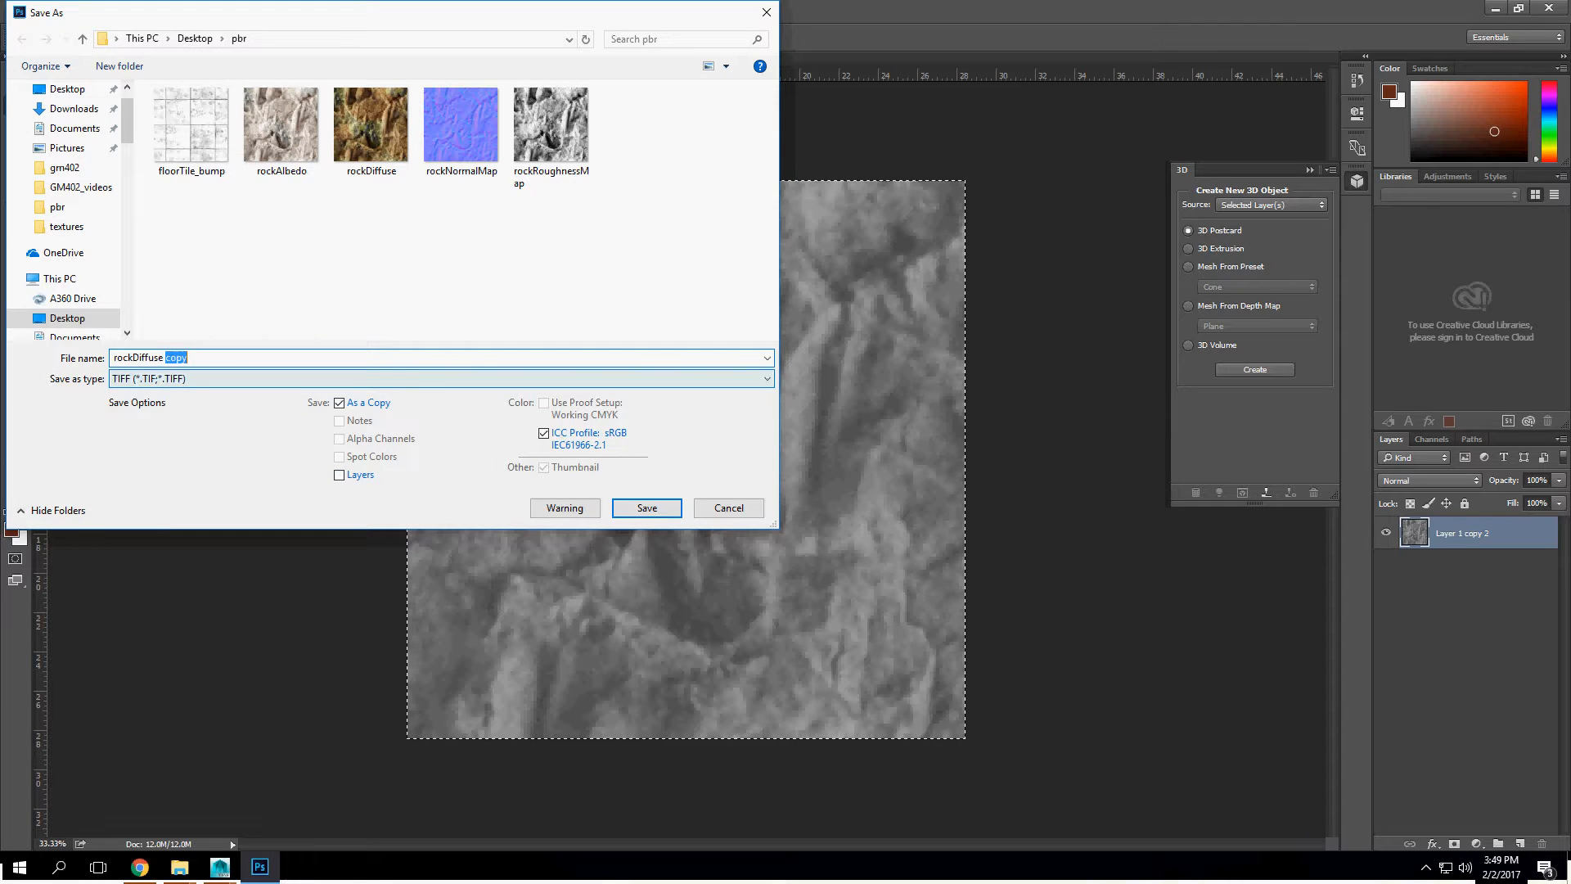
{"action": "key", "text": "BackSpace"}
{"action": "type", "text": "Disp[acementMap"}
{"action": "key", "text": "Return"}
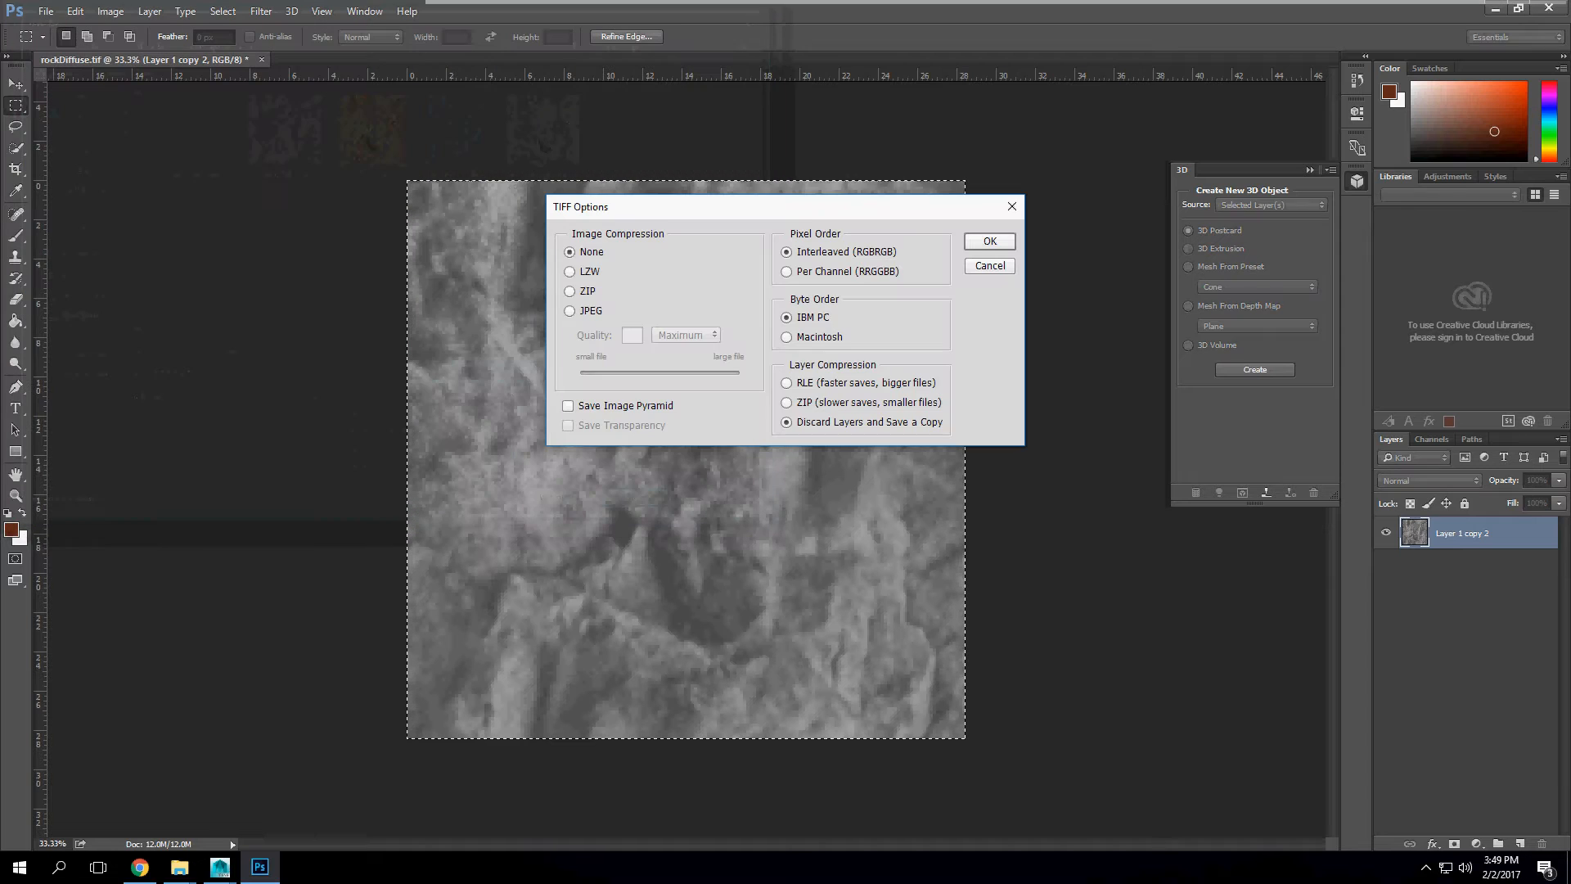
{"action": "key", "text": "Return"}
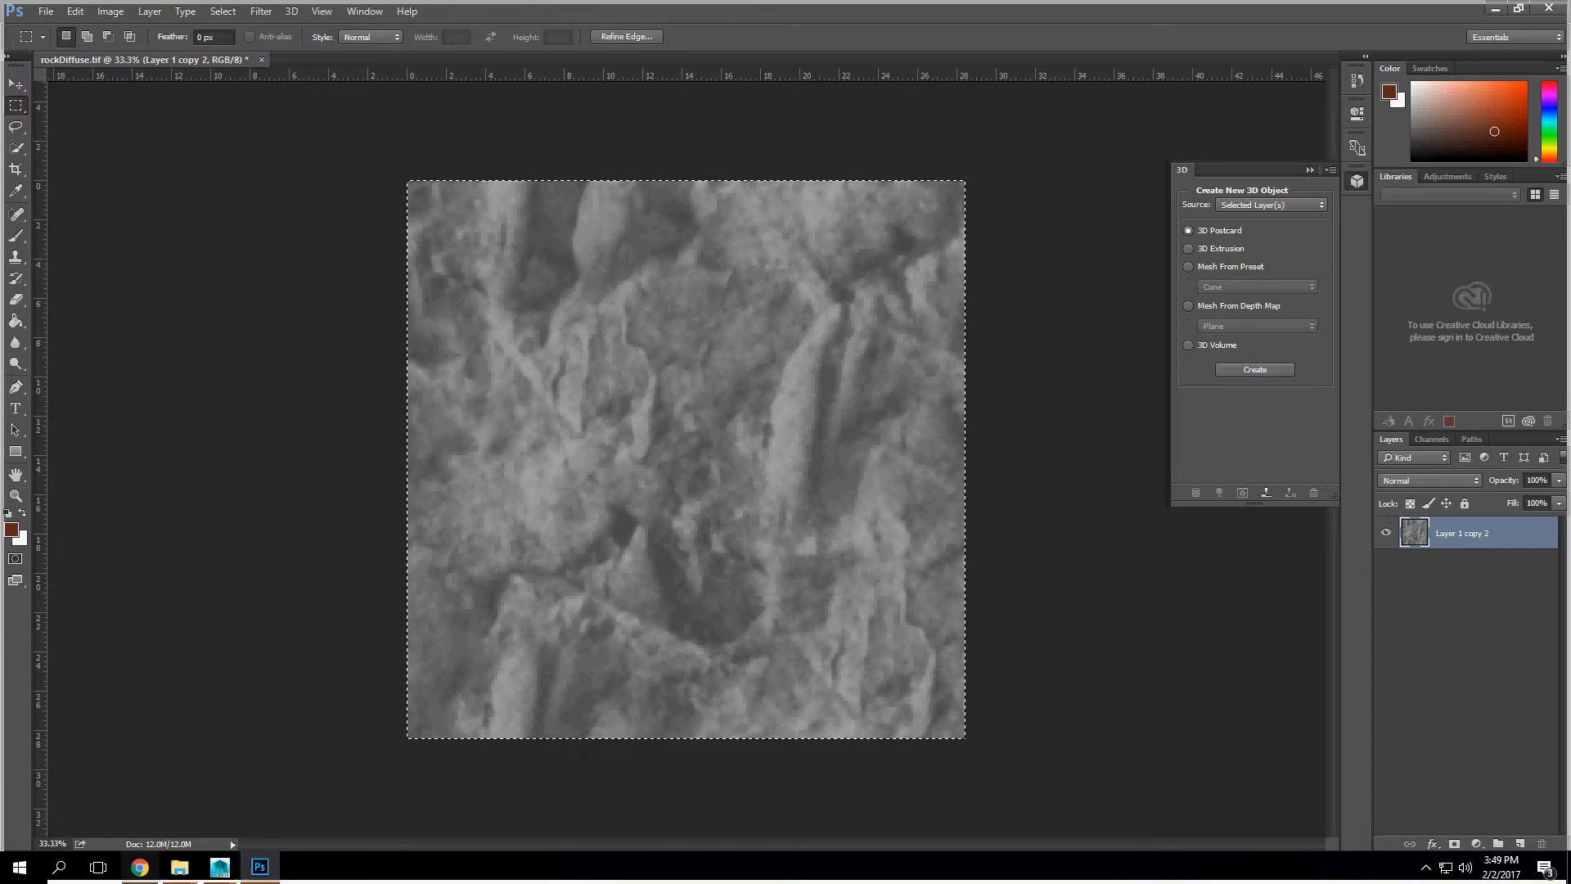
Step: Switch back to the browser and show the downloaded rockAmbOcc.png in its folder
{"action": "left_click", "coordinate": [139, 867]}
{"action": "left_click", "coordinate": [170, 832]}
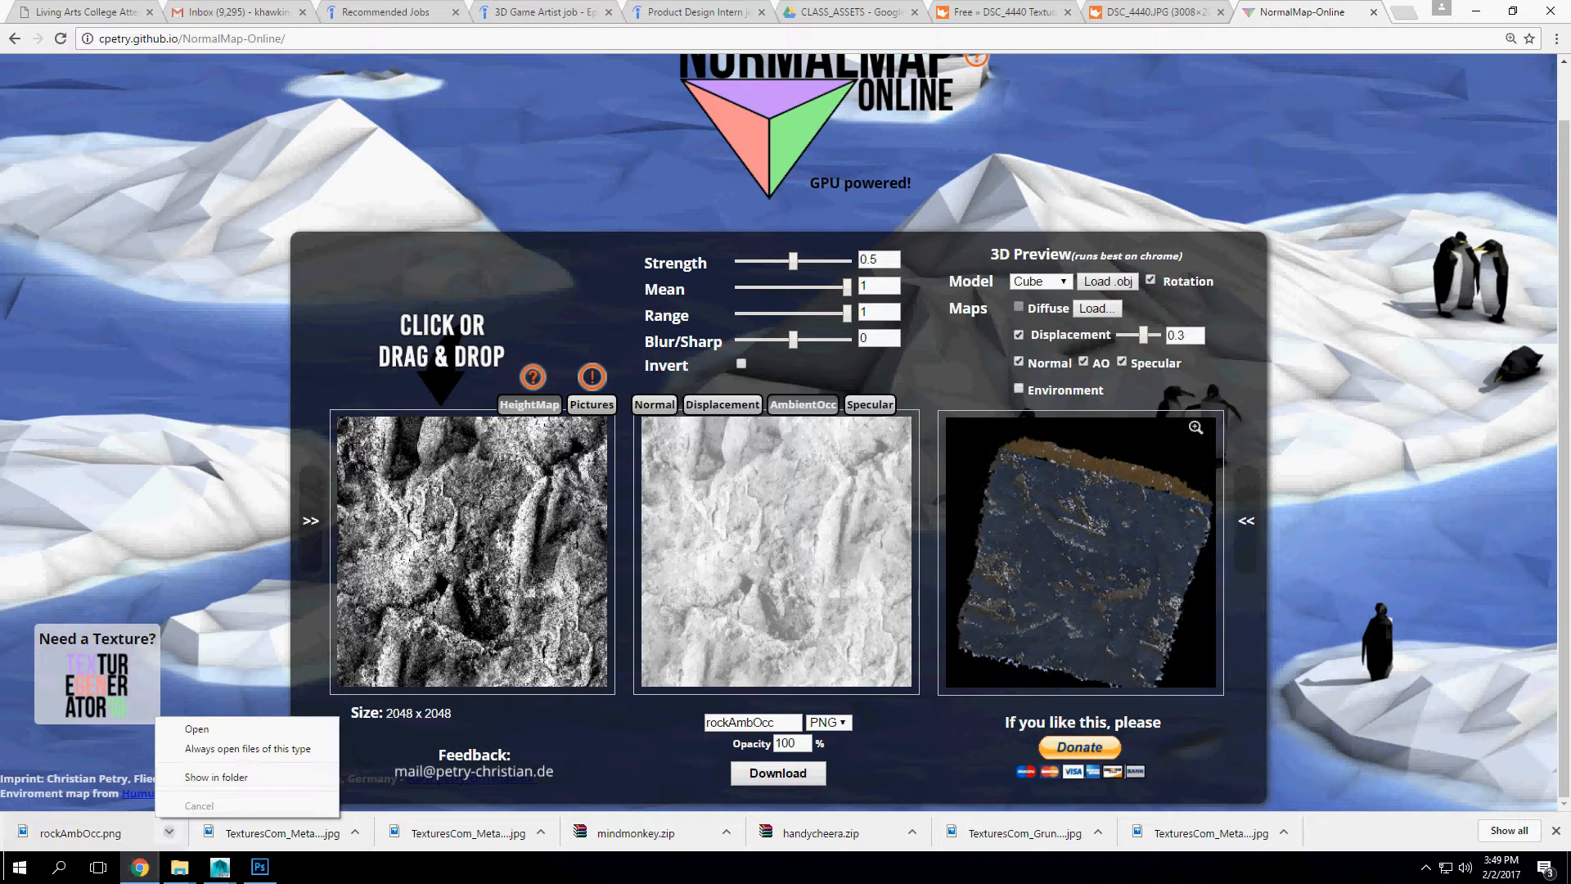
{"action": "left_click", "coordinate": [216, 777]}
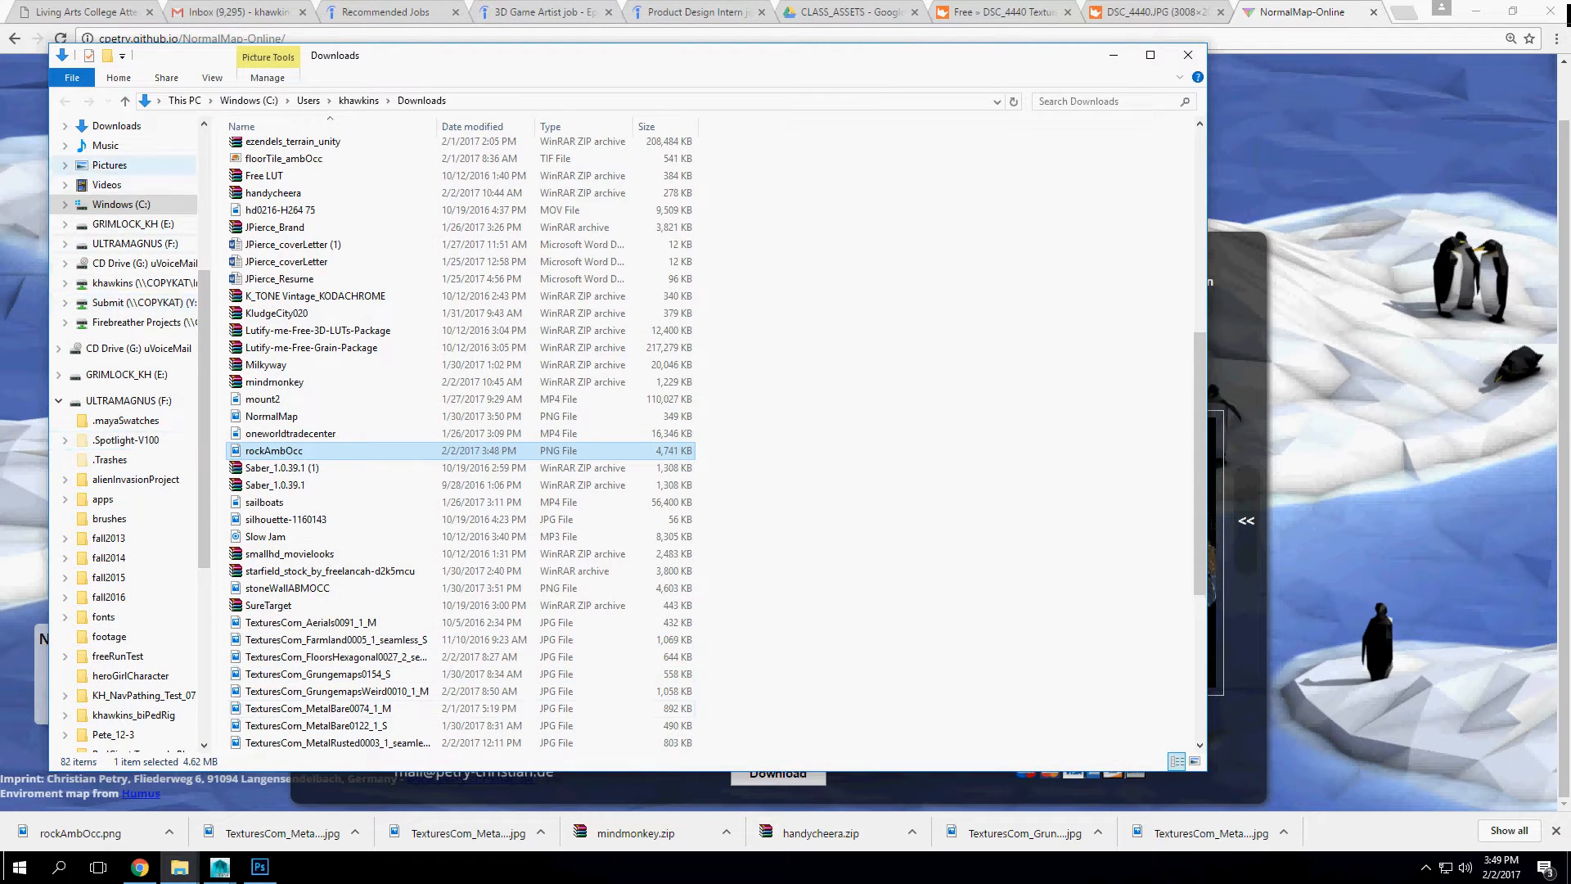
Step: Paste the rockAmbOcc file from Downloads into the pbr folder on the Desktop
{"action": "scroll", "coordinate": [131, 176], "scroll_direction": "up", "scroll_amount": 2}
{"action": "scroll", "coordinate": [131, 179], "scroll_direction": "up", "scroll_amount": 3}
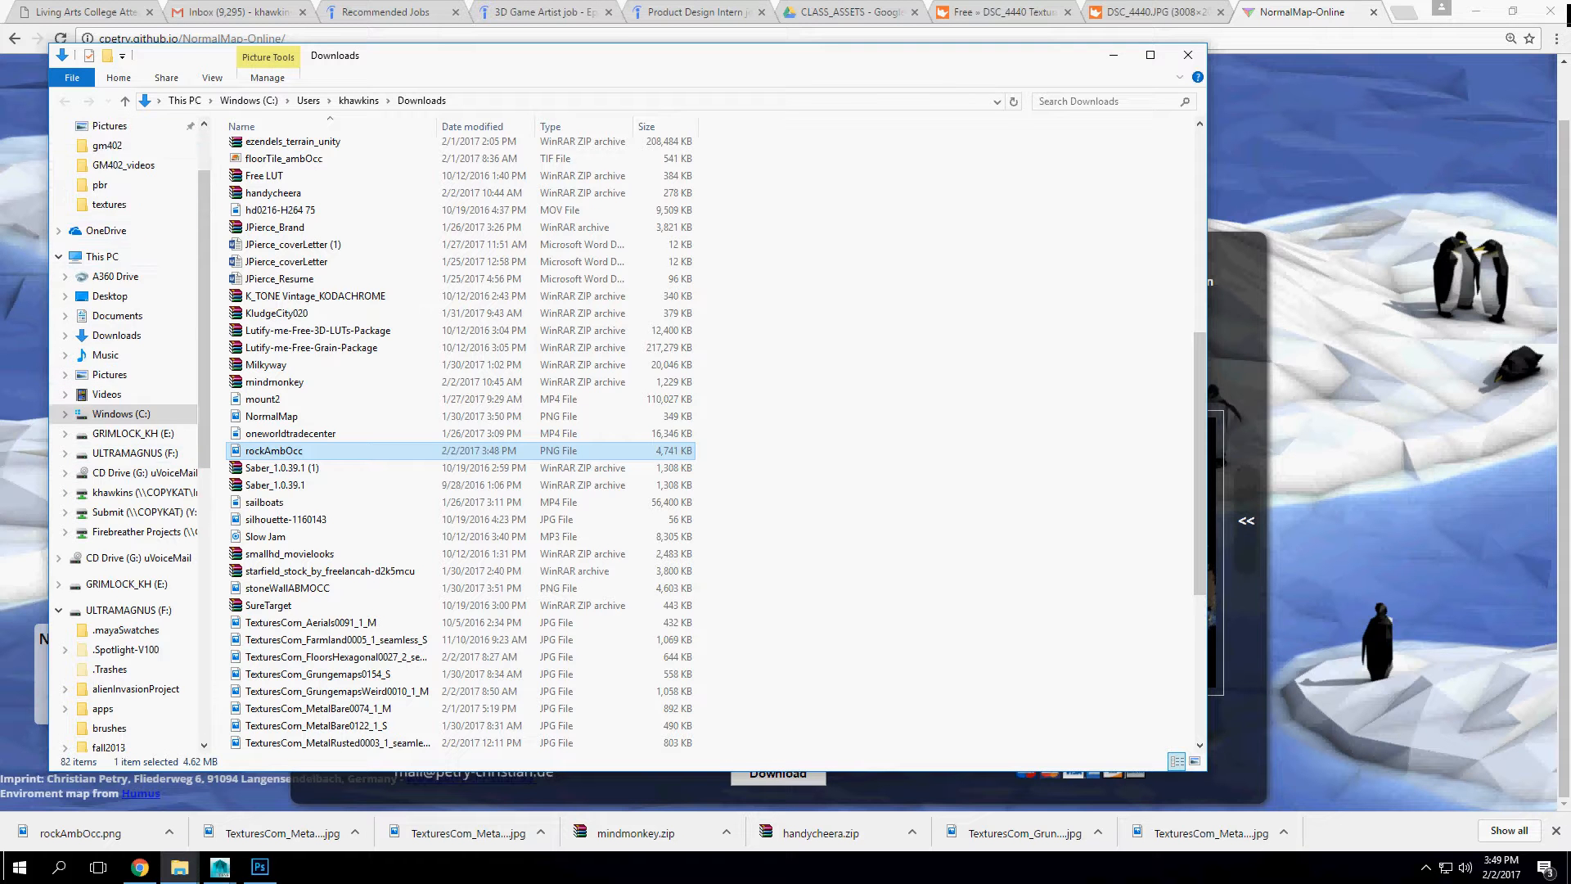
{"action": "left_click", "coordinate": [109, 157]}
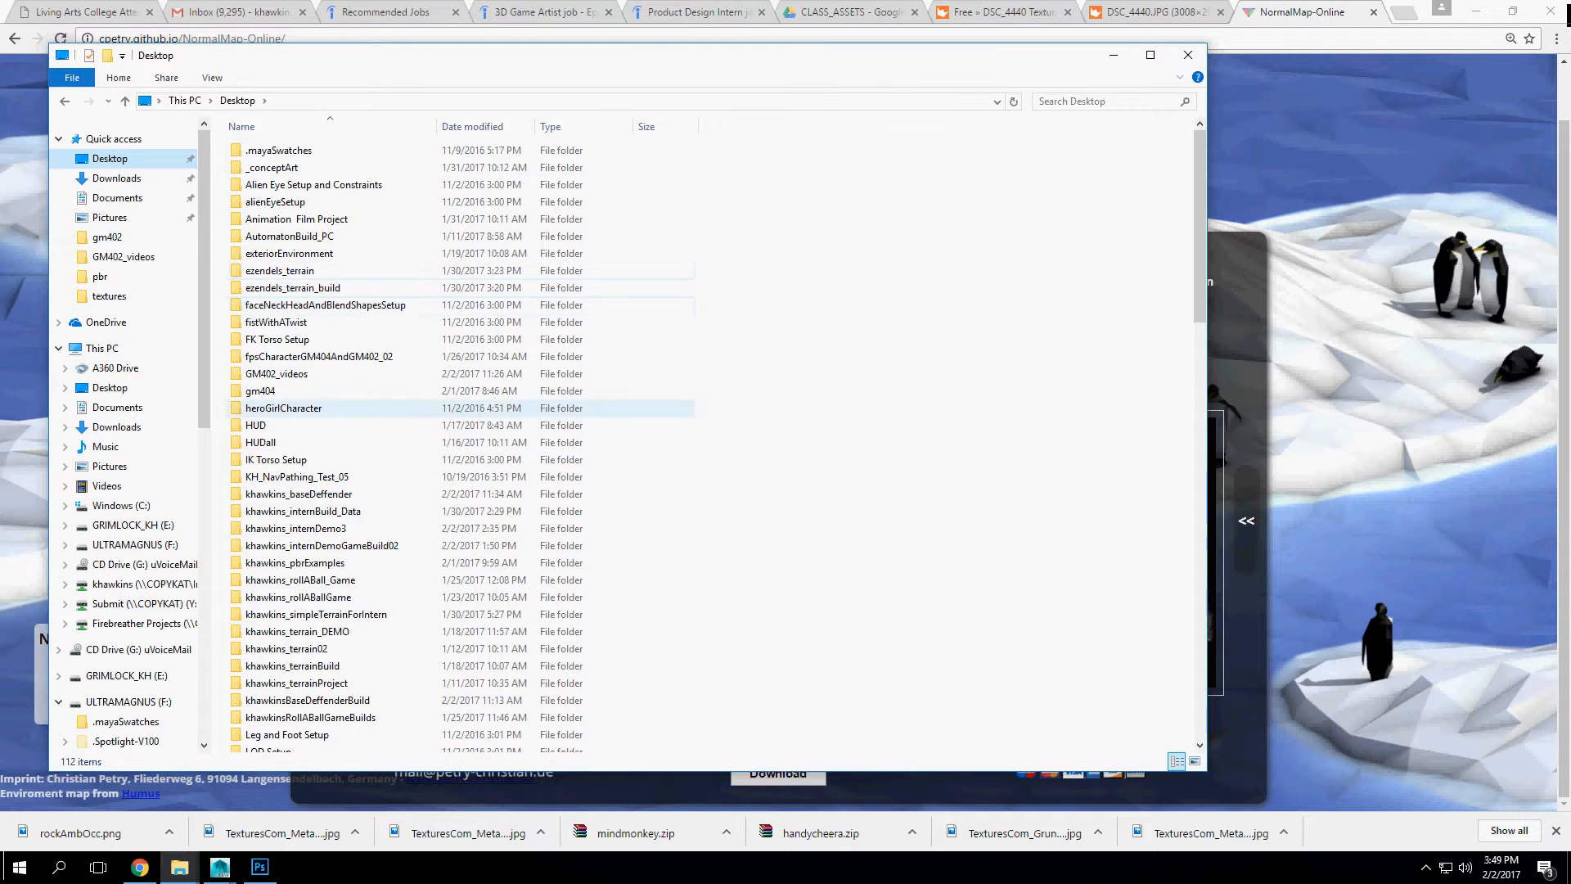
{"action": "scroll", "coordinate": [458, 438], "scroll_direction": "down", "scroll_amount": 4}
{"action": "scroll", "coordinate": [368, 433], "scroll_direction": "up", "scroll_amount": 4}
{"action": "left_click", "coordinate": [352, 322]}
{"action": "type", "text": "pbr"}
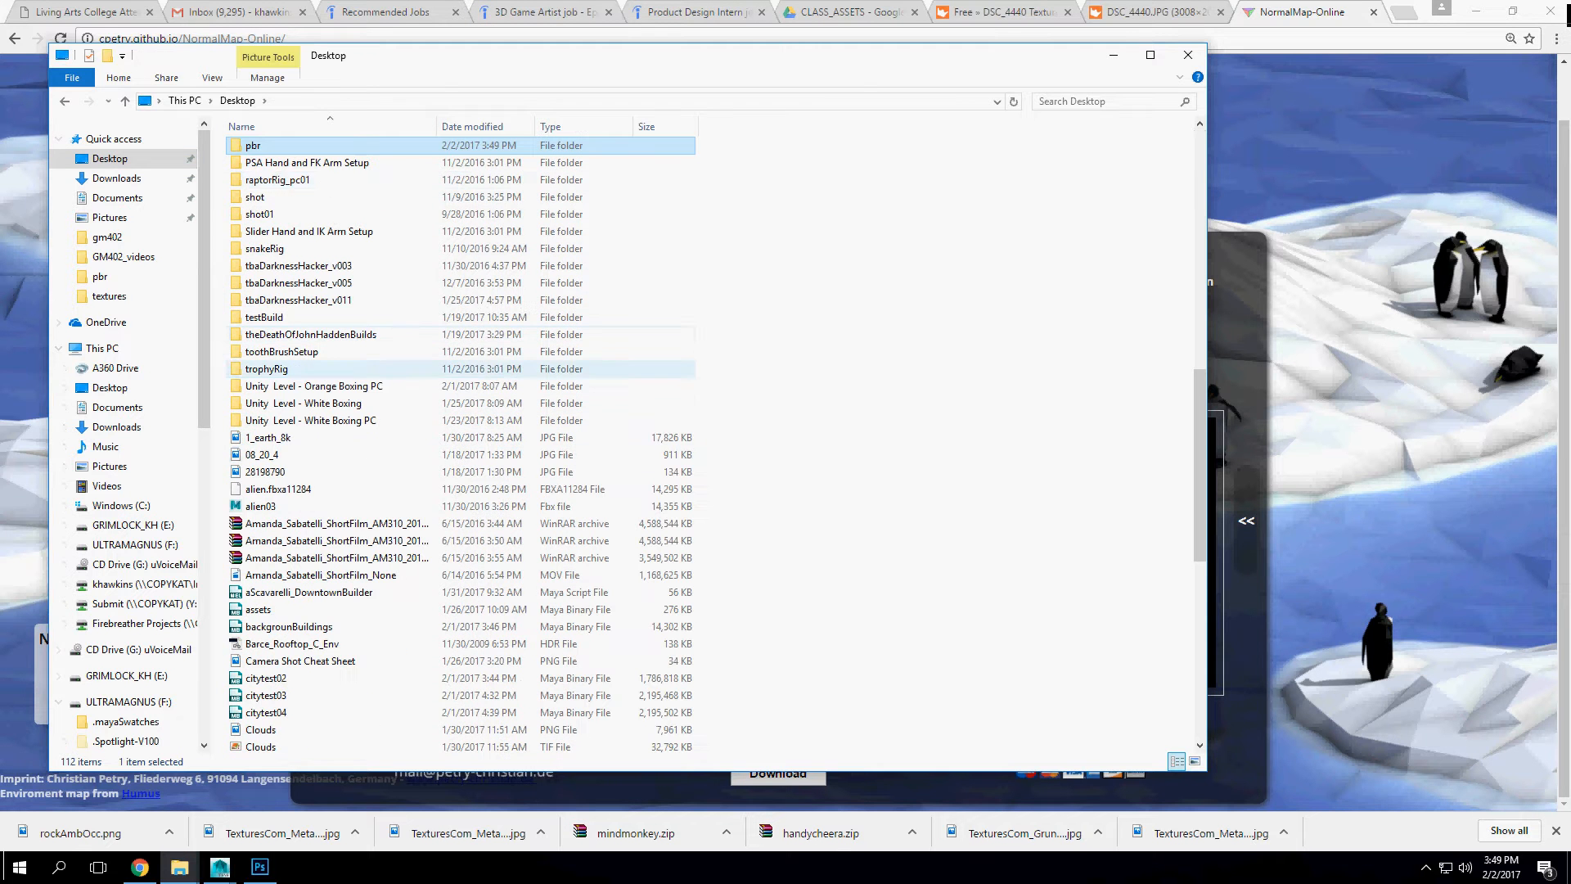
{"action": "key", "text": "Return"}
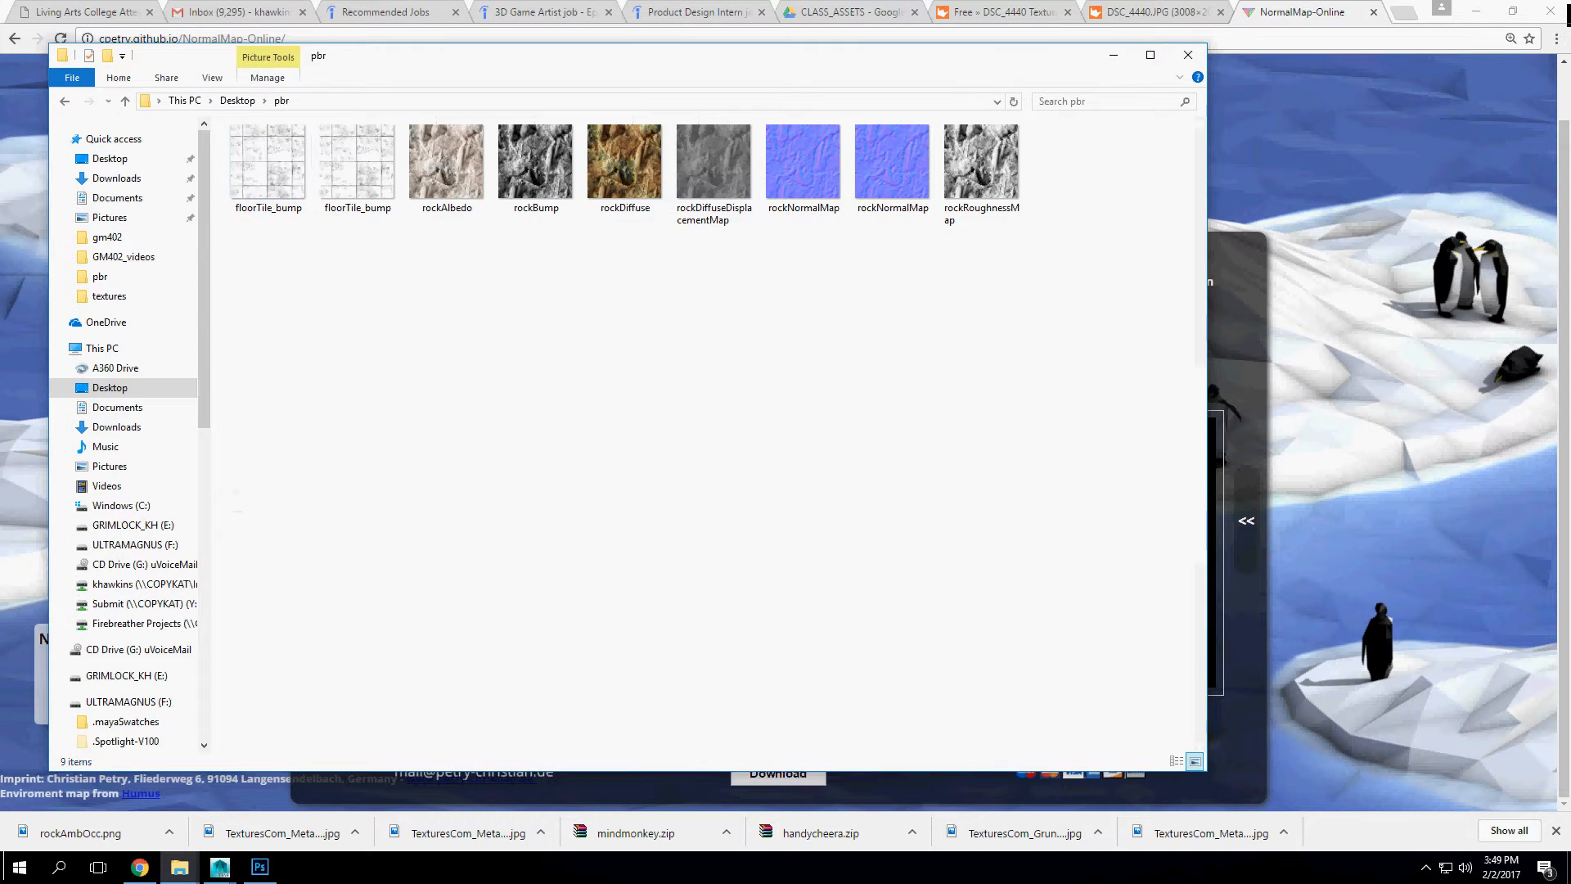
{"action": "key", "text": "ctrl+v"}
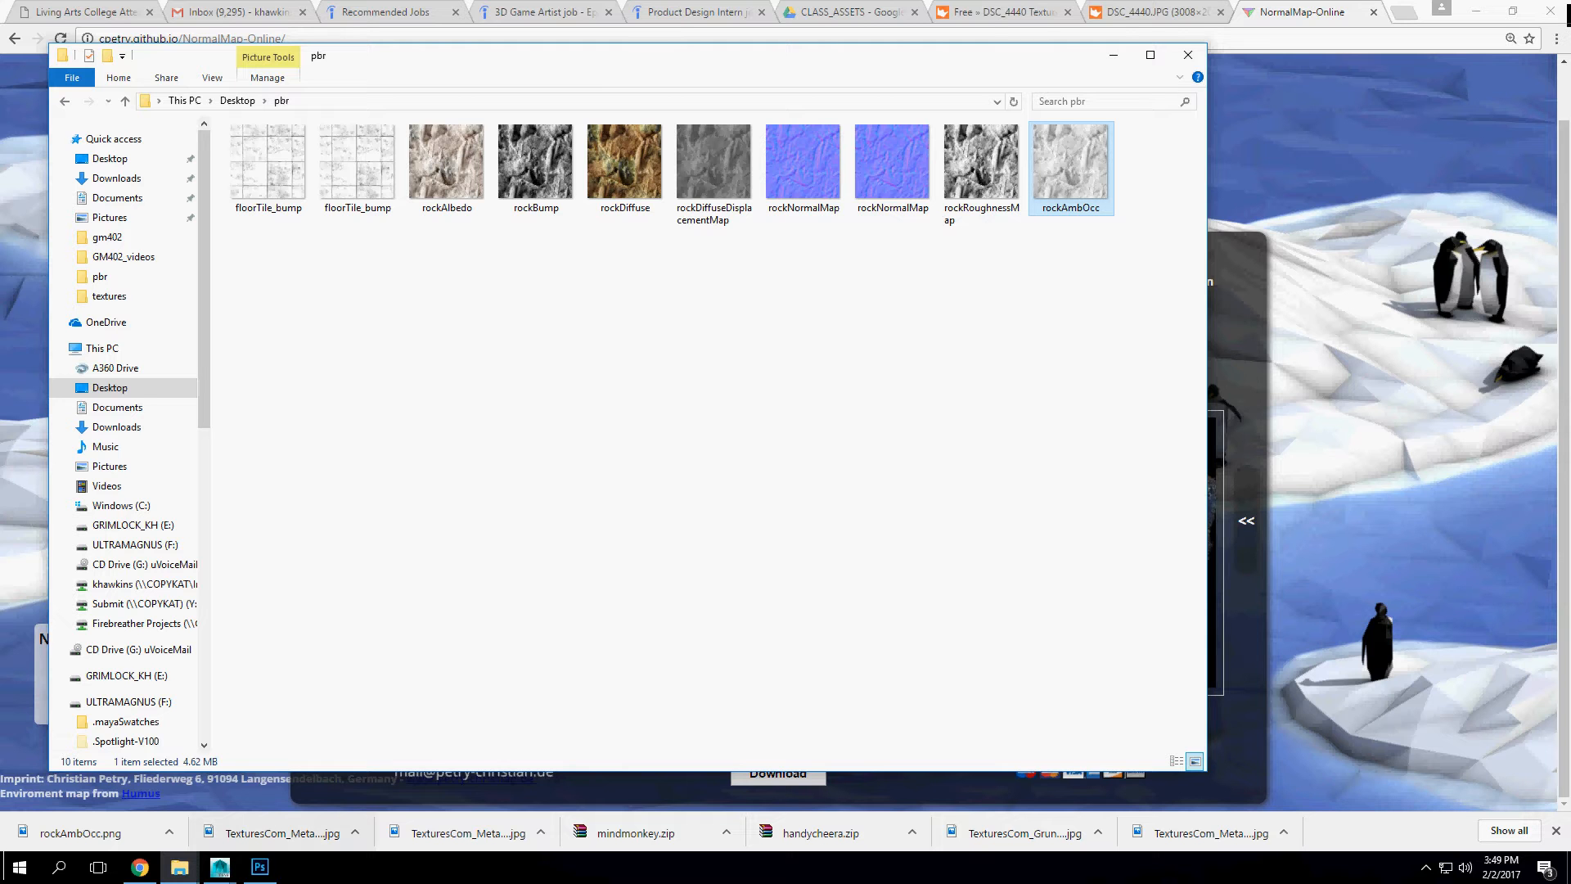
Step: Switch to Maya and assign a File texture to the color of the plane's lambert1 material
{"action": "mouse_move", "coordinate": [220, 866]}
{"action": "left_click", "coordinate": [305, 798]}
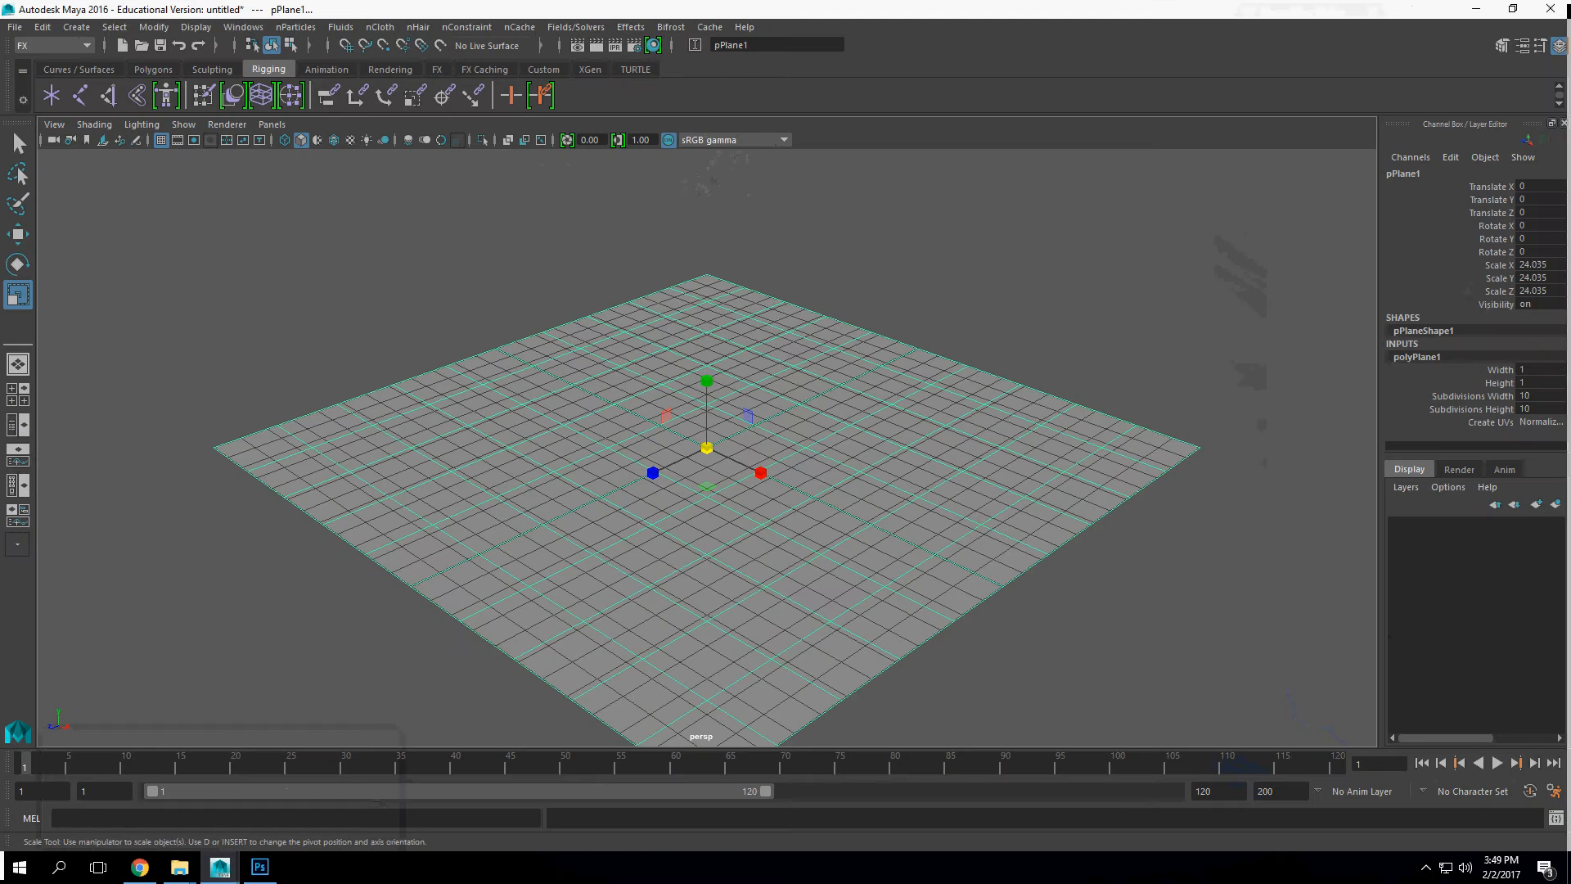
{"action": "key", "text": "ctrl+a"}
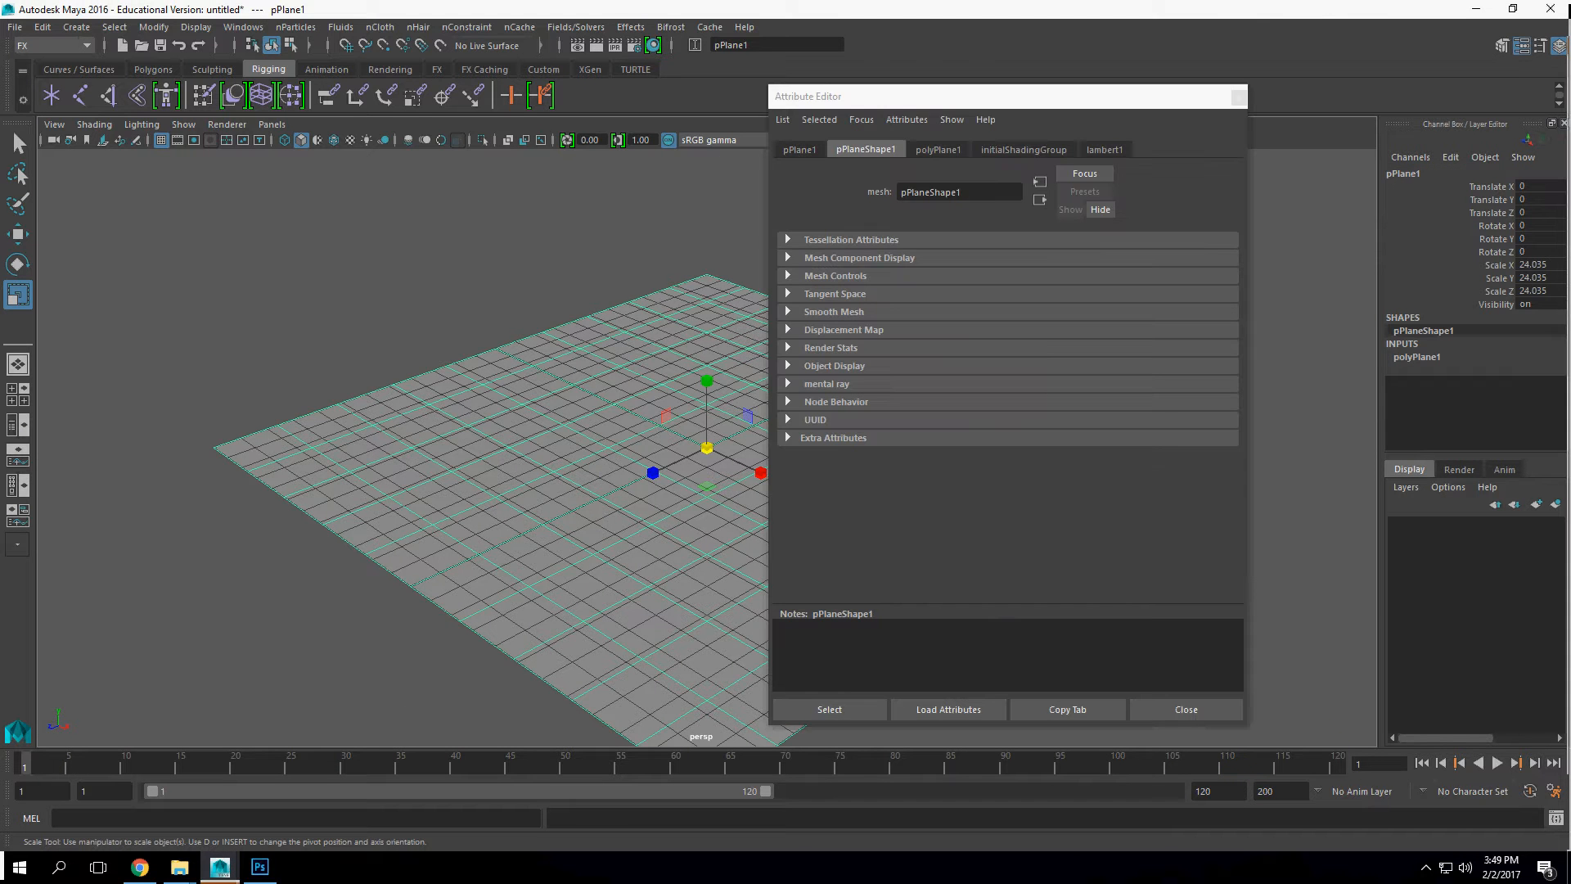
{"action": "right_click", "coordinate": [368, 342]}
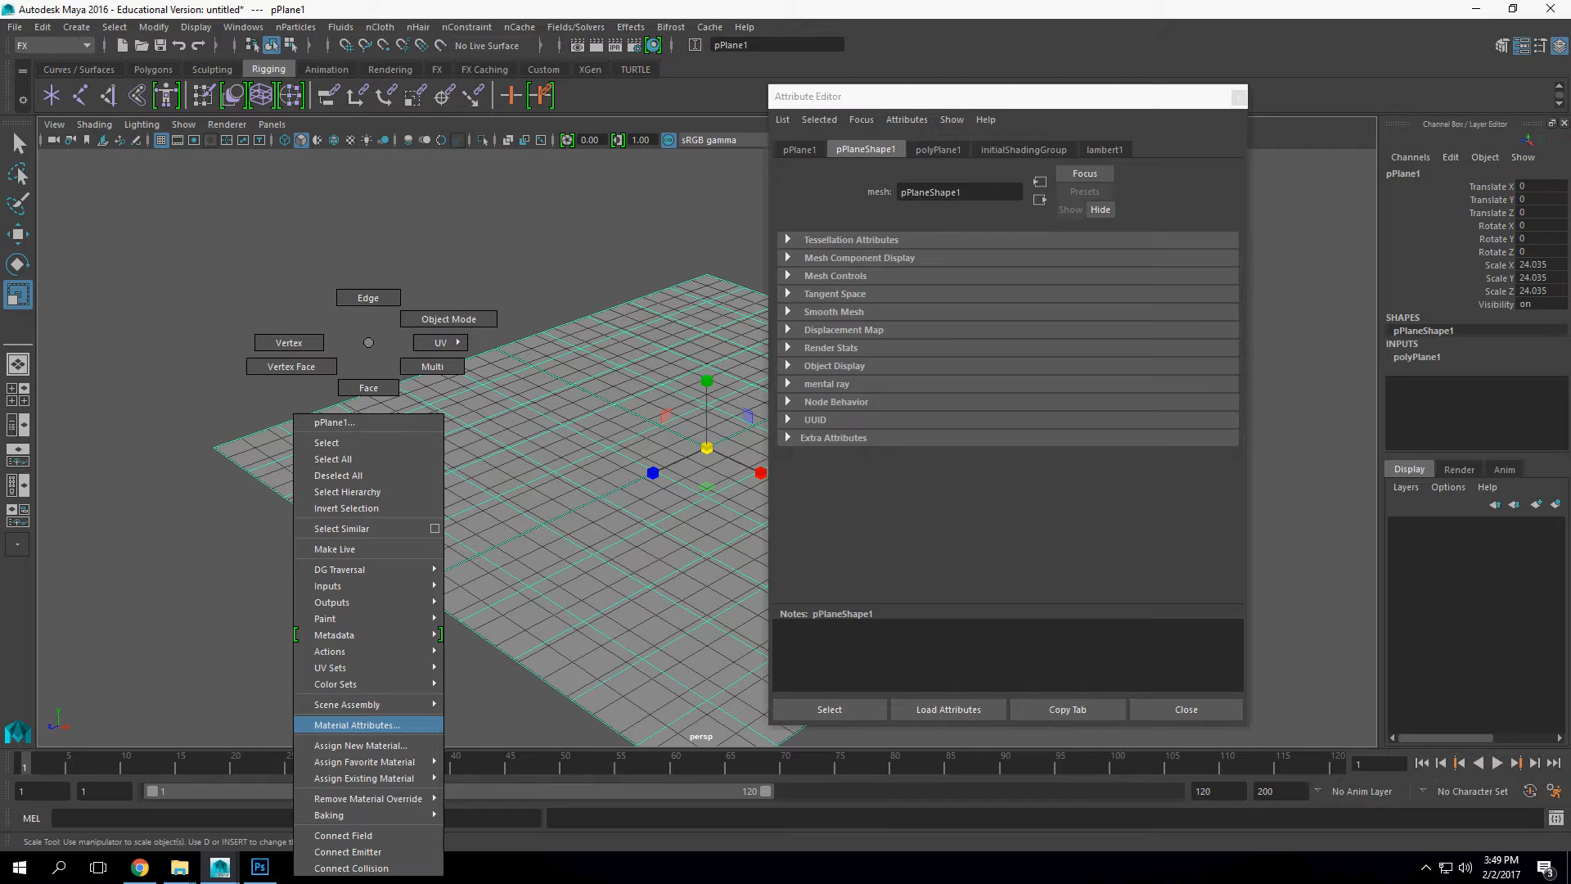
{"action": "left_click", "coordinate": [356, 725]}
{"action": "left_click", "coordinate": [1210, 335]}
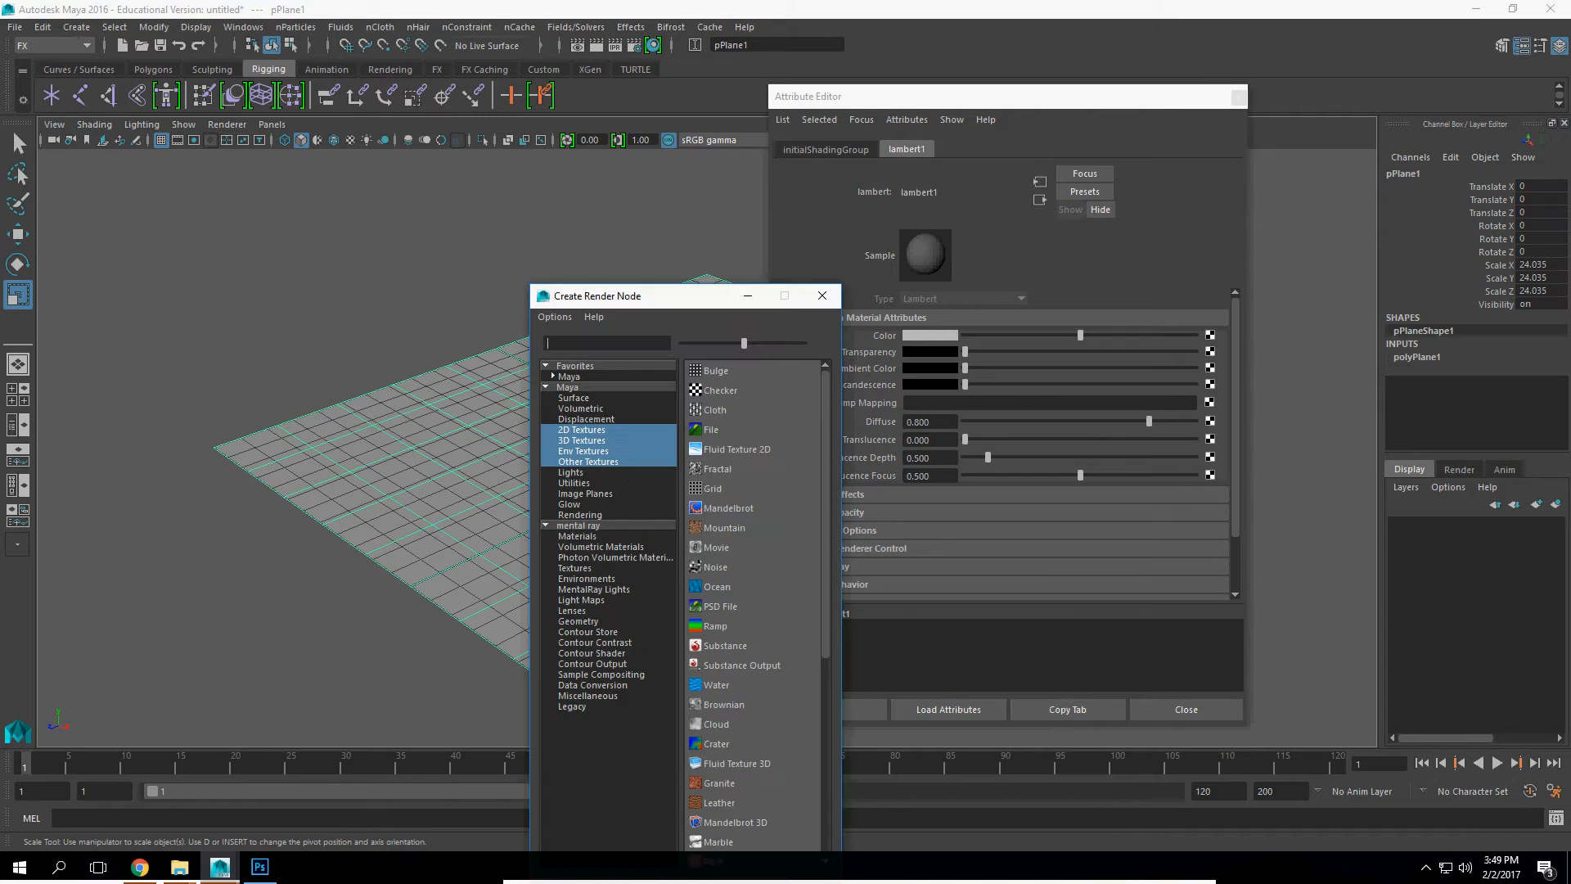
{"action": "left_click", "coordinate": [710, 430]}
Step: Load rockDiffuse.tif from the Desktop pbr folder into the color texture and display the plane with textures
{"action": "left_click", "coordinate": [1214, 374]}
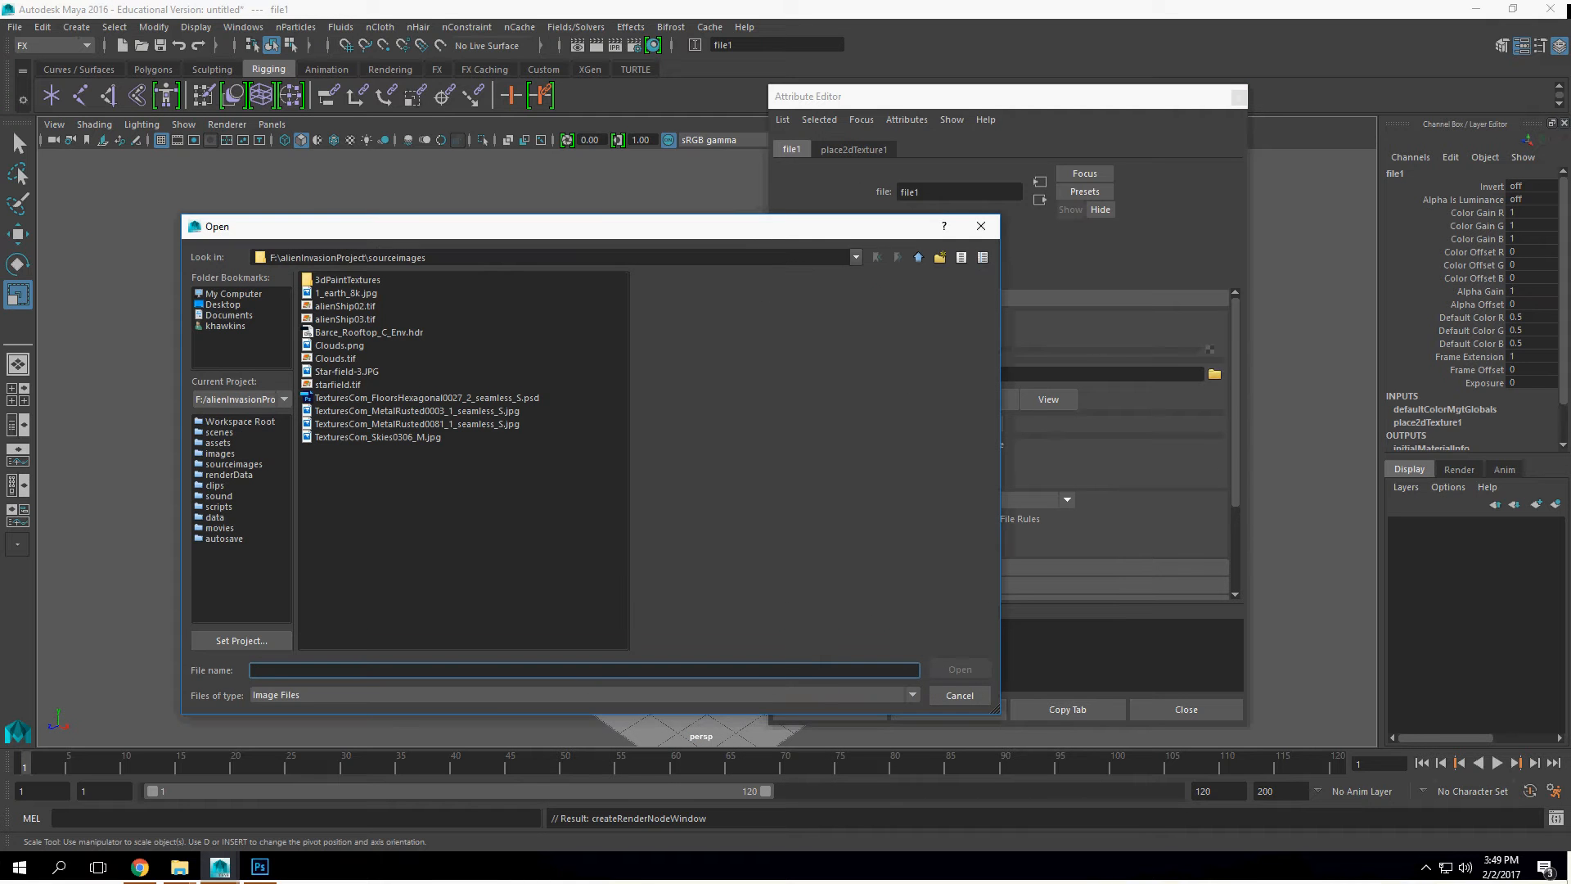
{"action": "left_click", "coordinate": [223, 304]}
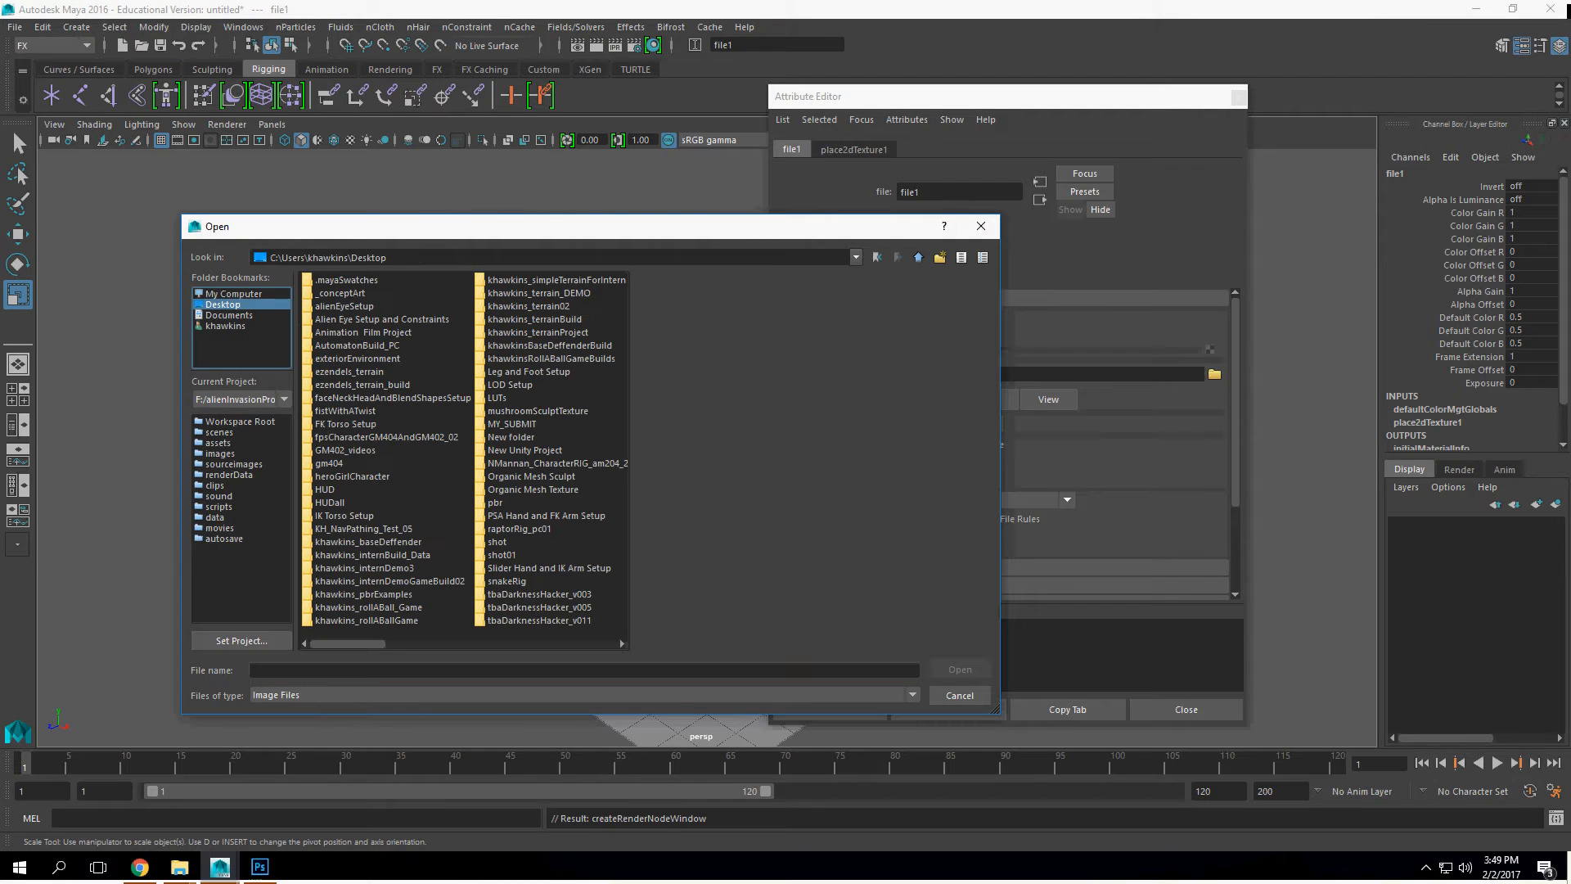
{"action": "left_click", "coordinate": [381, 319]}
{"action": "key", "text": "p"}
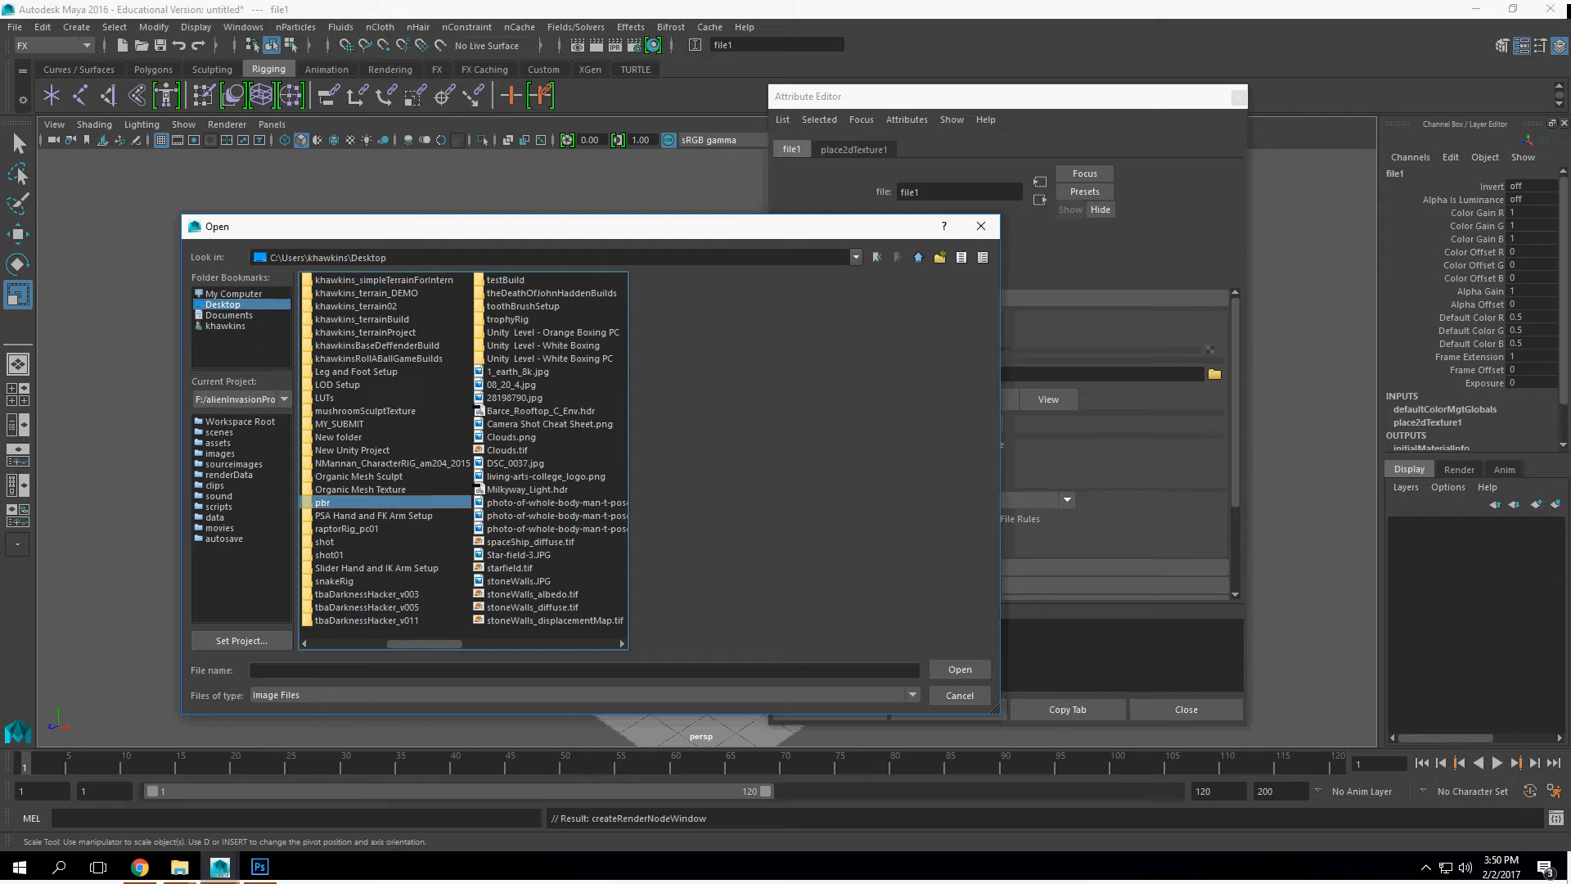
{"action": "key", "text": "Return"}
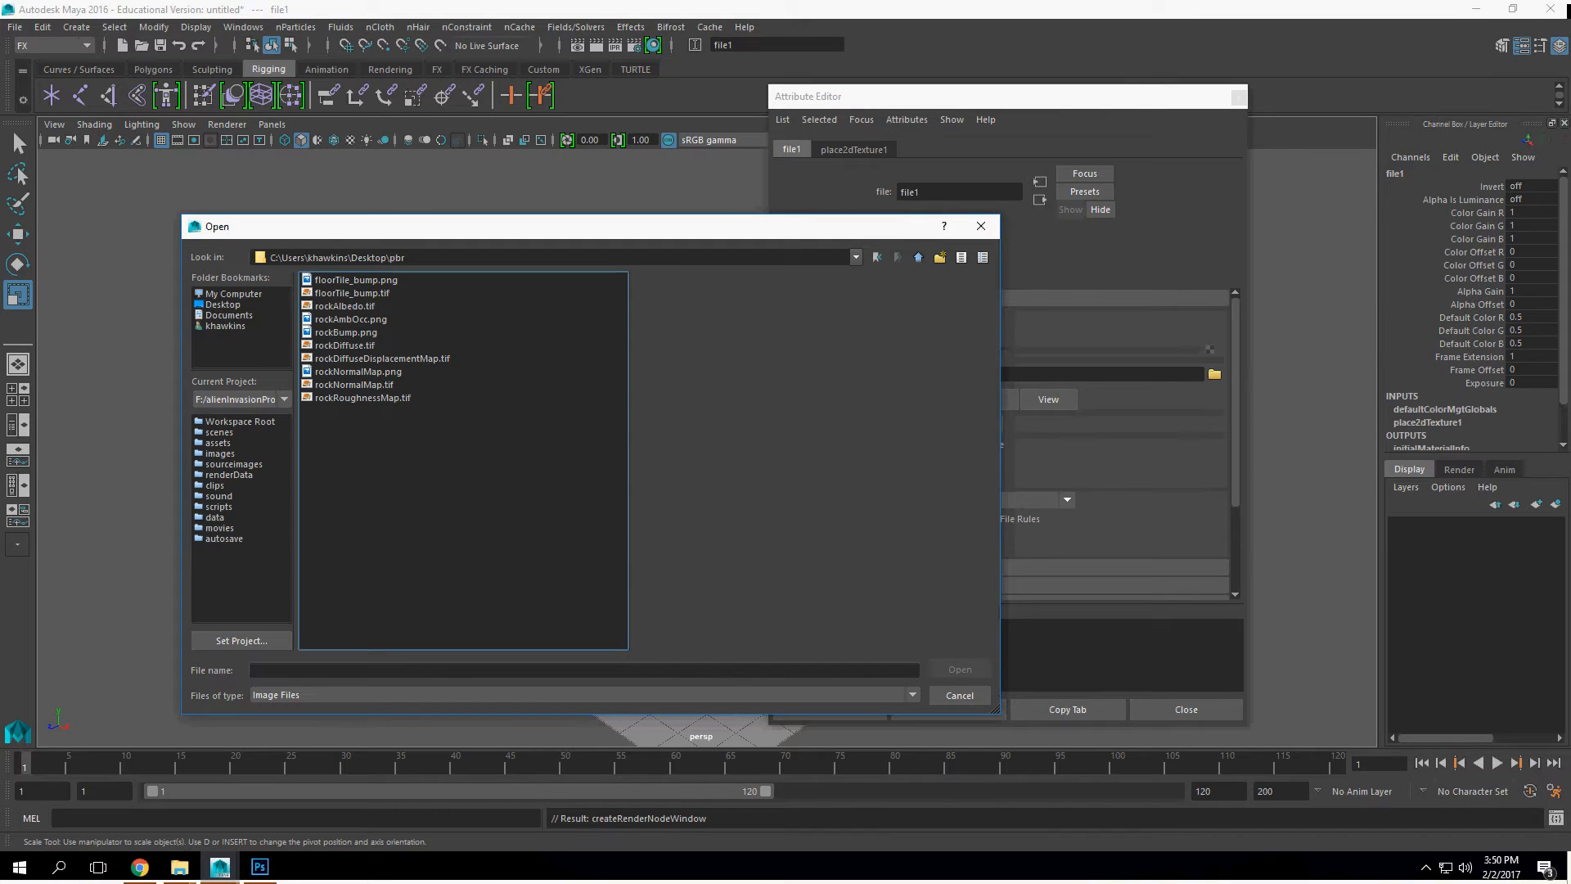
{"action": "left_click", "coordinate": [345, 306]}
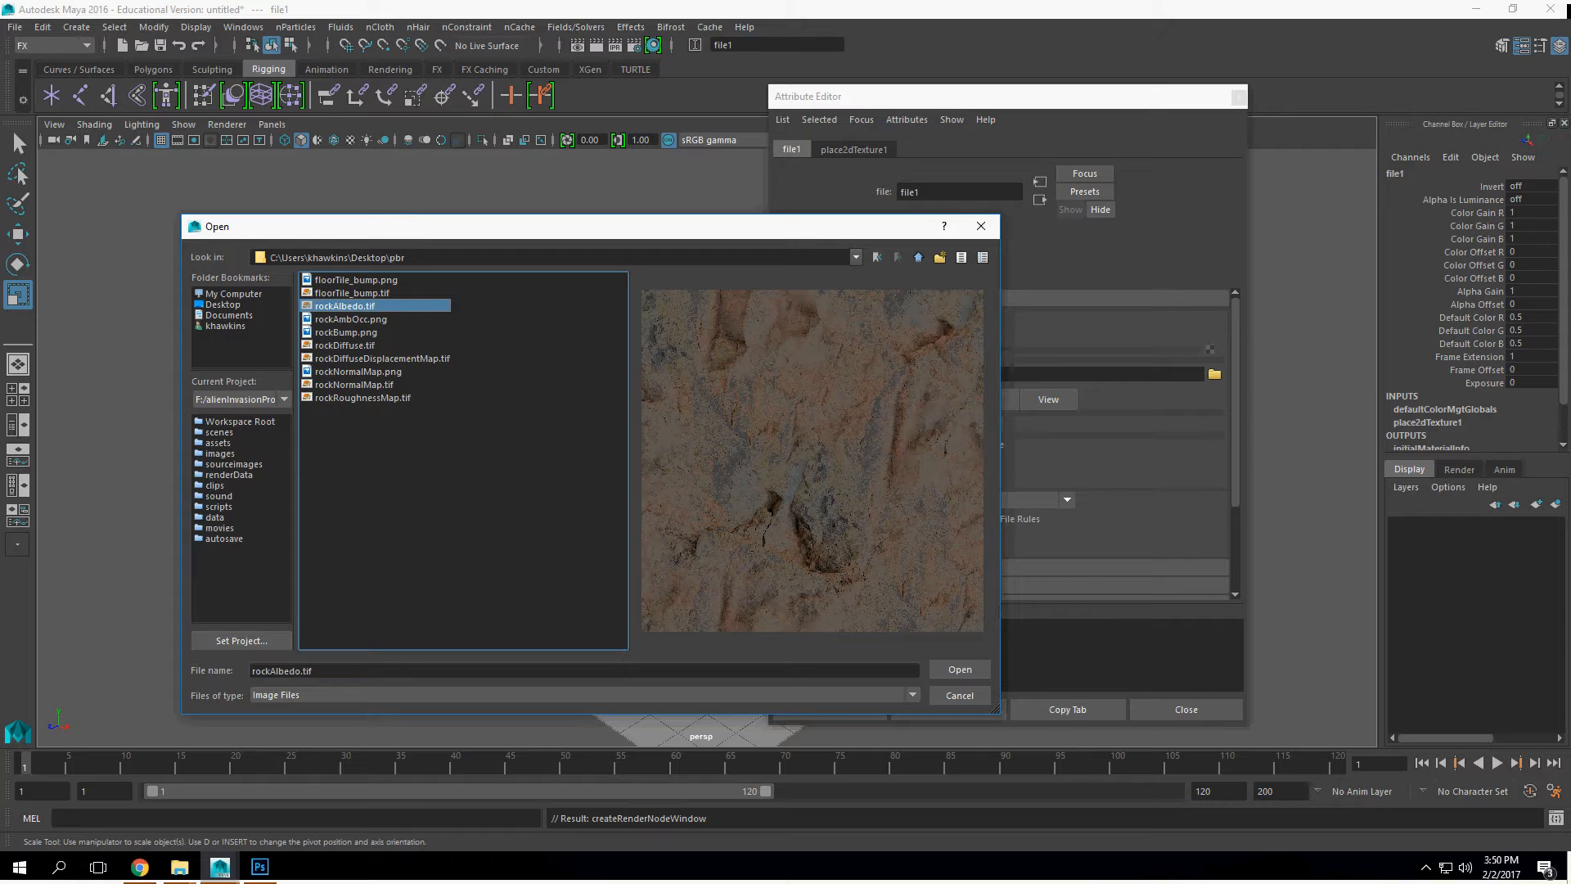
{"action": "left_click", "coordinate": [344, 345]}
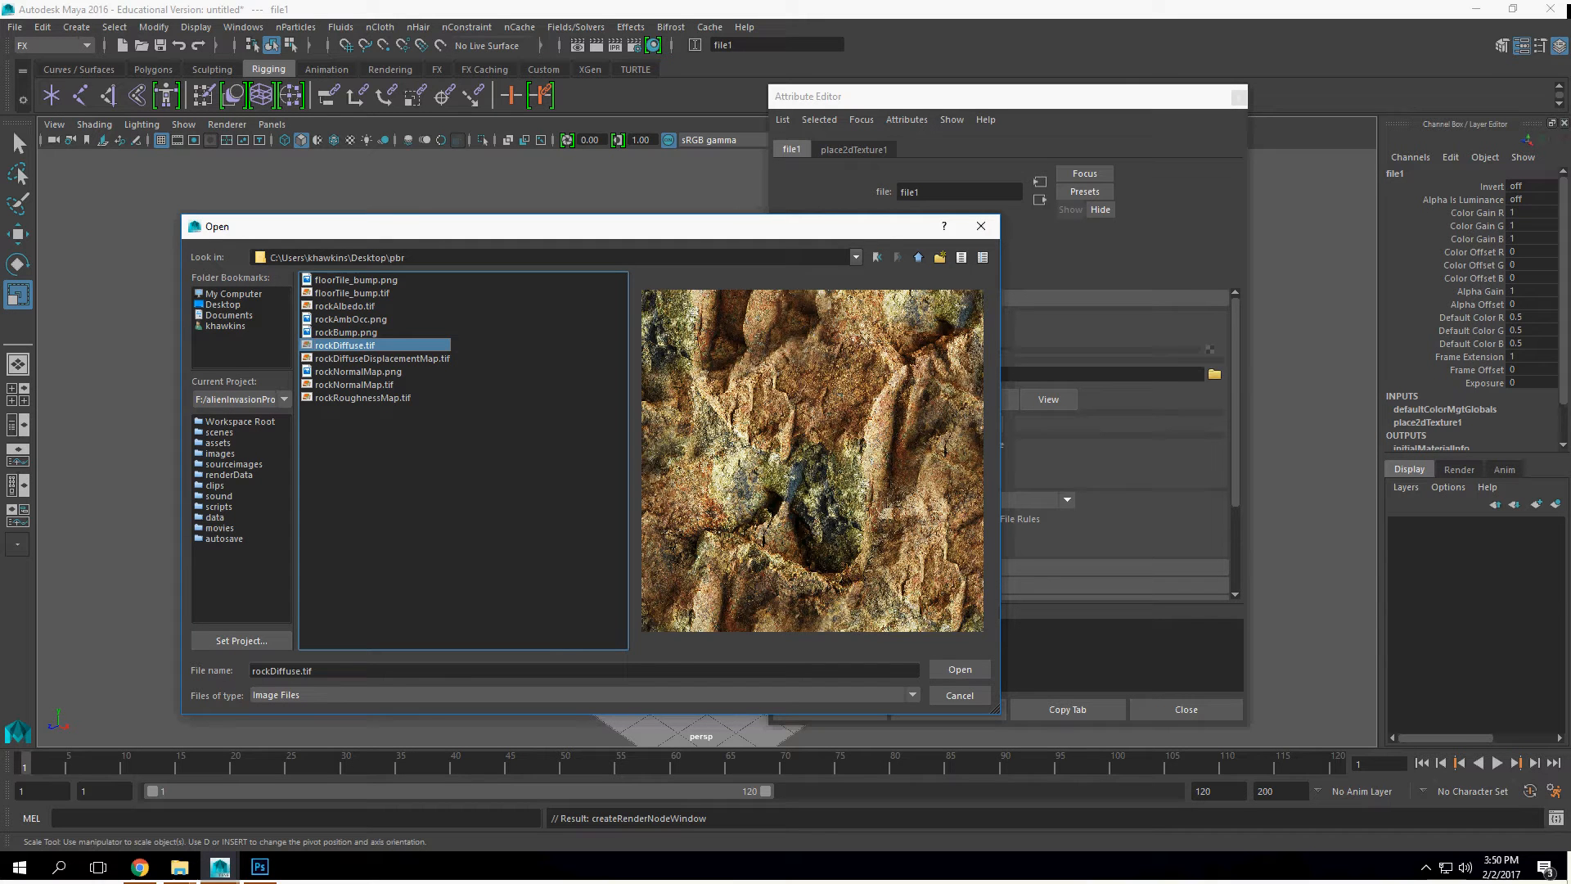
{"action": "left_click", "coordinate": [960, 669]}
{"action": "left_click", "coordinate": [605, 491]}
{"action": "key", "text": "6"}
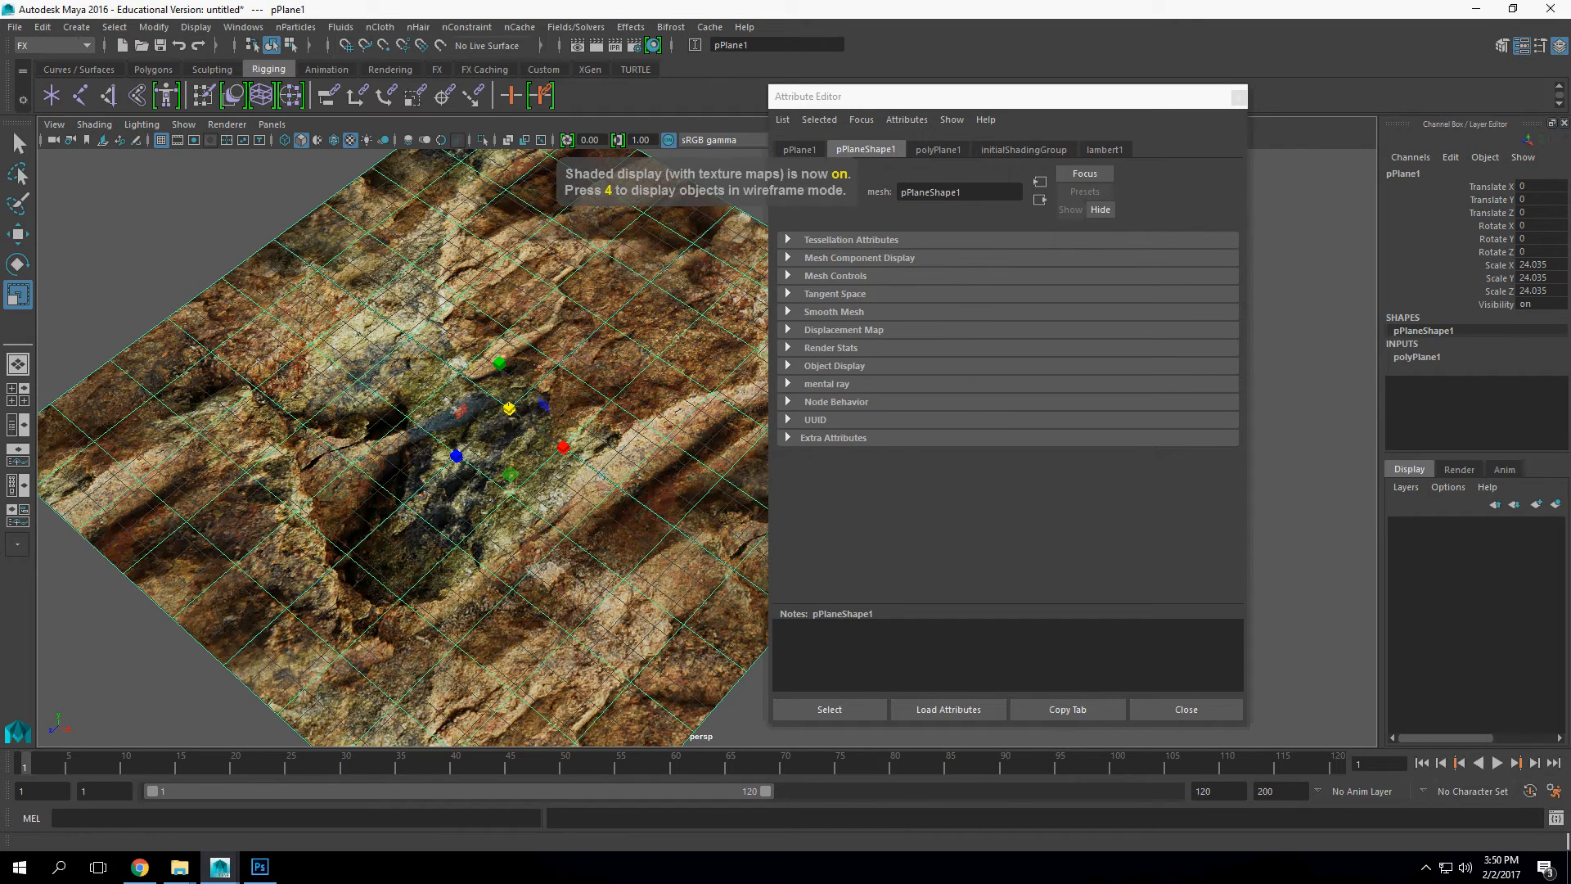
Step: Try a Repeat UV of 10 by 10 in the rock diffuse texture's 2D placement and inspect the tiling
{"action": "left_click", "coordinate": [1105, 150]}
{"action": "left_click", "coordinate": [1210, 334]}
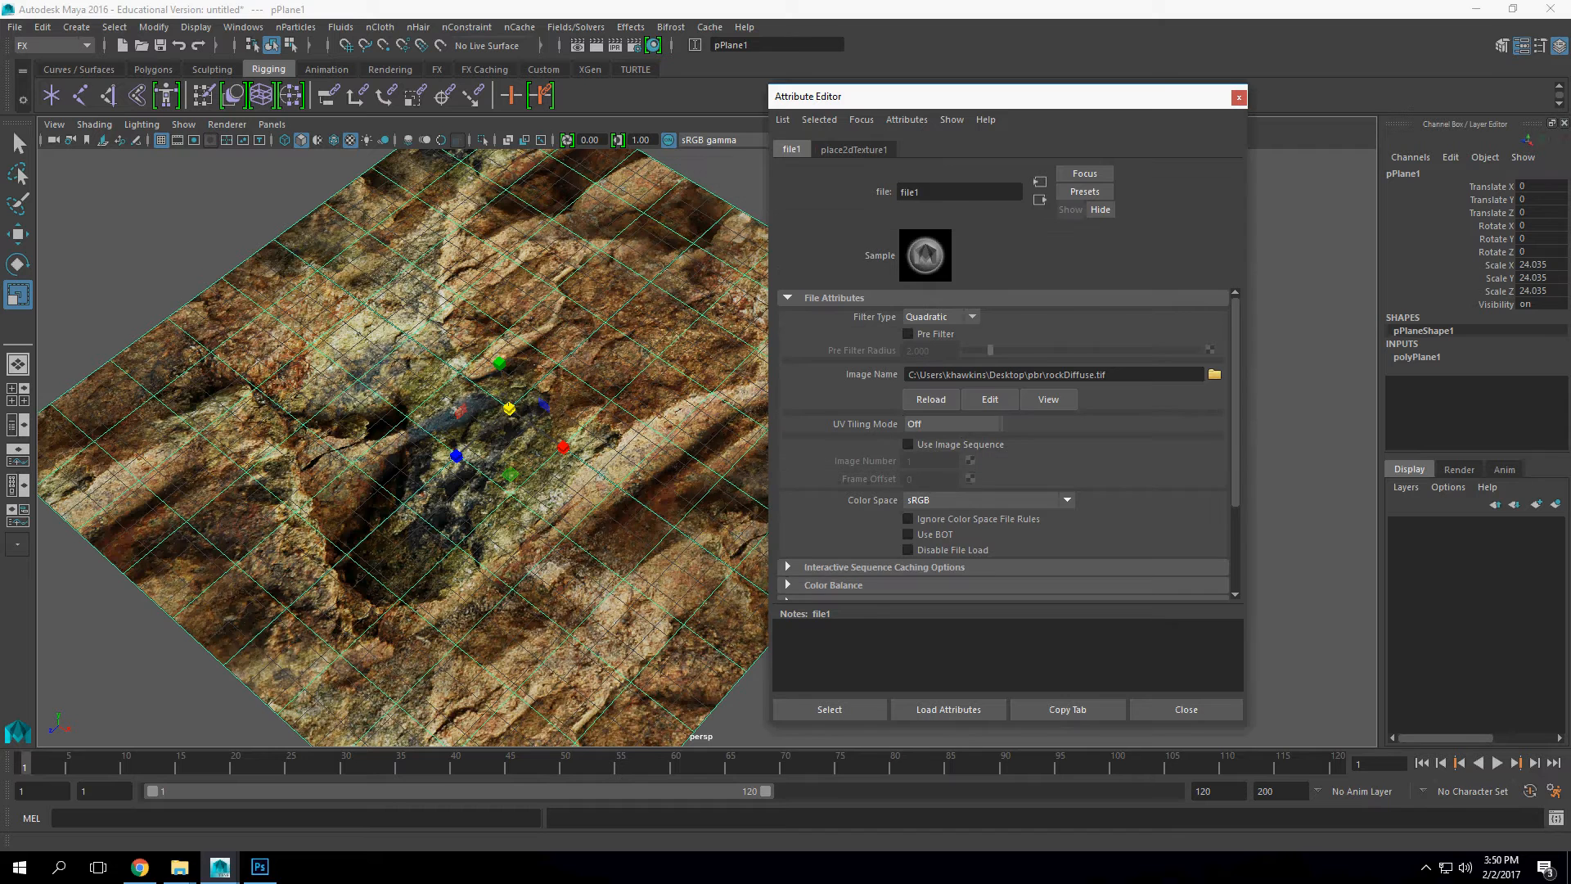
{"action": "left_click", "coordinate": [853, 150]}
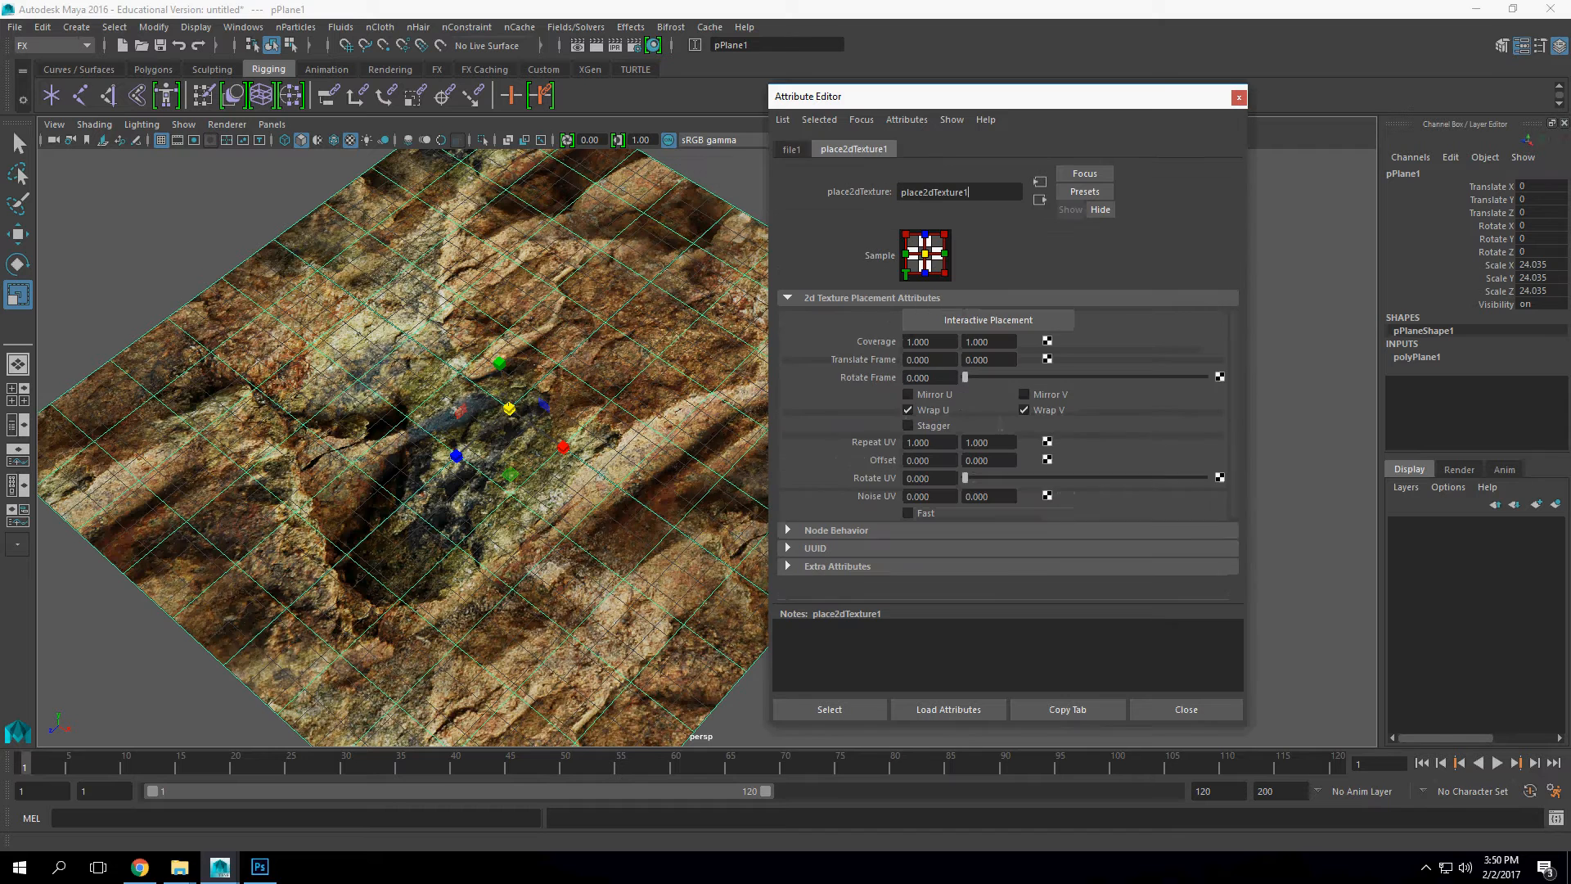
{"action": "left_click", "coordinate": [906, 443]}
{"action": "type", "text": "10"}
{"action": "key", "text": "Return"}
{"action": "key", "text": "Tab"}
{"action": "type", "text": "10"}
{"action": "key", "text": "Return"}
{"action": "scroll", "coordinate": [403, 447], "scroll_direction": "up", "scroll_amount": 10}
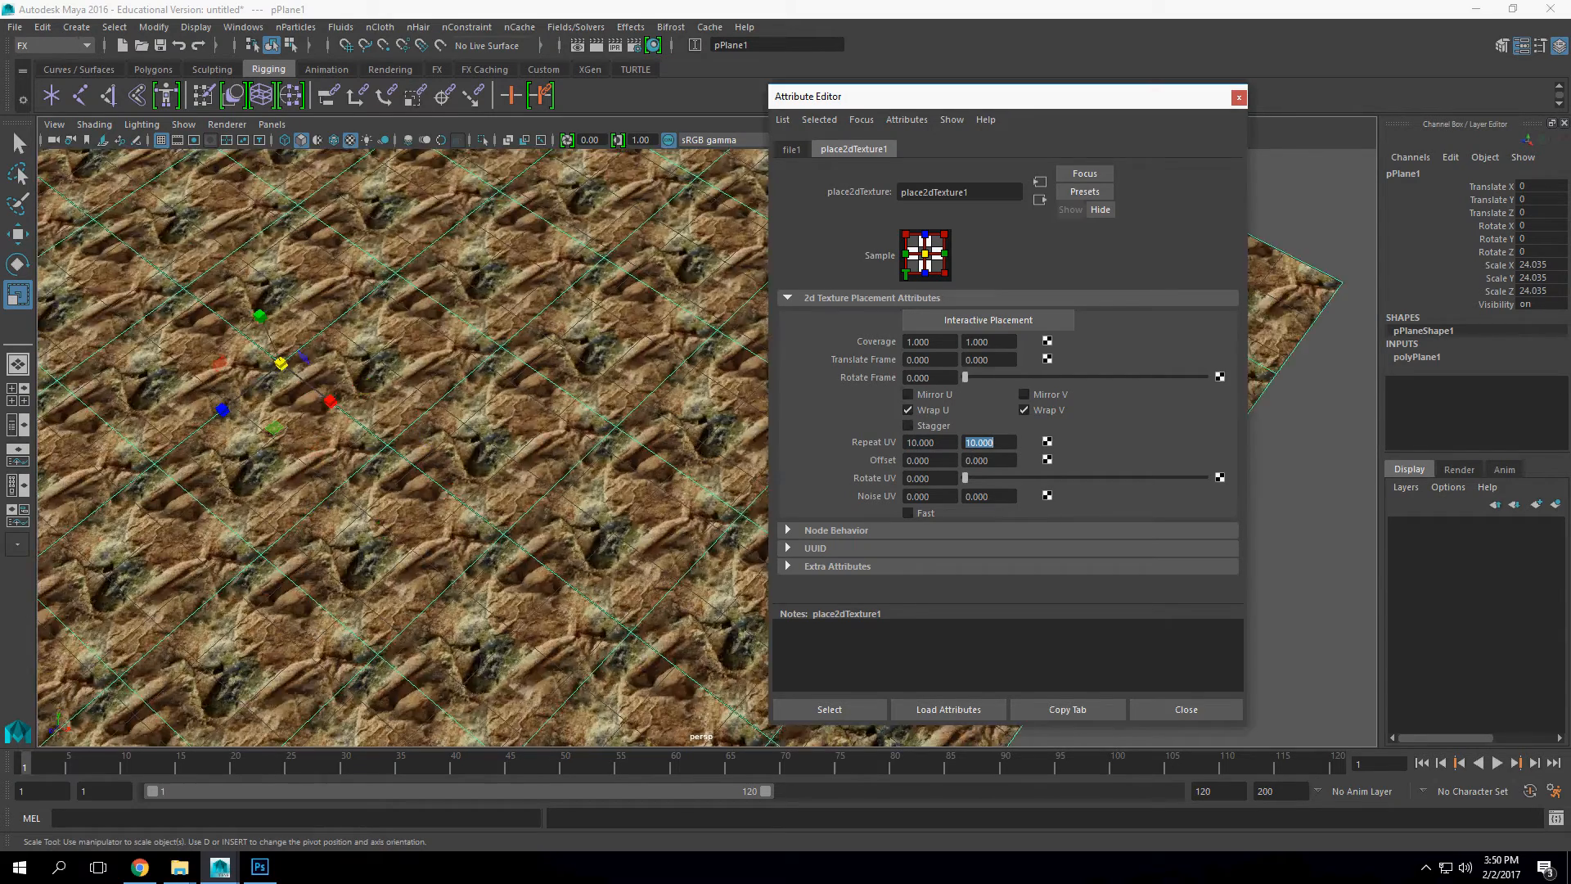
Step: Set the diffuse texture's Repeat UV to 2 by 2 and inspect the tiled plane
{"action": "key", "text": "shift+Tab"}
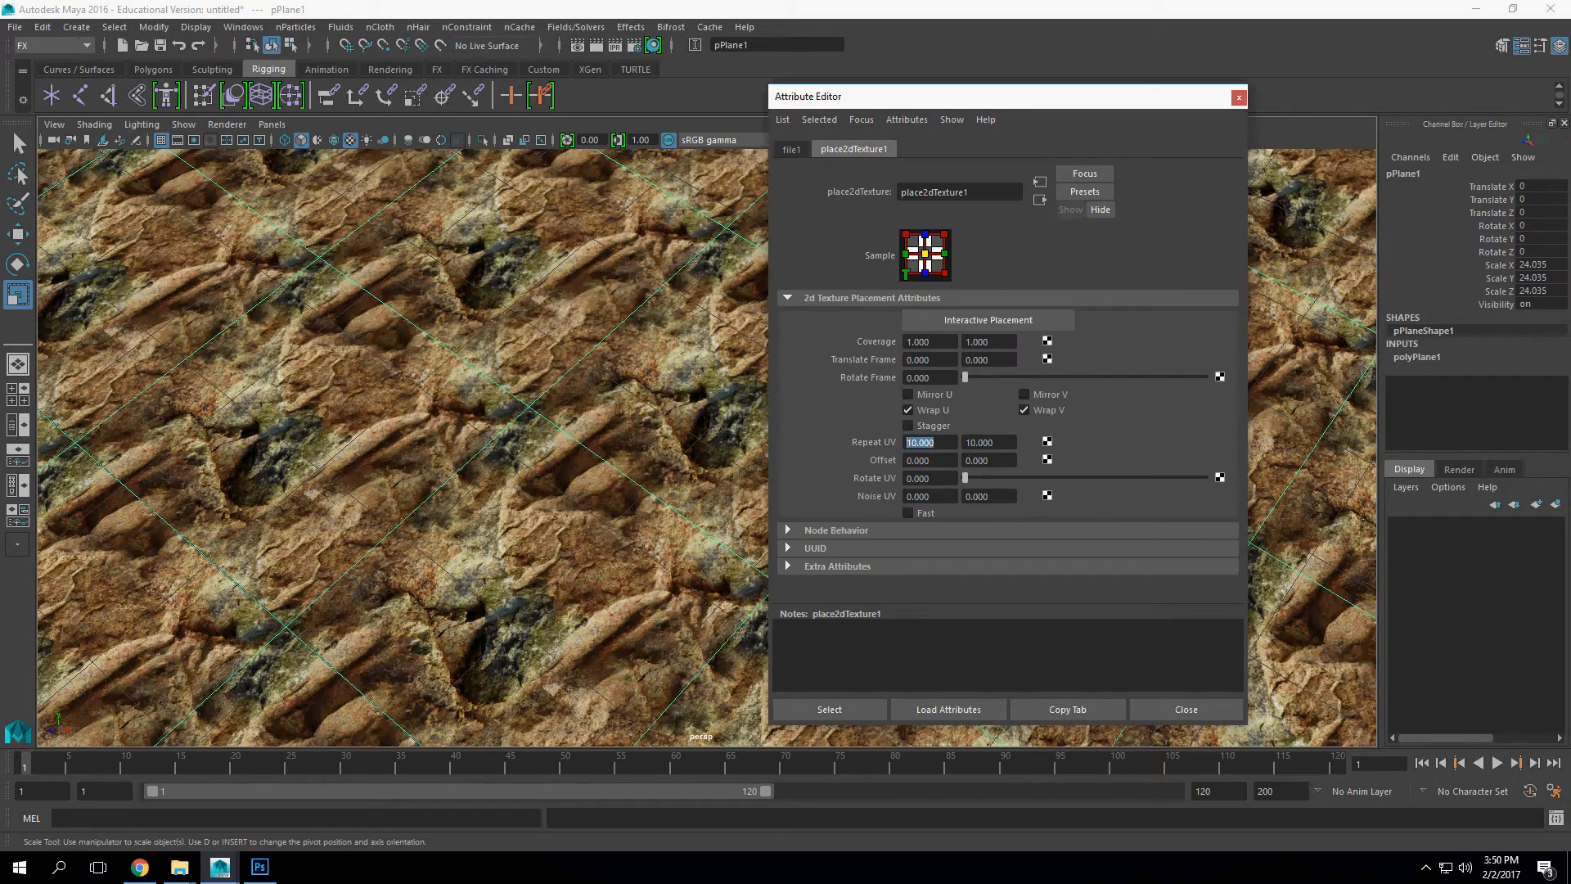
{"action": "type", "text": "2"}
{"action": "key", "text": "Return"}
{"action": "key", "text": "Tab"}
{"action": "type", "text": "2"}
{"action": "key", "text": "Return"}
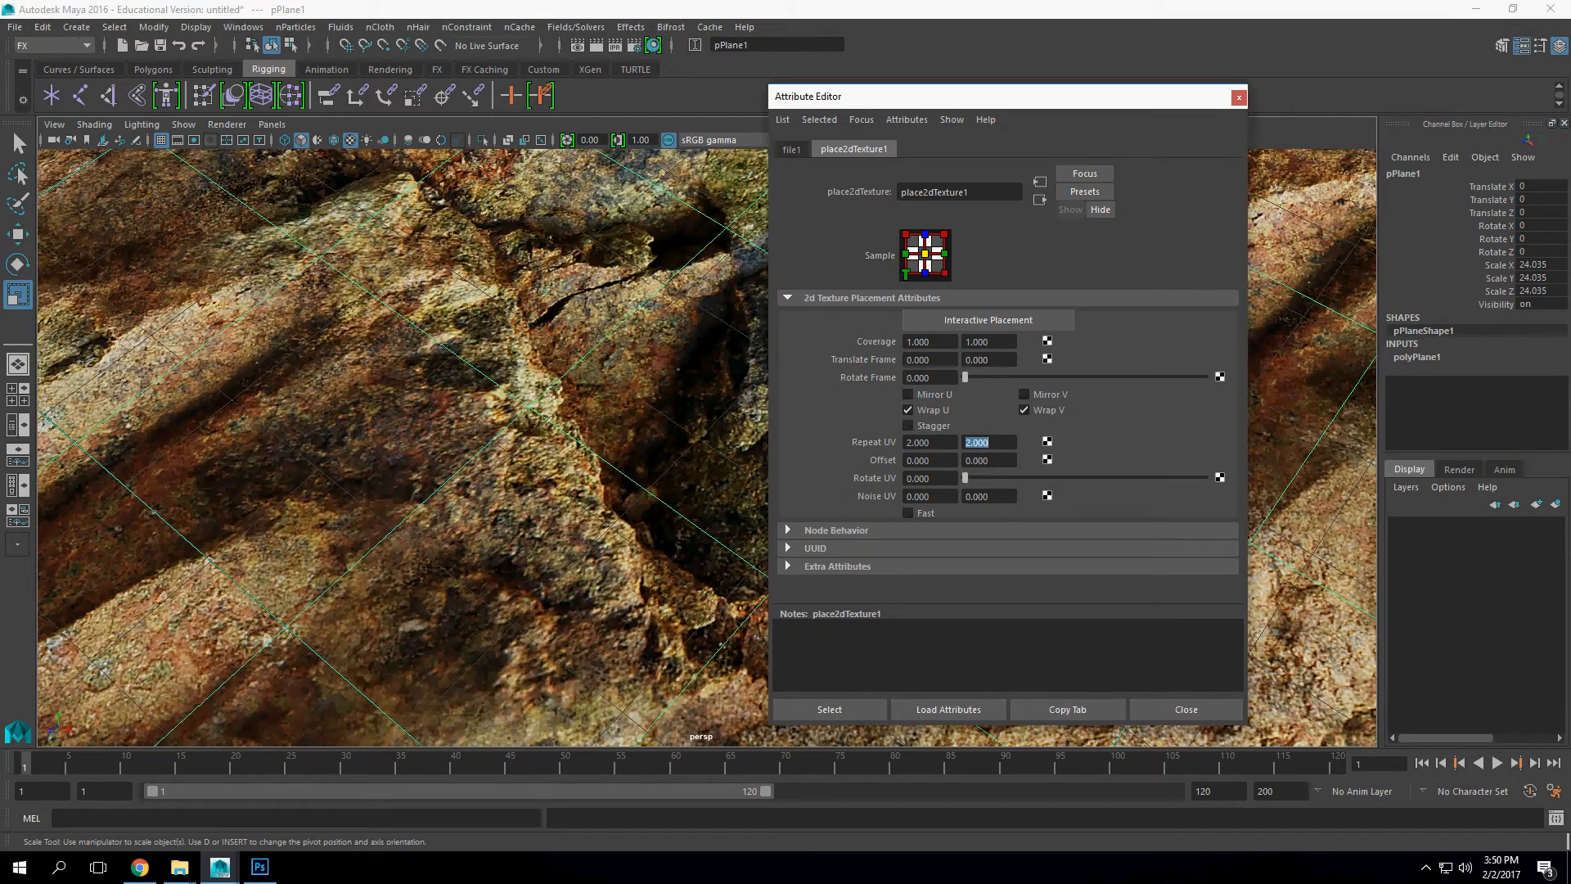
{"action": "scroll", "coordinate": [543, 404], "scroll_direction": "down", "scroll_amount": 10}
{"action": "left_click_drag", "start_coordinate": [543, 404], "coordinate": [512, 430]}
{"action": "scroll", "coordinate": [509, 364], "scroll_direction": "up", "scroll_amount": 3}
Step: Assign a File texture to lambert1's bump mapping and set its use to Tangent Space Normals
{"action": "left_click", "coordinate": [1040, 199]}
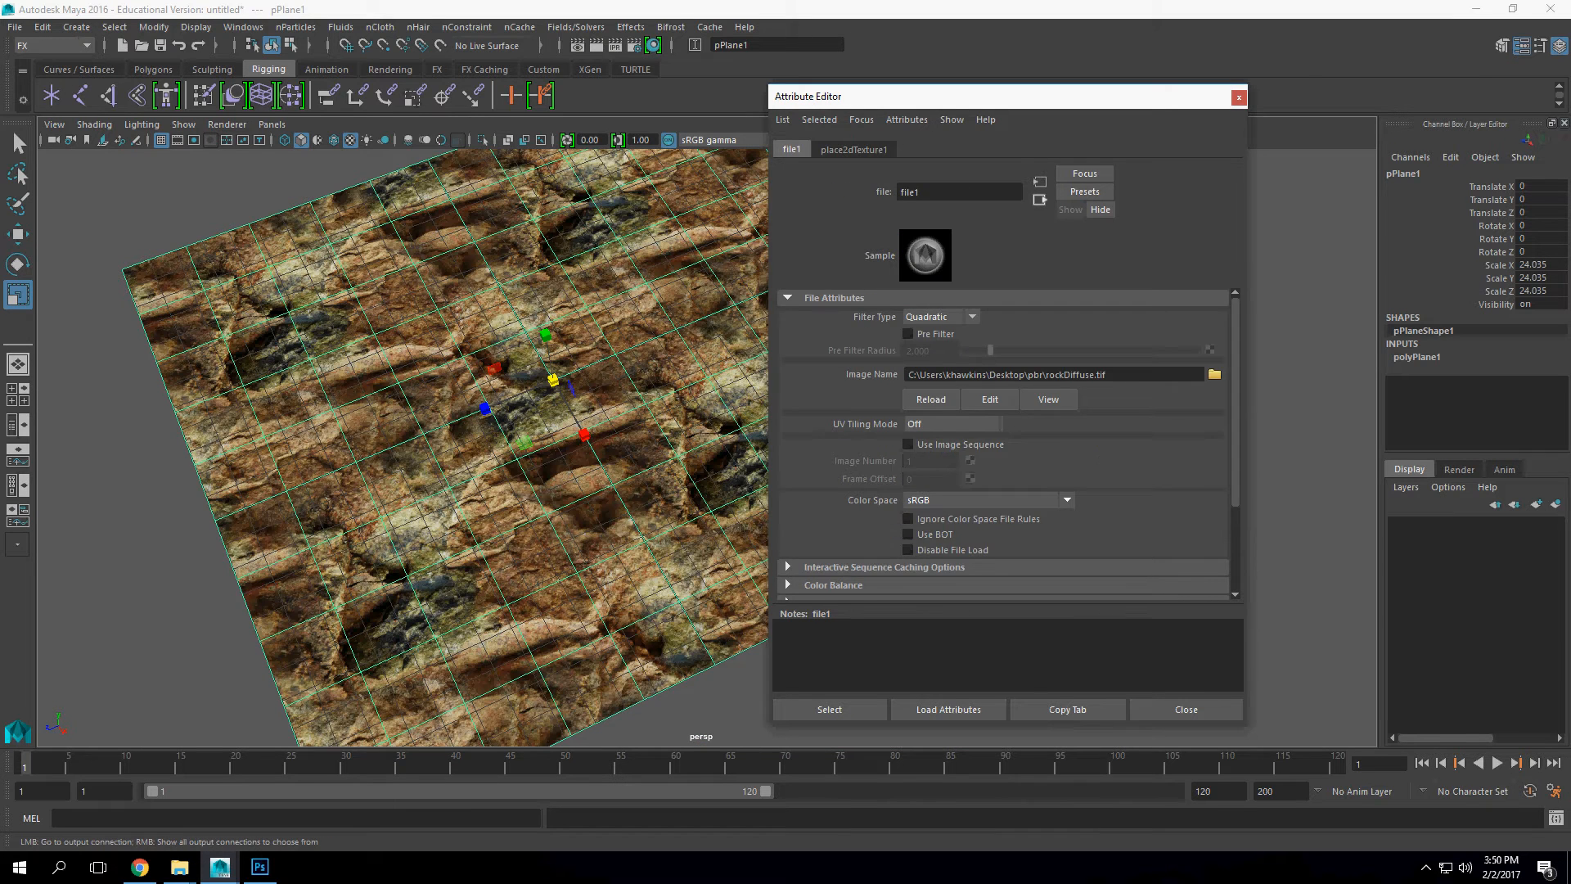
{"action": "left_click", "coordinate": [1040, 199]}
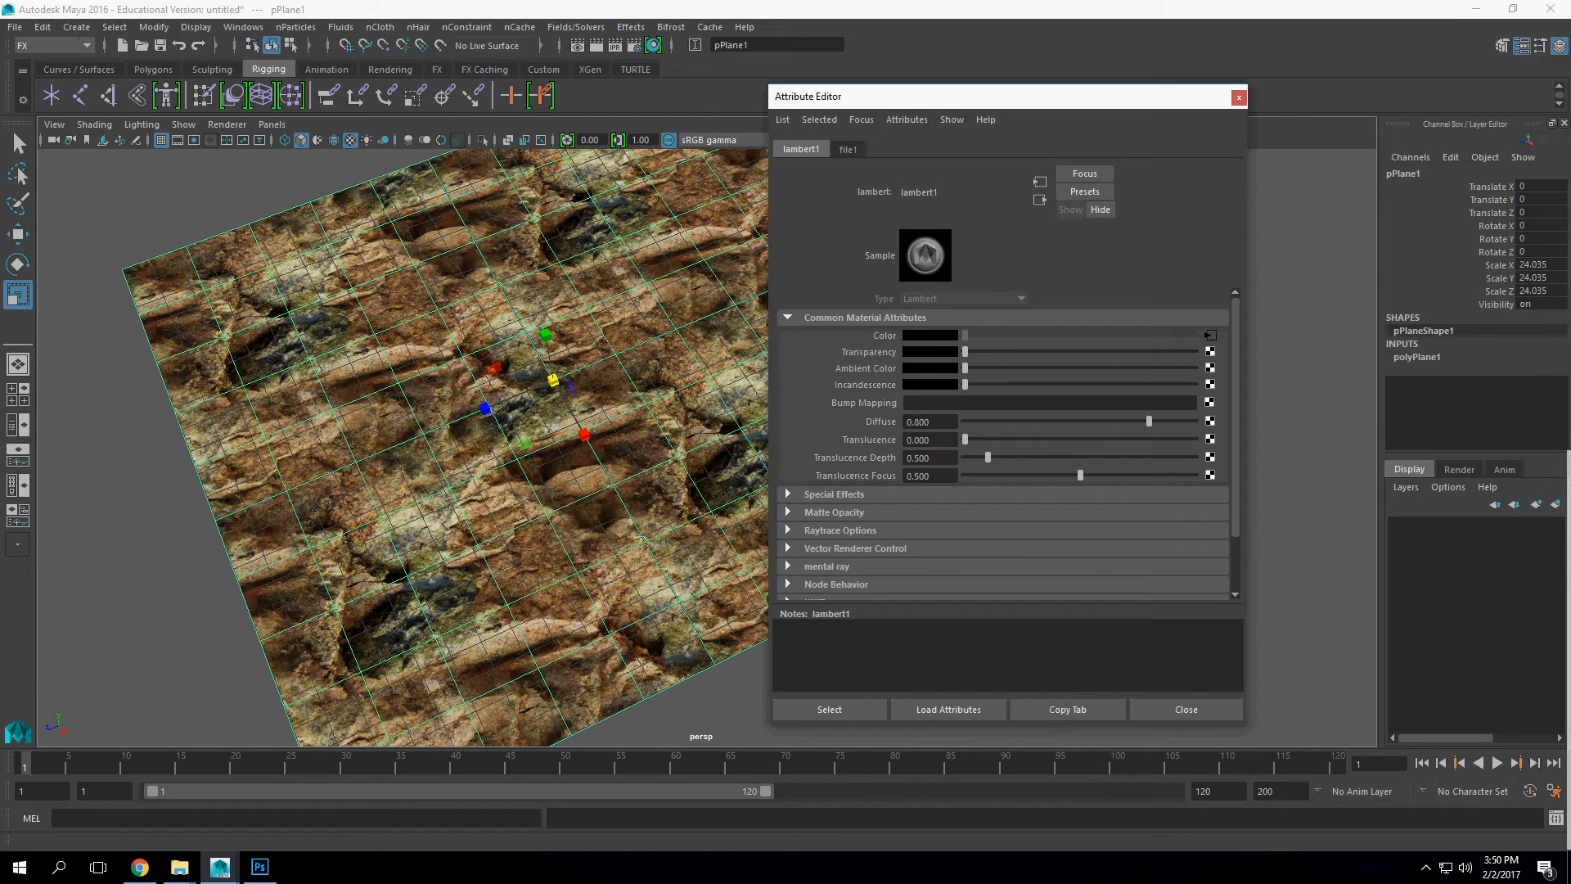
{"action": "left_click", "coordinate": [1210, 402]}
{"action": "left_click", "coordinate": [710, 428]}
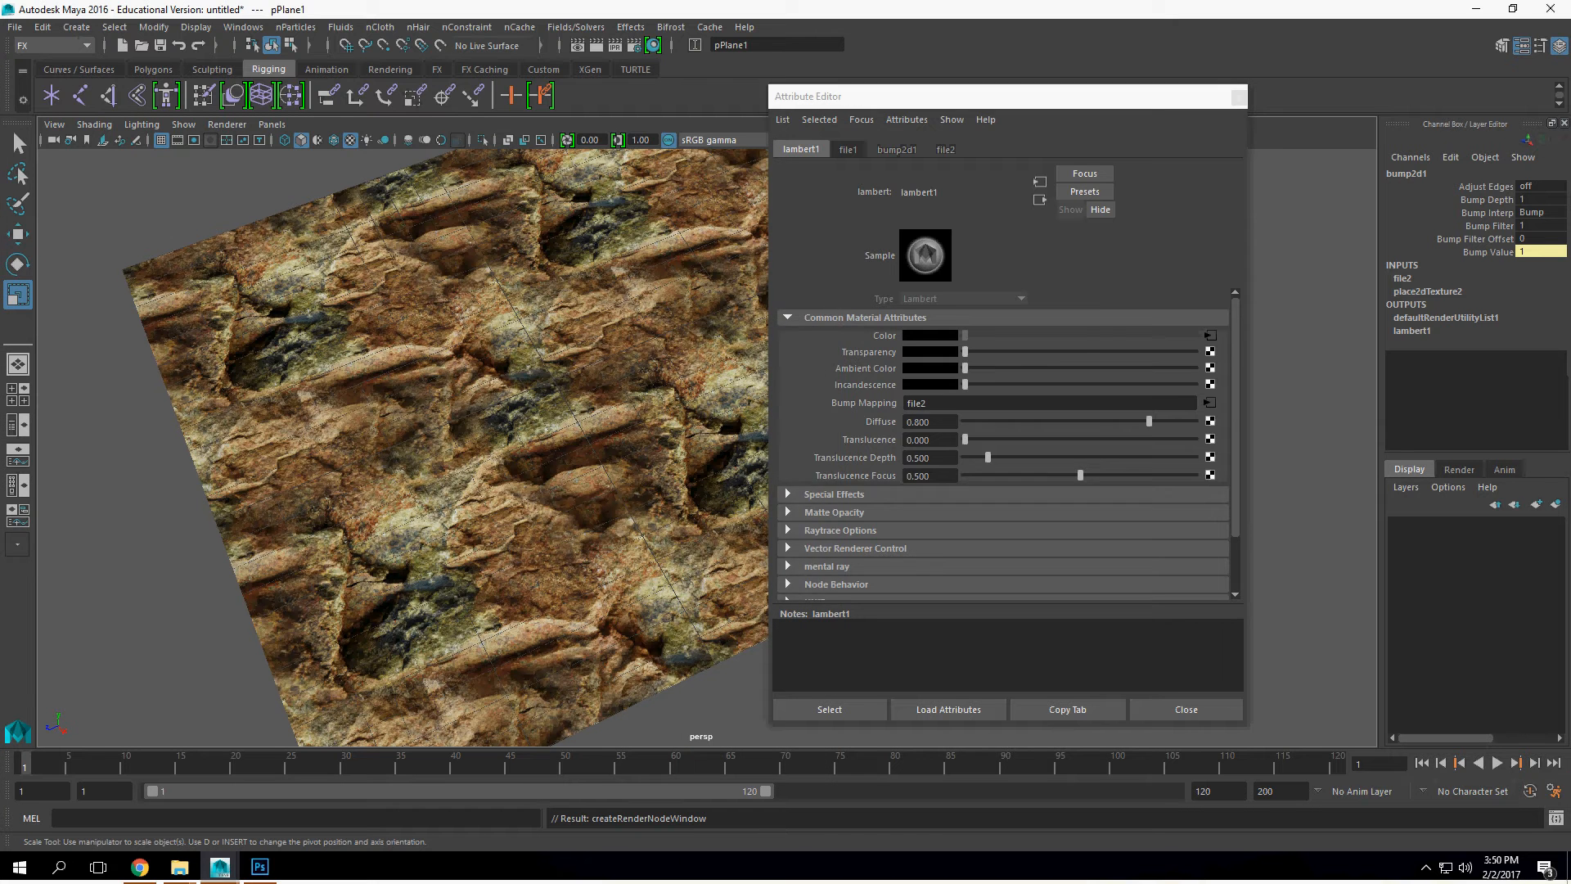
{"action": "left_click", "coordinate": [965, 352]}
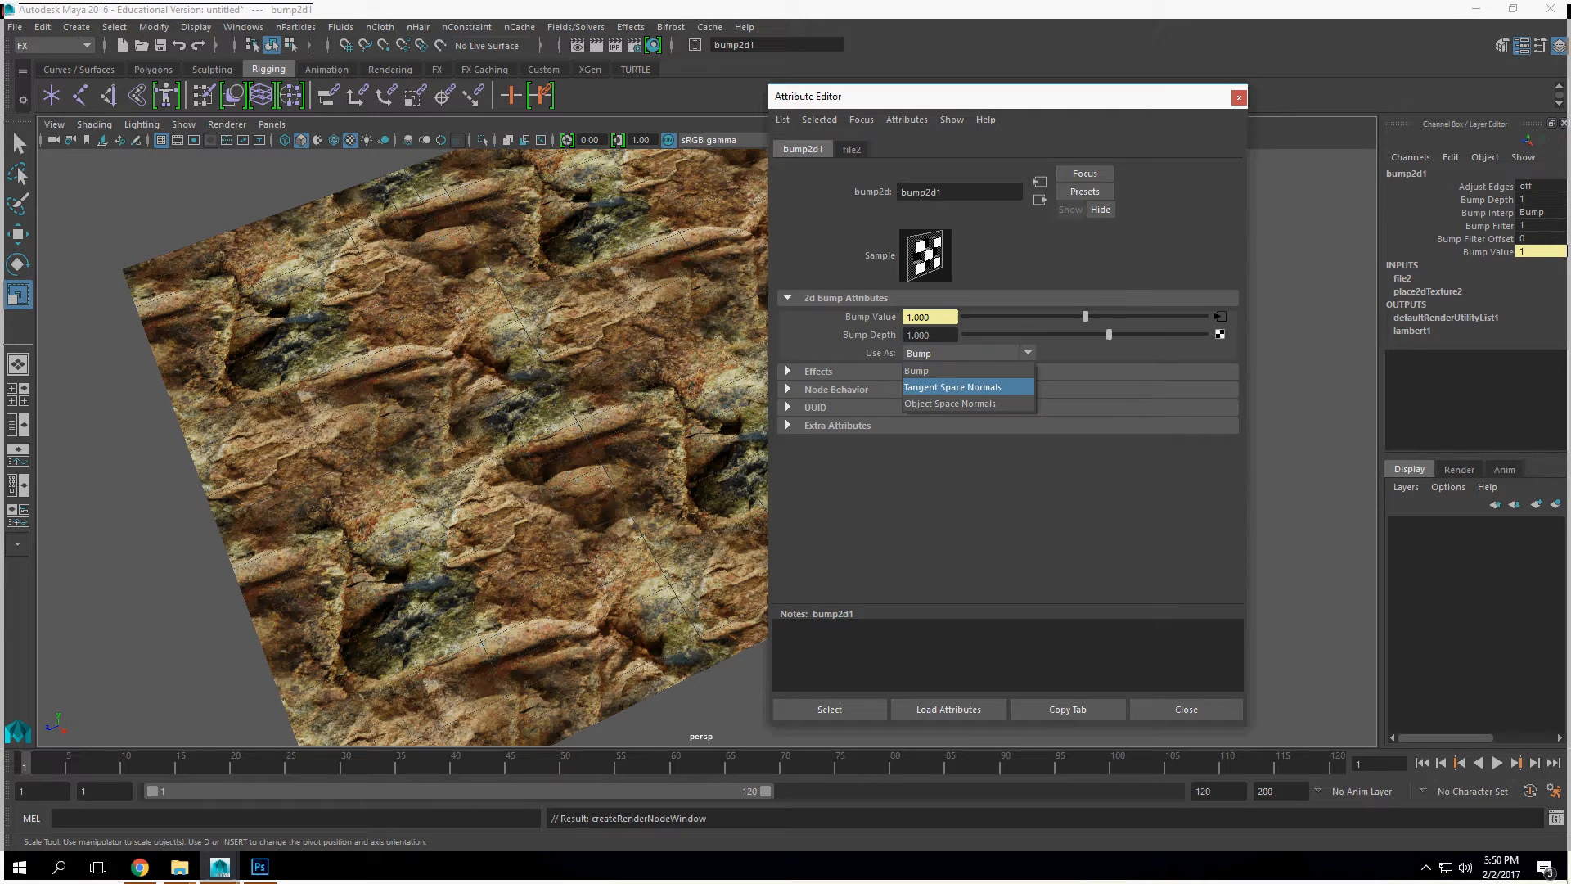
{"action": "left_click", "coordinate": [953, 387]}
Step: Load rockNormalMap.png from the pbr folder as the image of the bump file texture
{"action": "left_click", "coordinate": [1220, 317]}
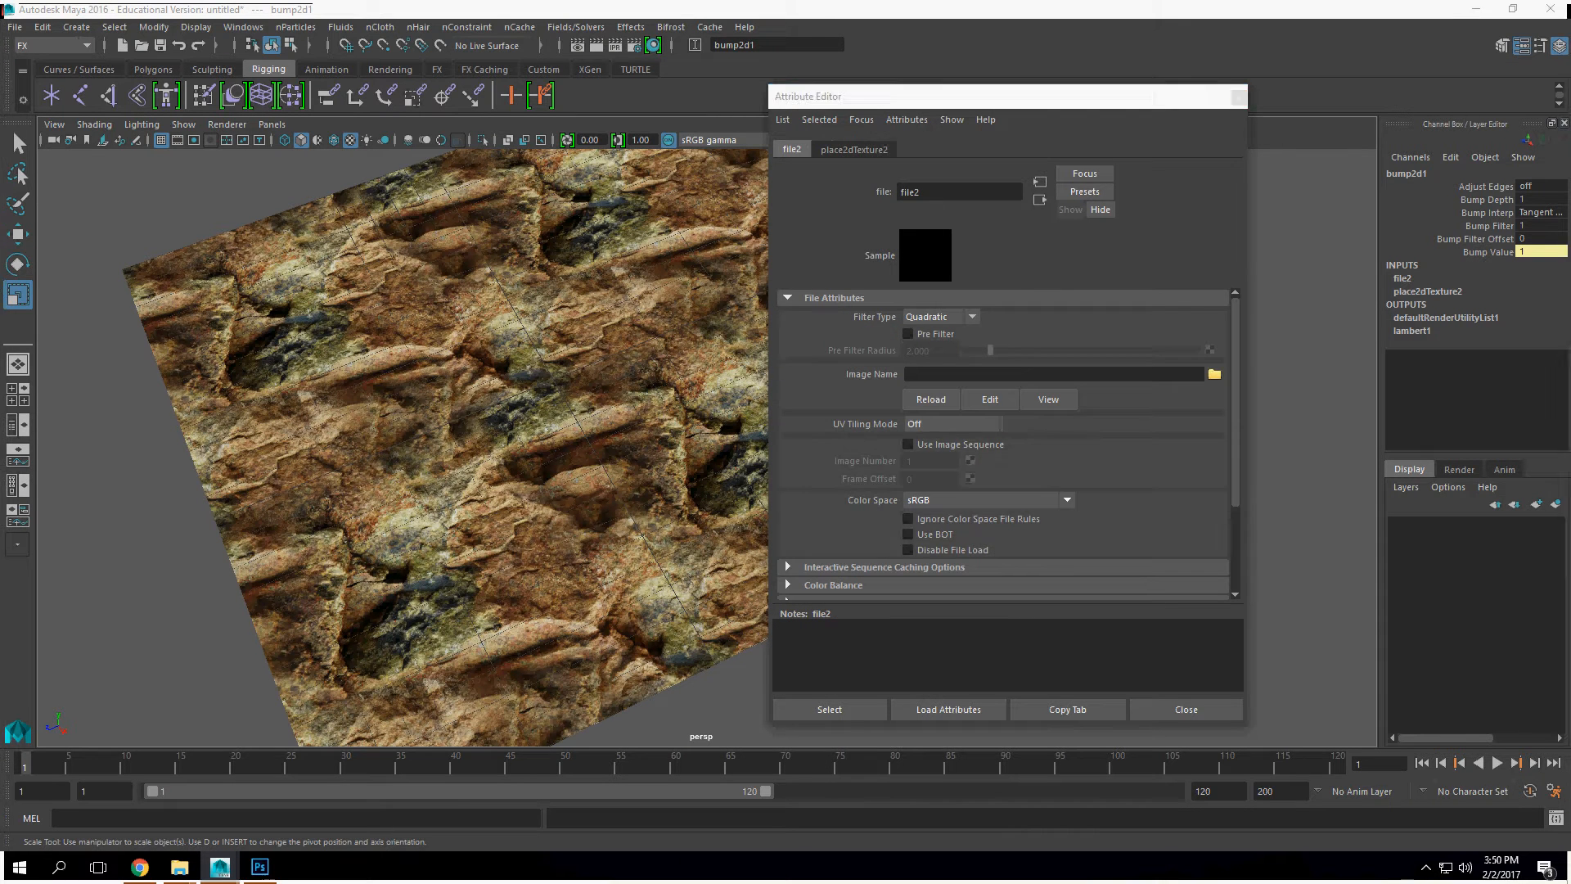
{"action": "left_click", "coordinate": [1214, 374]}
{"action": "left_click", "coordinate": [358, 371]}
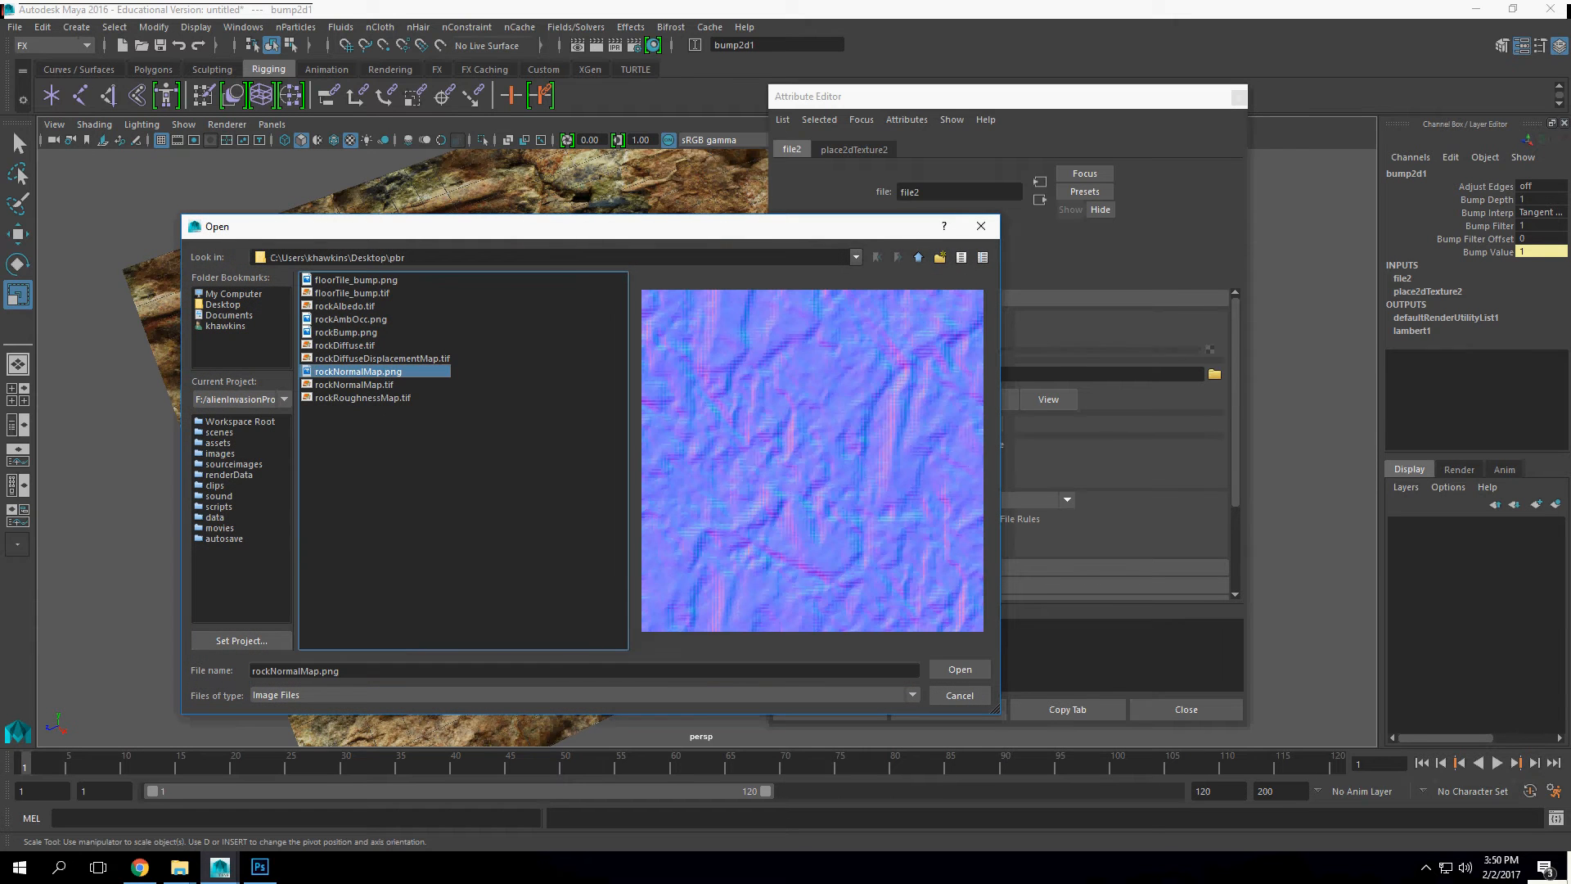
{"action": "left_click", "coordinate": [960, 669]}
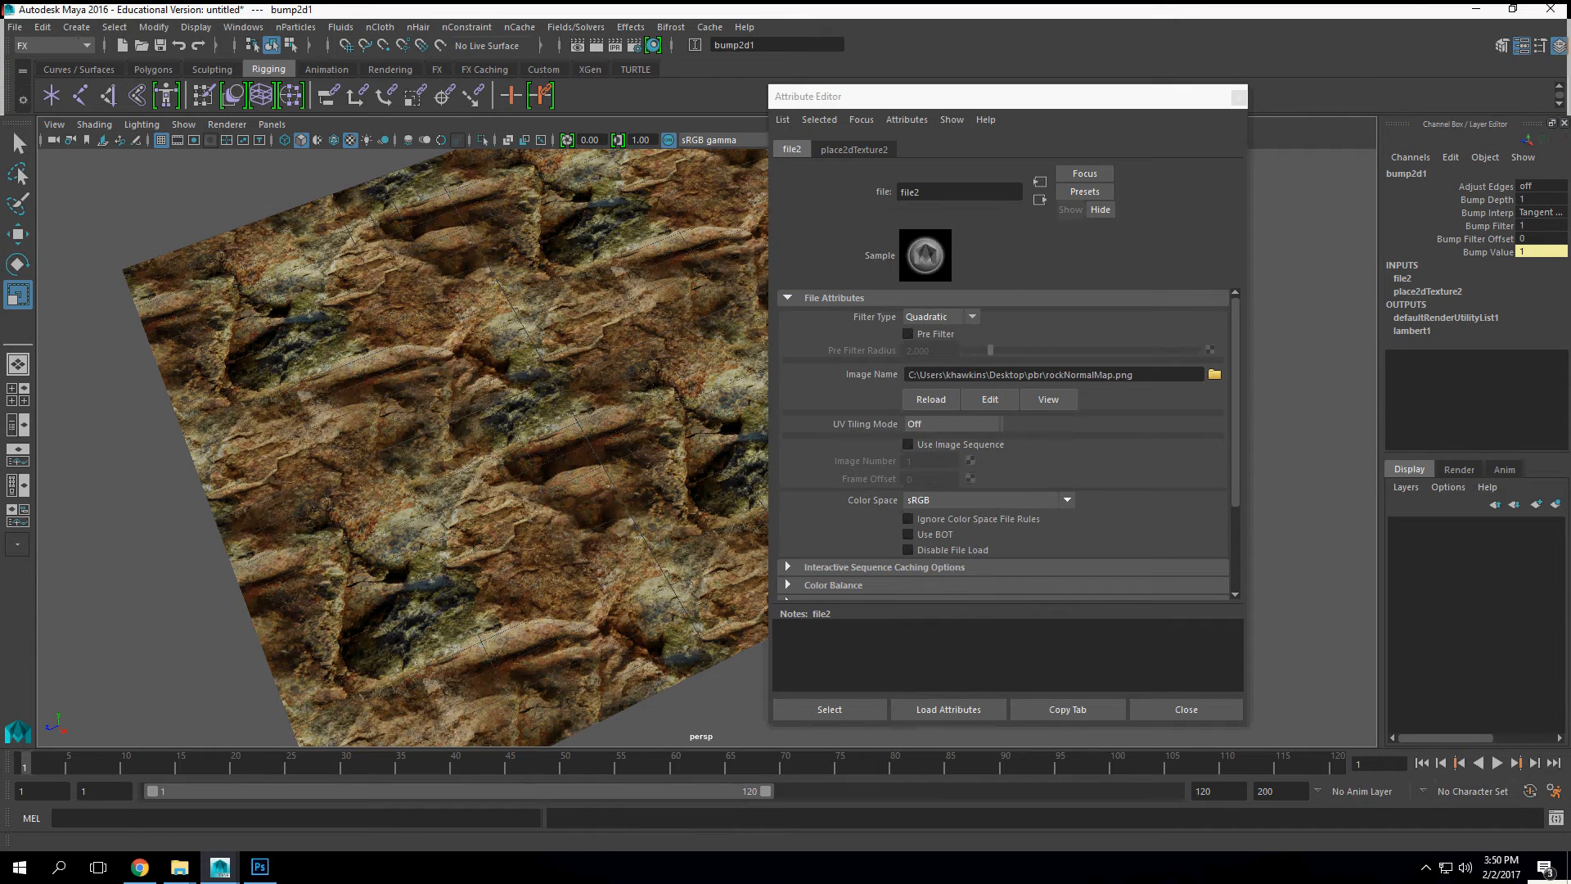
Step: Set the normal map's Repeat UV to 2 by 2 and inspect the rock surface up close
{"action": "left_click", "coordinate": [855, 150]}
{"action": "double_click", "coordinate": [918, 443]}
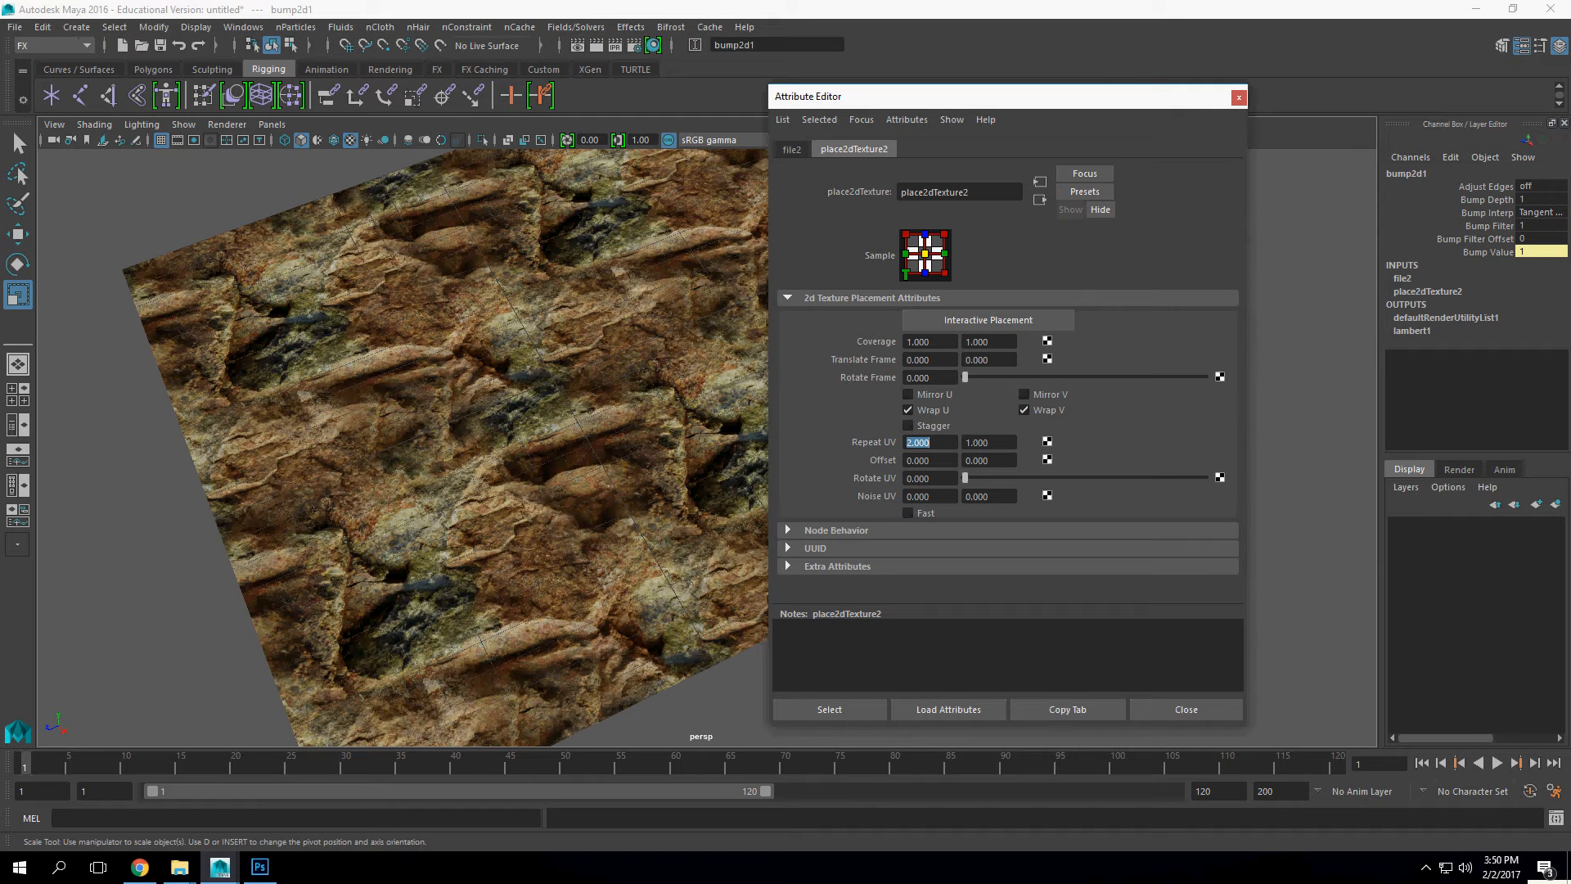
{"action": "key", "text": "Tab"}
{"action": "type", "text": "2"}
{"action": "key", "text": "Return"}
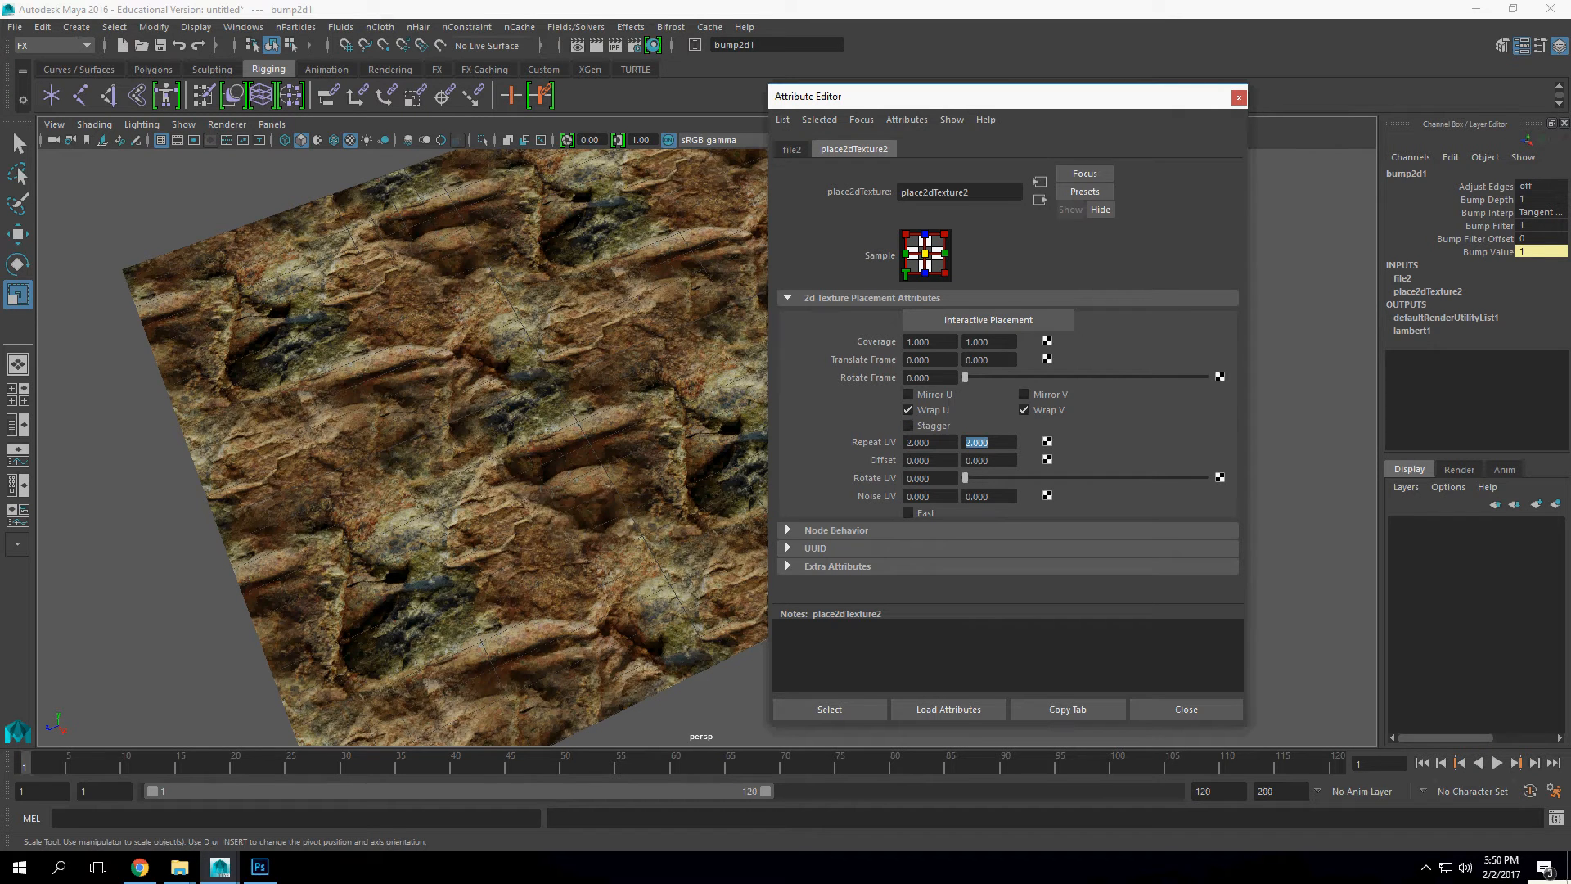
{"action": "scroll", "coordinate": [458, 447], "scroll_direction": "up", "scroll_amount": 3}
{"action": "left_click_drag", "start_coordinate": [458, 446], "coordinate": [532, 360]}
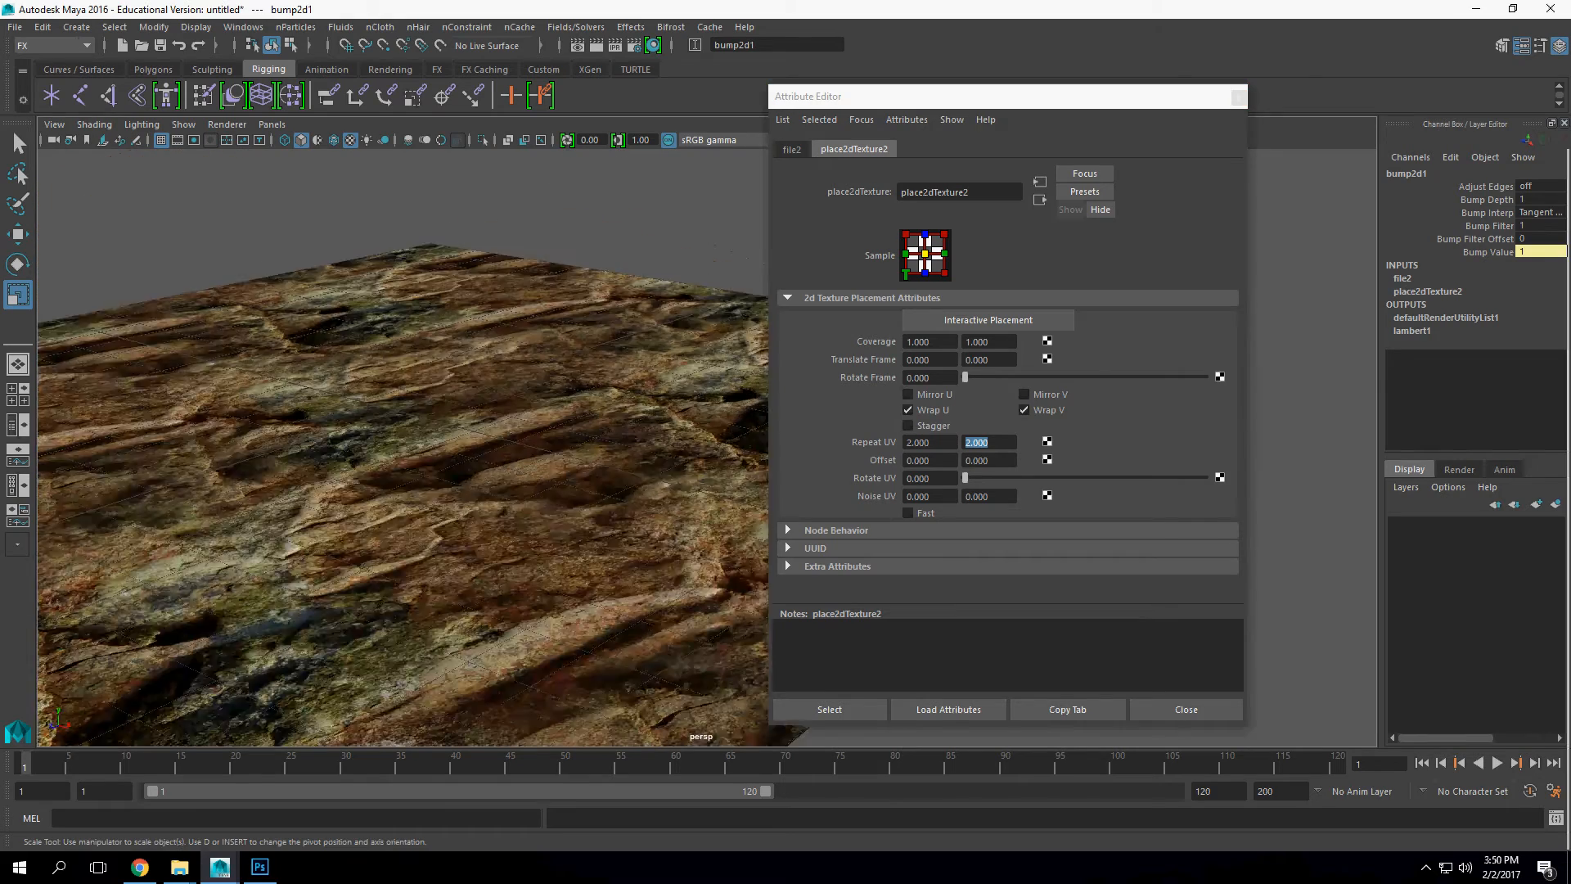
{"action": "scroll", "coordinate": [532, 360], "scroll_direction": "up", "scroll_amount": 5}
Step: Try the Legacy Default Viewport renderer on the rock plane and return to Viewport 2.0
{"action": "left_click", "coordinate": [227, 124]}
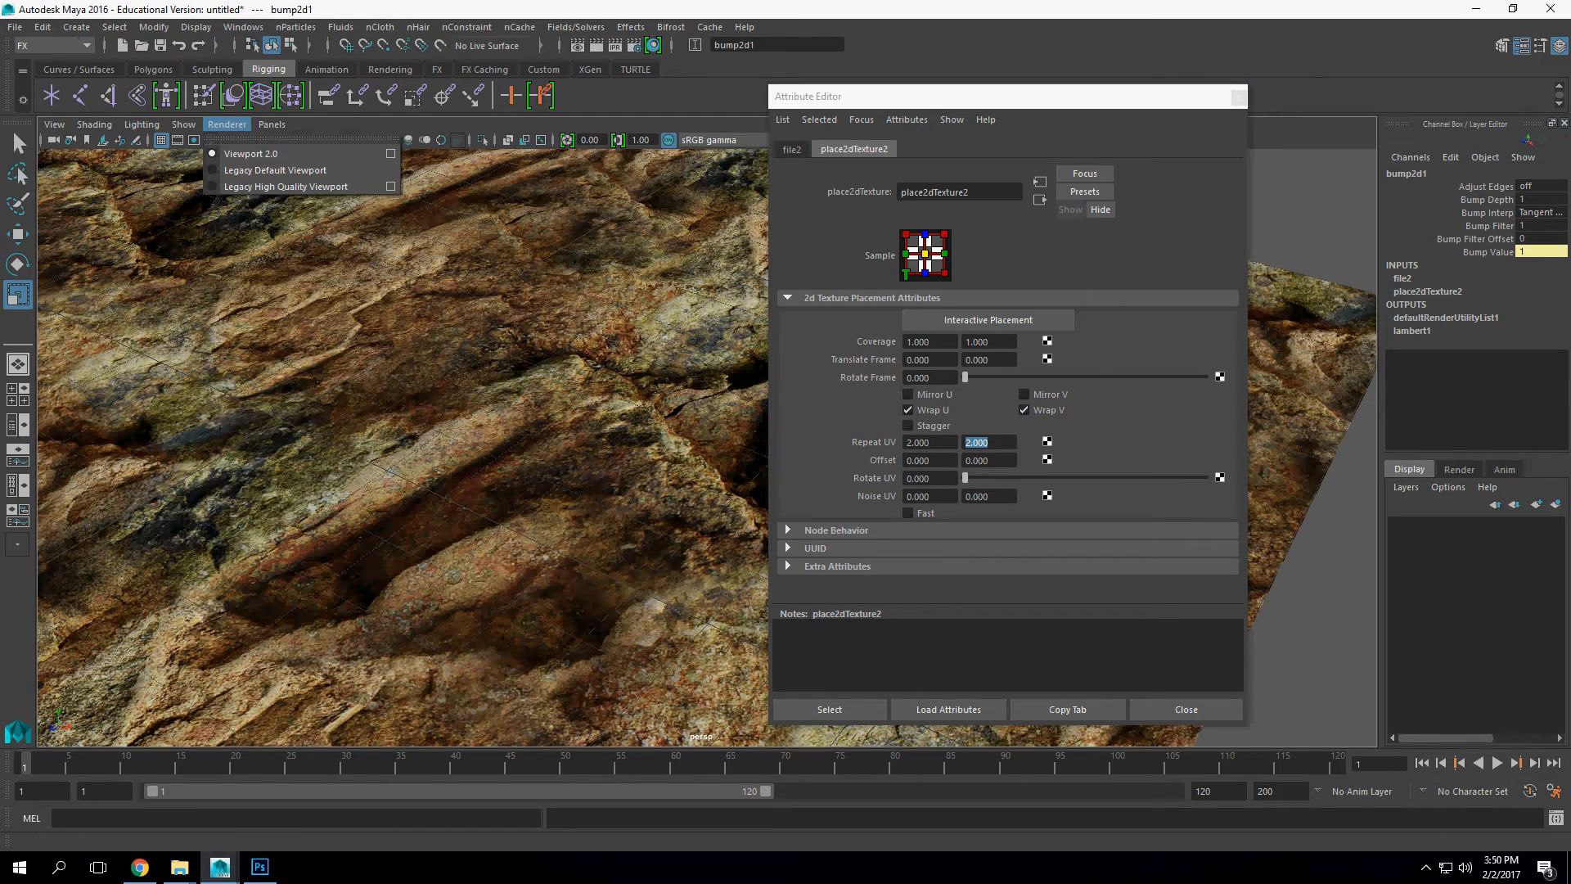
{"action": "left_click", "coordinate": [274, 169]}
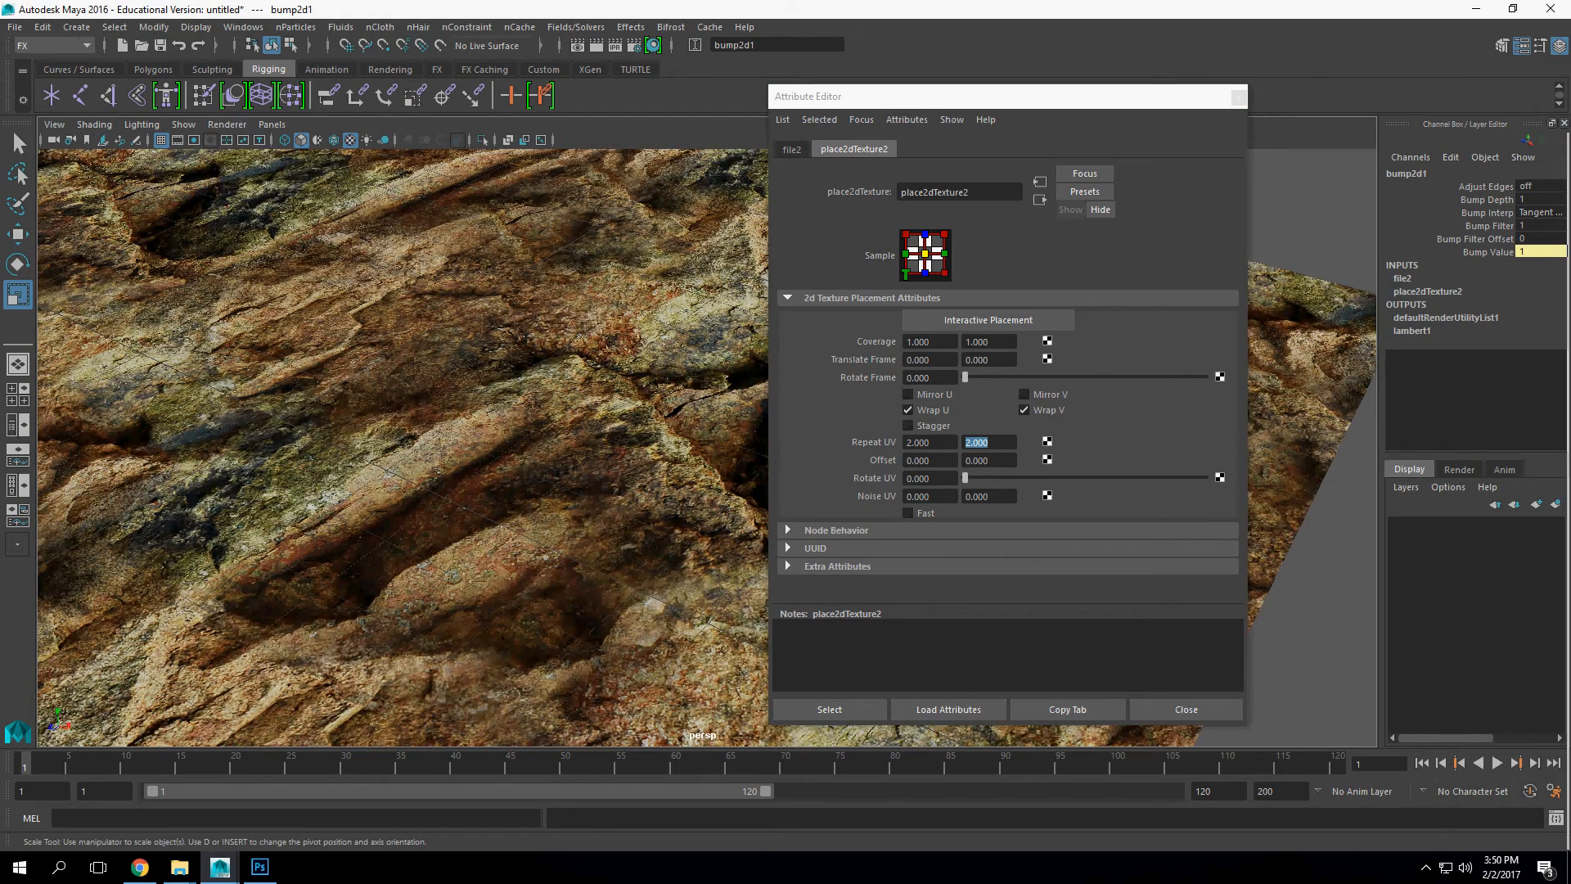
{"action": "left_click", "coordinate": [226, 124]}
{"action": "left_click", "coordinate": [246, 137]}
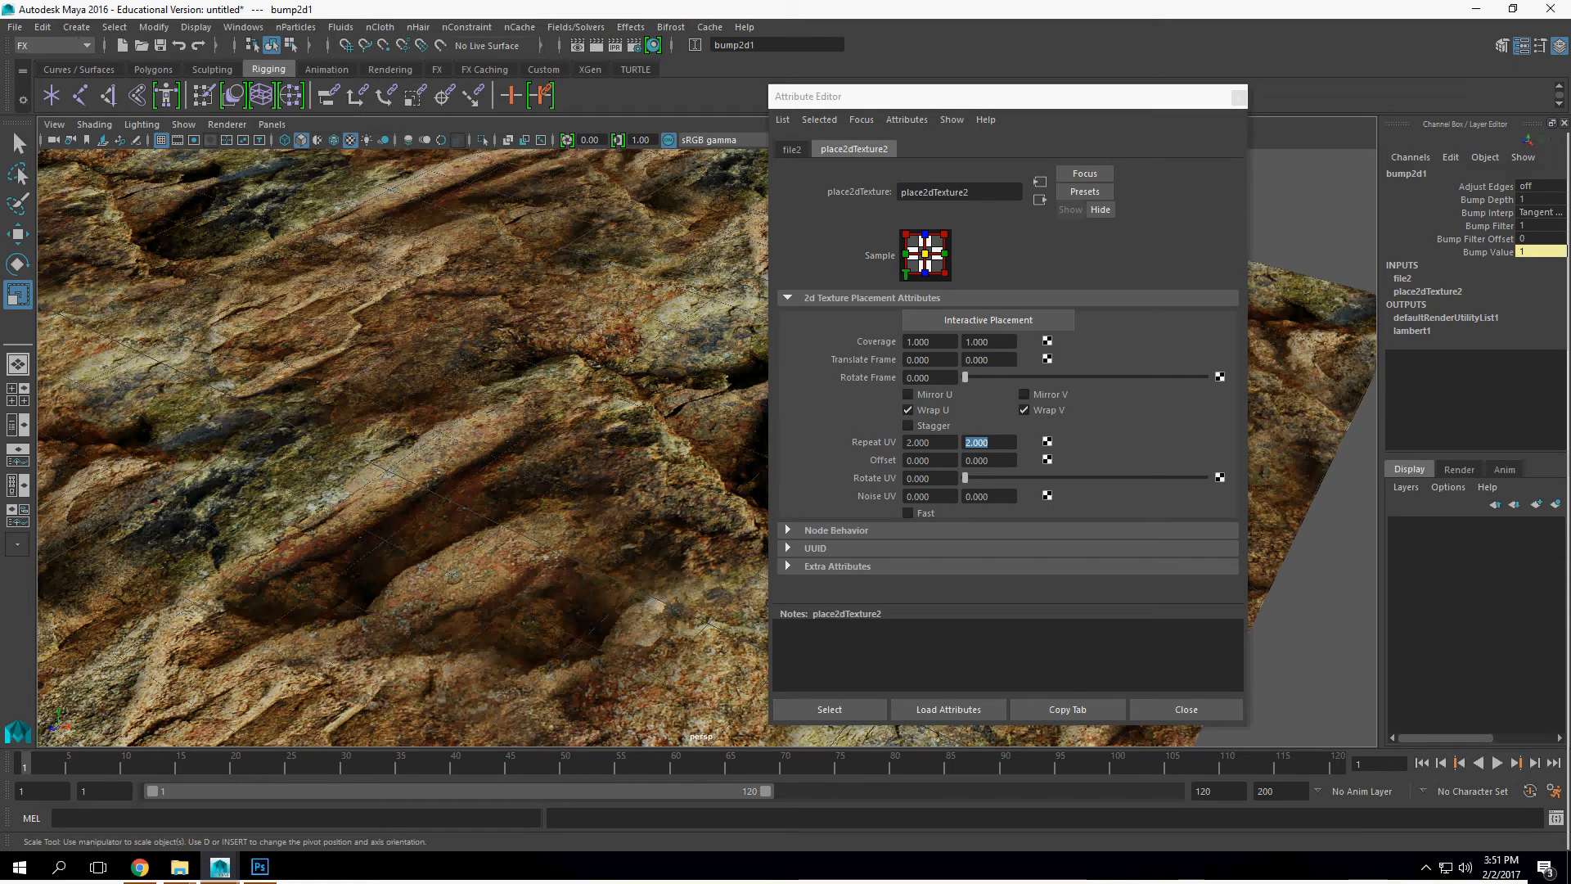
Step: Try a Bump Depth of 5 on the rock normal map and restore it to 1
{"action": "left_click", "coordinate": [792, 150]}
{"action": "left_click", "coordinate": [1040, 200]}
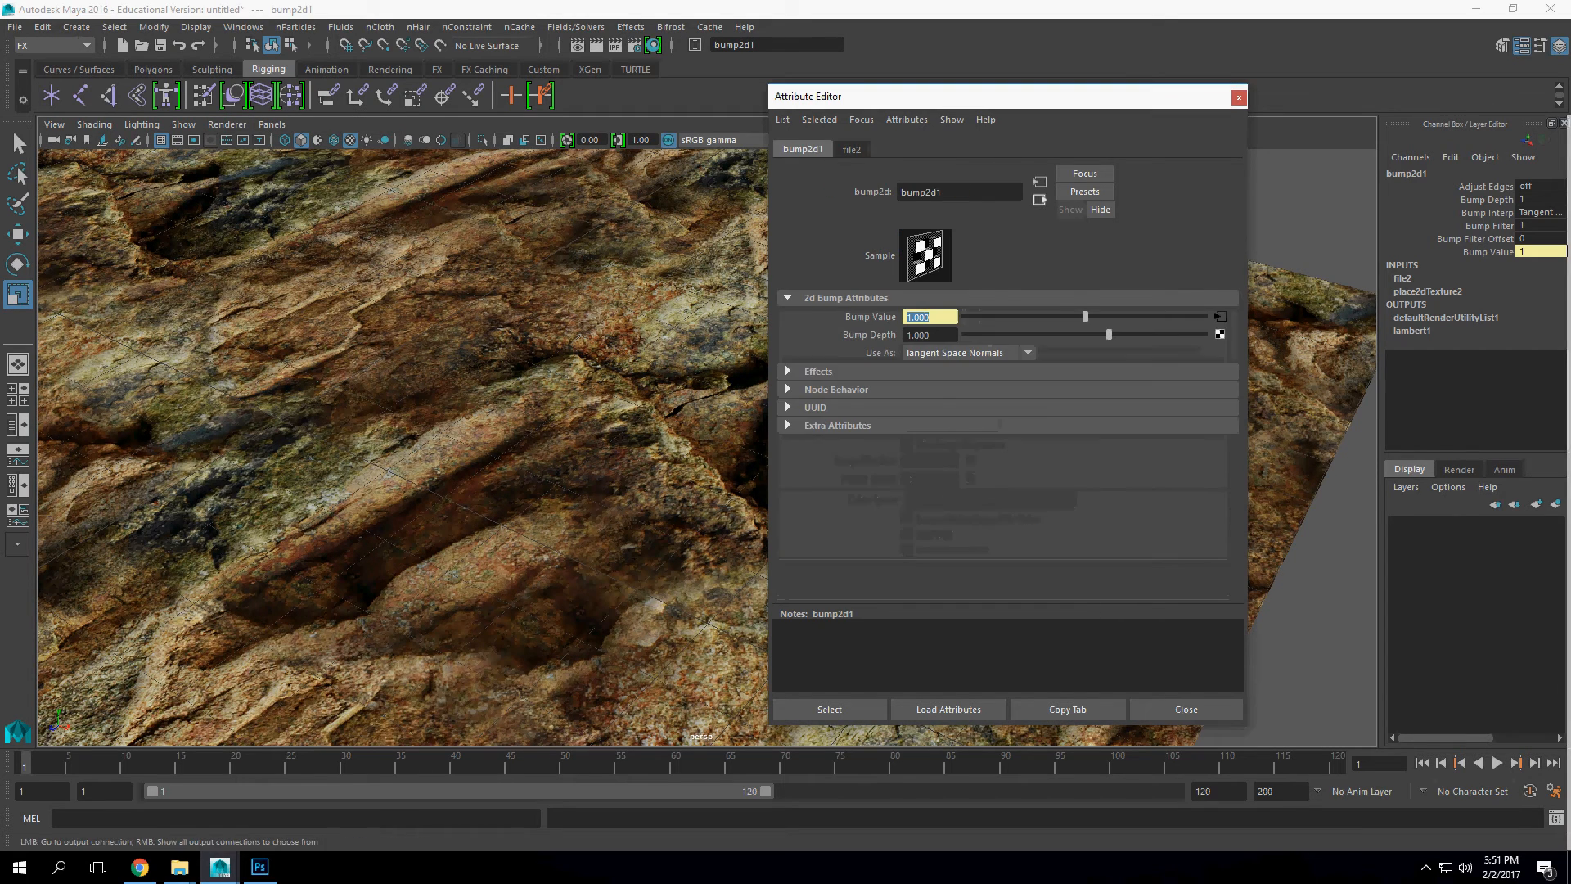
{"action": "left_click_drag", "start_coordinate": [1109, 334], "coordinate": [1205, 334]}
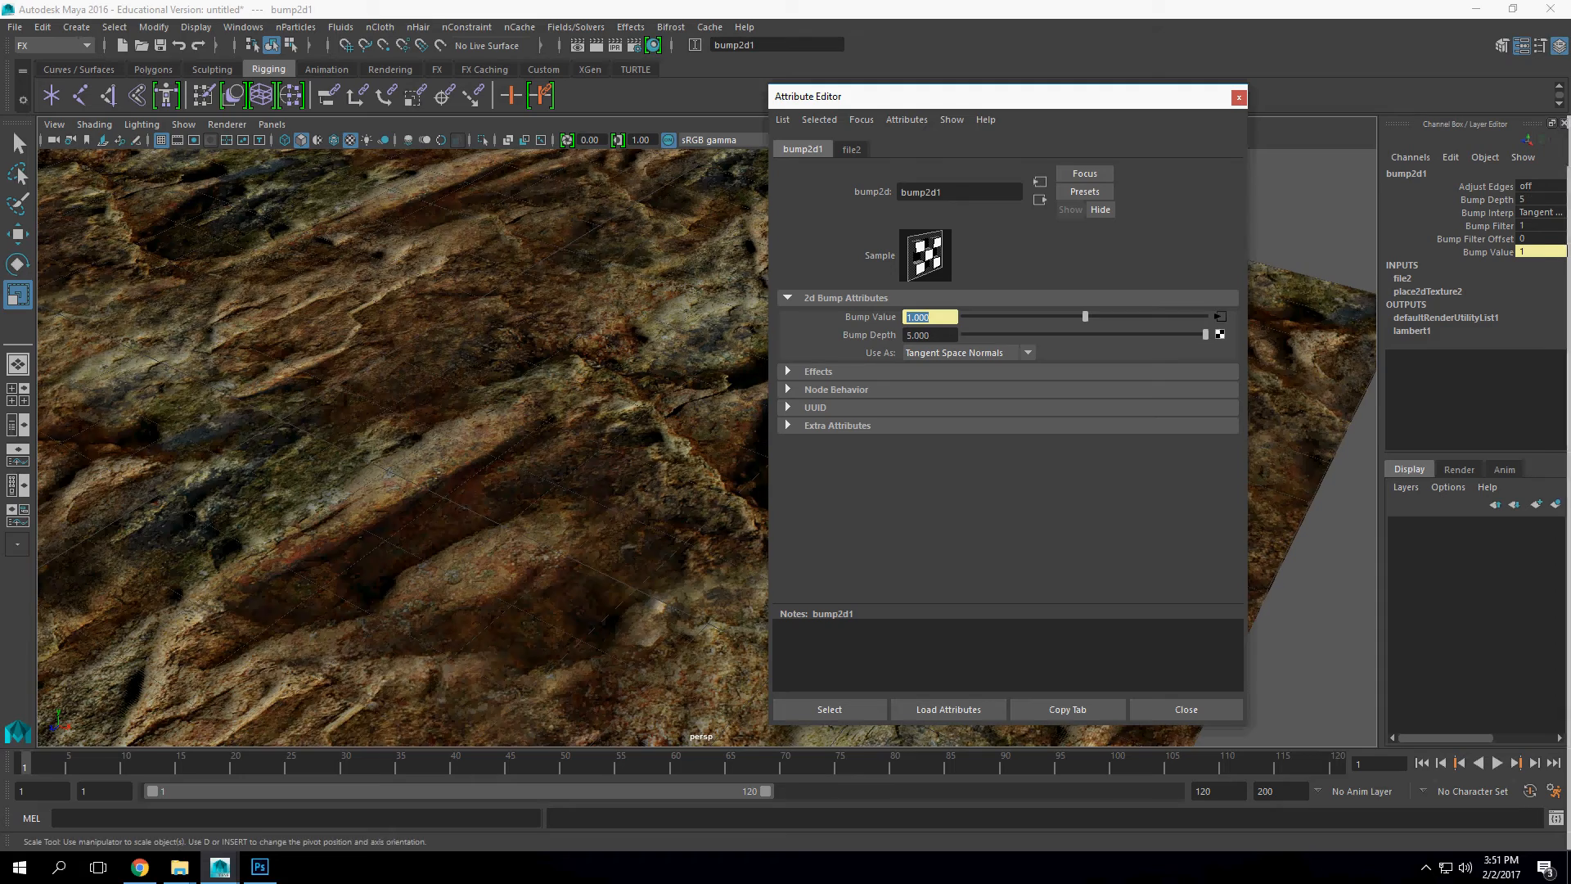
{"action": "mouse_move", "coordinate": [409, 459]}
{"action": "left_mouse_down", "text": "alt"}
{"action": "mouse_move", "coordinate": [438, 409]}
{"action": "mouse_move", "coordinate": [433, 456]}
{"action": "left_mouse_up", "text": "alt"}
{"action": "double_click", "coordinate": [918, 334]}
{"action": "type", "text": "1"}
{"action": "key", "text": "Return"}
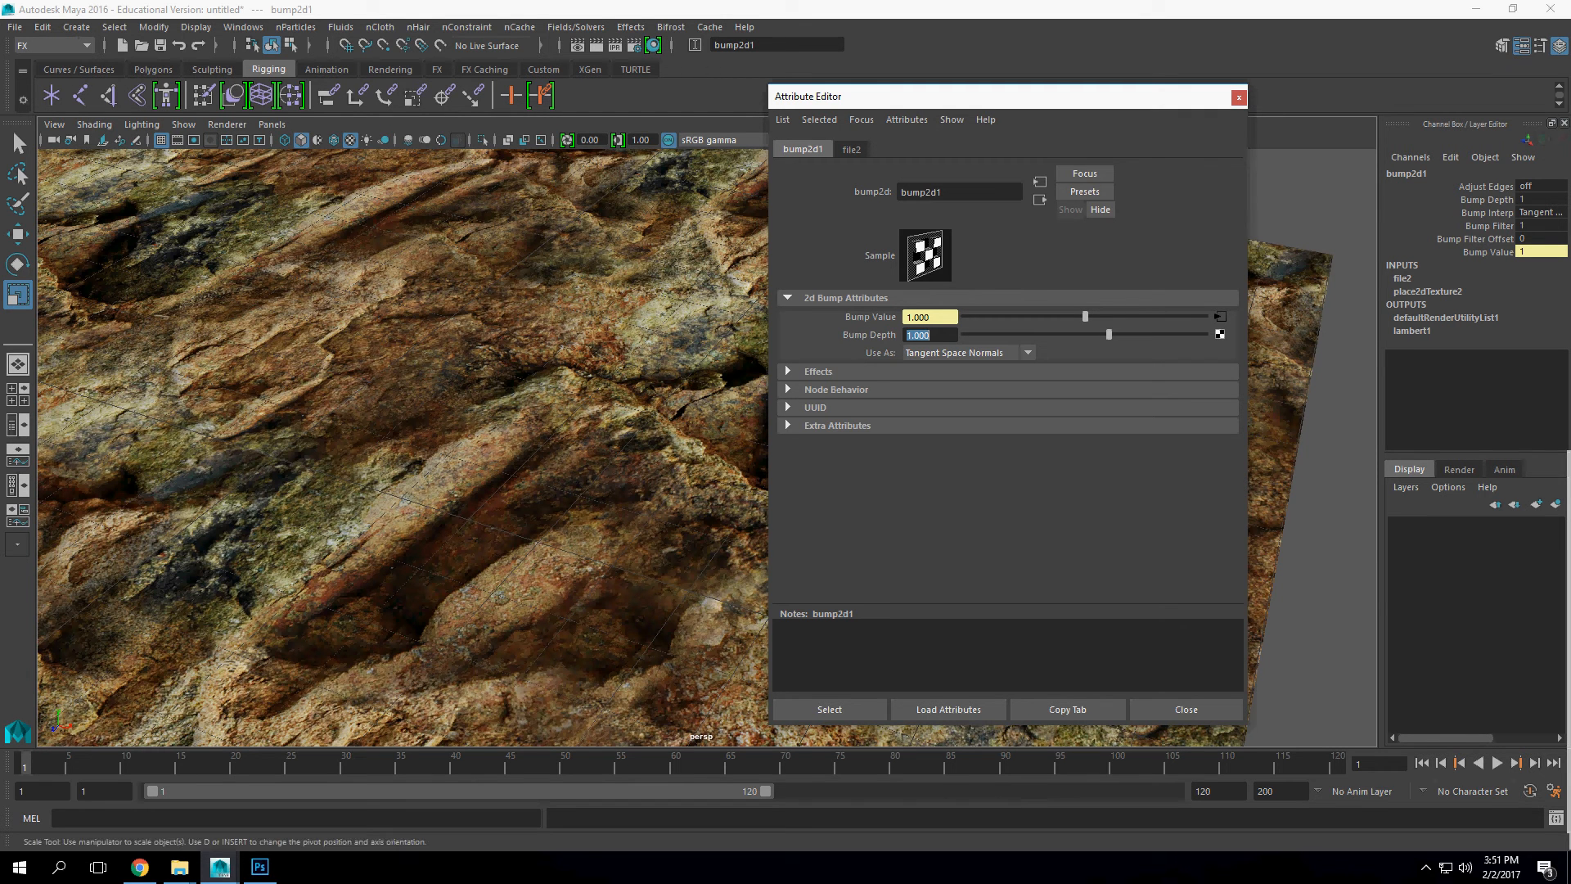
Step: Select the rock plane in the viewport to show its lambert1 material attributes
{"action": "left_click", "coordinate": [605, 442]}
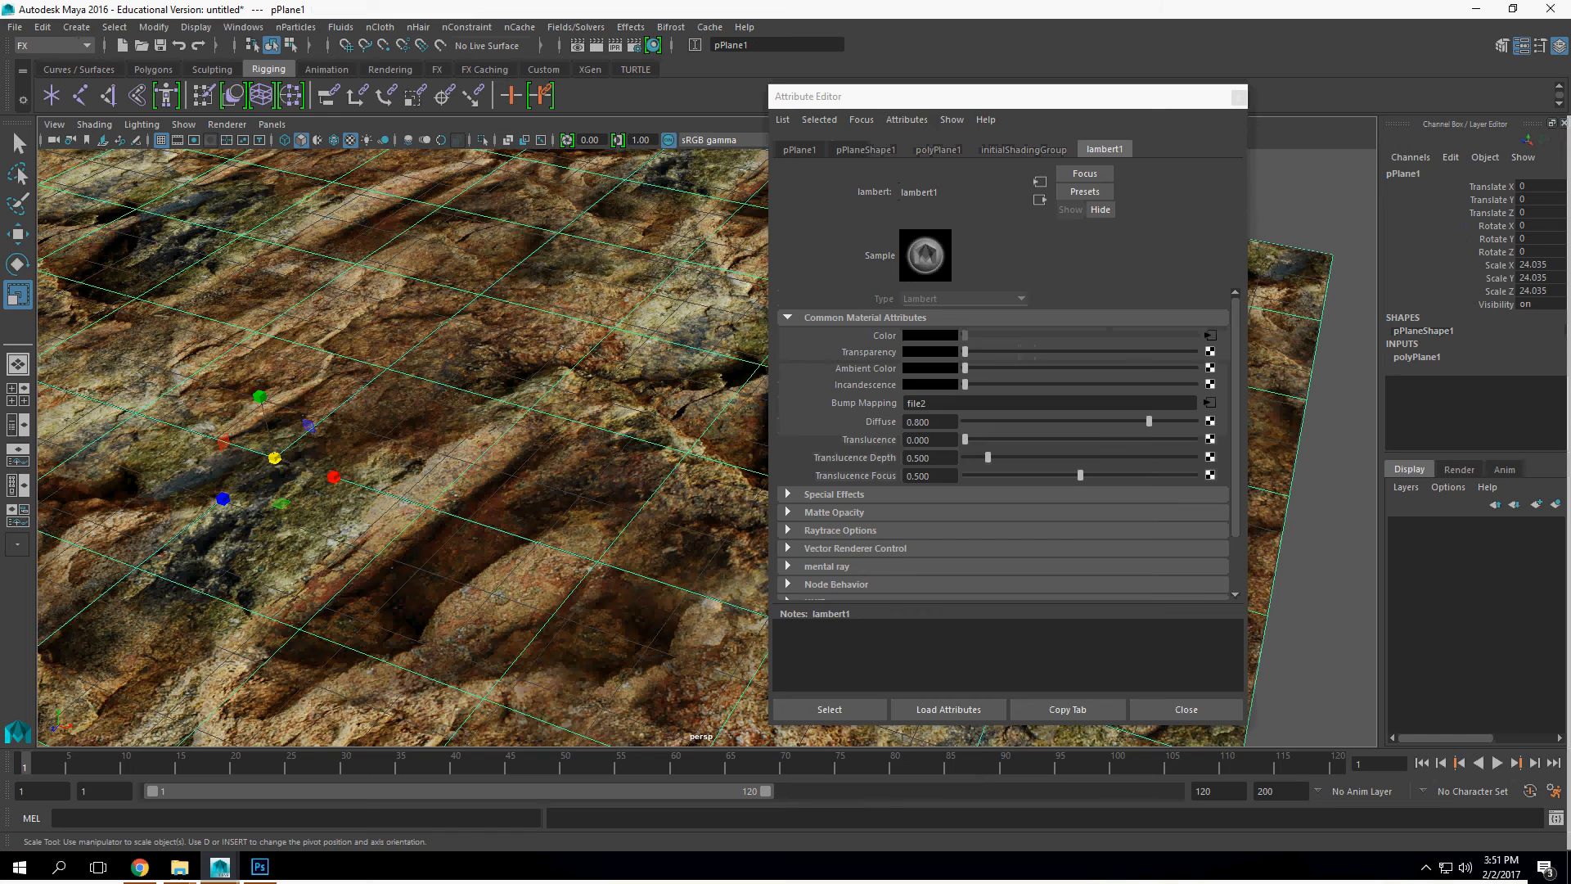